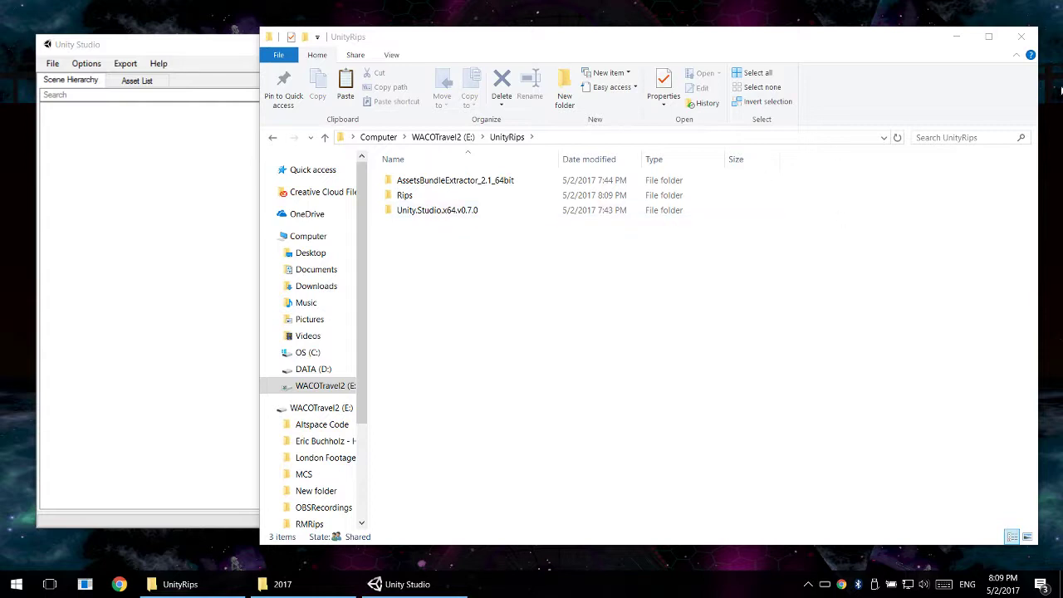
- Minimize the UnityRips folder window and place the browser window with the Unity Studio releases page in front of Unity Studio
click(956, 36)
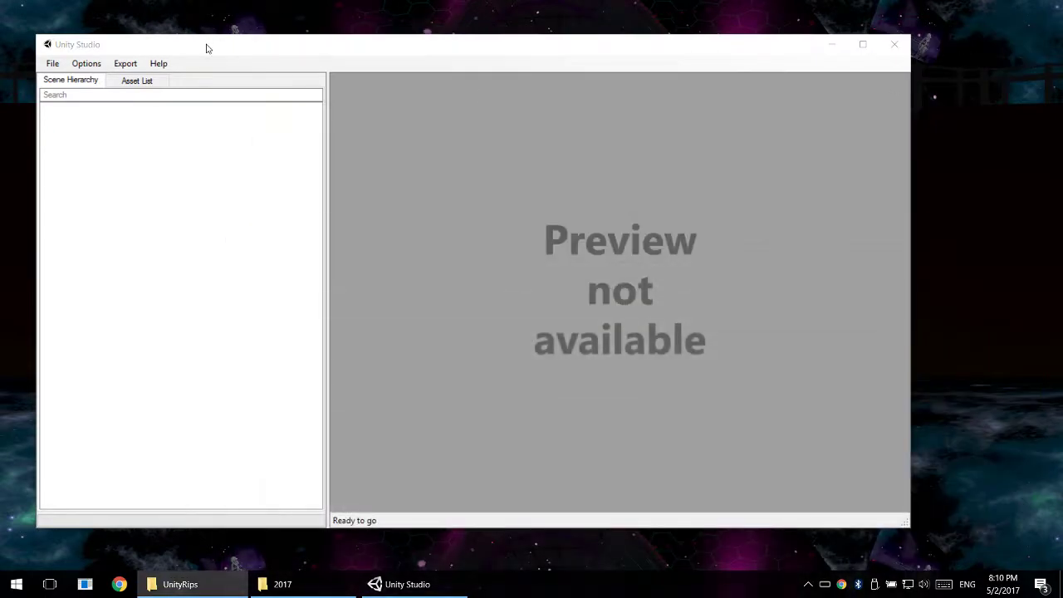
drag(208, 48, 249, 43)
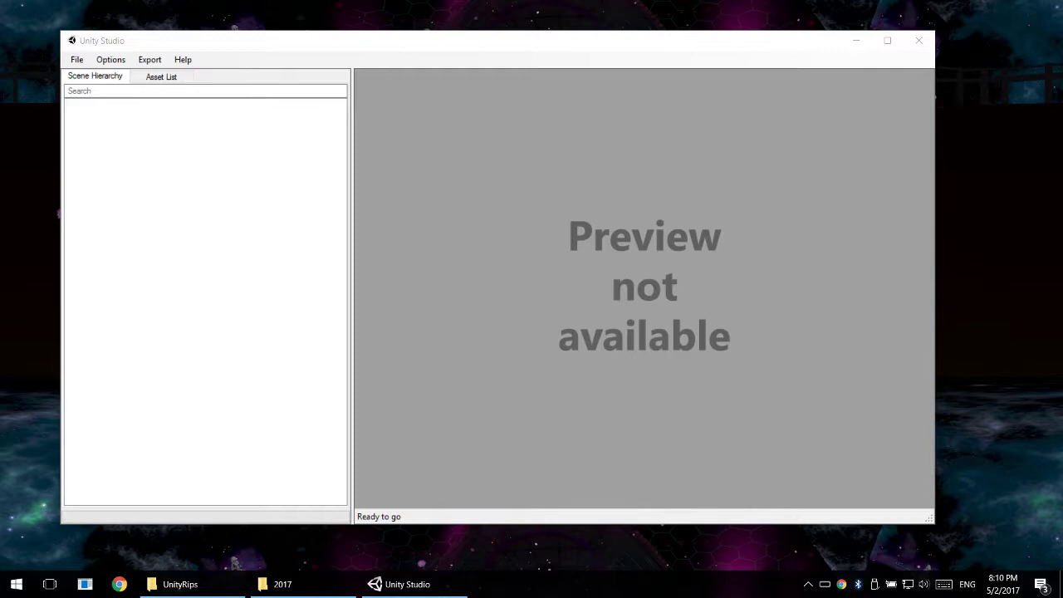
drag(1062, 149, 866, 56)
click(454, 69)
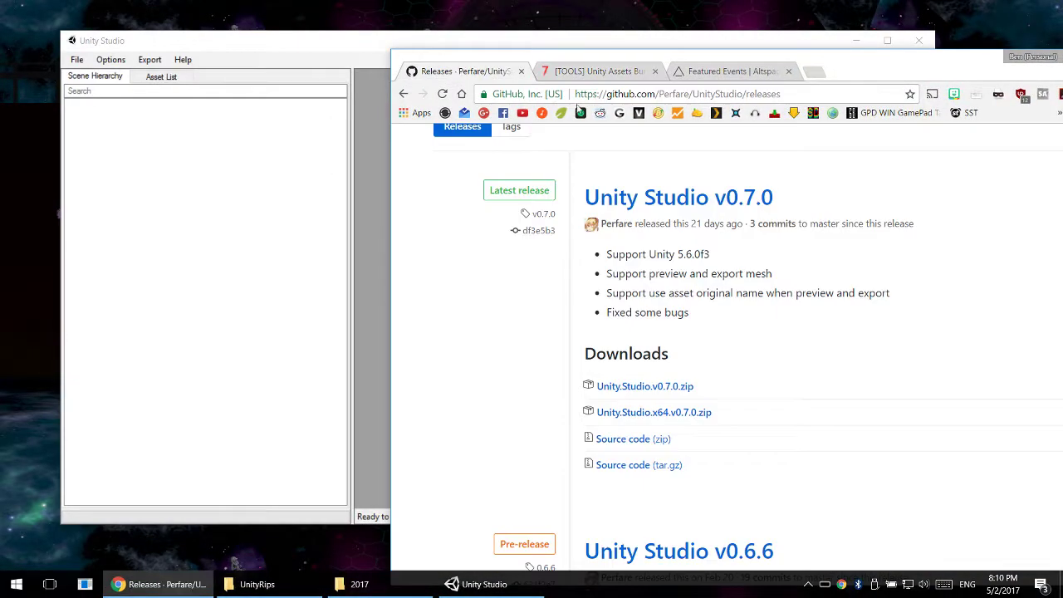
drag(902, 60, 746, 31)
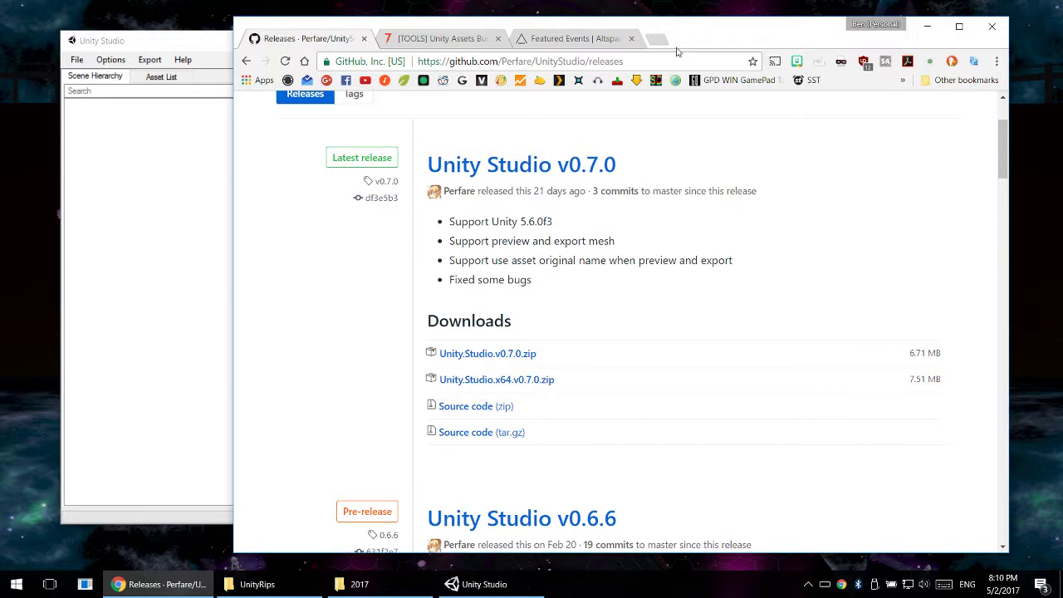
- Visit the UnityStudio repository's main page from the v0.7.0 release page, and return to its releases list
scroll(743, 271, up, 2)
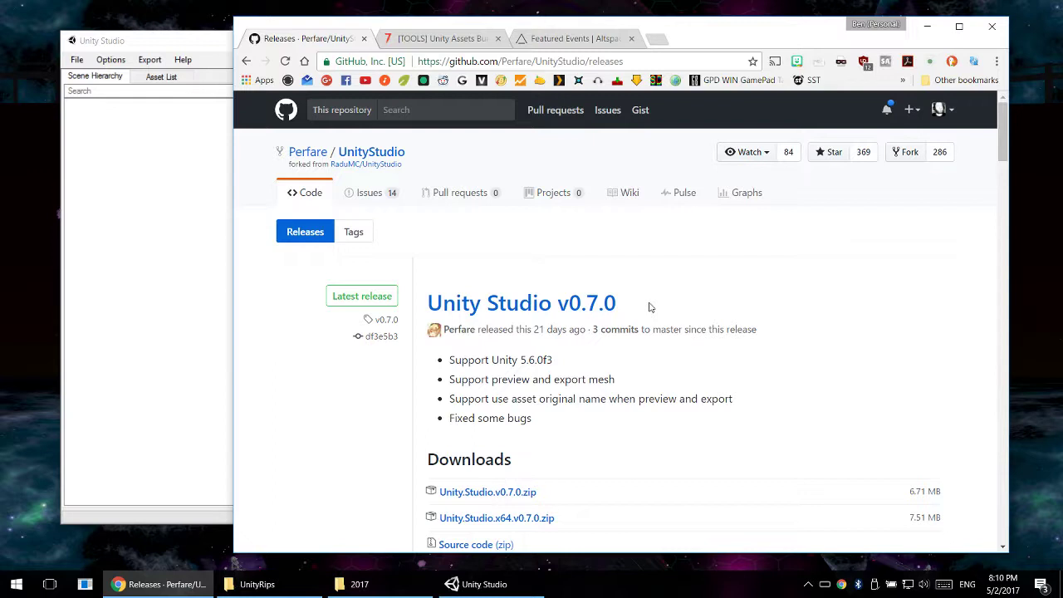
drag(637, 305, 429, 307)
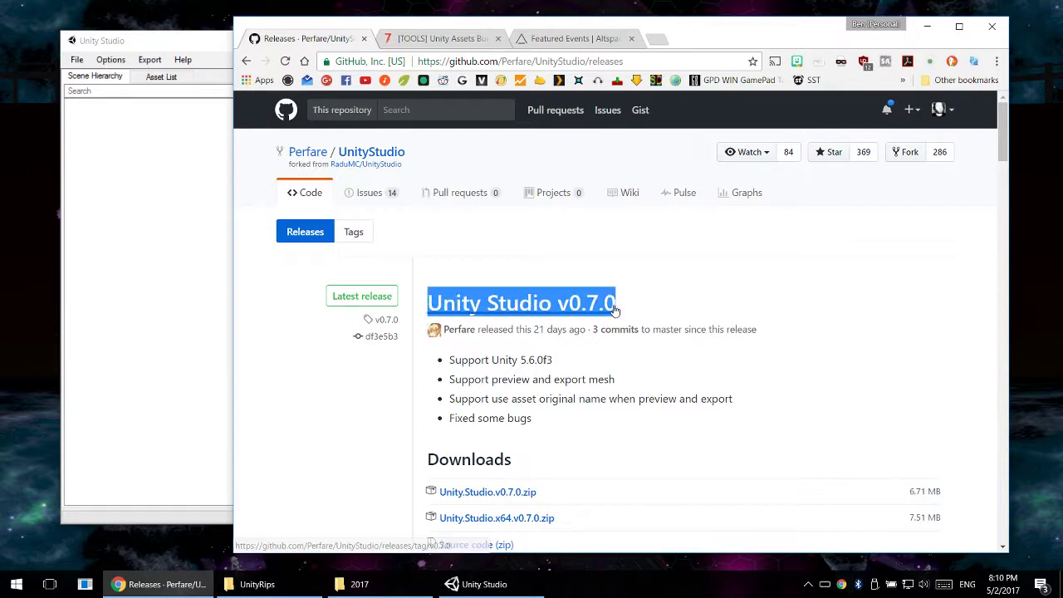
click(371, 152)
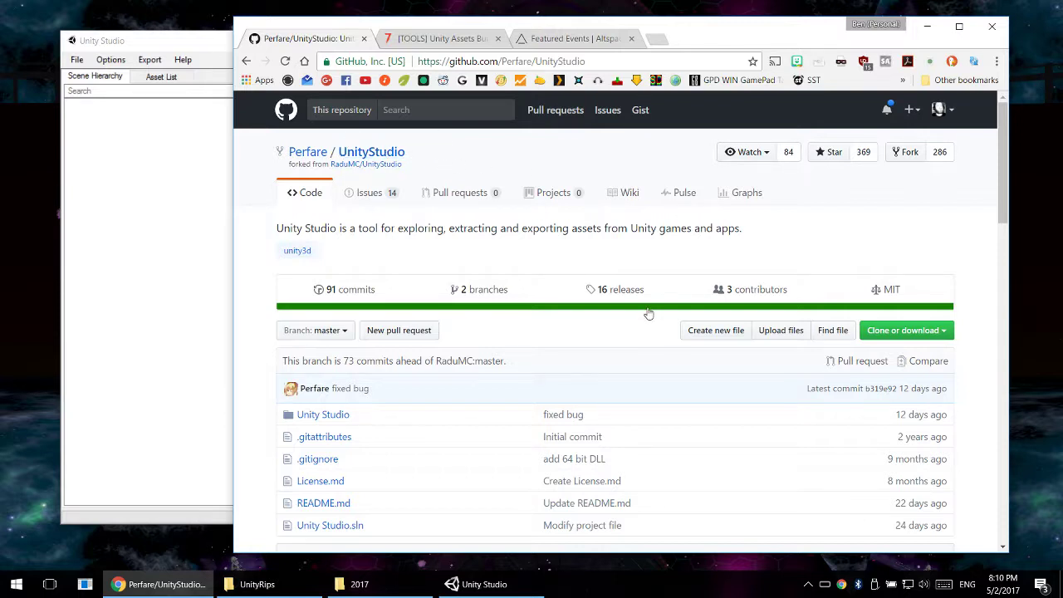
click(611, 295)
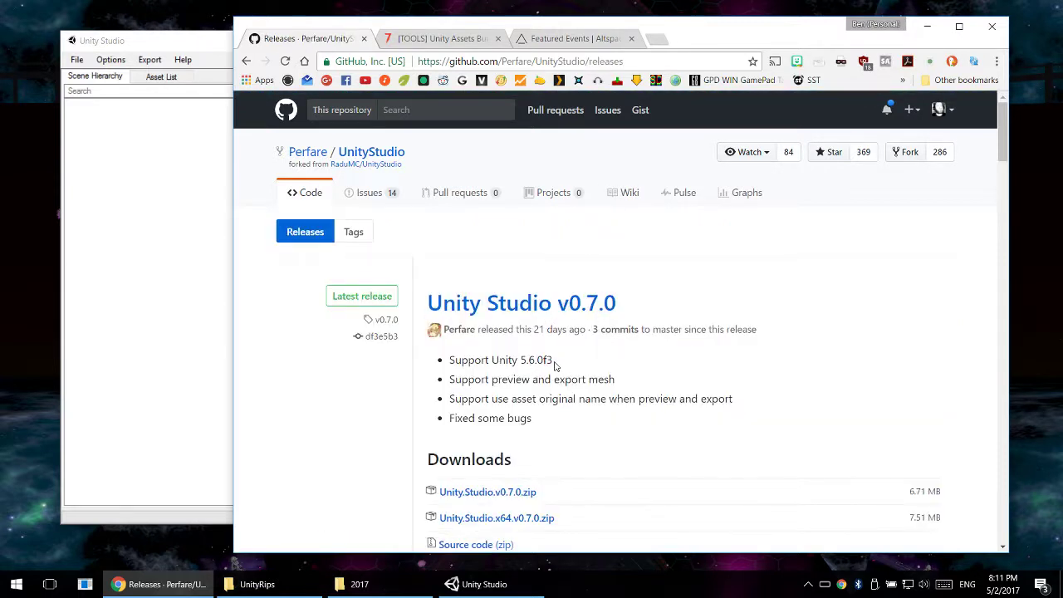
- Highlight the supported Unity version in the Unity Studio v0.7.0 release notes and view the release's downloads
drag(555, 365, 520, 361)
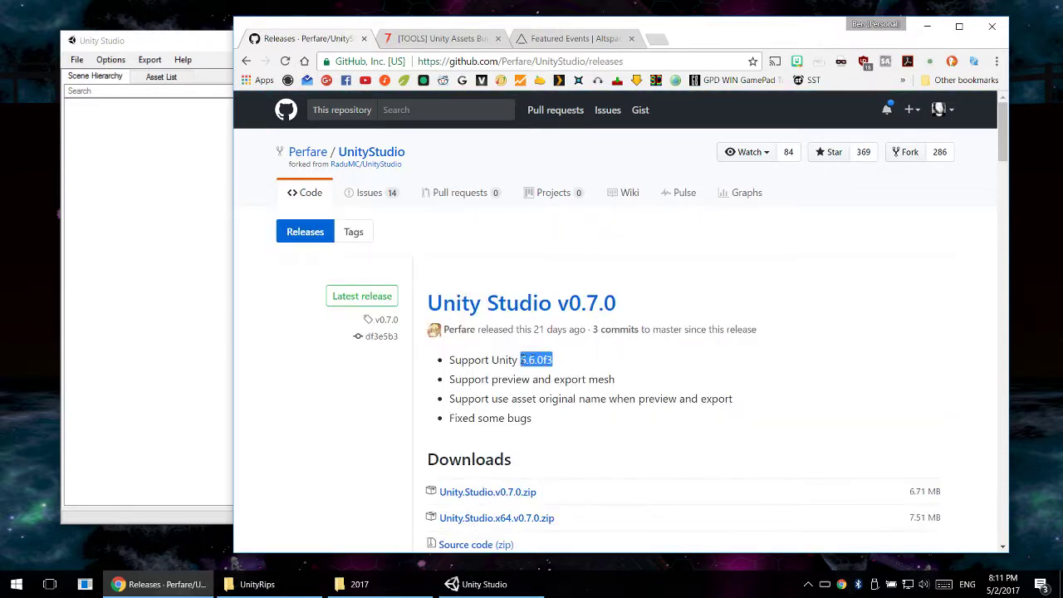
click(549, 360)
drag(554, 365, 447, 363)
click(449, 363)
drag(538, 425, 448, 359)
drag(551, 366, 520, 360)
scroll(548, 349, down, 3)
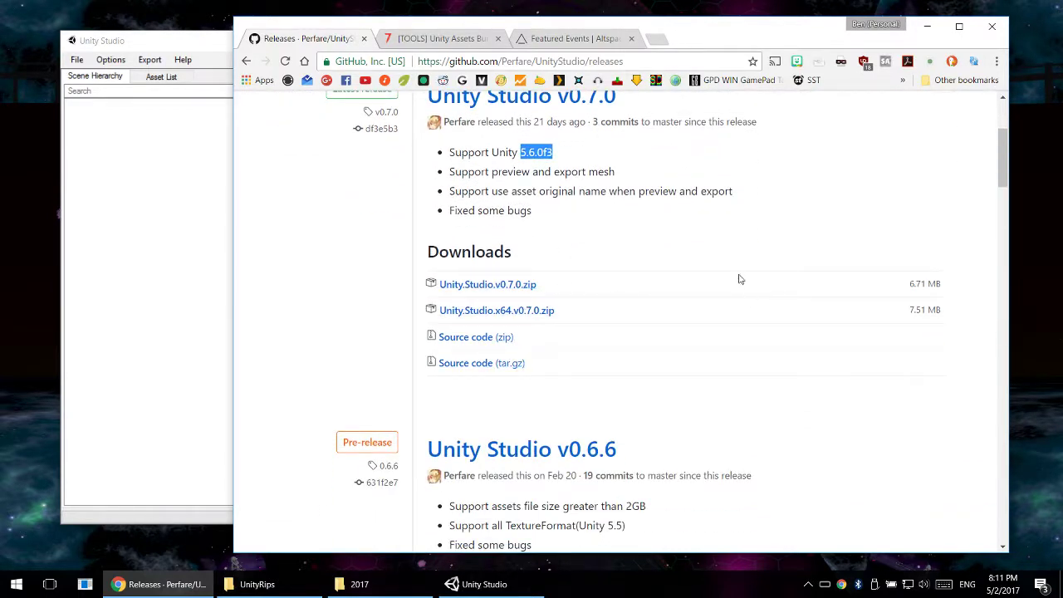
- Switch to the Unity Assets Bundle Extractor forum thread and examine its description, changelog and release links
drag(682, 39, 719, 28)
click(479, 28)
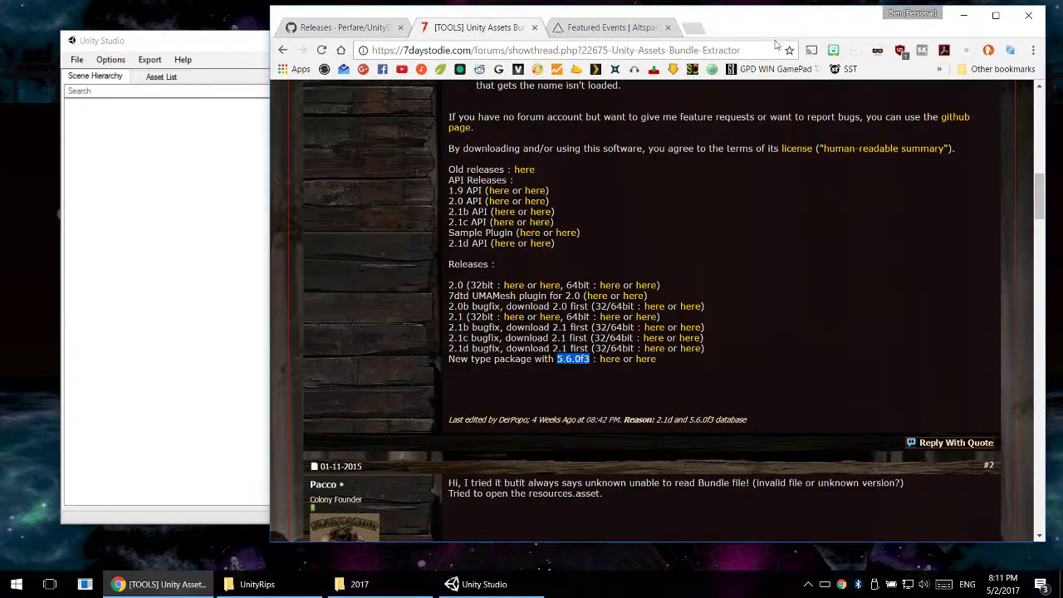
scroll(812, 267, up, 2)
scroll(813, 268, up, 1)
scroll(817, 271, down, 3)
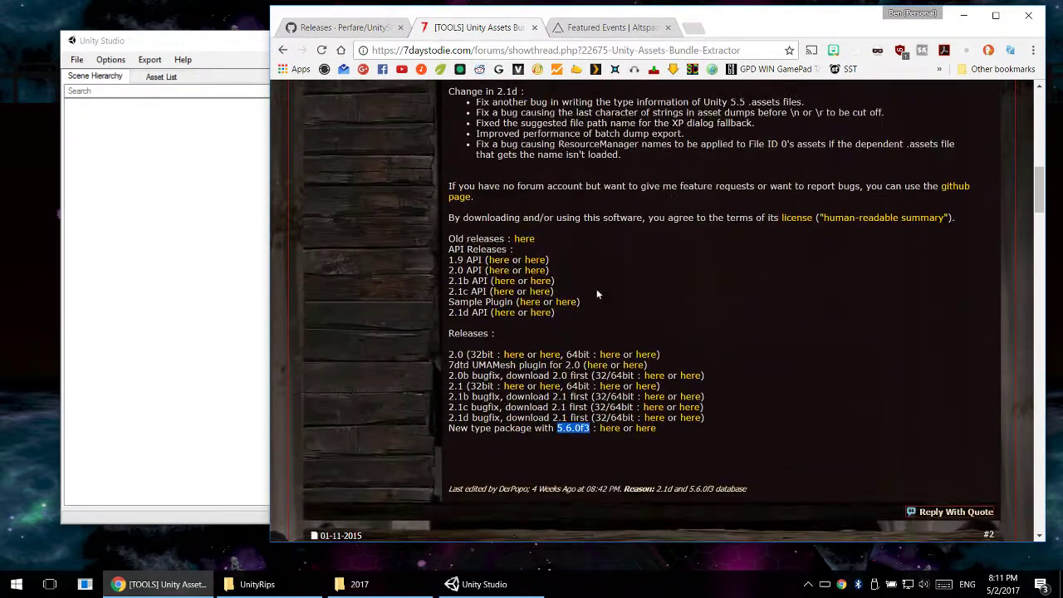
scroll(594, 308, up, 12)
scroll(594, 313, down, 3)
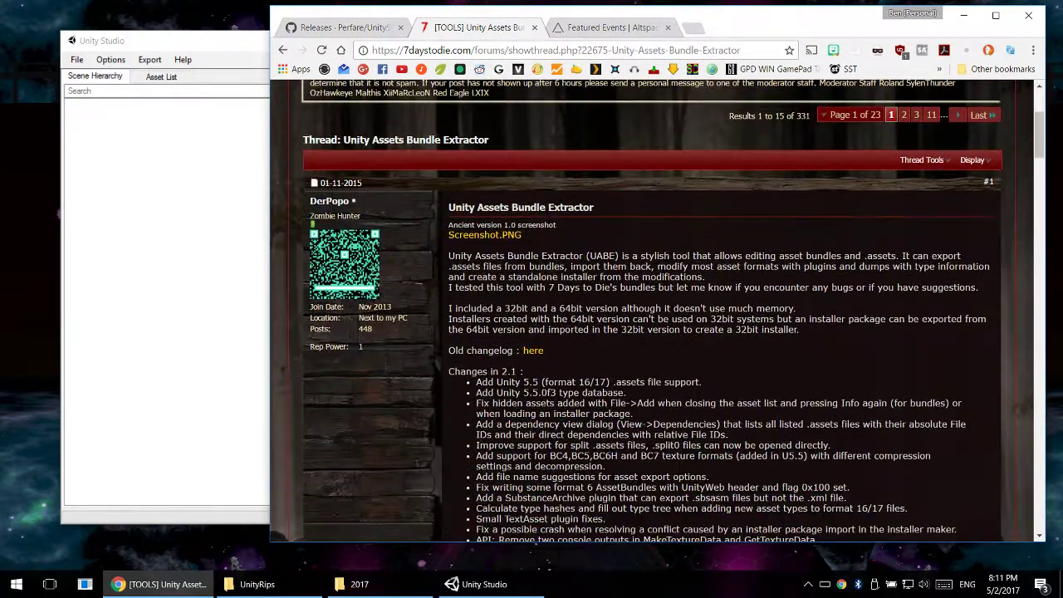
scroll(653, 288, down, 1)
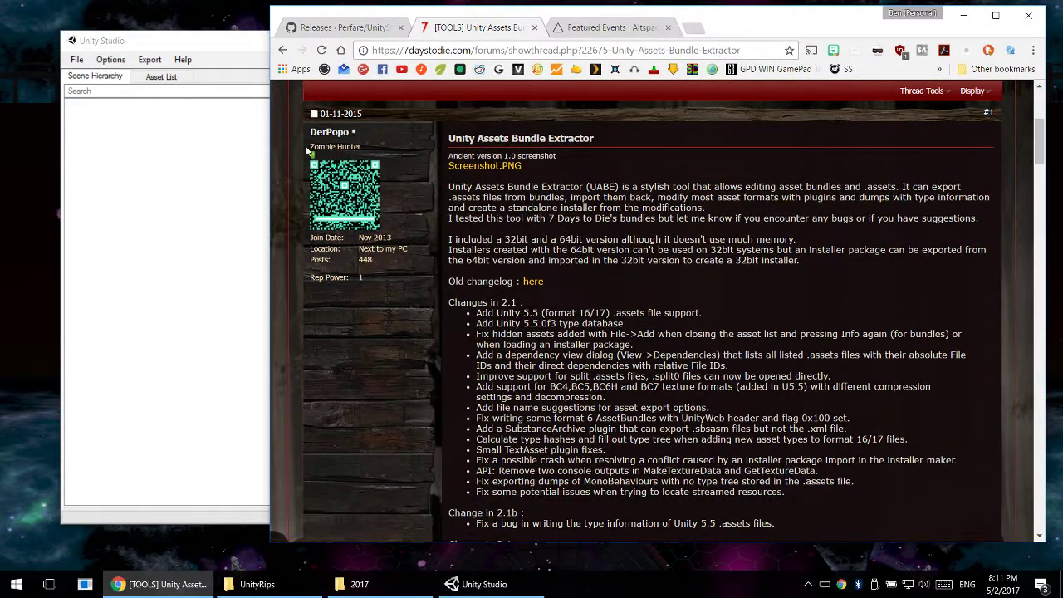
scroll(736, 307, down, 3)
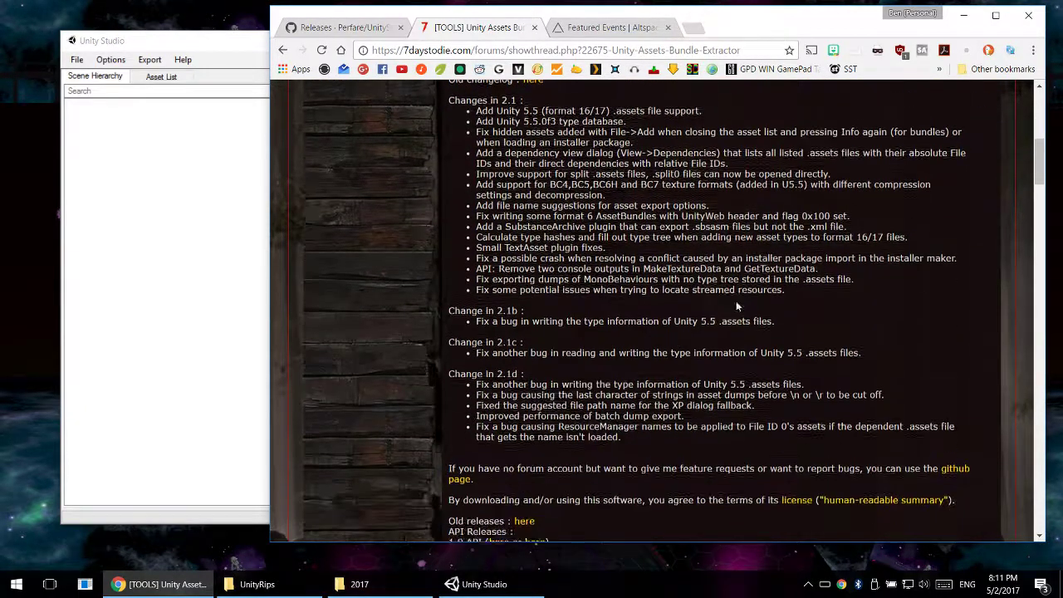
scroll(735, 307, down, 5)
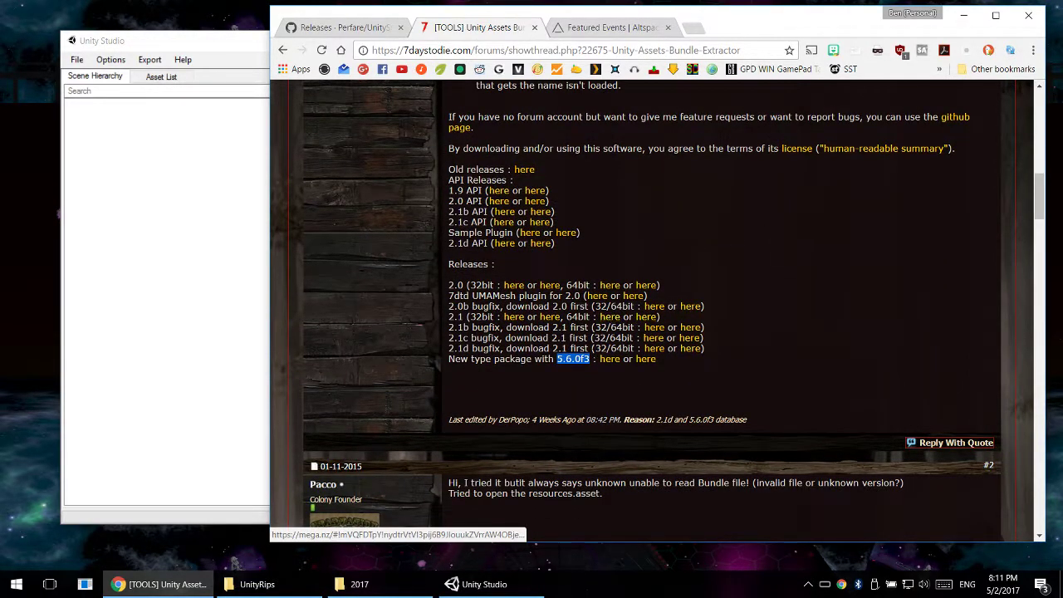
- Highlight the 2.1d bugfix, the base 2.1 release and the 5.6.0f3 type package in the thread's release list
drag(458, 328, 470, 348)
click(500, 350)
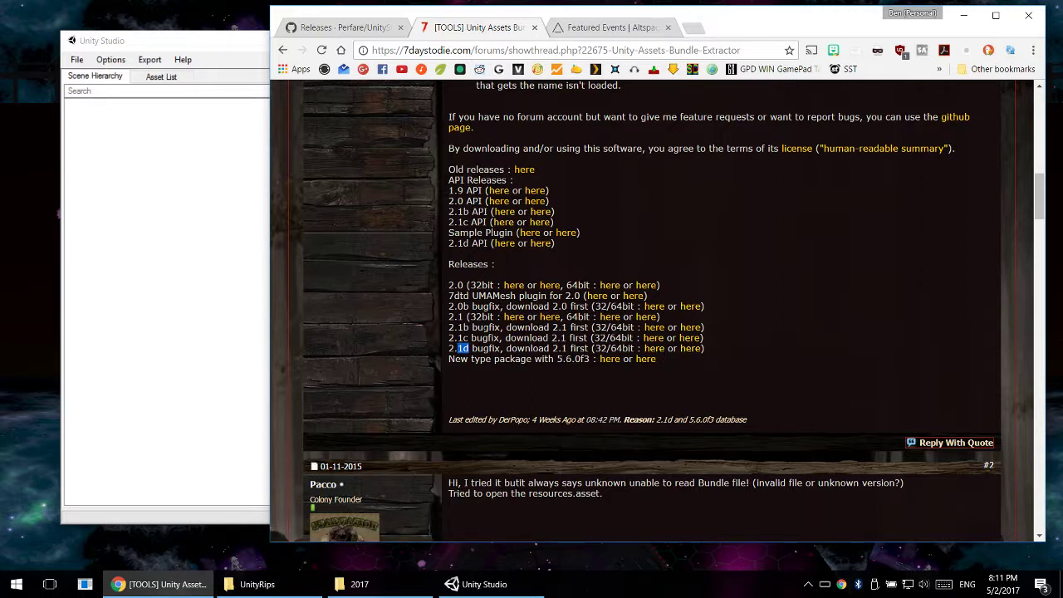
drag(449, 317, 471, 318)
click(493, 380)
drag(555, 359, 588, 359)
click(590, 362)
- Return to the UnityStudio GitHub page and reach the v0.7.0 downloads through the repository's main page and releases list
click(349, 28)
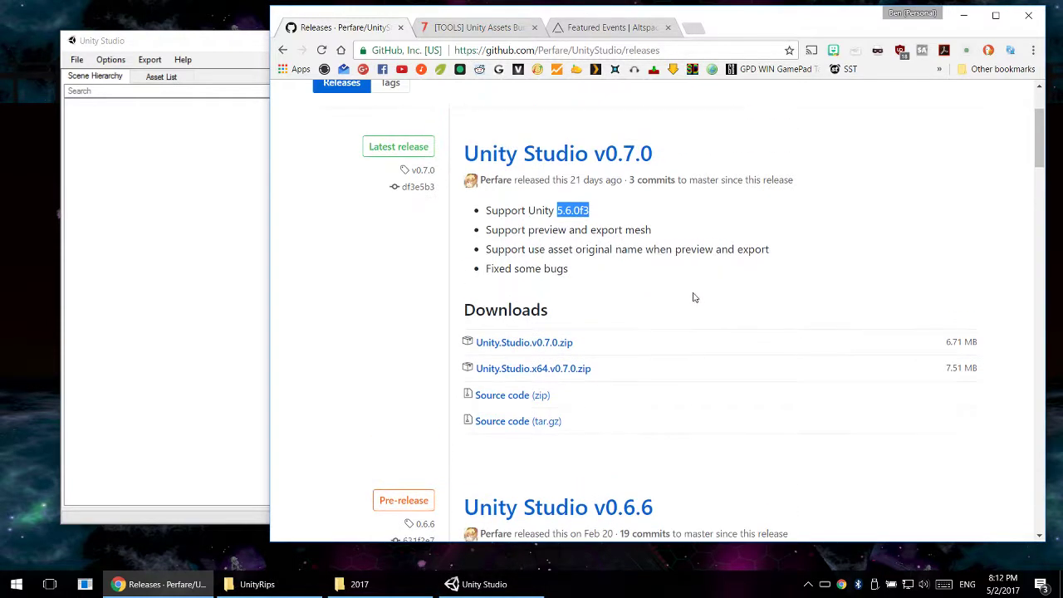
scroll(480, 216, up, 3)
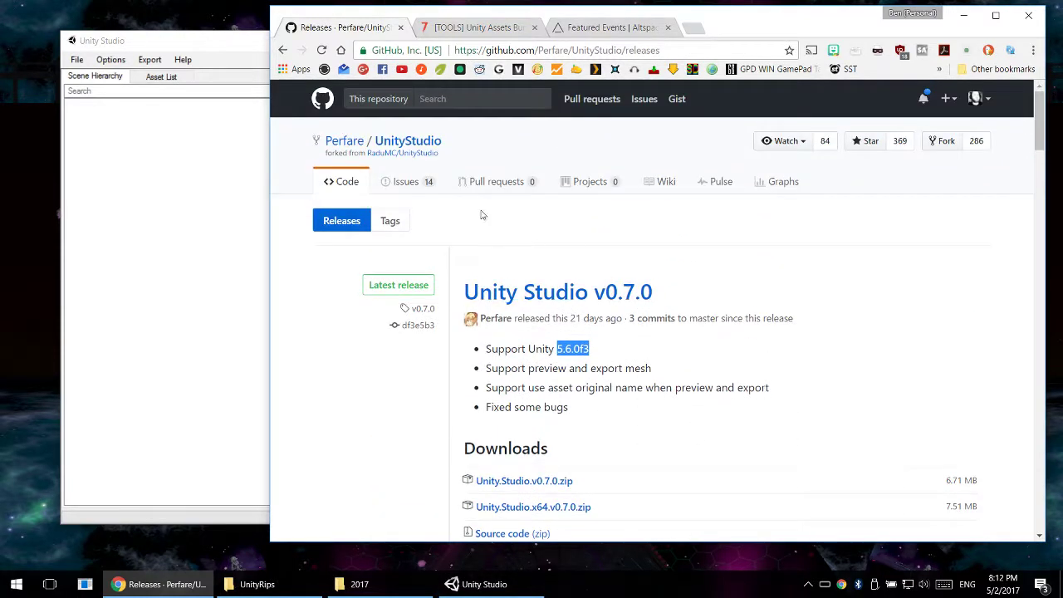
click(390, 147)
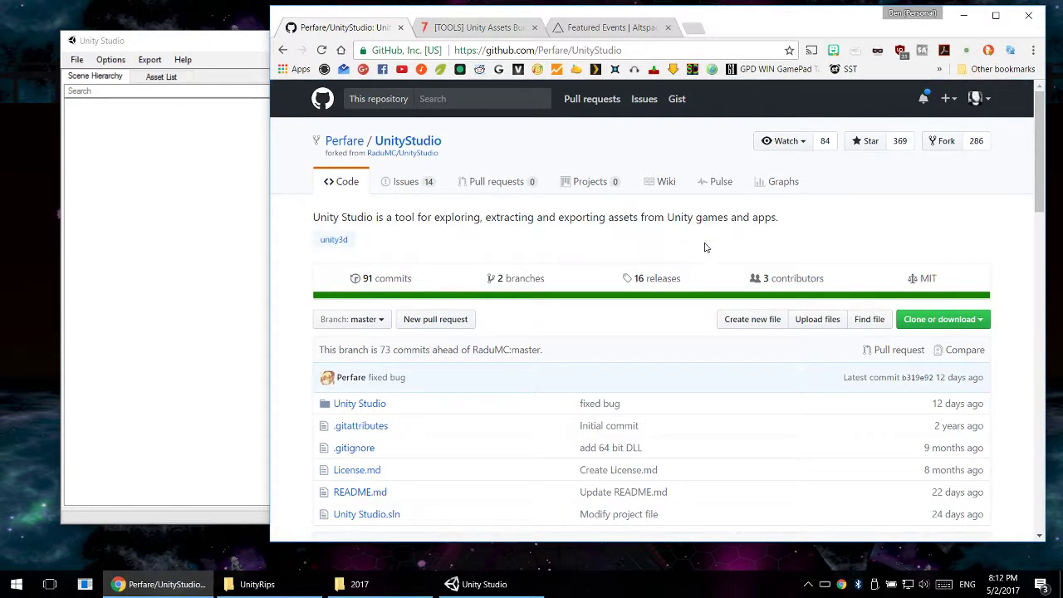
click(671, 282)
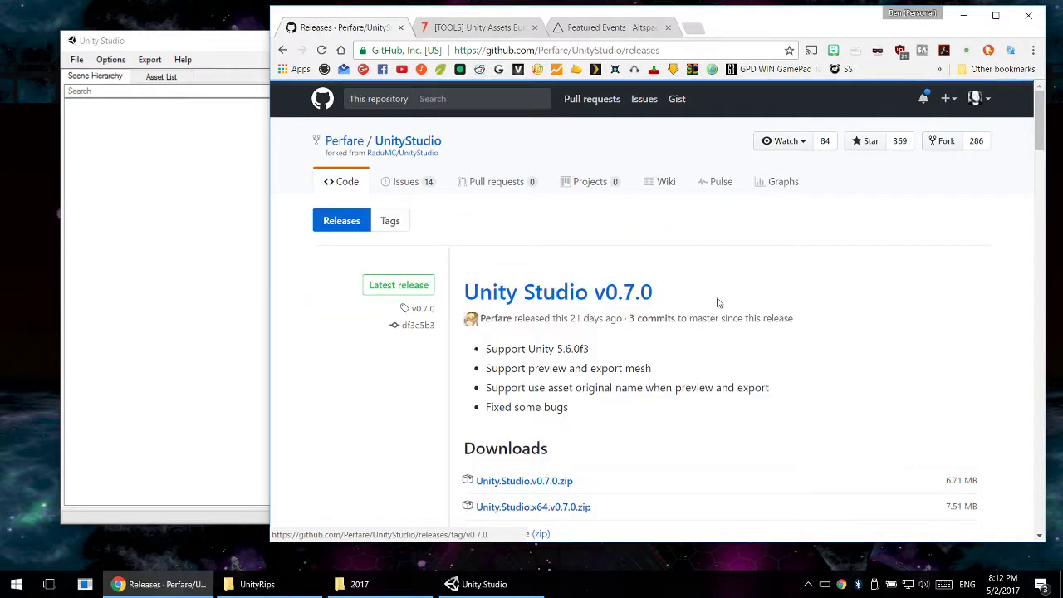
scroll(718, 304, down, 3)
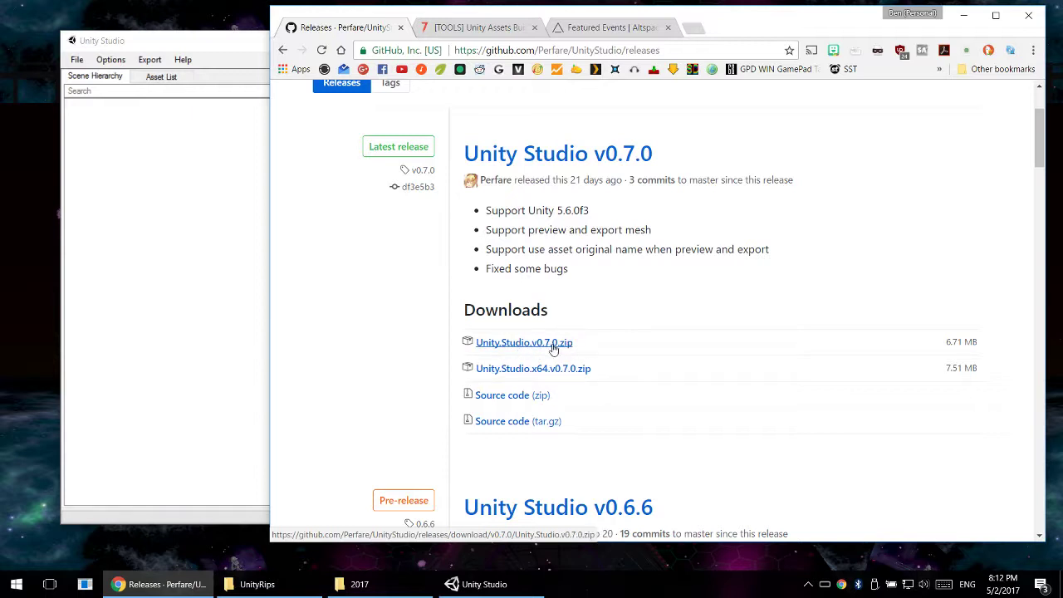
- Start downloading Unity.Studio.x64.v0.7.0.zip and cancel the download
click(573, 370)
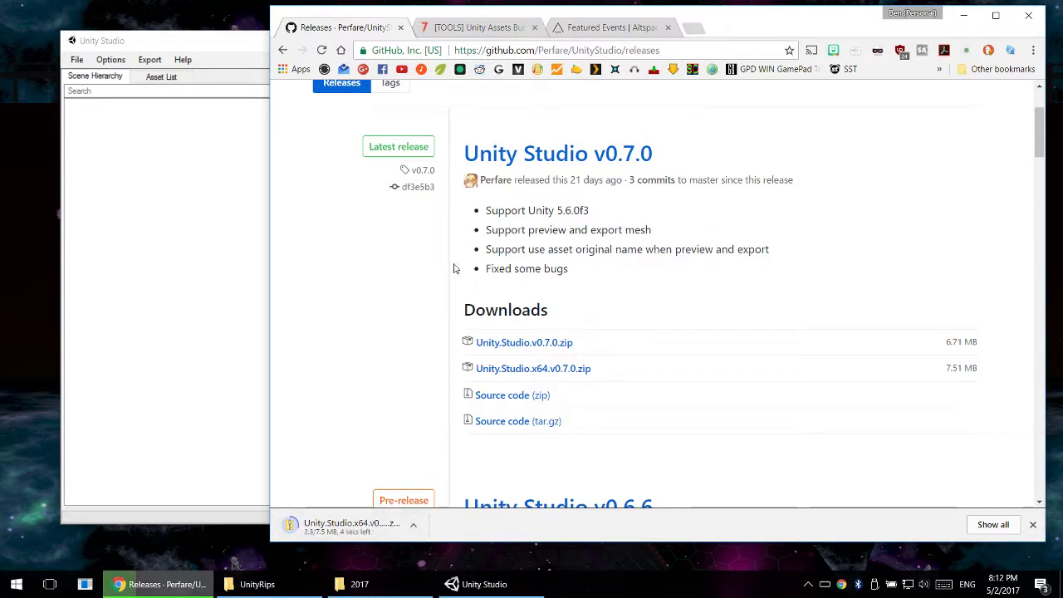
click(415, 525)
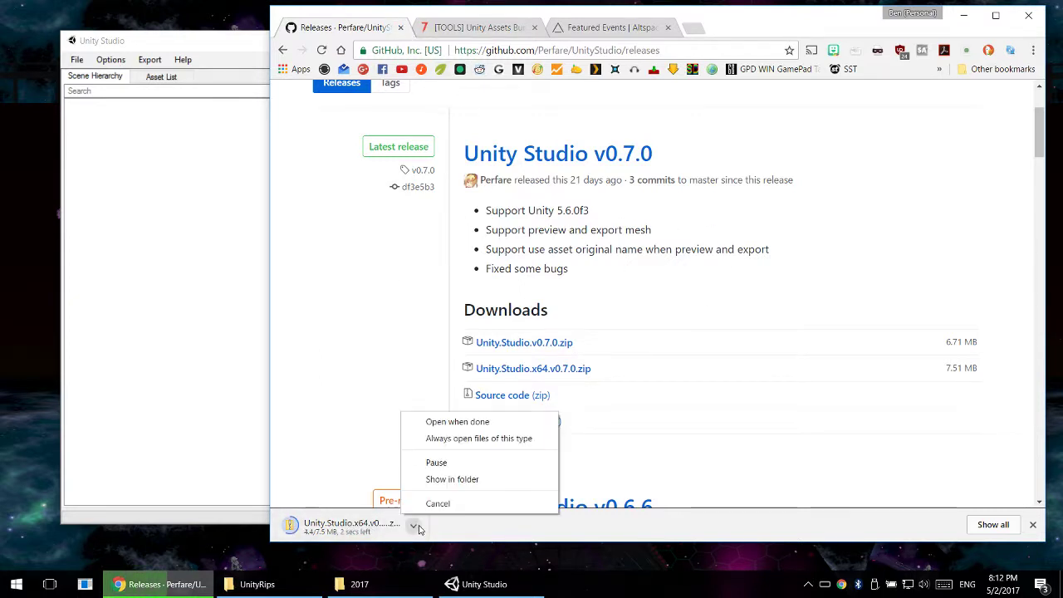
click(457, 421)
click(414, 525)
click(438, 503)
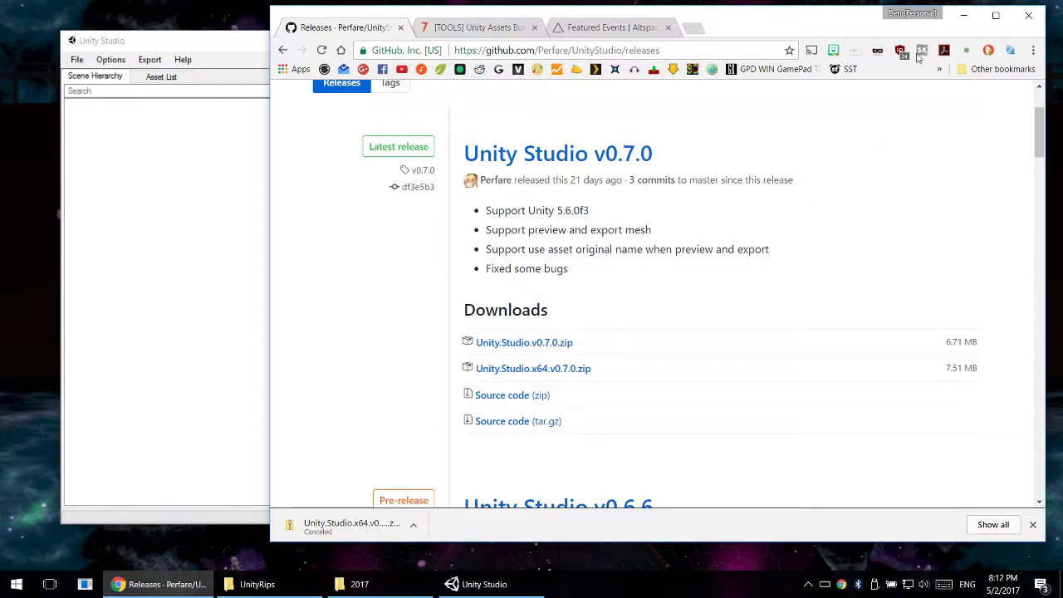
- Minimize the browser, close the Maya 2017 folder window and bring the UnityRips folder to the front
click(963, 15)
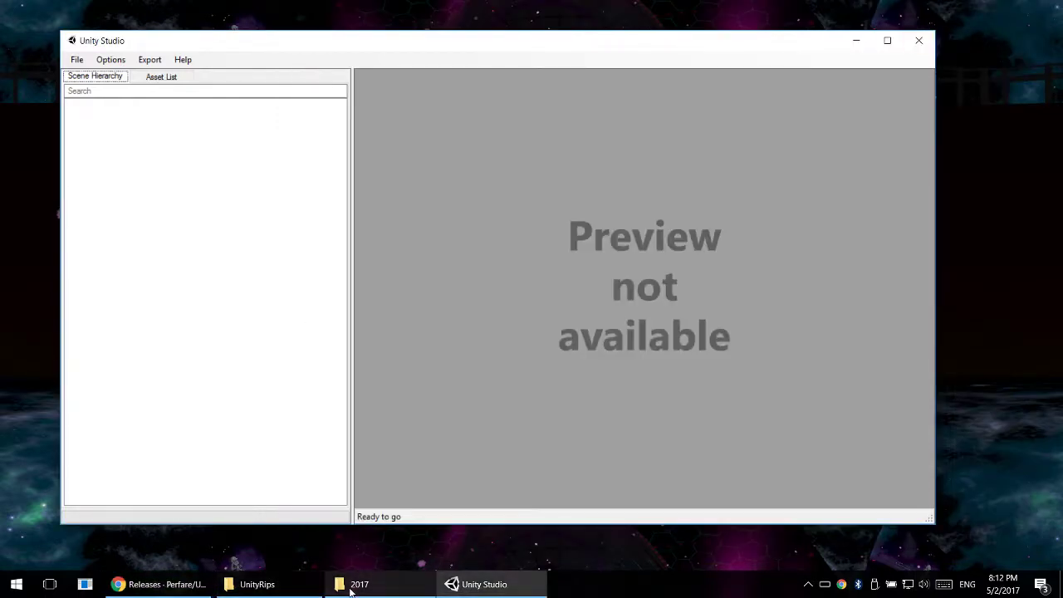
click(257, 584)
click(357, 584)
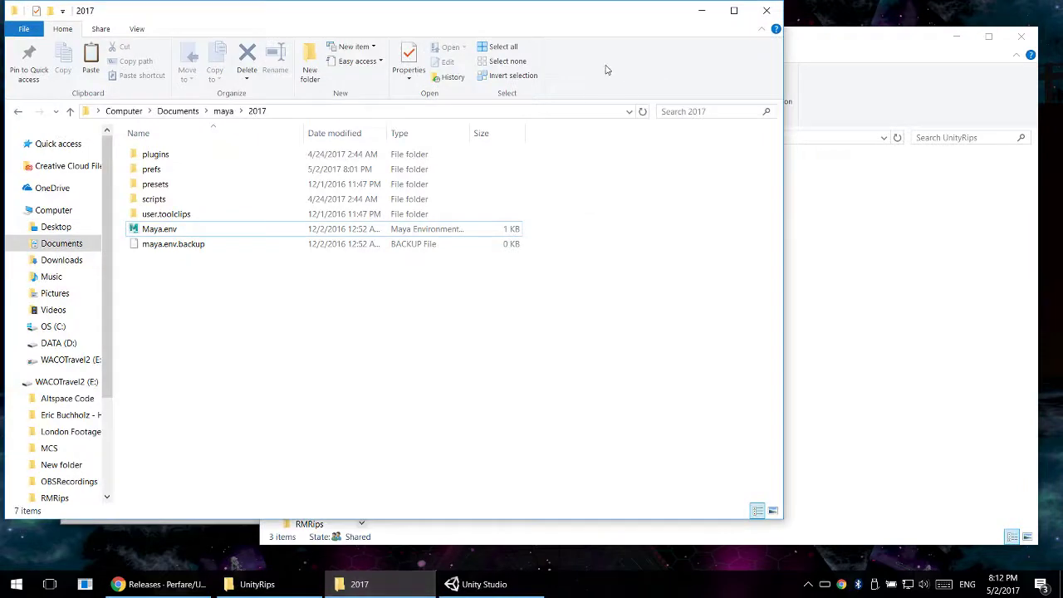
click(766, 10)
click(588, 12)
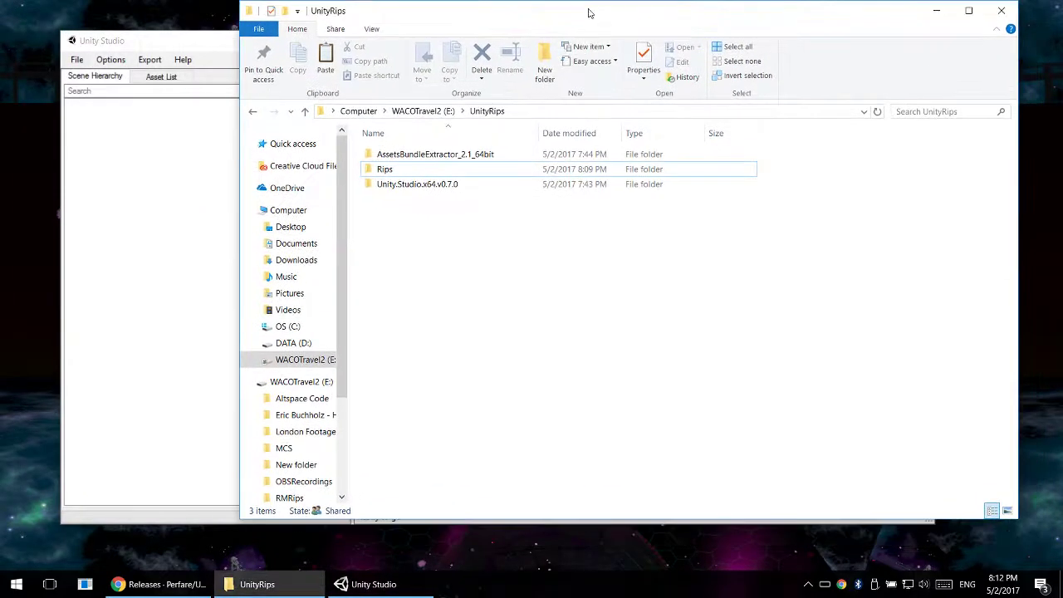
- Open the Unity.Studio.x64.v0.7.0 folder and select Unity Studio.exe
click(433, 187)
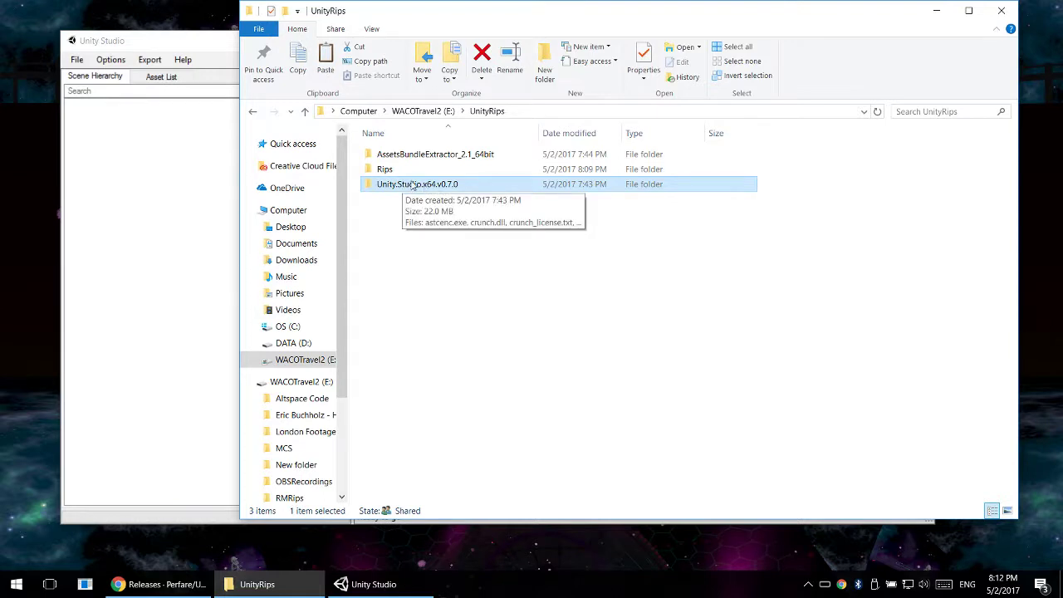
double_click(436, 189)
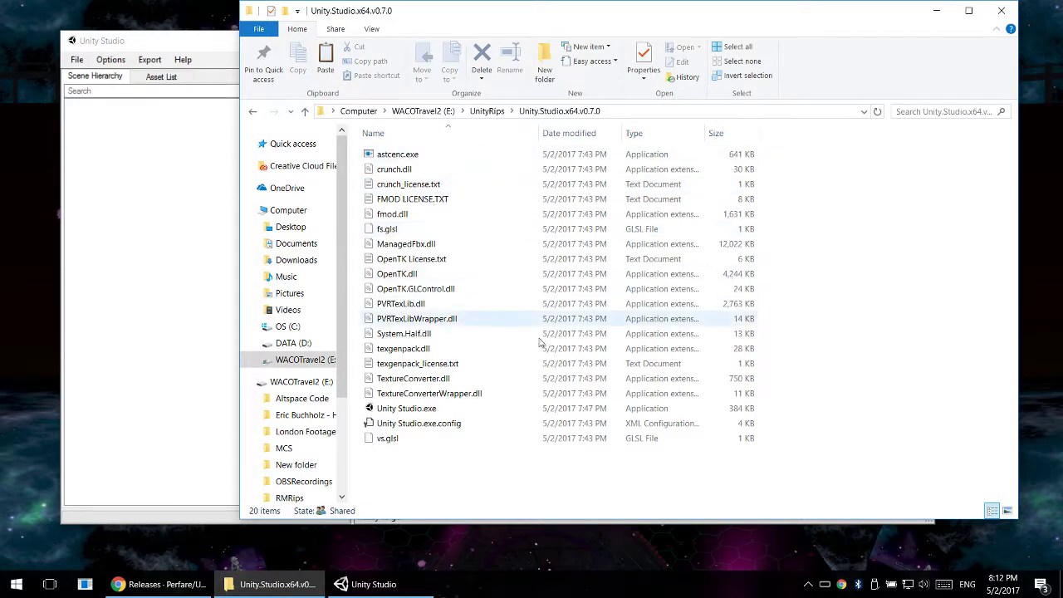
click(413, 413)
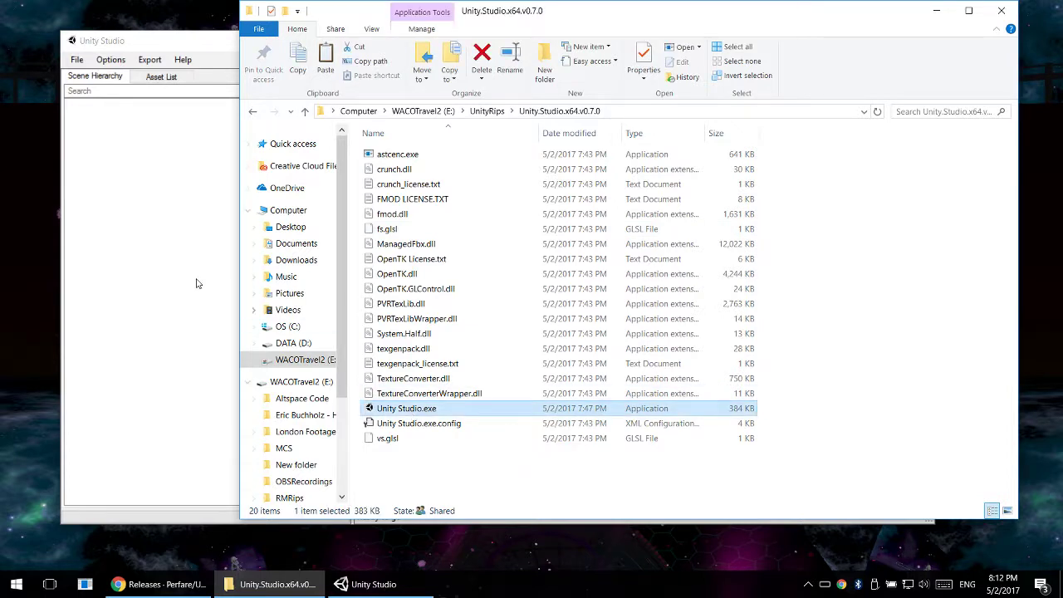
- Switch to the already running Unity Studio window and reposition it in front of the folder window
click(221, 239)
drag(578, 39, 600, 66)
click(942, 70)
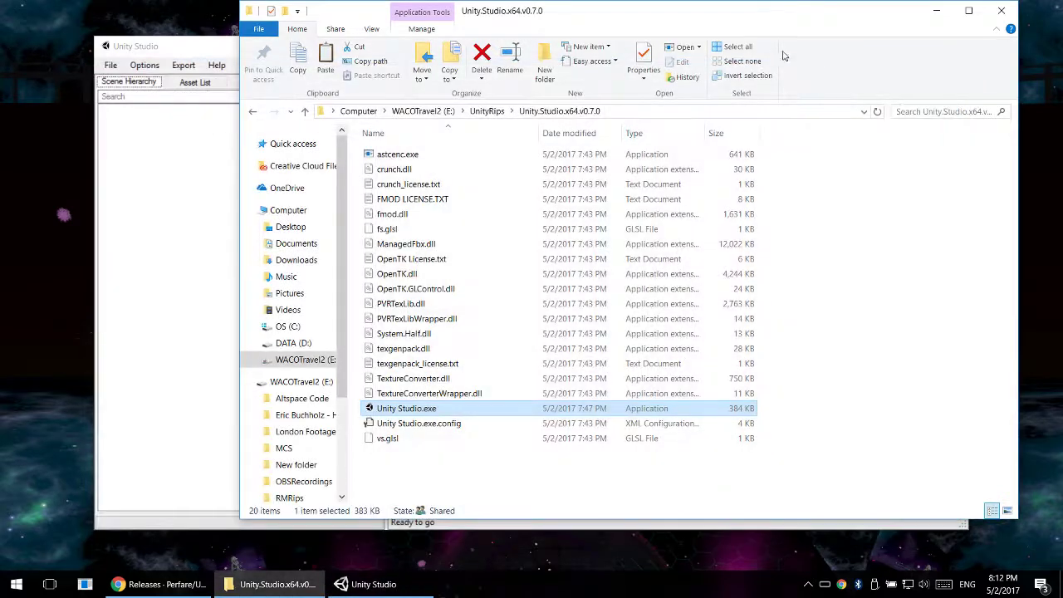
click(221, 177)
drag(350, 53, 446, 32)
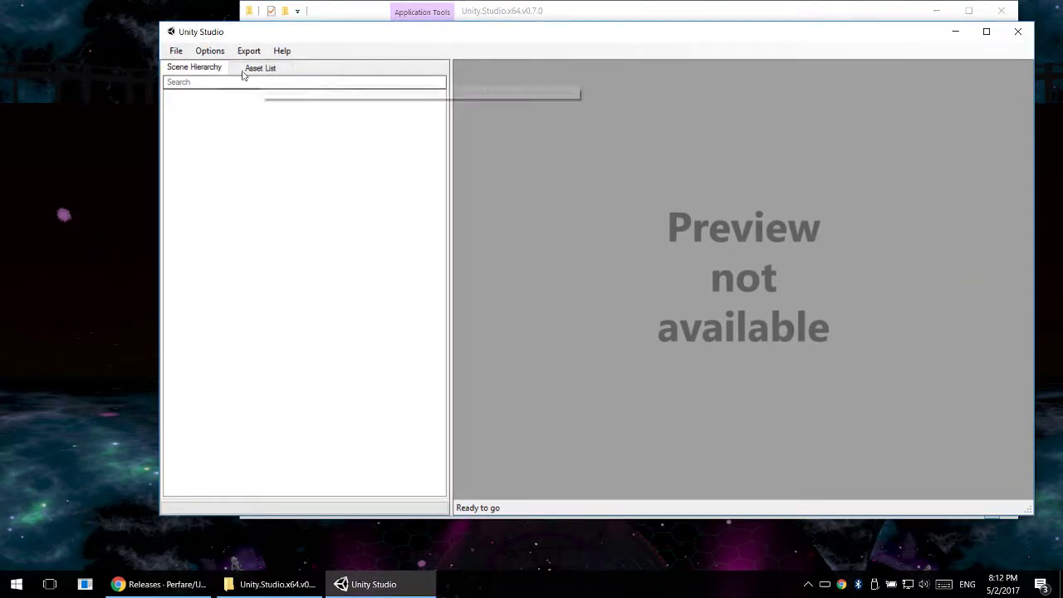
- Start loading a Unity asset file and go up to the Computer level to pick a drive
click(176, 51)
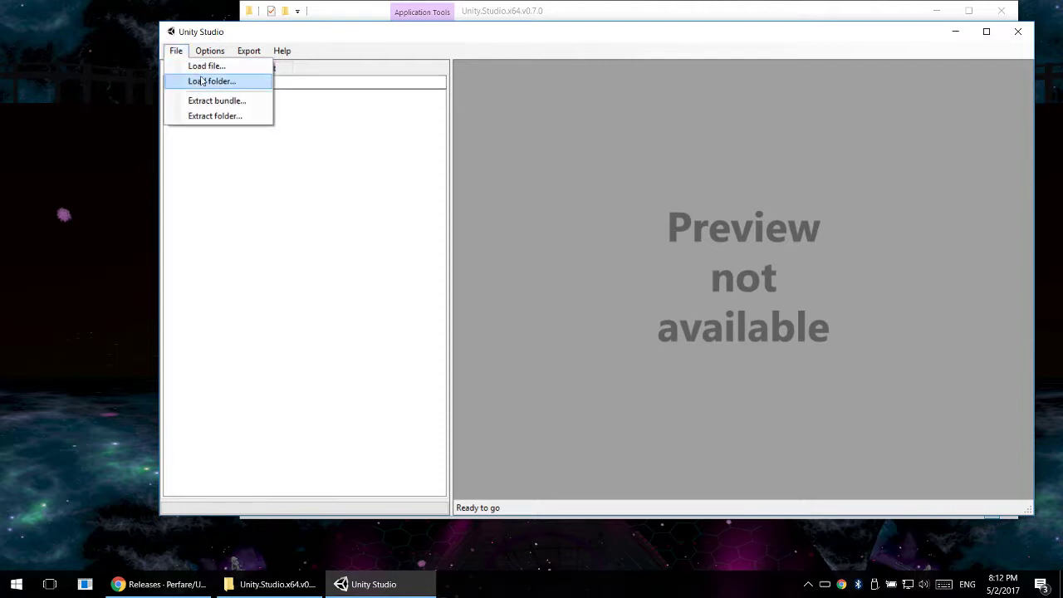
click(201, 81)
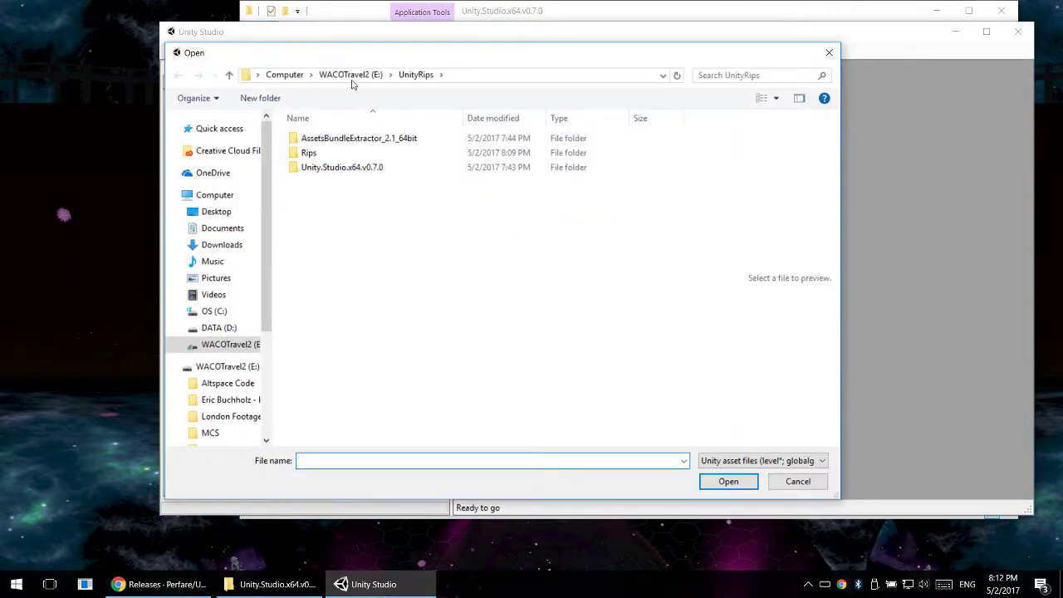
click(284, 74)
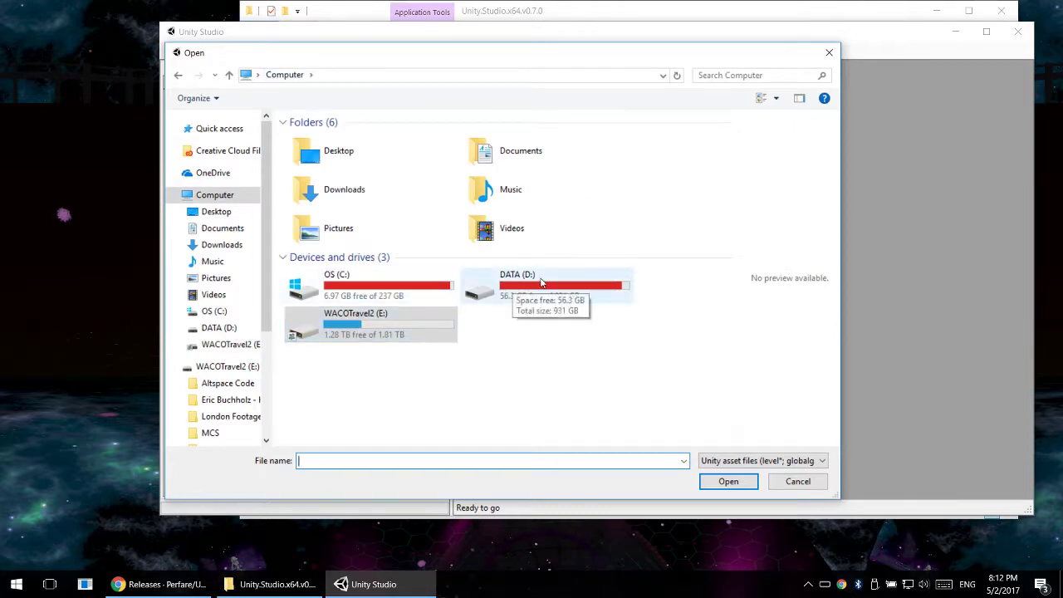
double_click(533, 284)
click(284, 75)
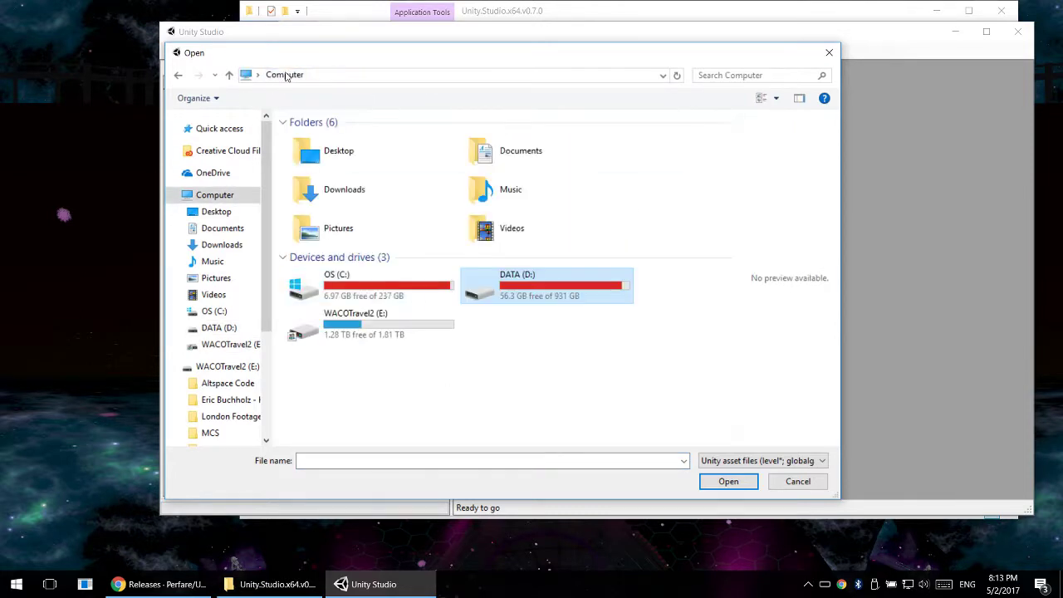
double_click(345, 283)
double_click(344, 285)
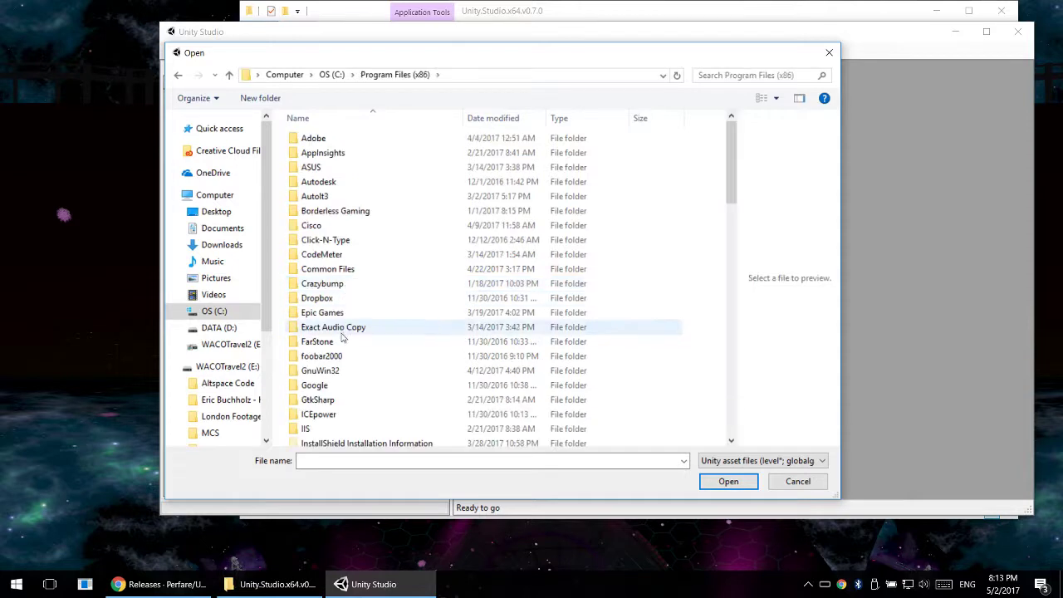
click(332, 74)
click(284, 74)
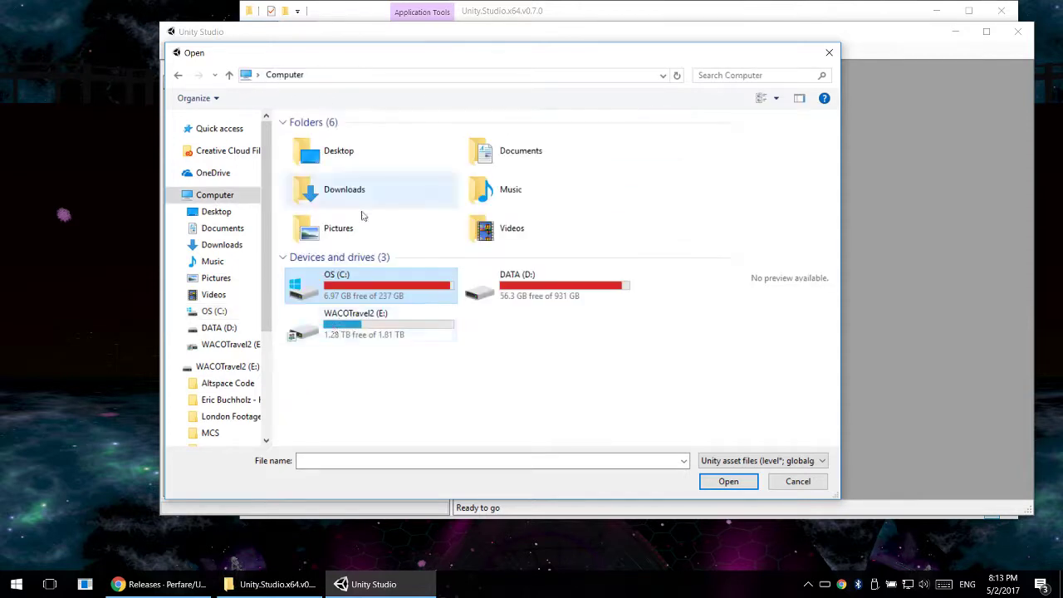
- Browse to the Steam\steamapps\common folder on the DATA (D:) drive
double_click(515, 287)
double_click(312, 254)
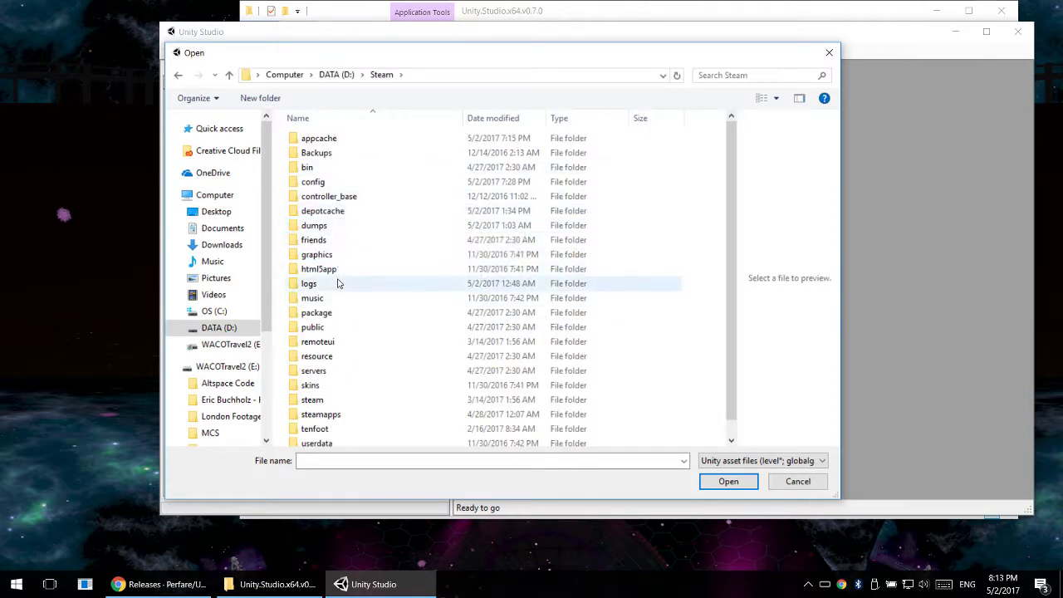
scroll(349, 345, down, 1)
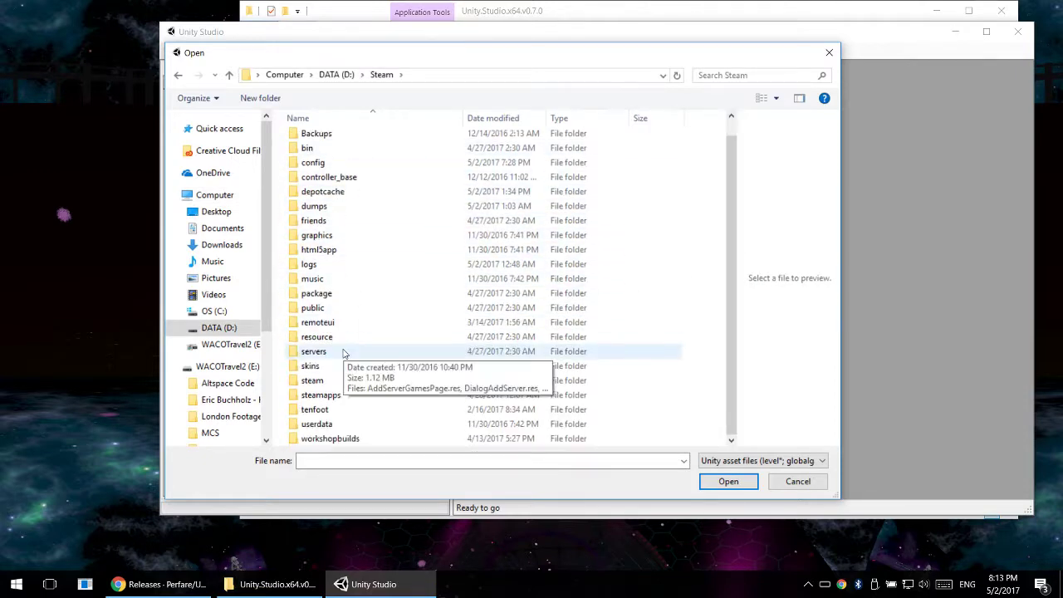
double_click(340, 395)
double_click(329, 152)
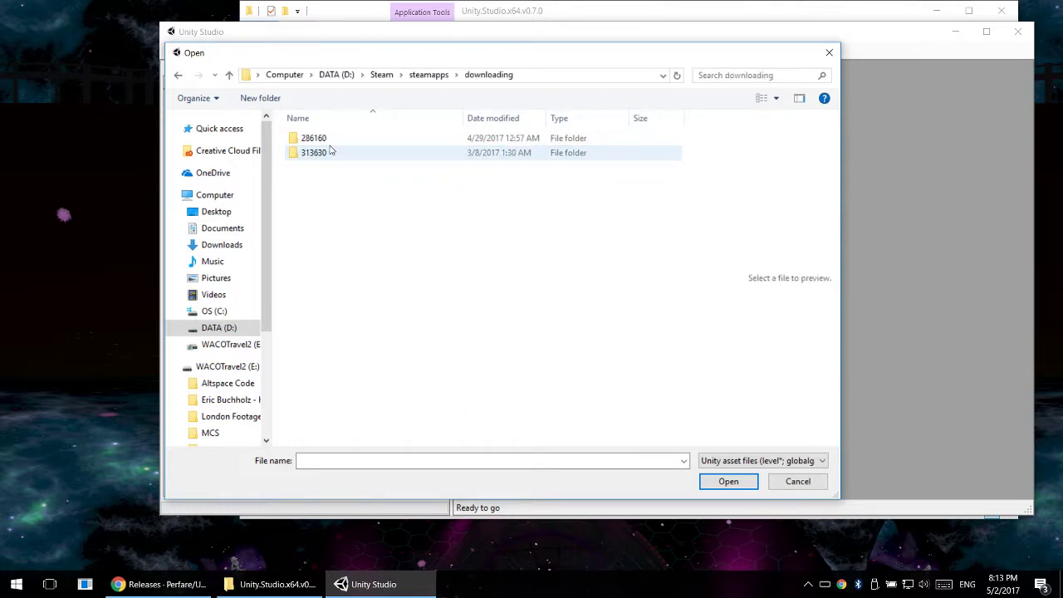
click(428, 75)
double_click(315, 139)
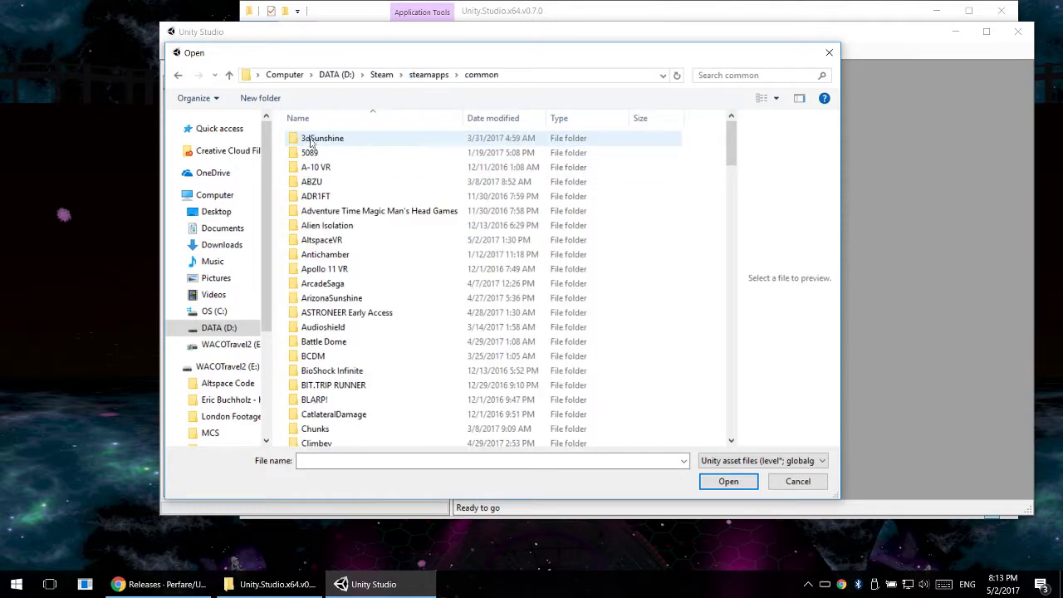
- Find the AltspaceVR game folder and open its AltspaceVR_Data subfolder
key(a)
key(l)
key(t)
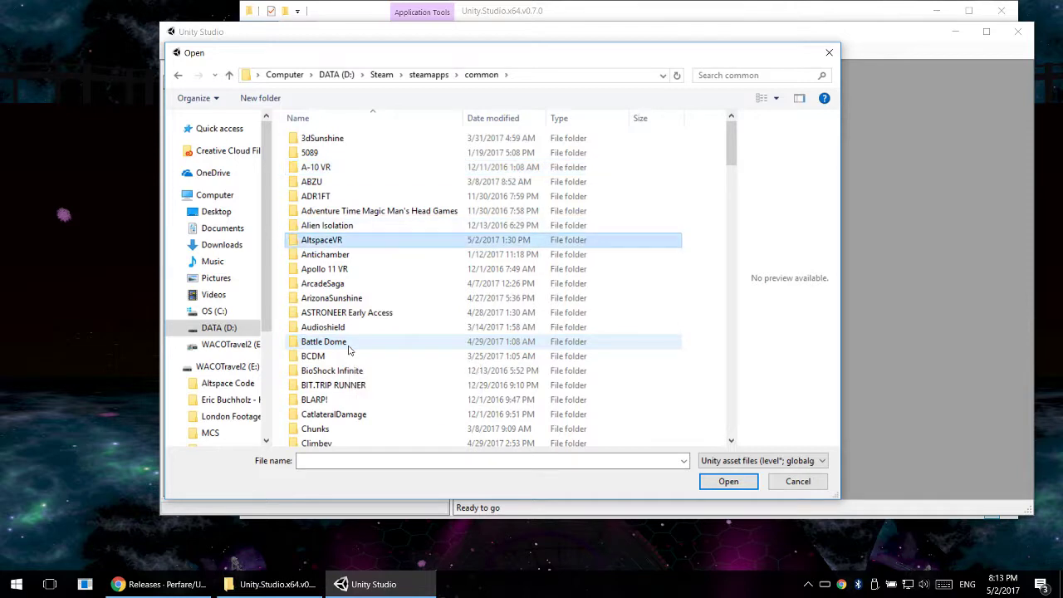
double_click(346, 241)
scroll(405, 266, down, 1)
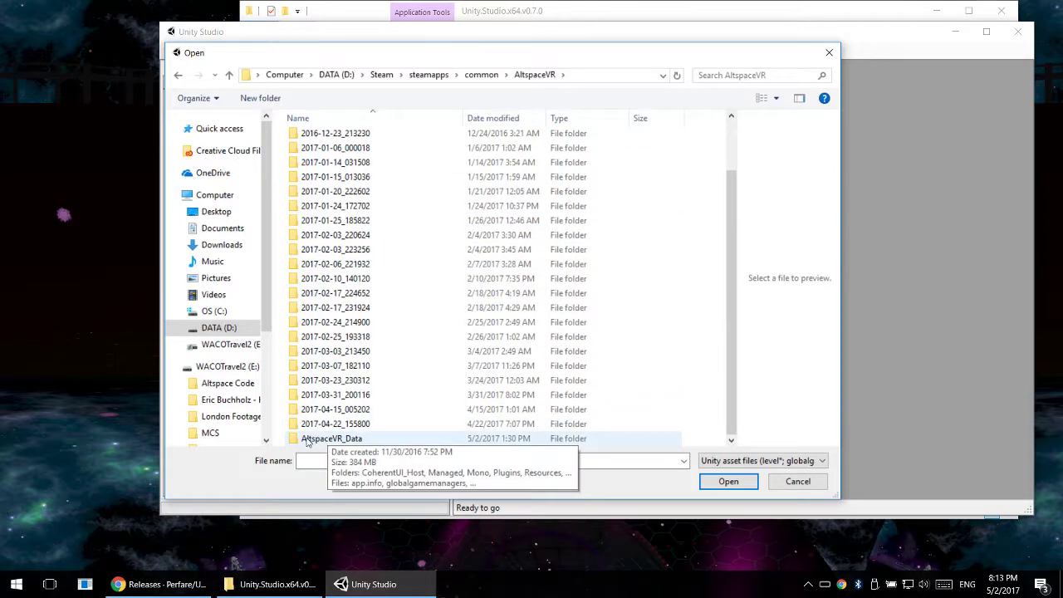
double_click(358, 440)
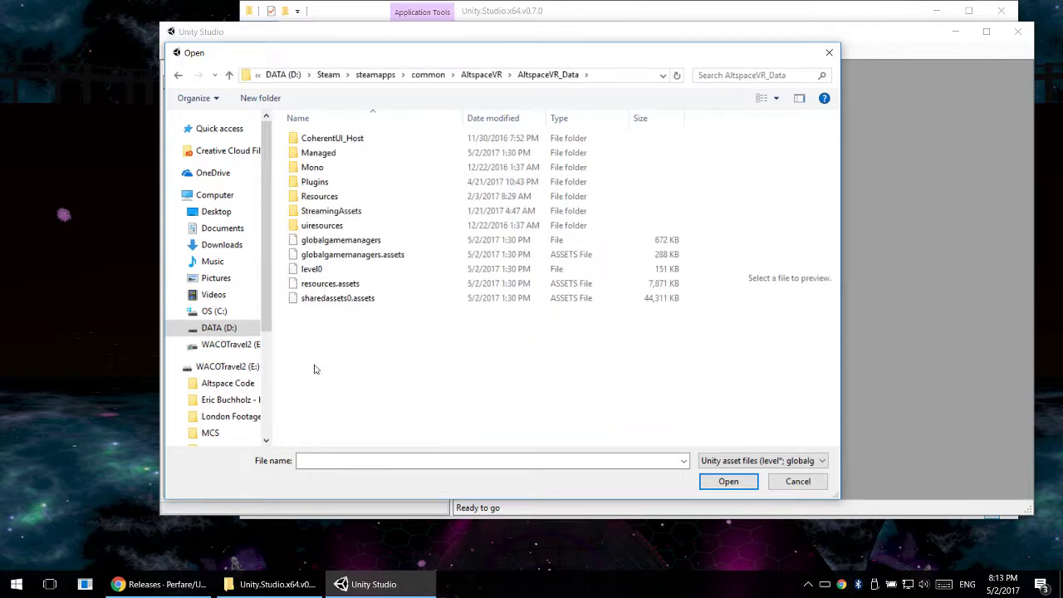
- Examine which Unity asset files AltspaceVR_Data holds, including globalgamemanagers, level0, resources.assets and sharedassets0.assets
click(364, 301)
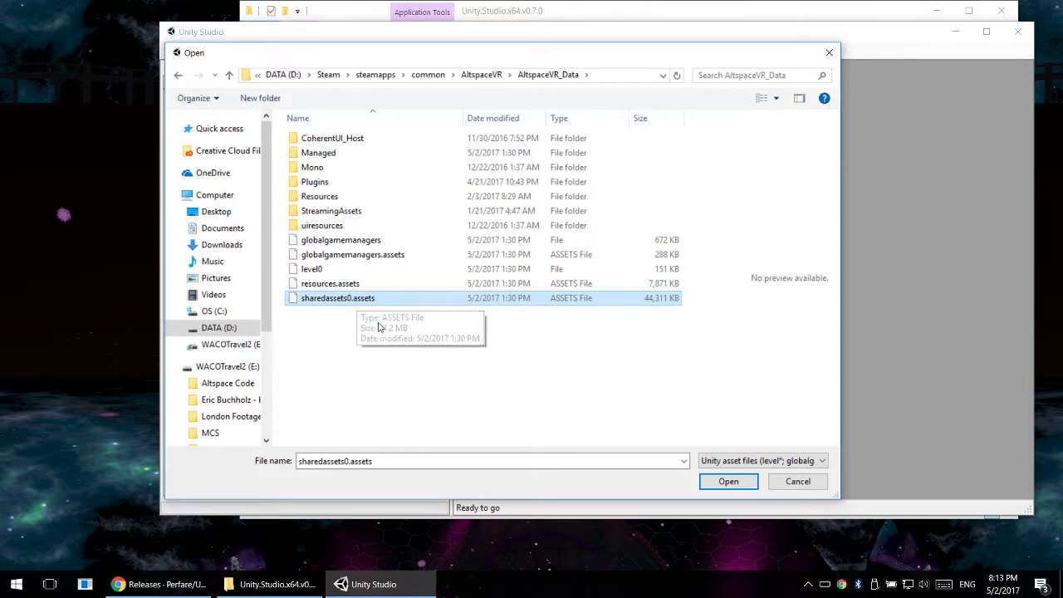
click(386, 214)
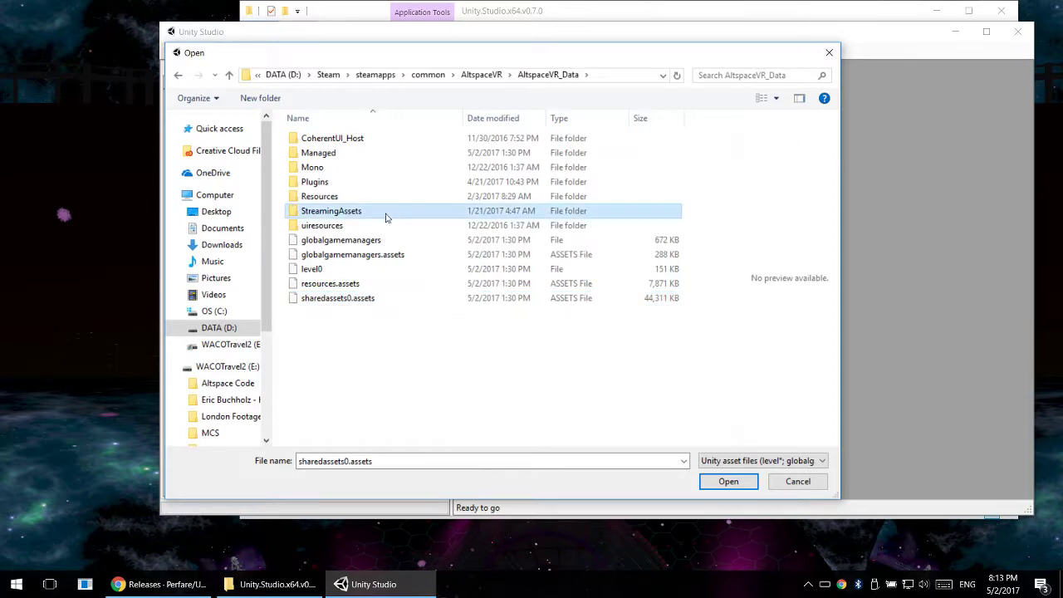
click(378, 240)
click(387, 256)
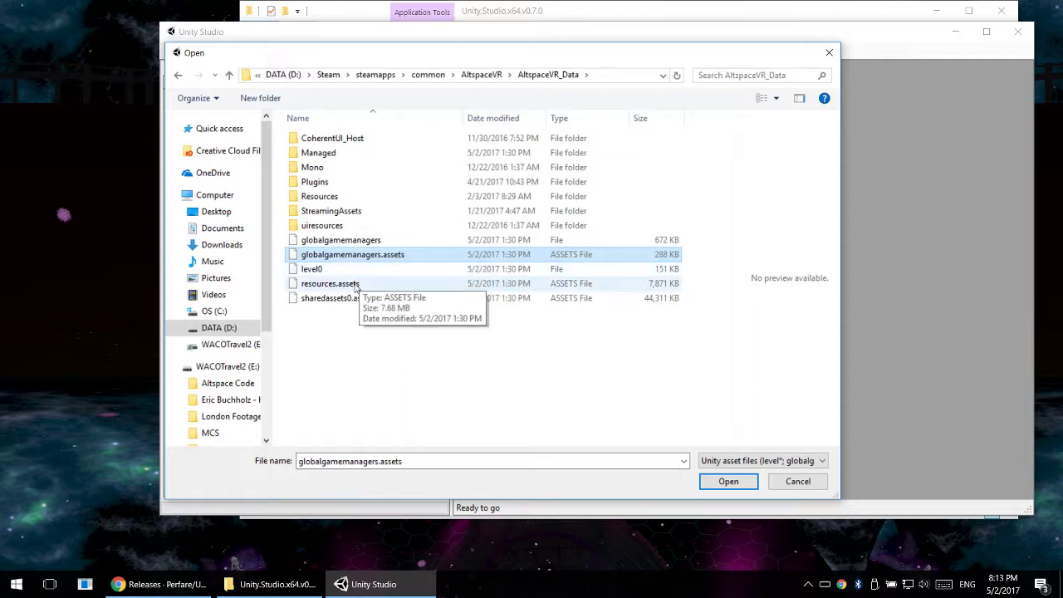
click(340, 300)
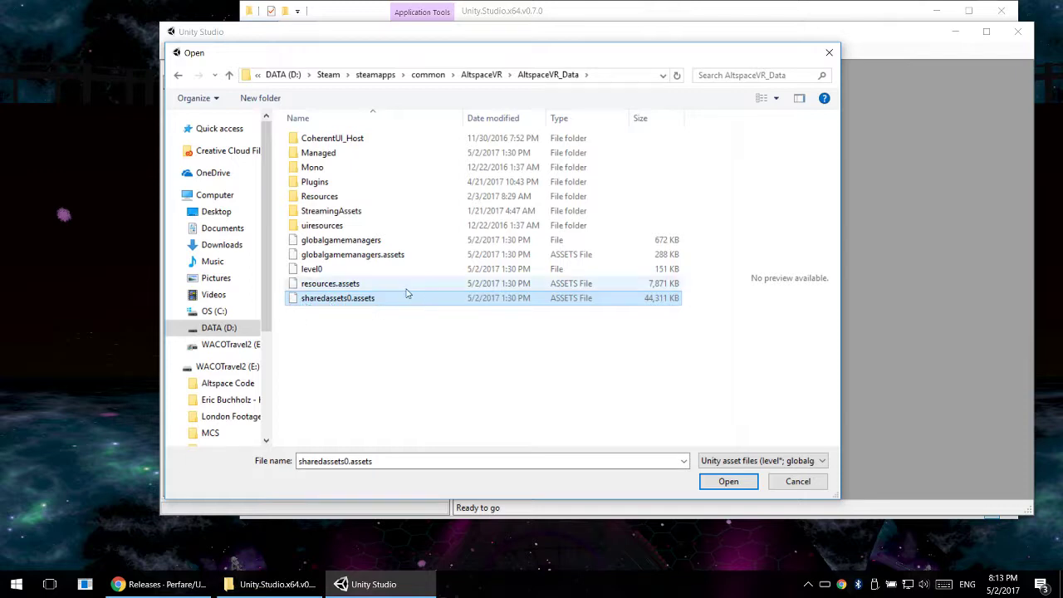
click(325, 286)
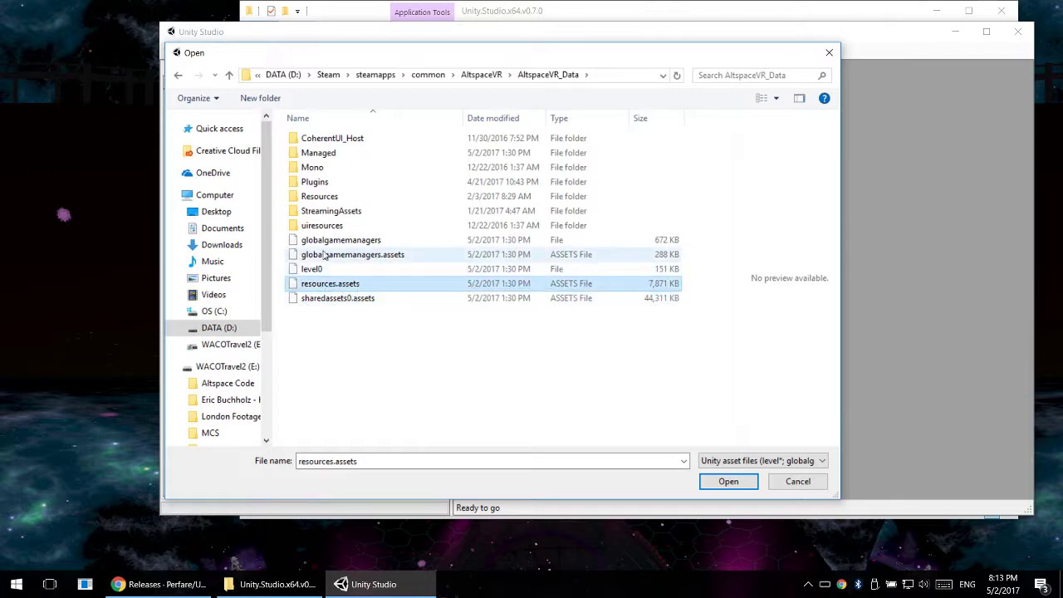
click(326, 254)
click(372, 242)
click(411, 255)
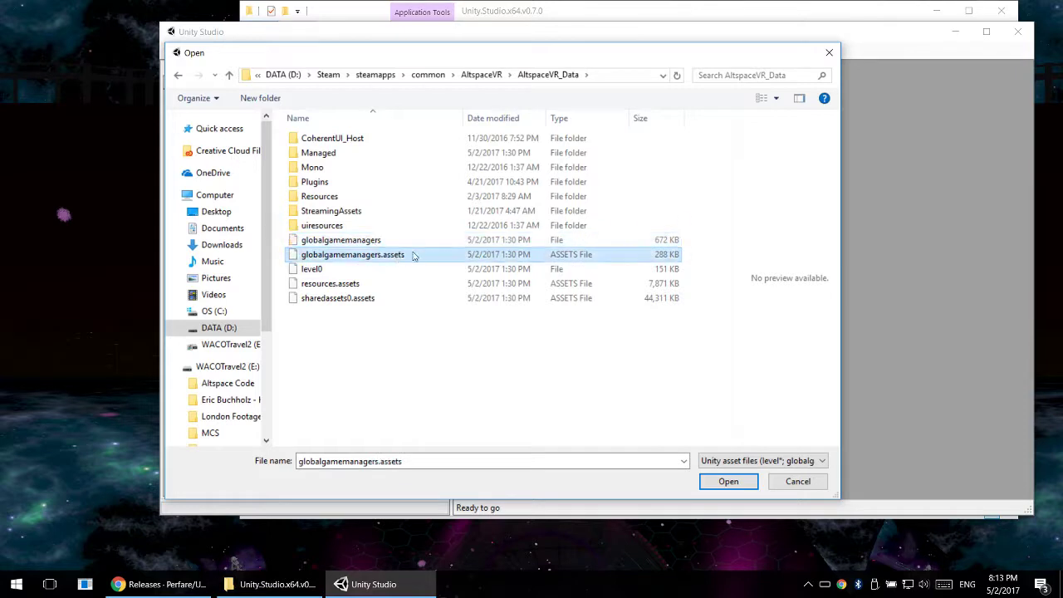
click(408, 270)
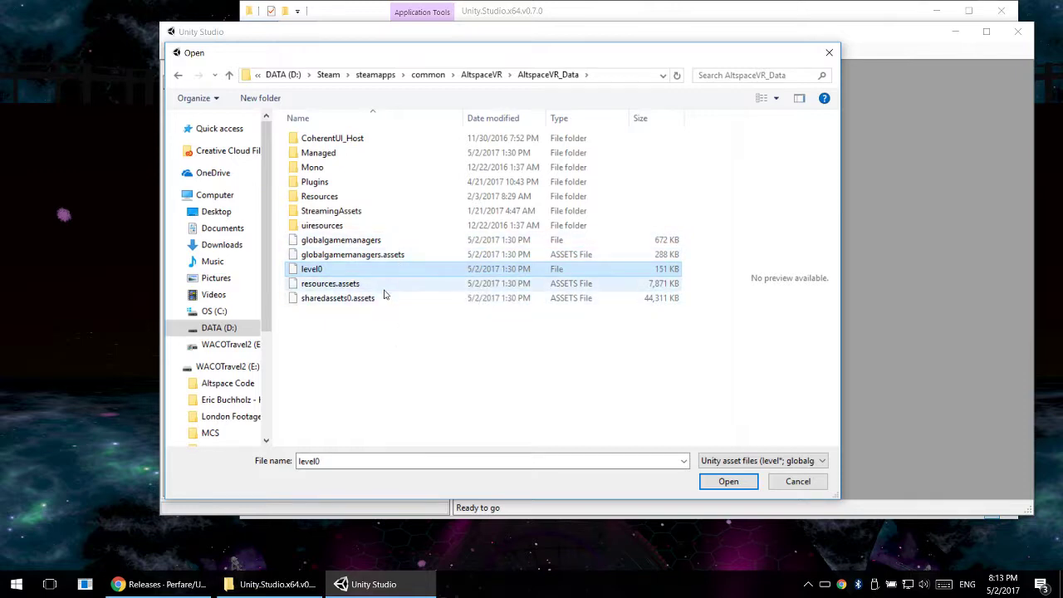
click(375, 284)
click(382, 298)
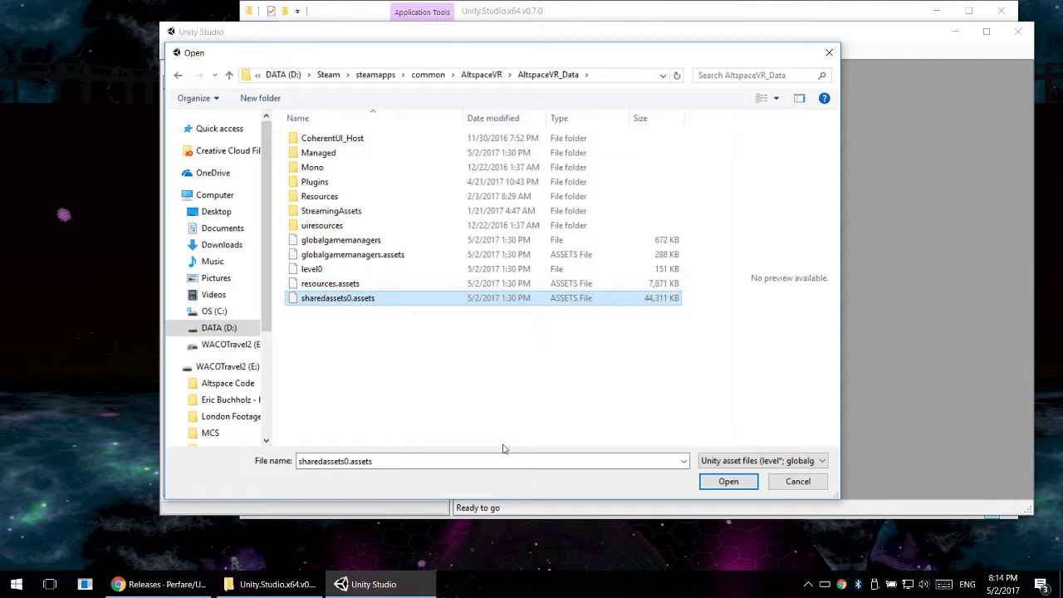
- Load sharedassets0.assets from AltspaceVR_Data and maximize the Unity Studio window
click(339, 300)
click(372, 310)
click(372, 302)
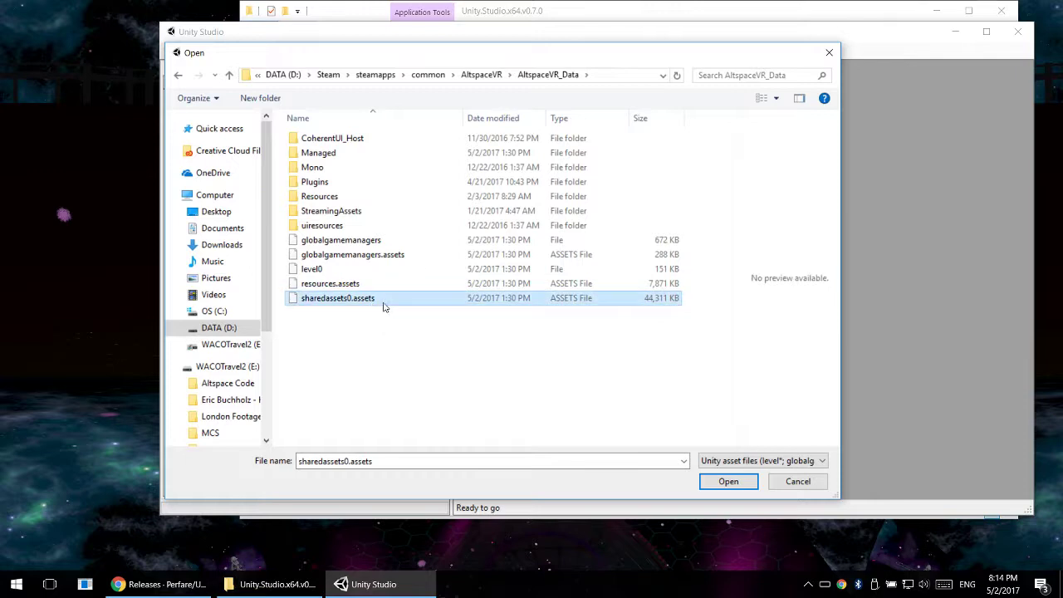
click(739, 480)
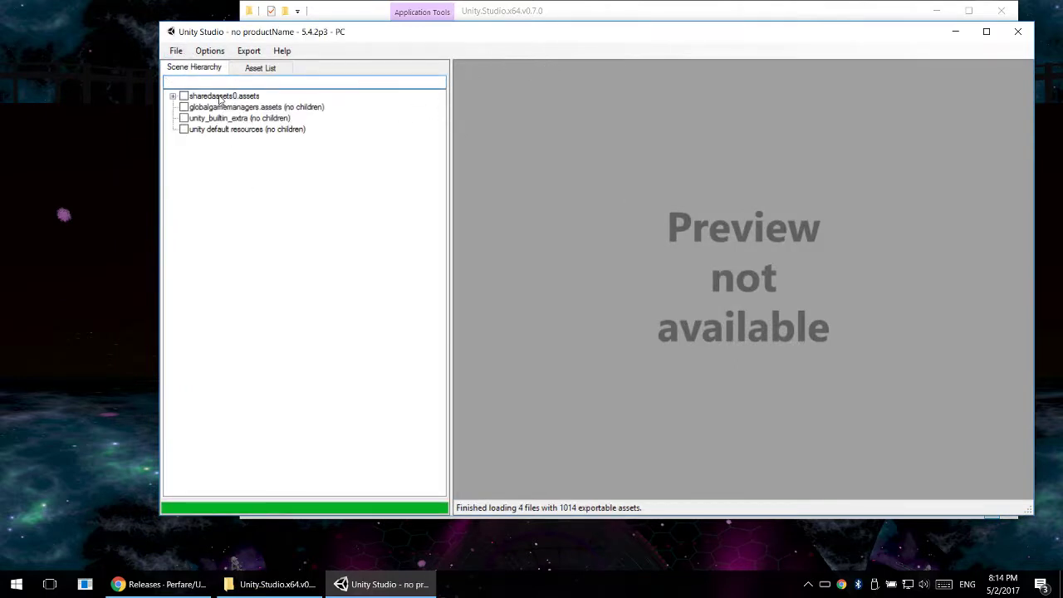
drag(288, 31, 310, 28)
double_click(310, 28)
- Look over the top-level files in the Scene Hierarchy, from sharedassets0.assets to unity default resources
click(58, 70)
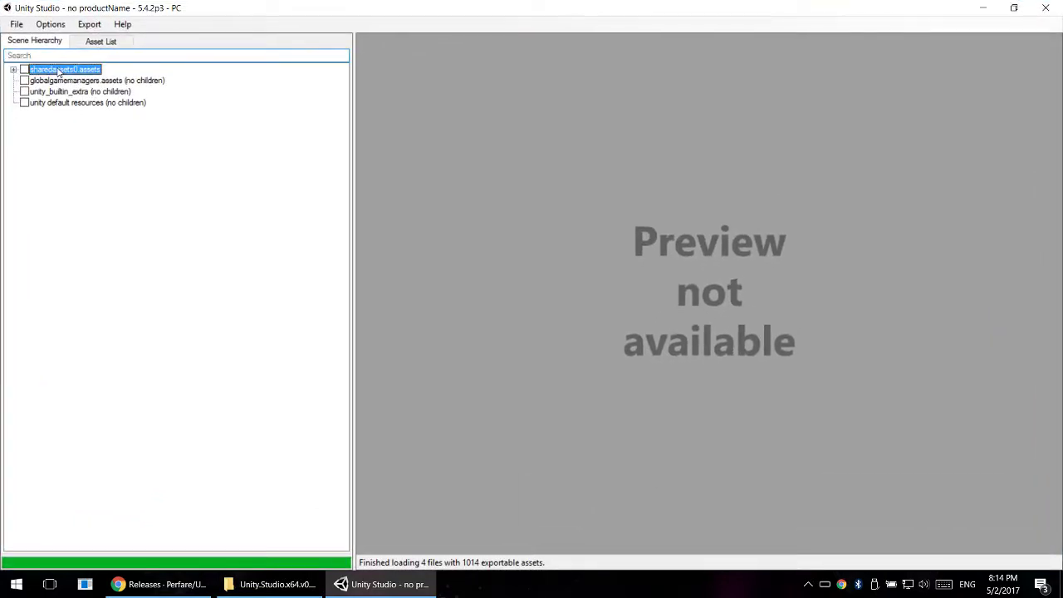
click(57, 82)
click(59, 94)
click(60, 103)
click(70, 81)
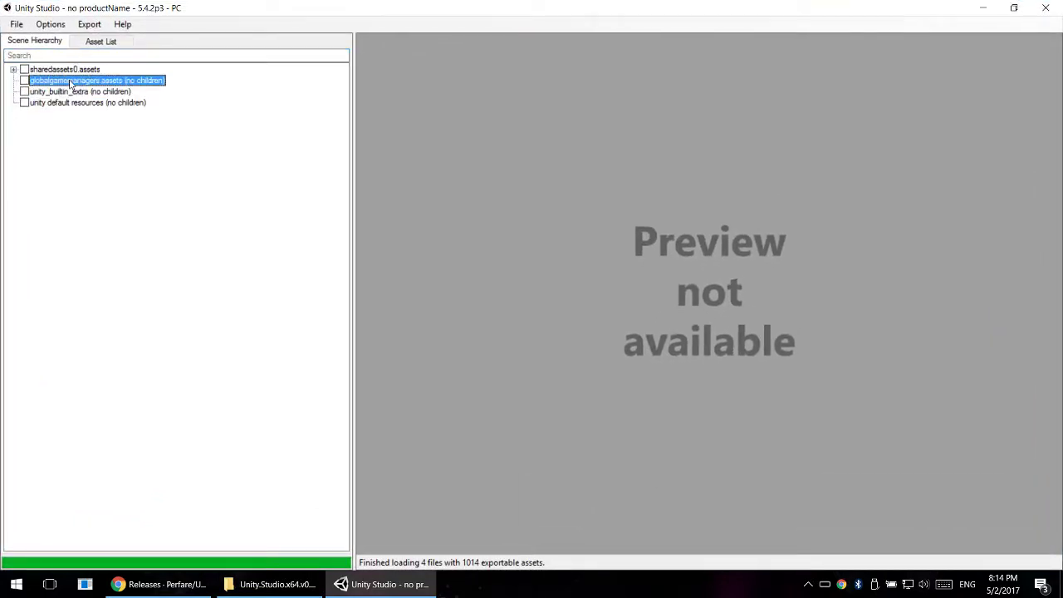
click(91, 103)
click(90, 92)
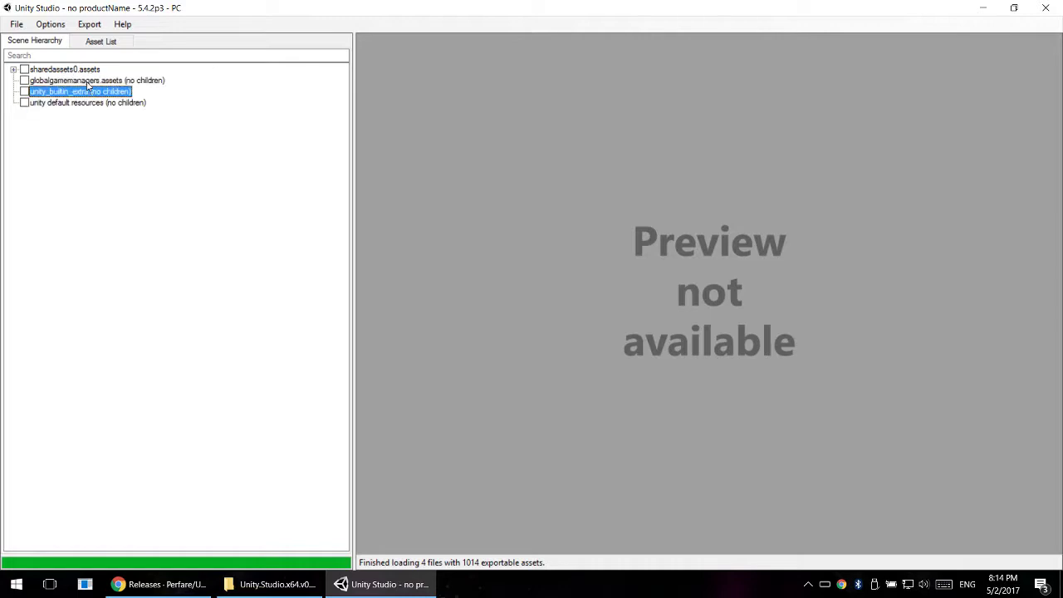
click(90, 80)
click(58, 70)
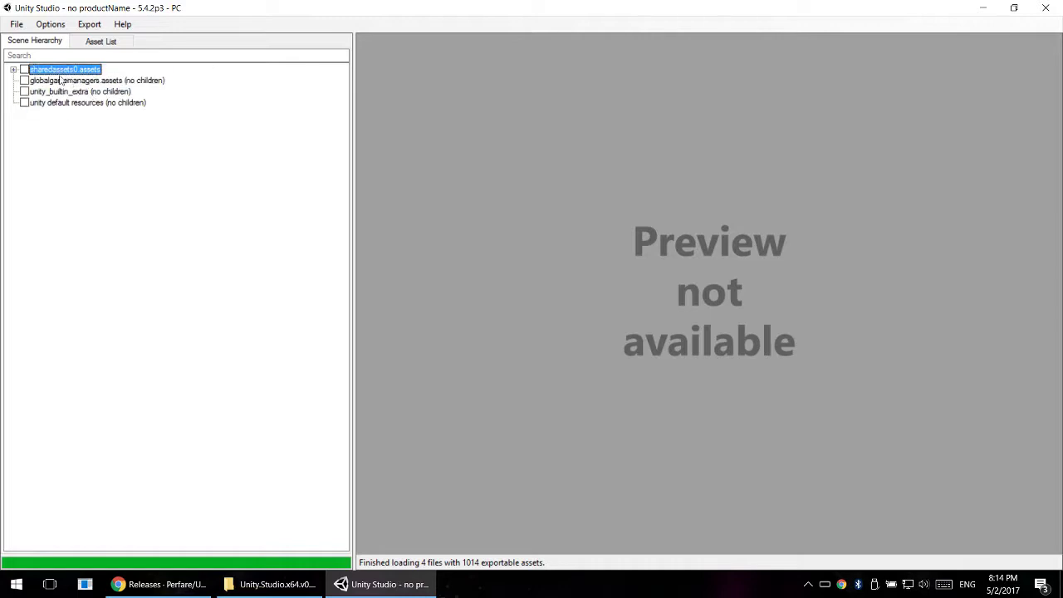
- Expand sharedassets0.assets in the Scene Hierarchy and look through the objects it contains
click(12, 70)
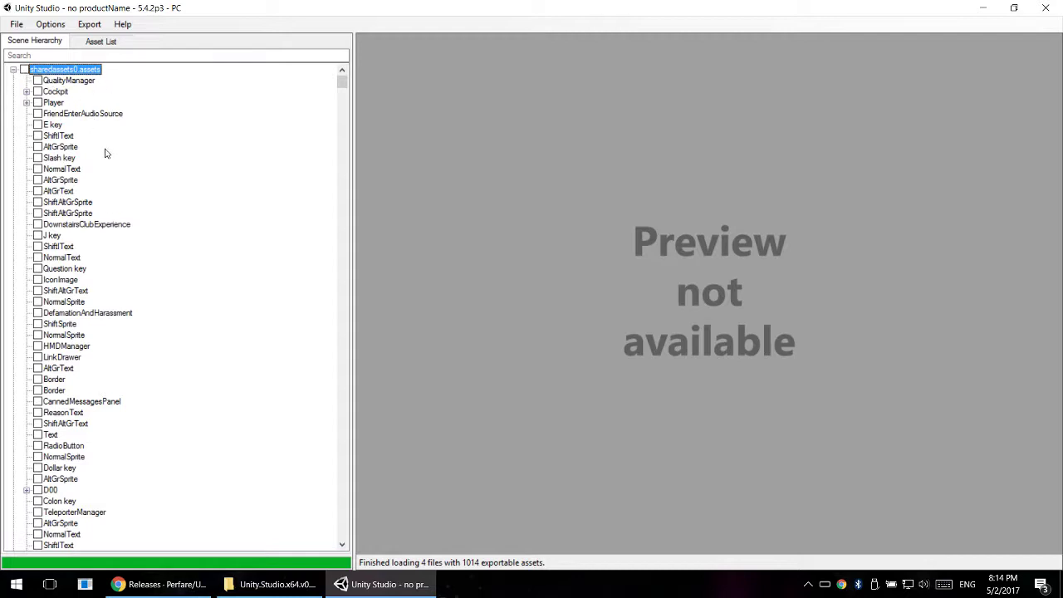
scroll(82, 260, down, 4)
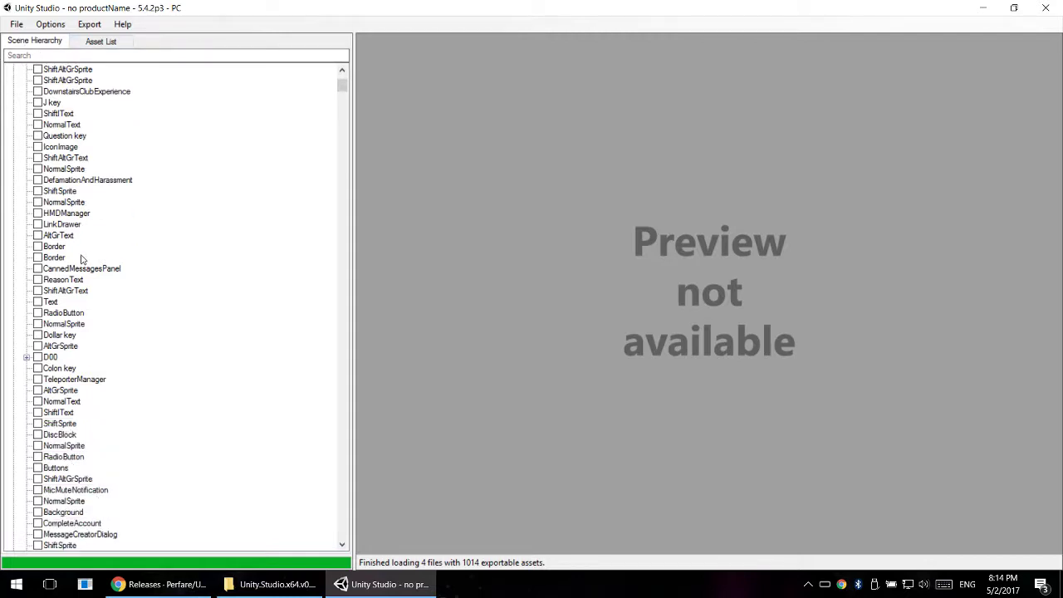
scroll(81, 260, down, 6)
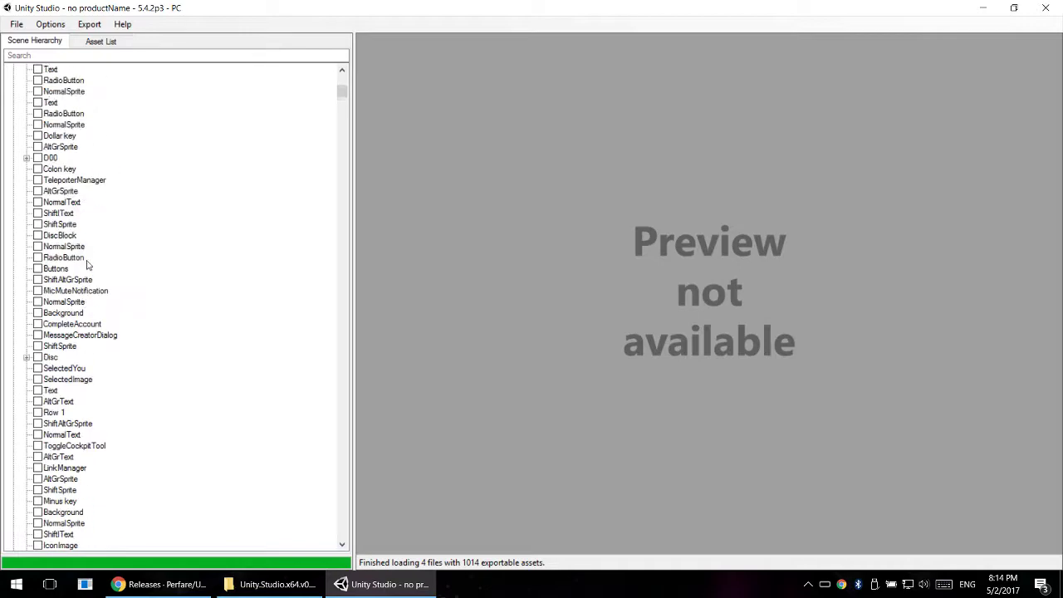
scroll(87, 264, up, 11)
- Compare the Asset List view with the Scene Hierarchy view of the loaded assets
click(93, 41)
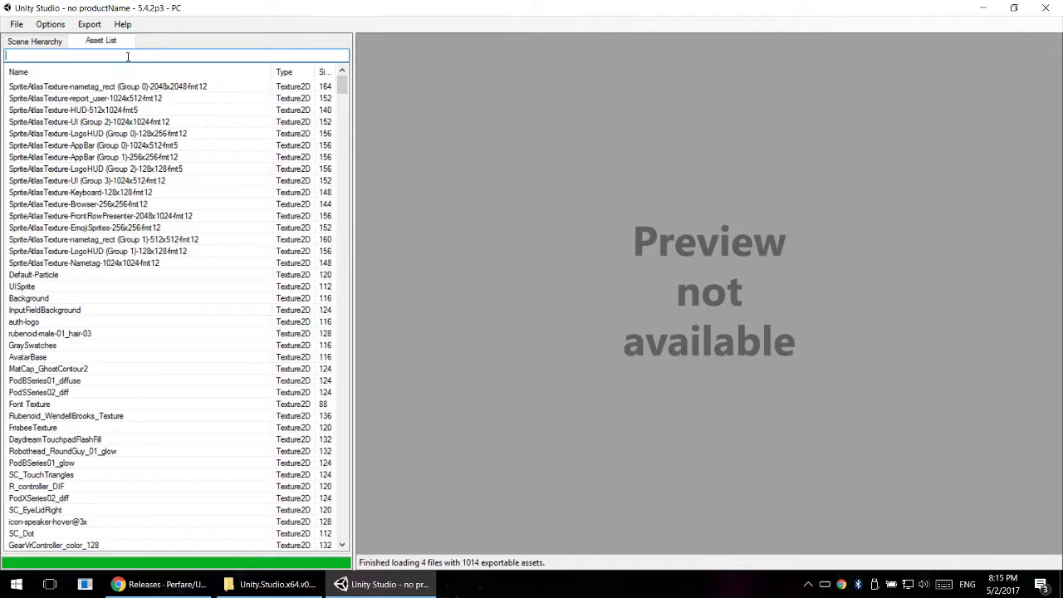
click(50, 41)
click(98, 42)
click(48, 42)
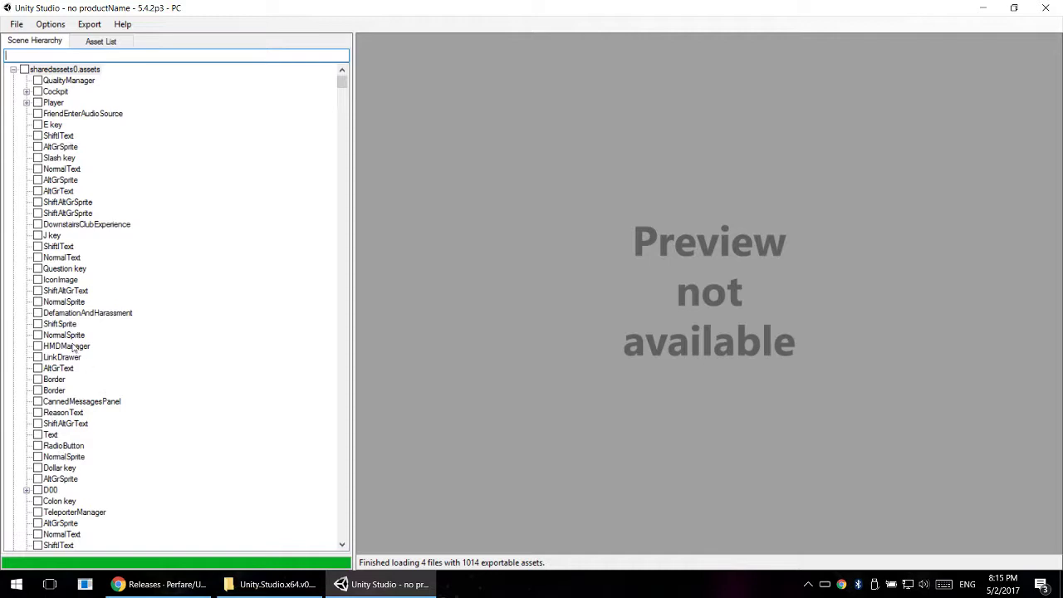
- Filter the Asset List by "pod" and preview the PodSSeries01_glow texture
click(126, 42)
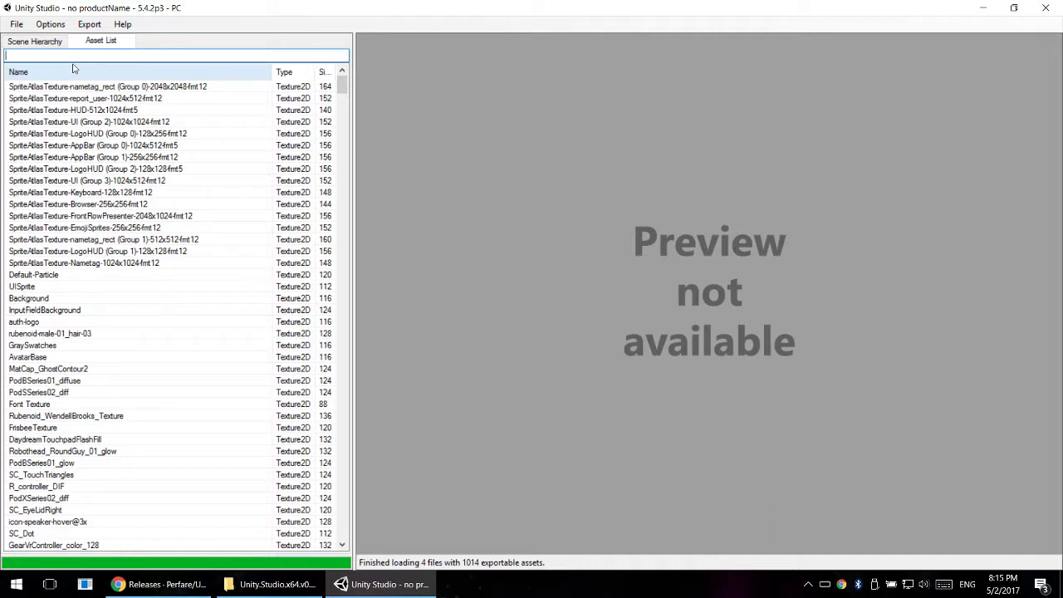
text(pod)
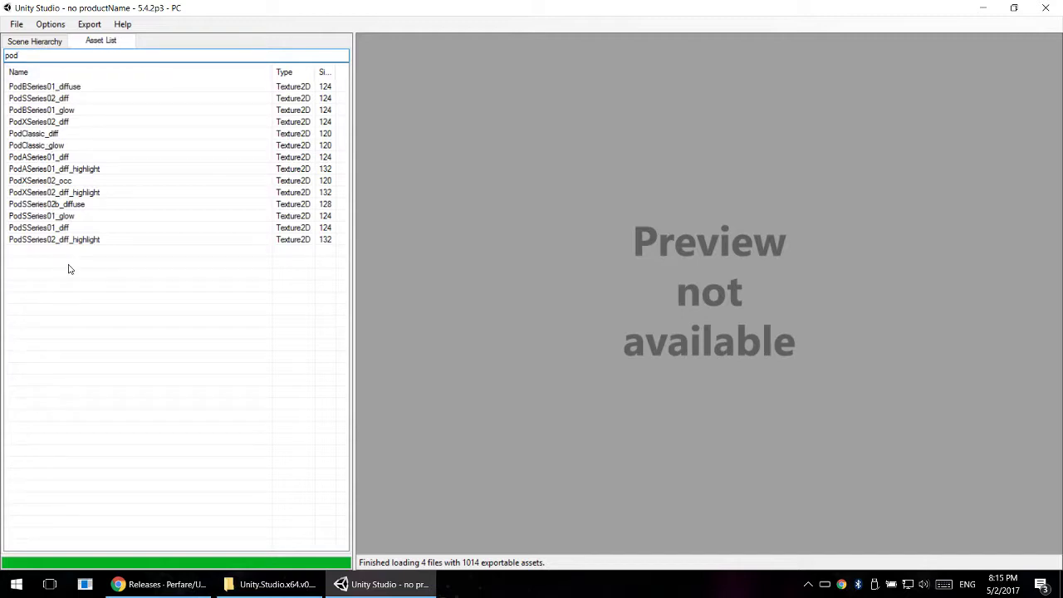
click(30, 218)
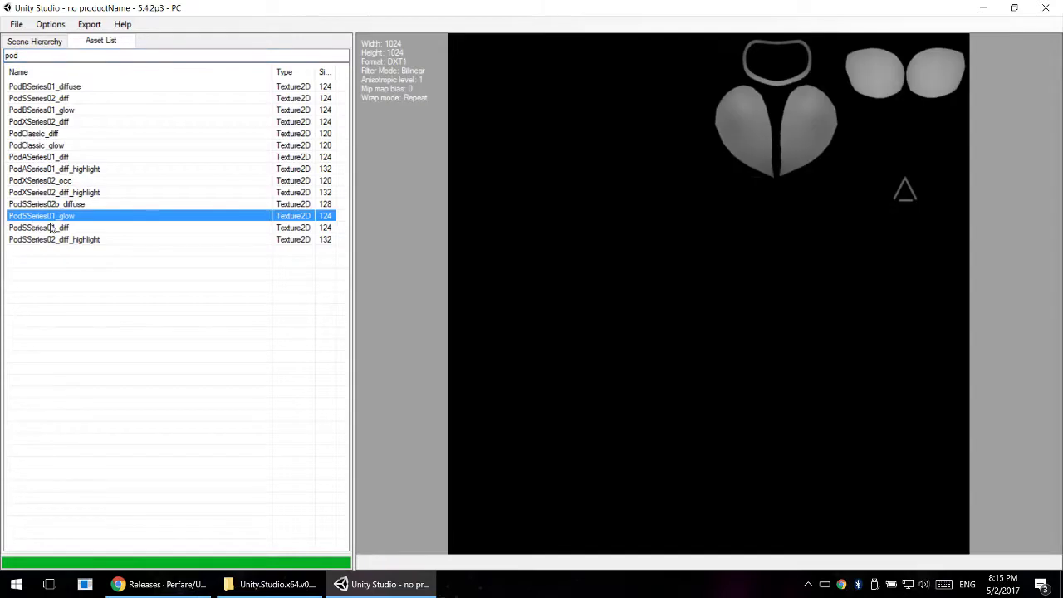
- Preview the PodSSeries01_diff, PodSSeries01_glow and PodSSeries02_diff textures and compare them
click(51, 229)
click(65, 218)
click(70, 229)
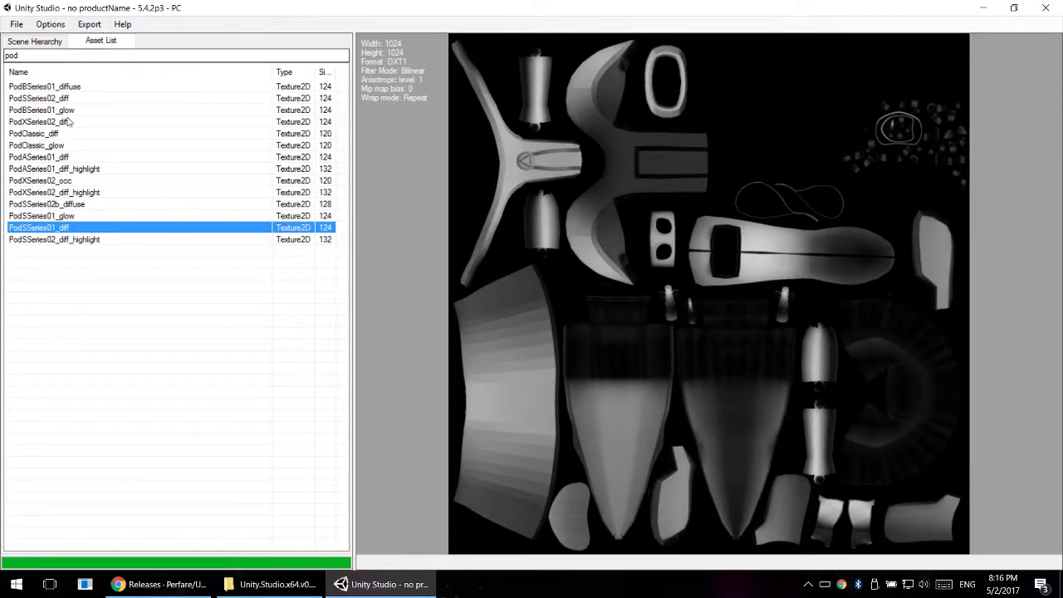
click(65, 218)
click(67, 228)
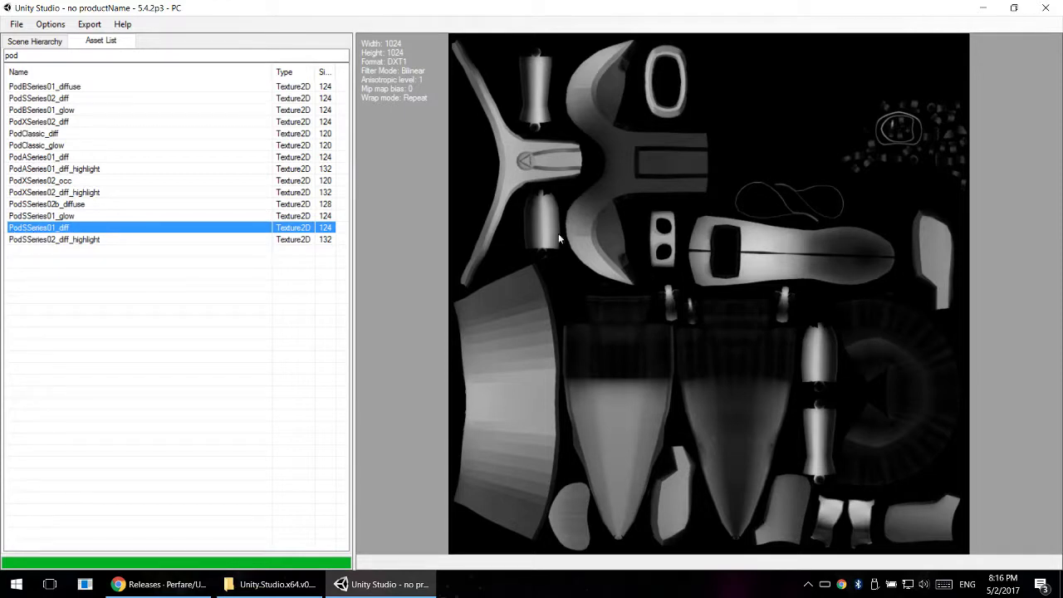
click(55, 98)
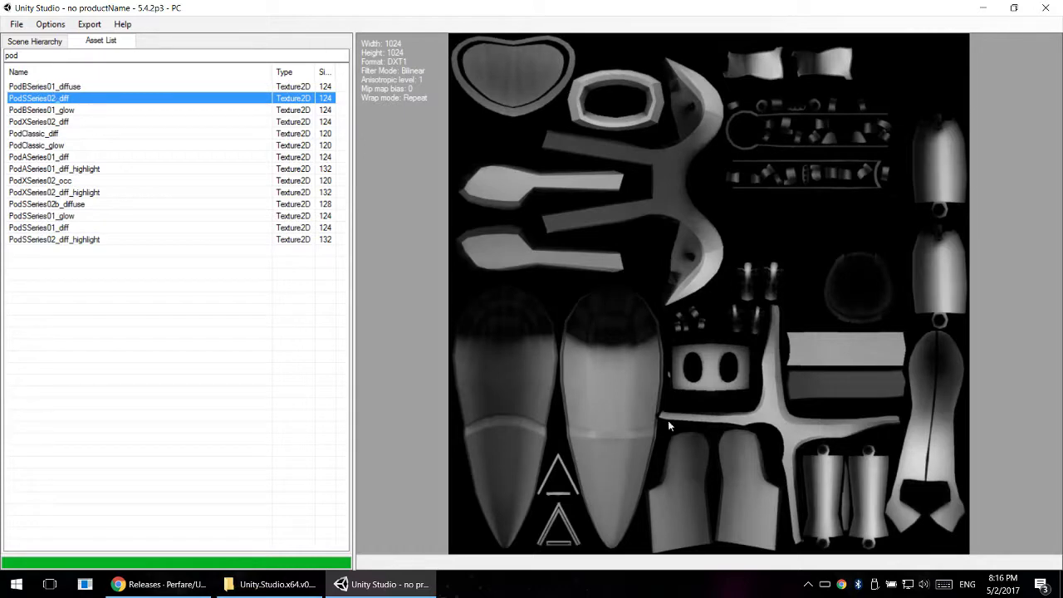
click(53, 229)
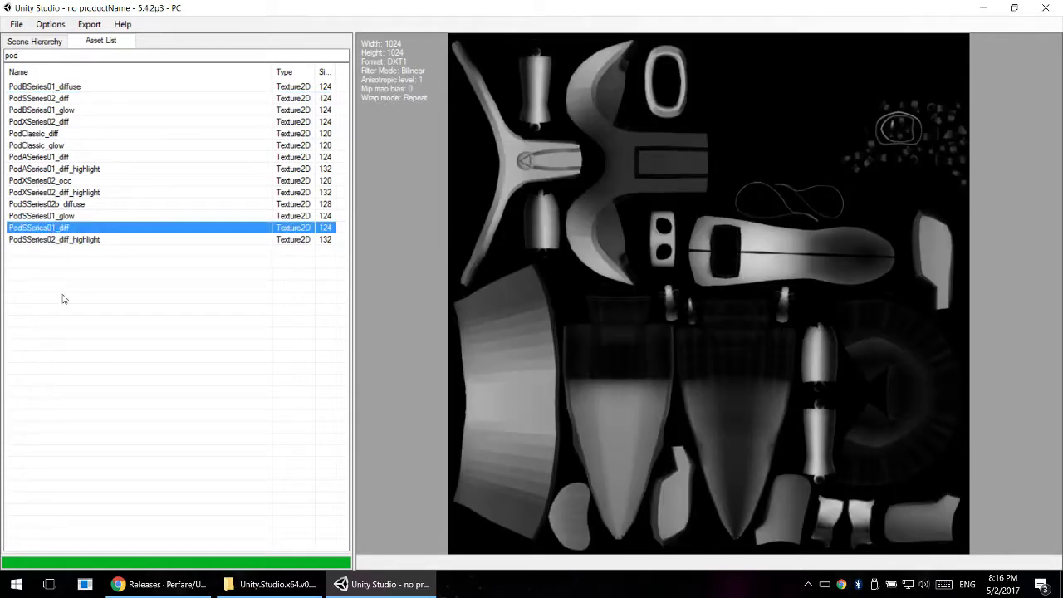
click(37, 218)
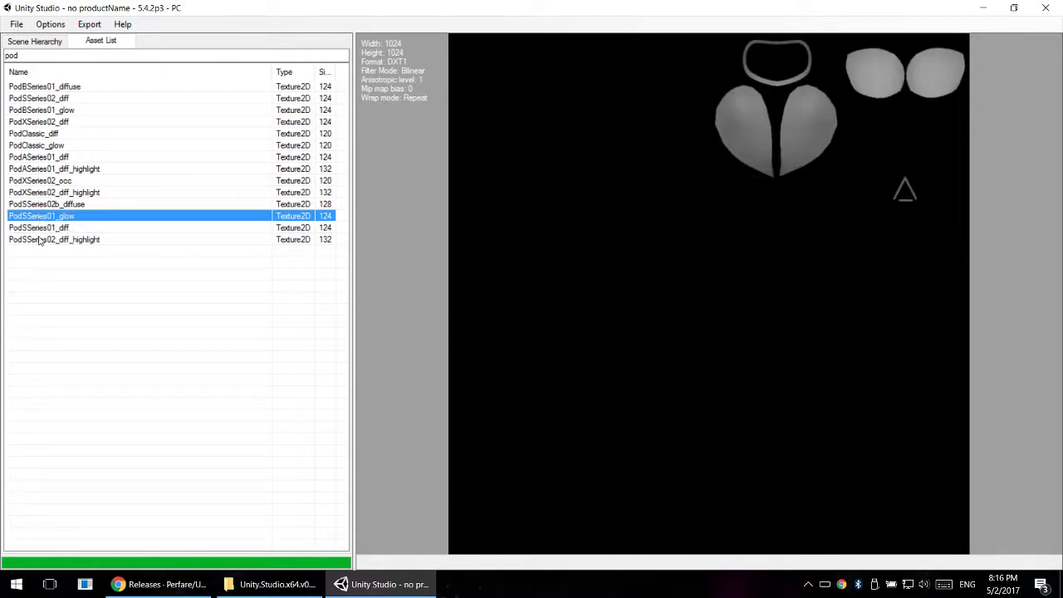
click(41, 229)
click(49, 218)
click(56, 229)
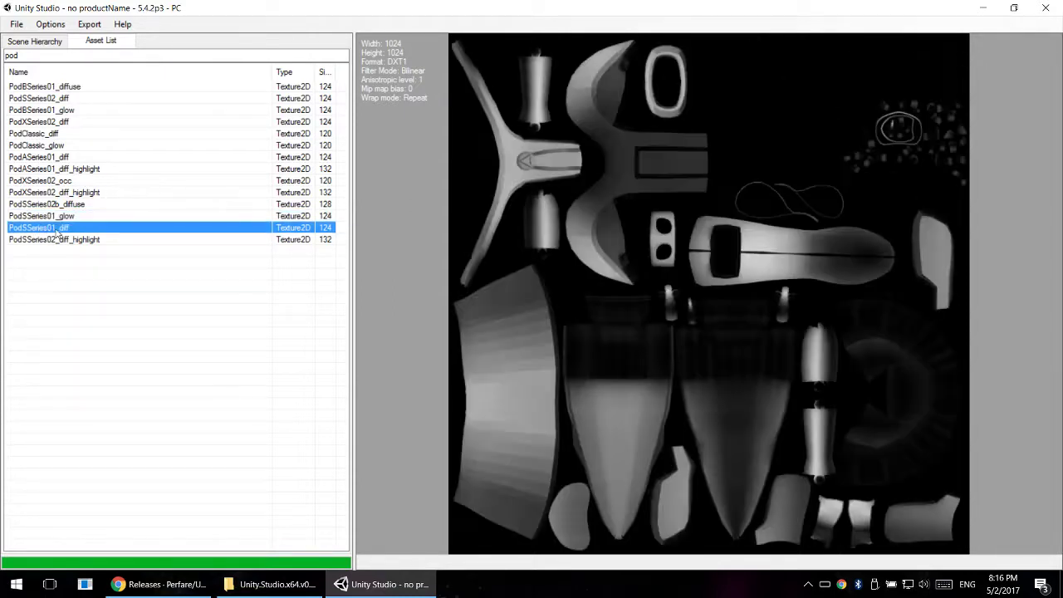
- Look through the objects under sharedassets0.assets in the Scene Hierarchy for pod models, checking inside the Disc object
click(37, 41)
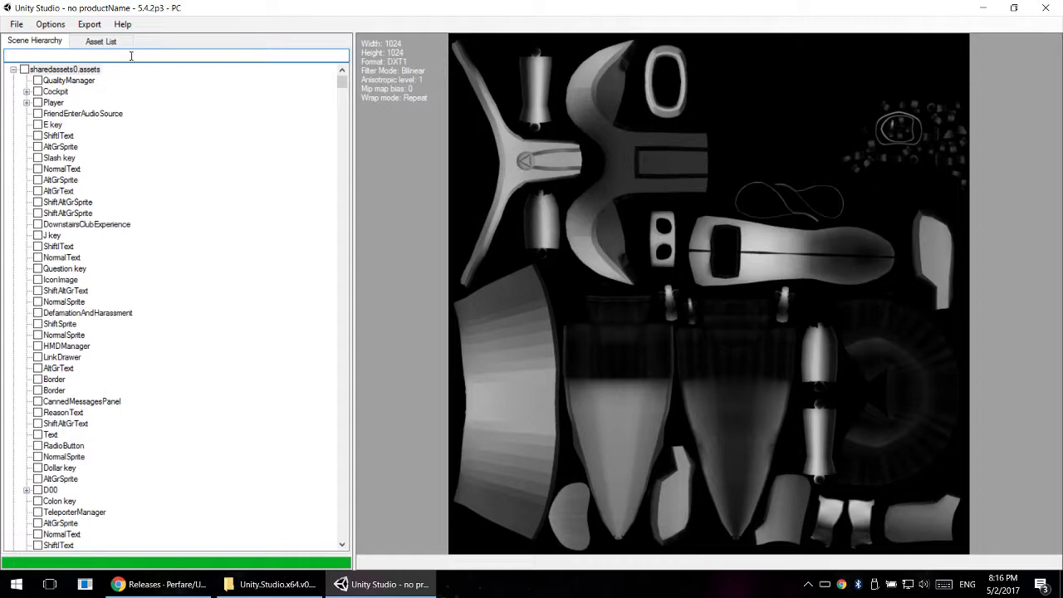
click(100, 41)
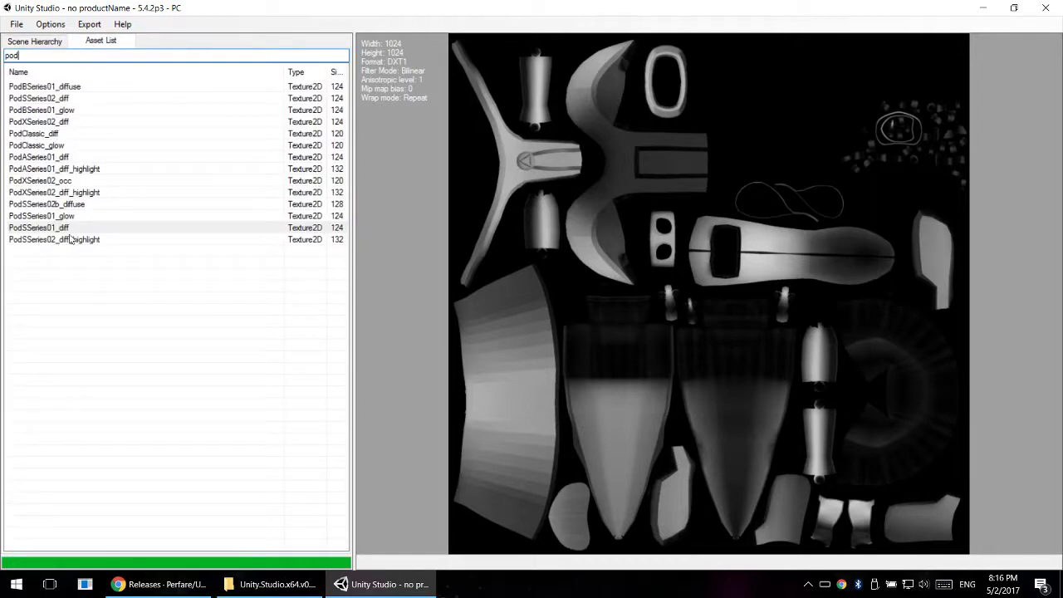
click(45, 41)
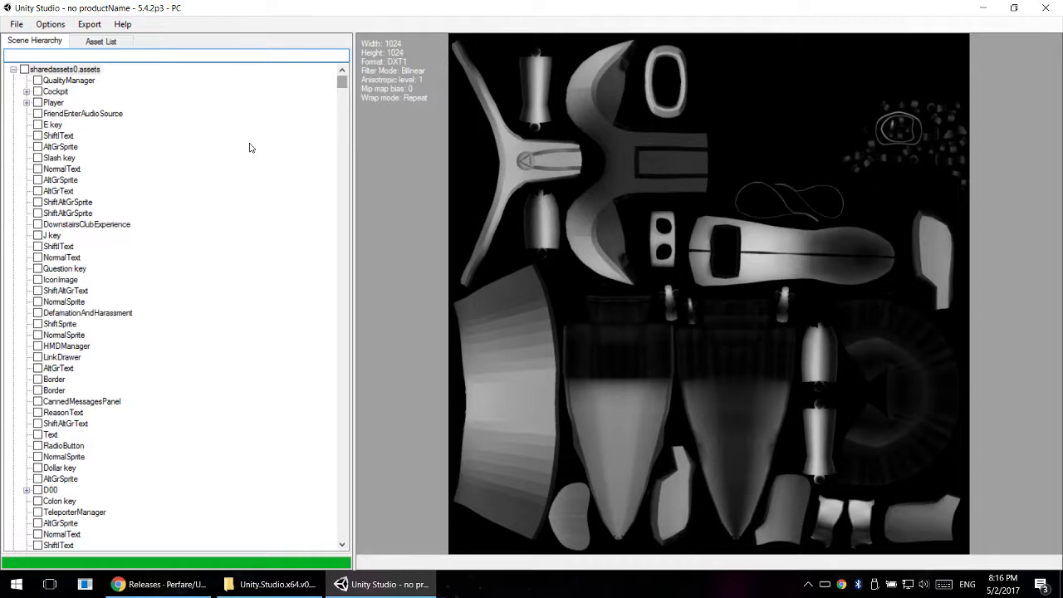
scroll(108, 242, down, 1)
scroll(108, 243, down, 2)
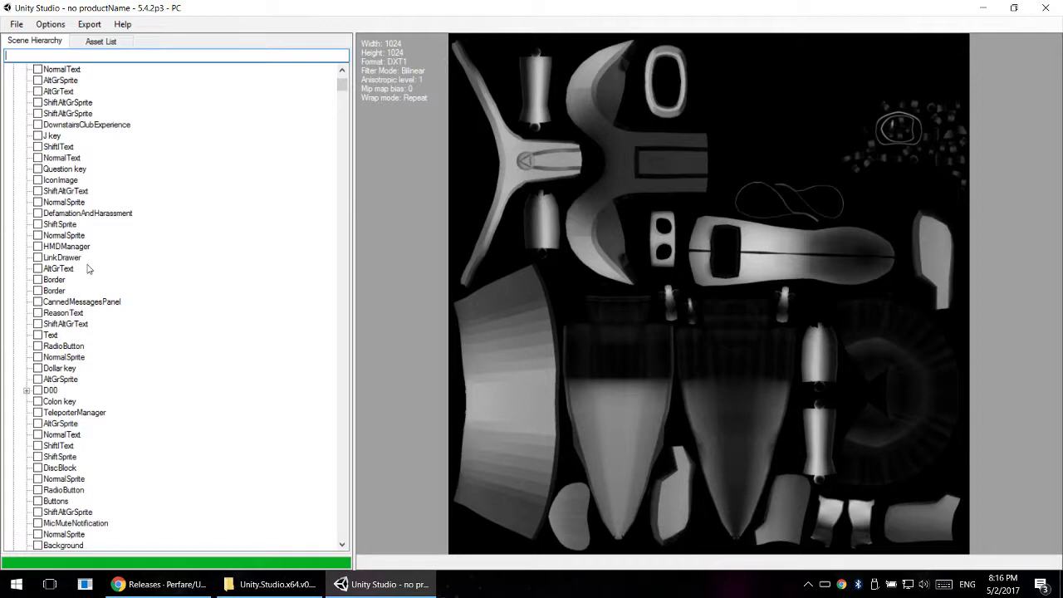
scroll(81, 249, down, 8)
scroll(80, 268, down, 4)
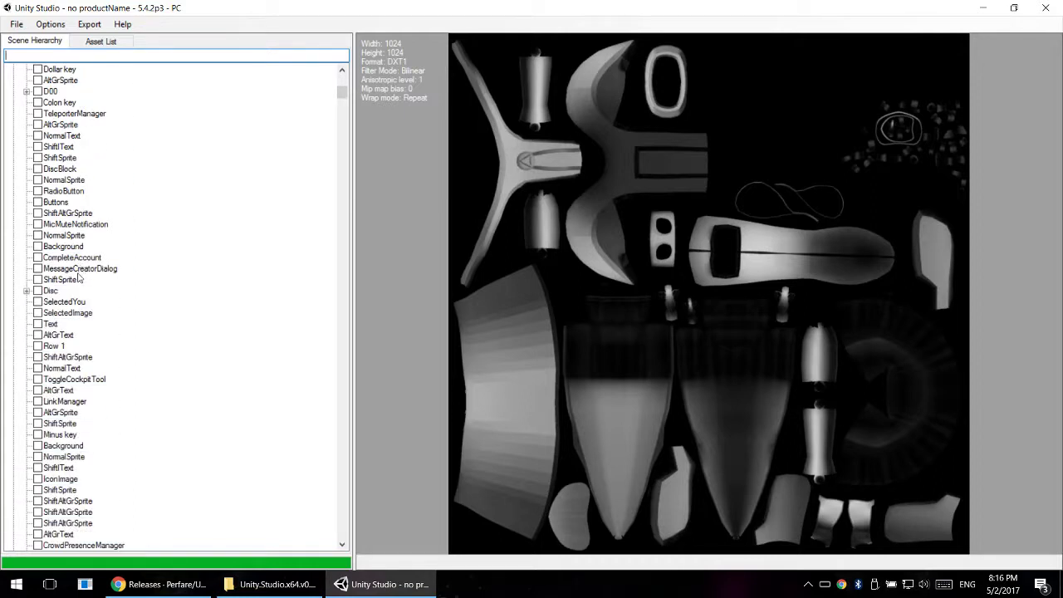
scroll(78, 280, up, 1)
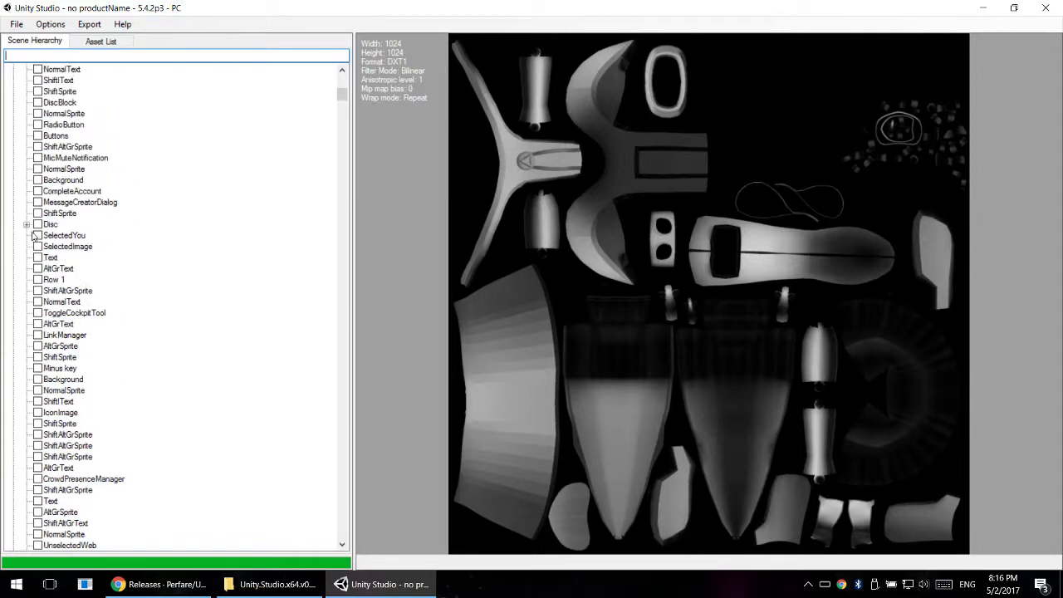
click(27, 224)
click(27, 224)
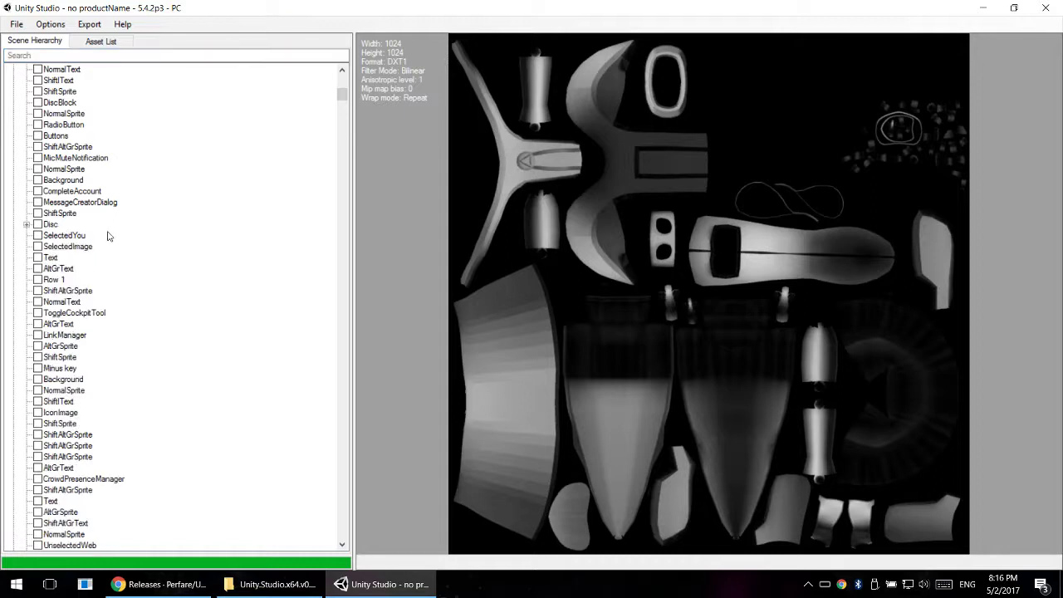
- Find the PodSSeries01 object further down the Scene Hierarchy and check it for export
scroll(107, 237, down, 10)
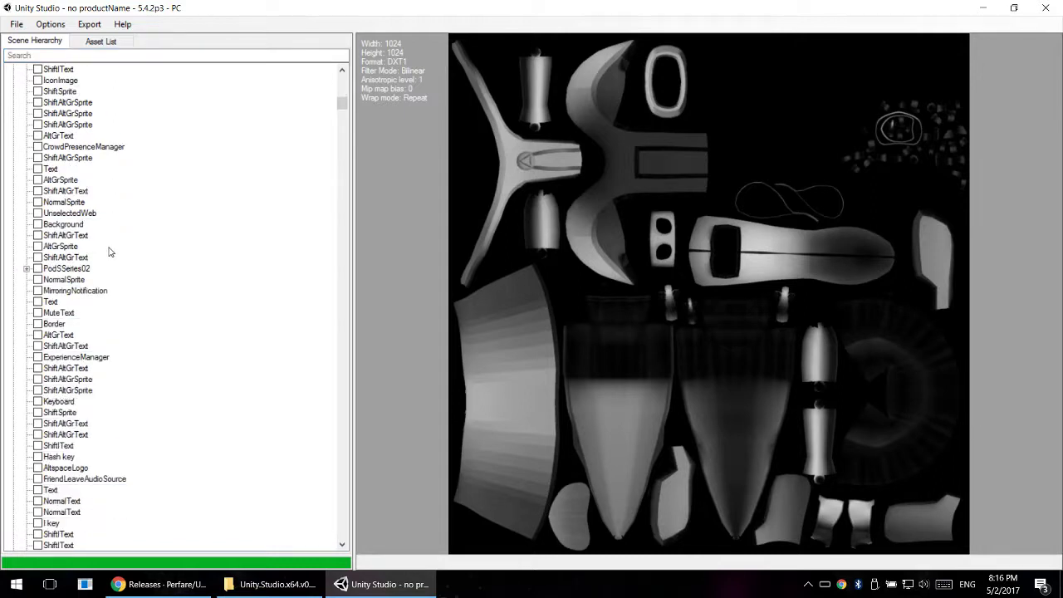
click(71, 270)
scroll(74, 286, down, 10)
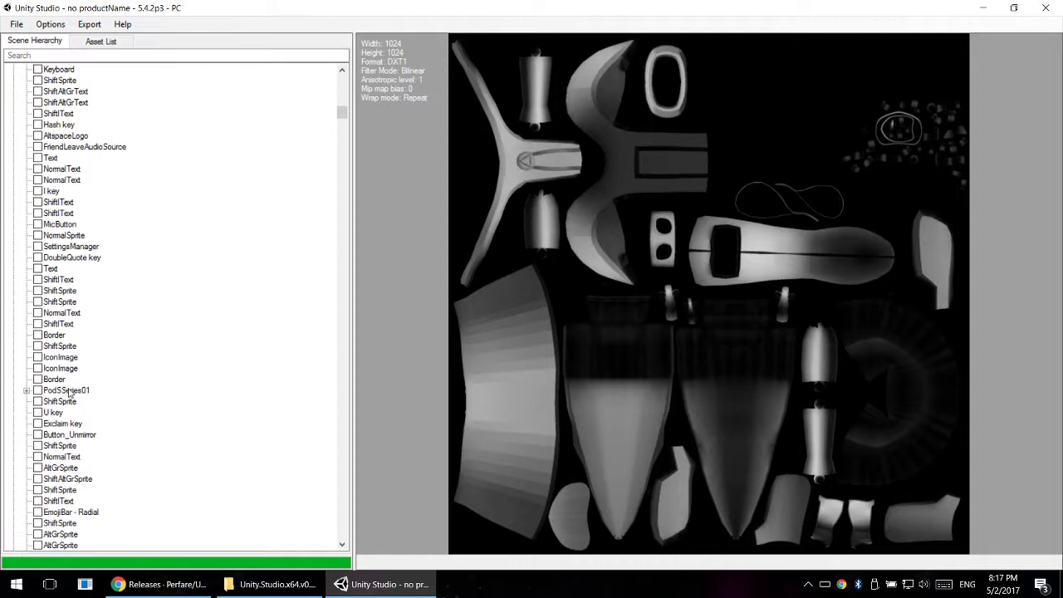
- Examine the child objects of PodSSeries01 and its base node, and collapse them again
click(26, 390)
click(40, 402)
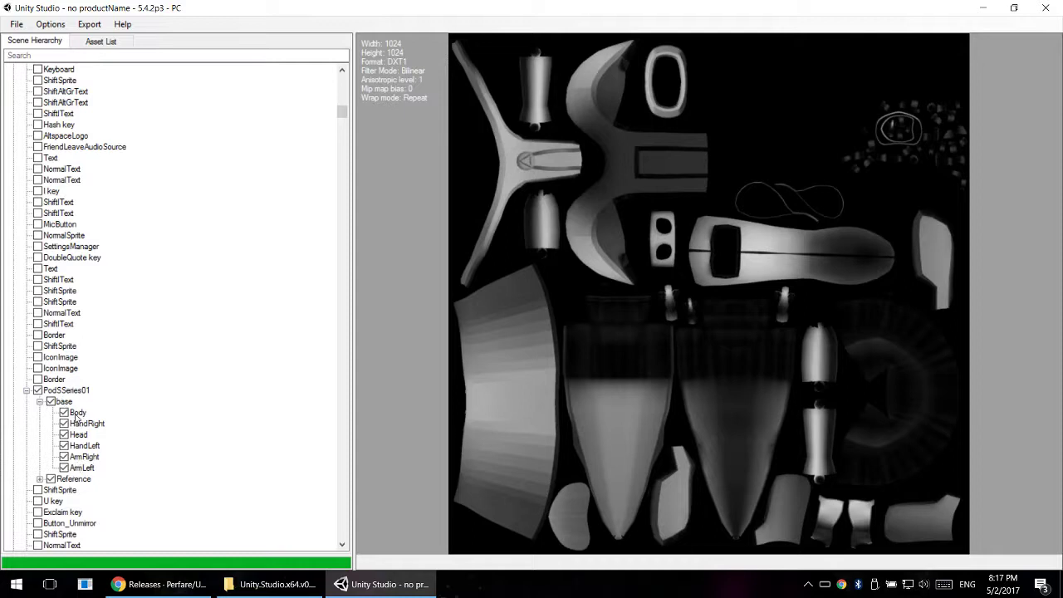
click(40, 401)
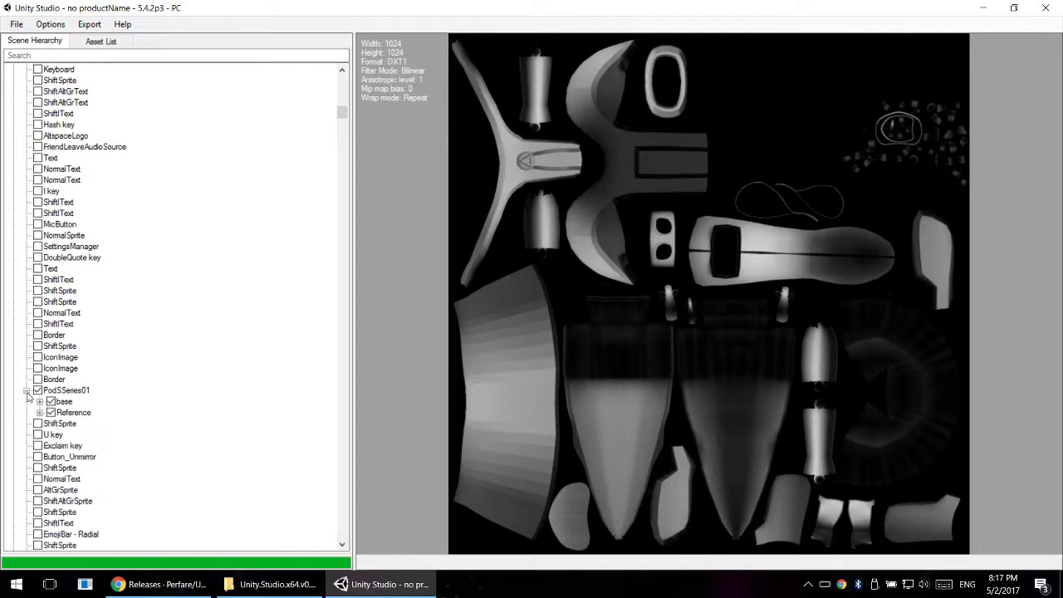
click(26, 390)
- Select PodSSeries01 in the Scene Hierarchy and start an export of the selected 3D objects
click(63, 390)
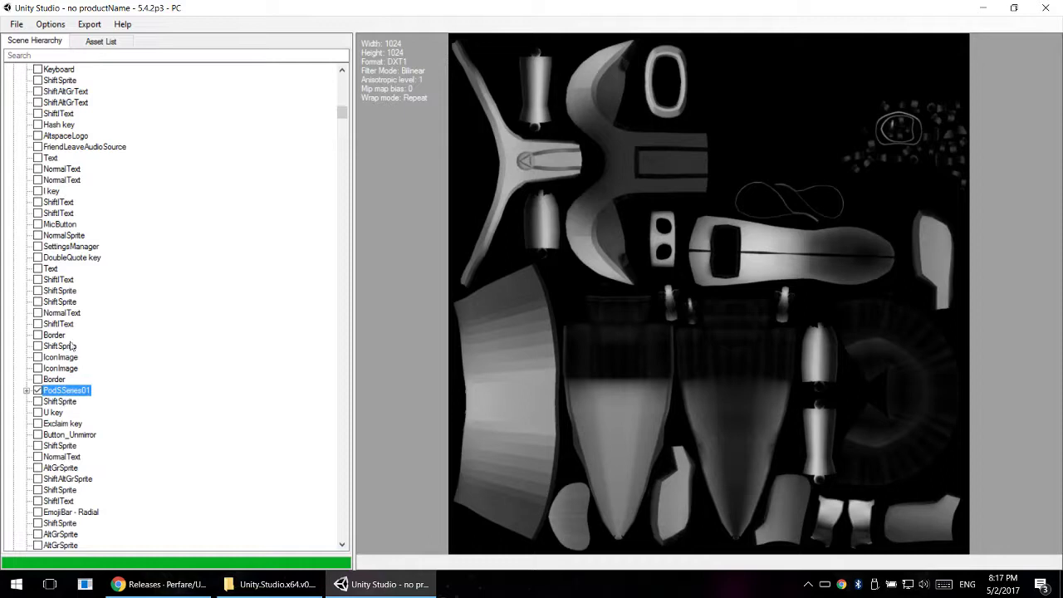
click(93, 28)
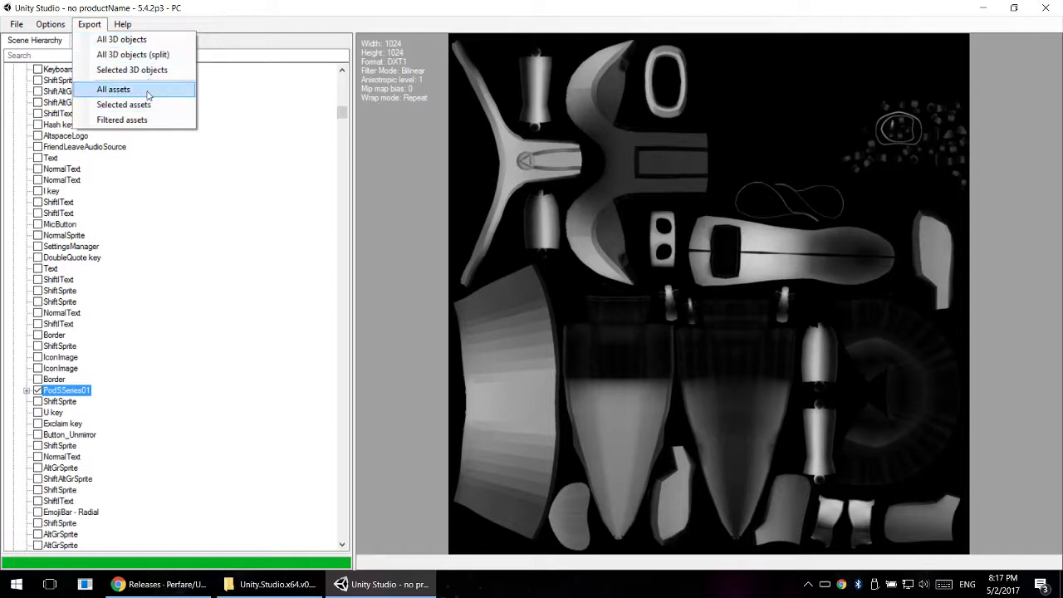
click(55, 394)
click(88, 24)
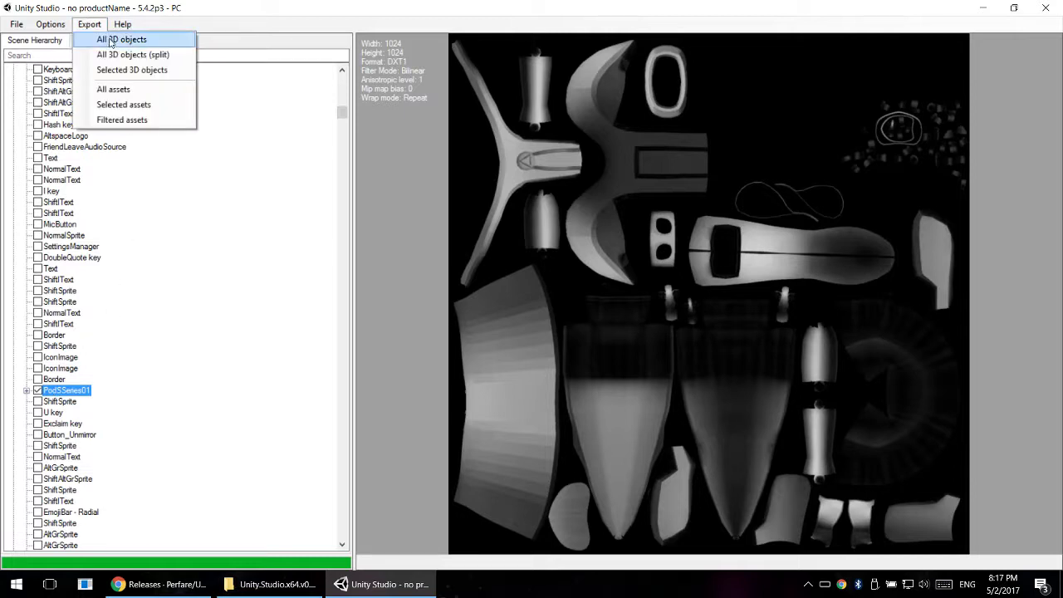
click(143, 71)
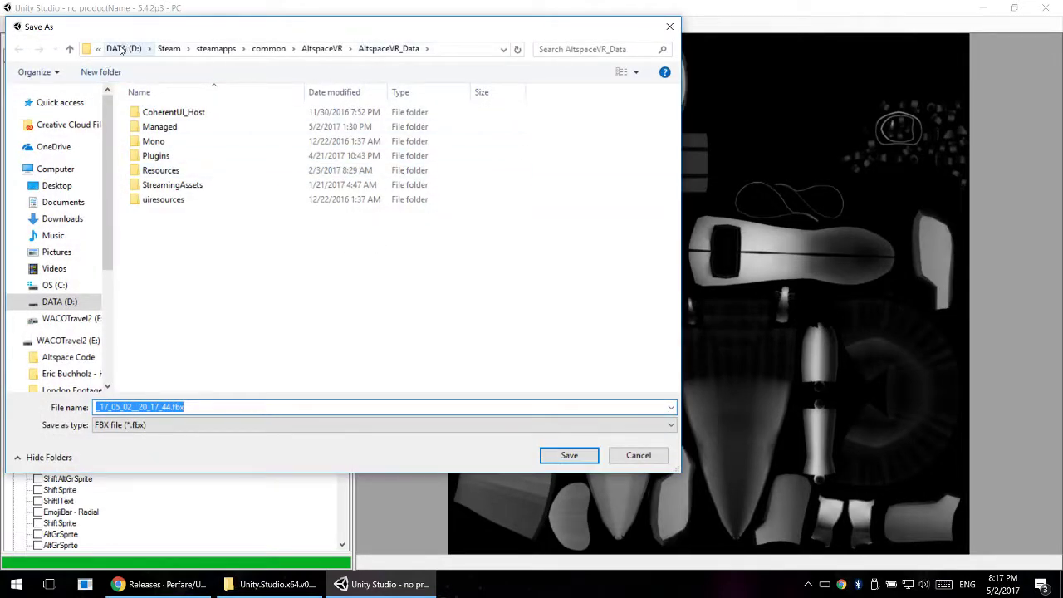
- Save the export as PodSSeries01.fbx in the UnityRips\Rips folder on the WACOTravel2 (E:) drive
click(121, 50)
click(124, 48)
click(549, 231)
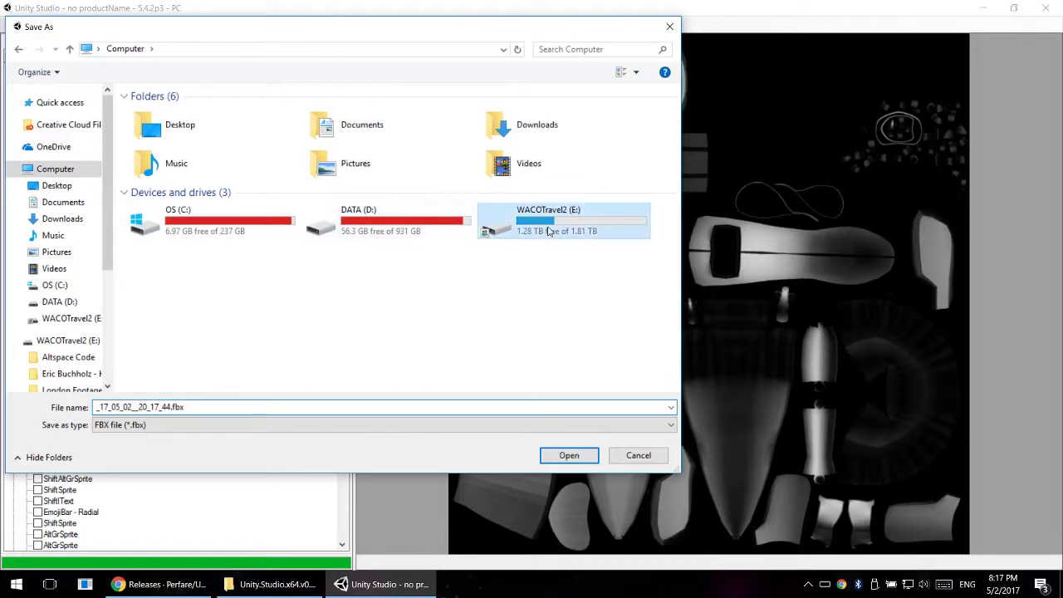
double_click(548, 230)
click(180, 234)
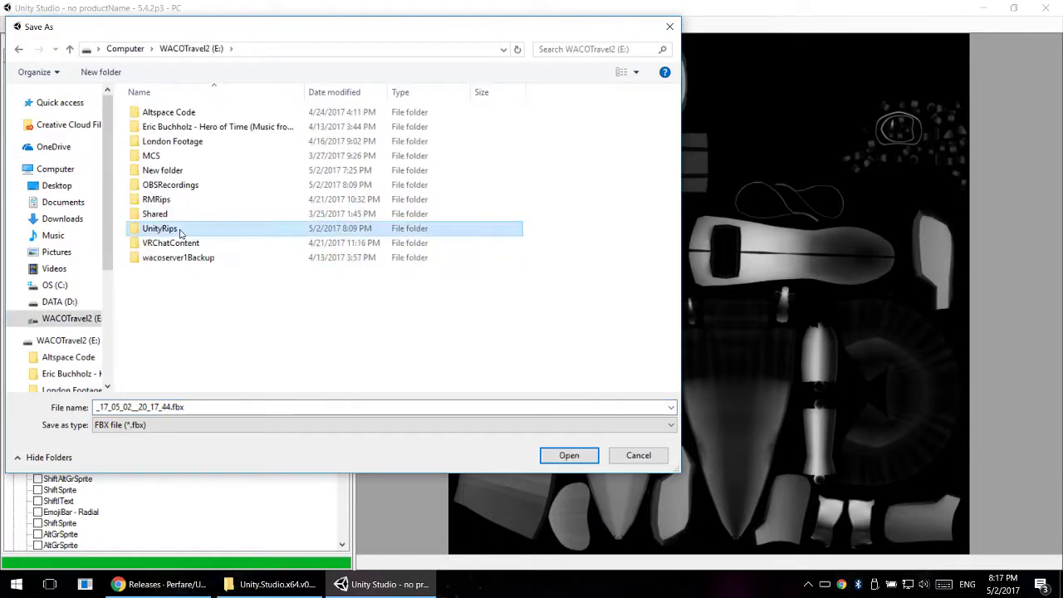
double_click(180, 231)
double_click(157, 135)
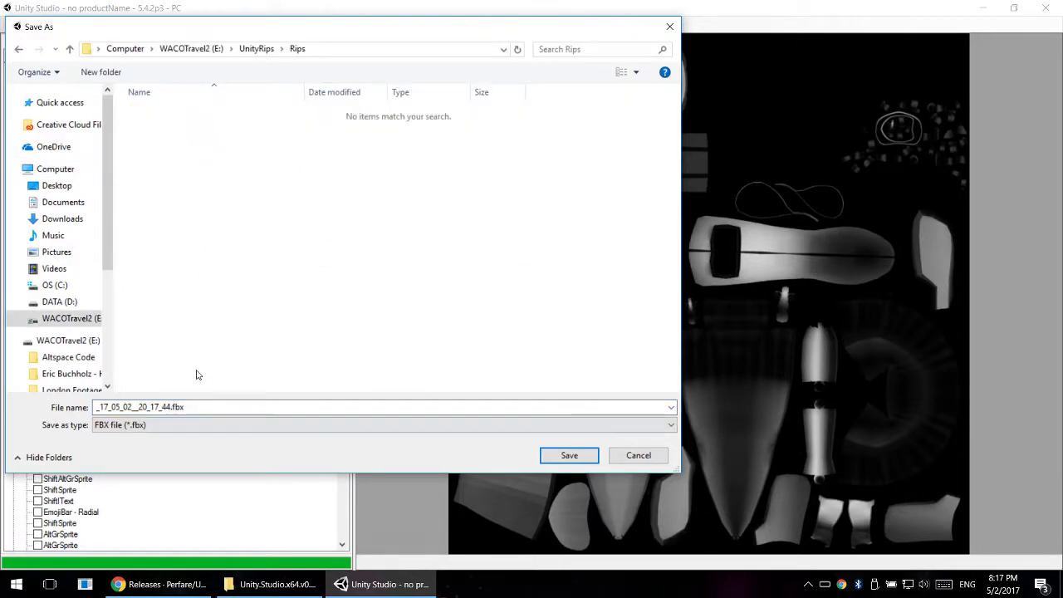
drag(172, 407, 4, 398)
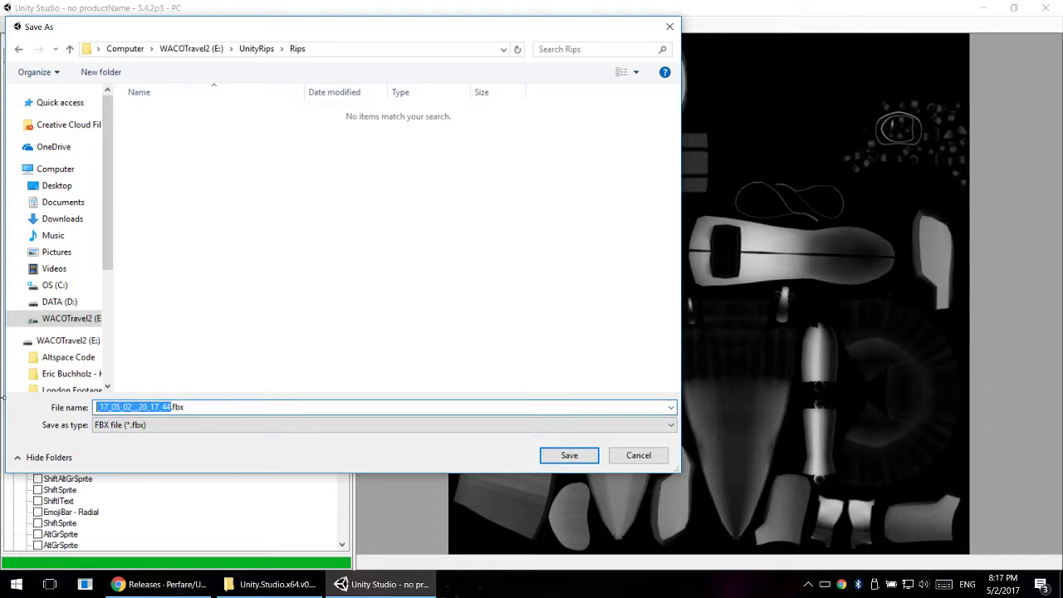
text(PodSSeri)
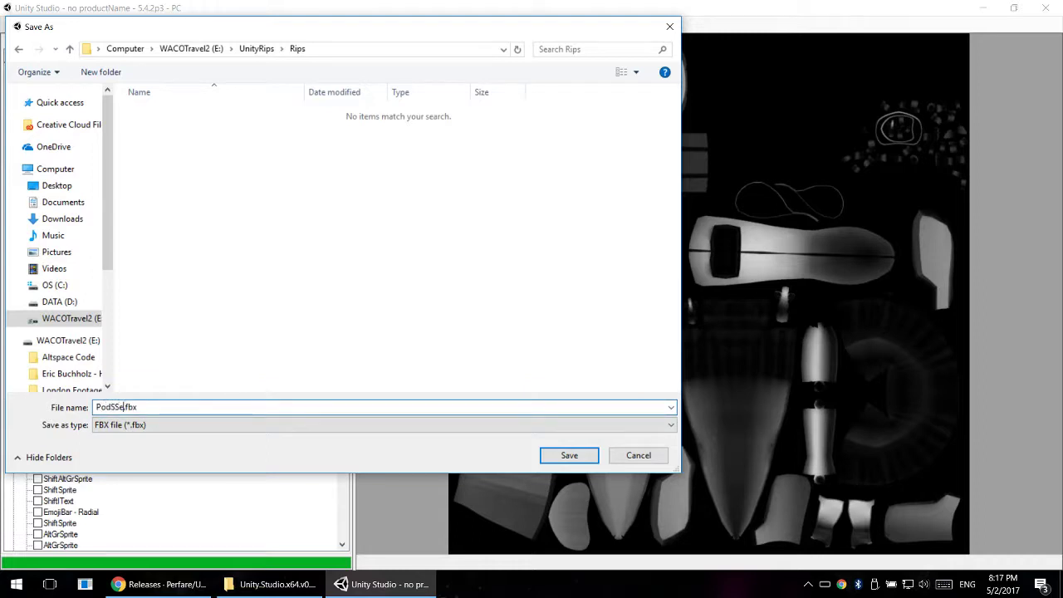
text(es01)
key(Return)
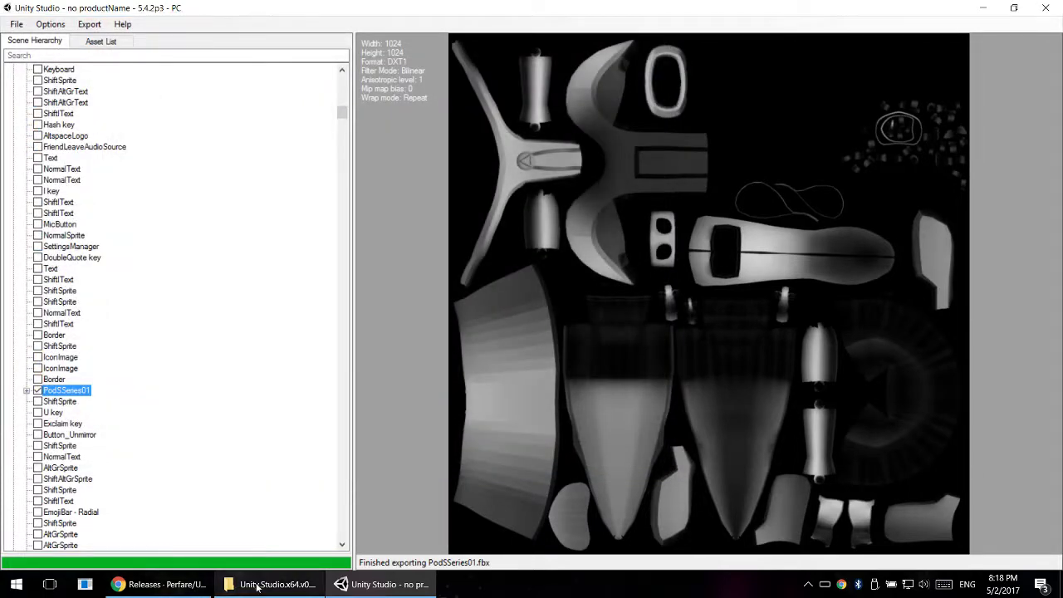
- Switch to File Explorer and open the Texture2D subfolder of UnityRips\Rips to check the exported files
click(257, 585)
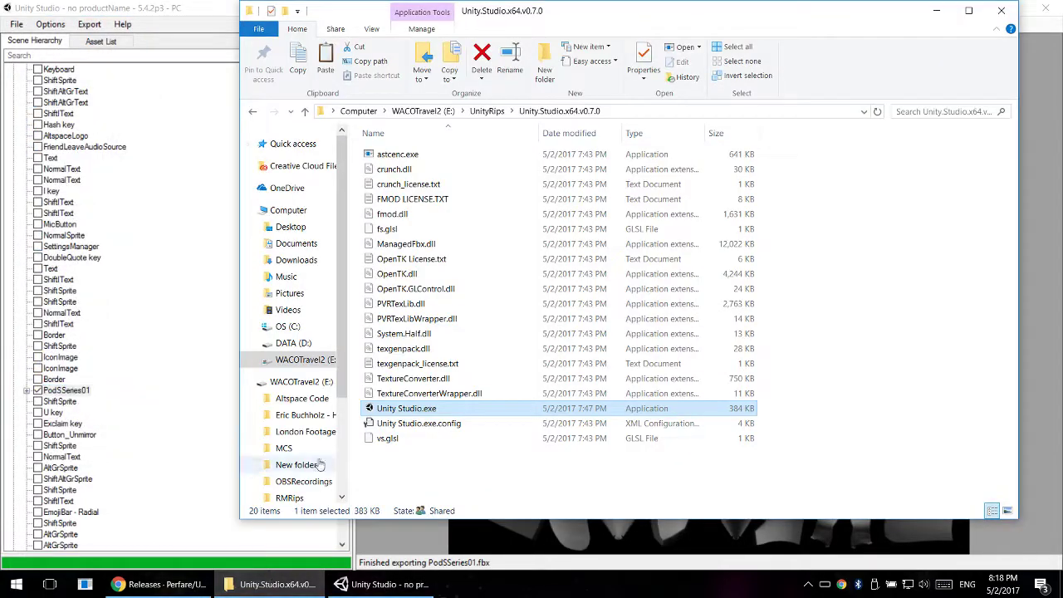
click(471, 112)
double_click(391, 169)
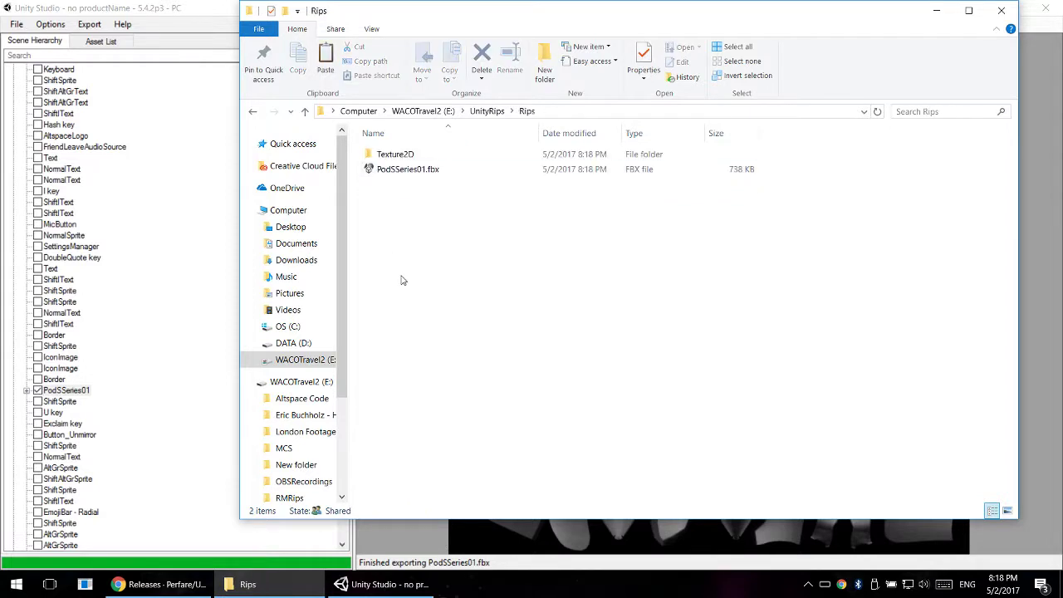
double_click(399, 156)
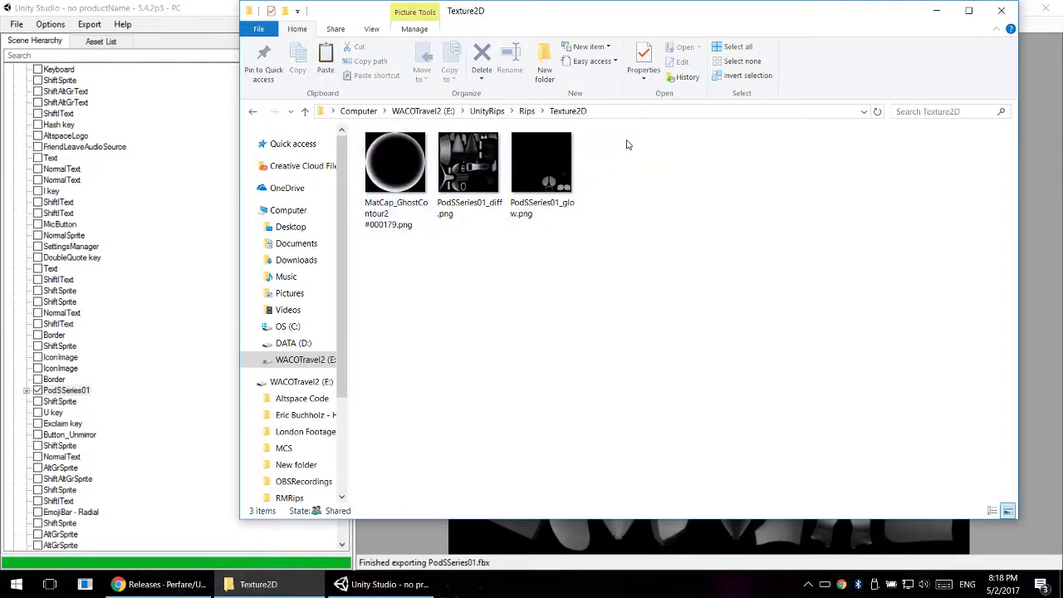
- View the exported PodSSeries01_glow, PodSSeries01_diff and MatCap_GhostContour2 images in Photos, and shrink the viewer to a smaller window
drag(627, 144, 365, 226)
click(688, 187)
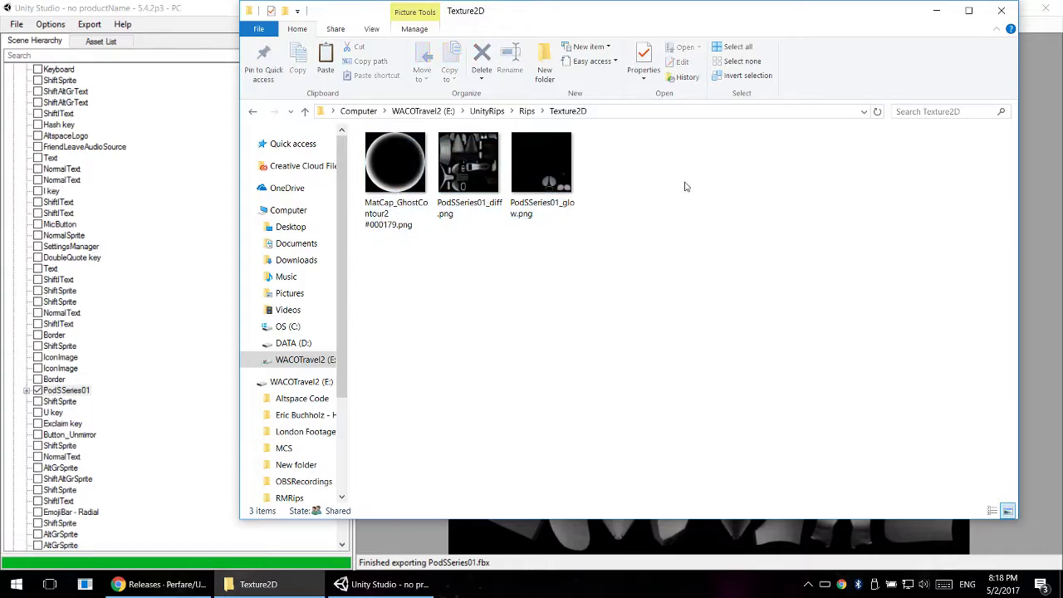
double_click(547, 178)
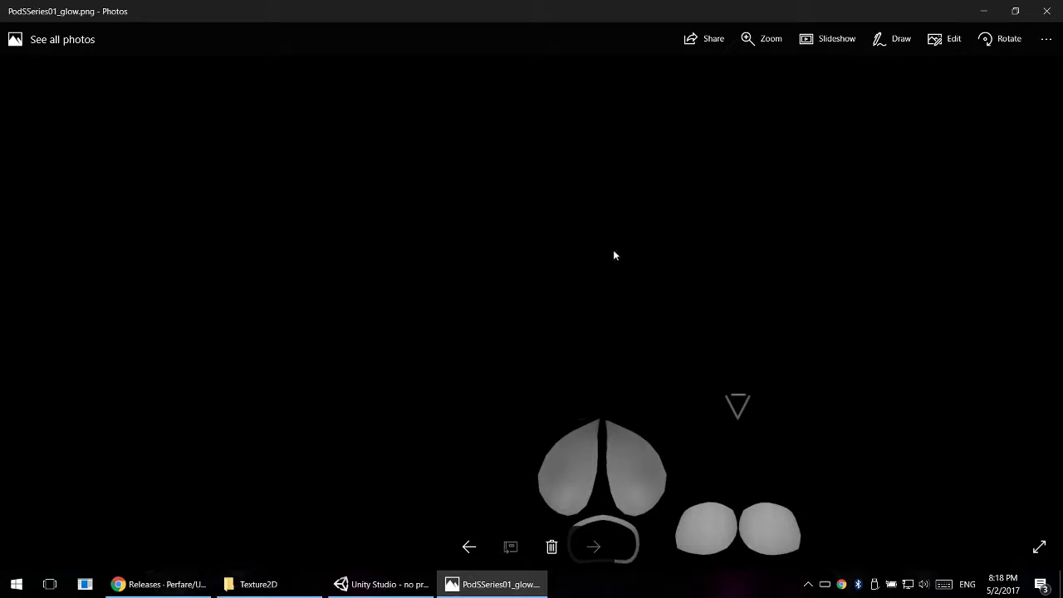
key(Right)
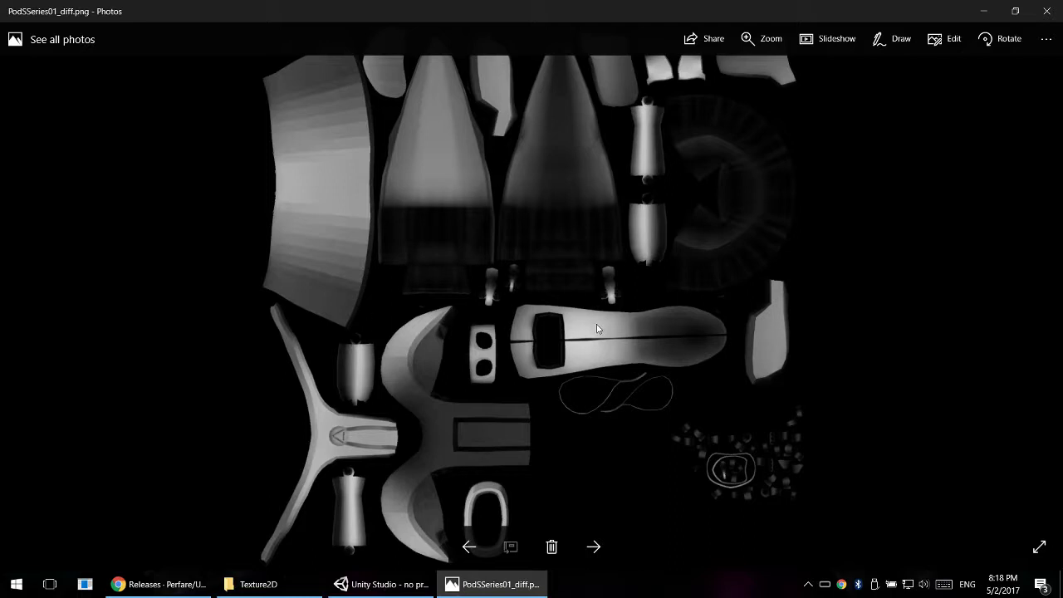
key(Left)
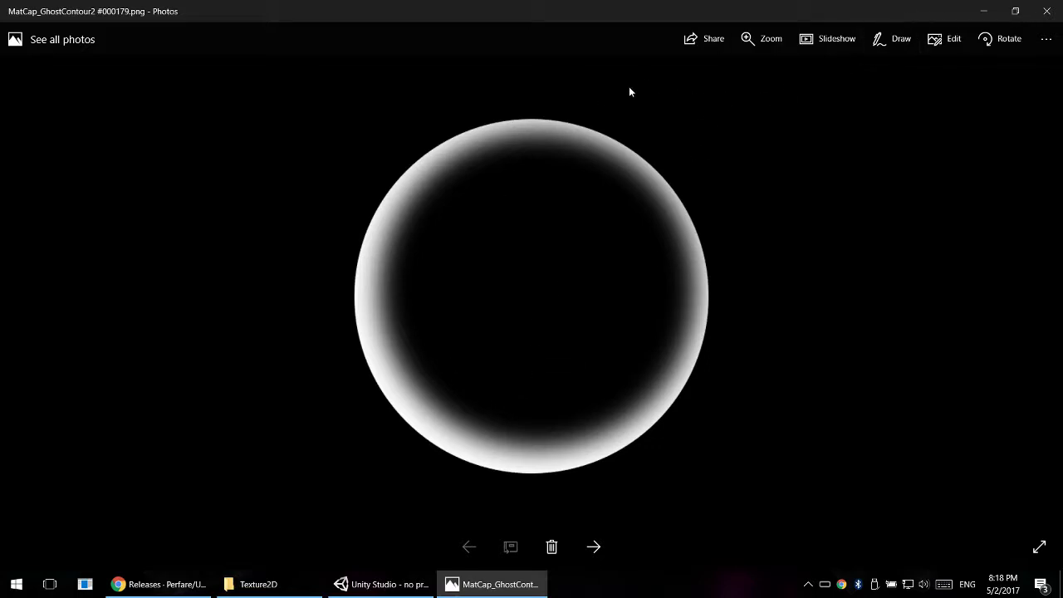
drag(936, 17, 755, 57)
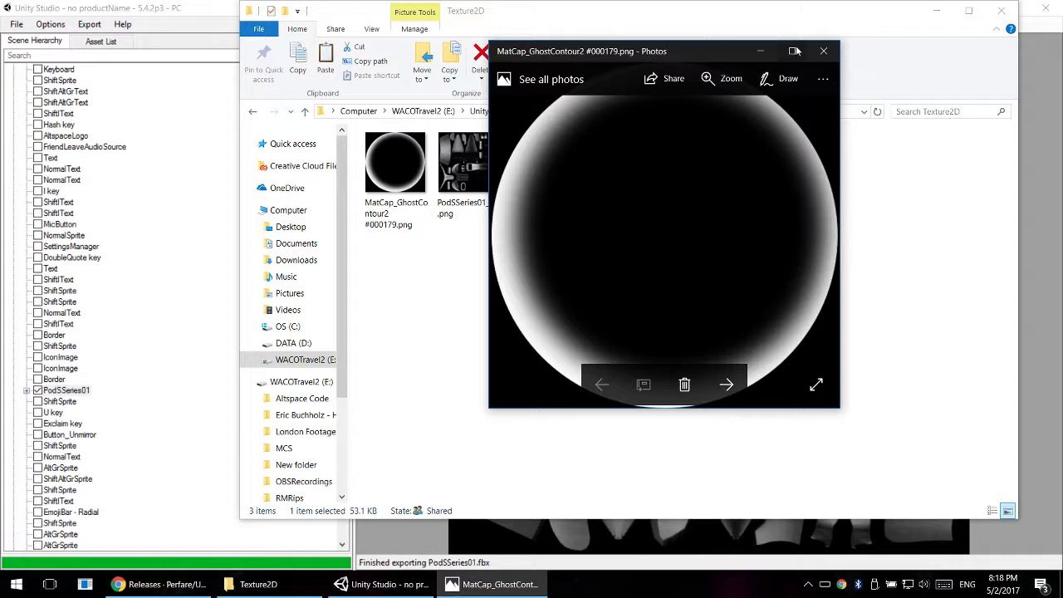
- Close the texture preview, return to the Rips folder and select the exported PodSSeries01.fbx
click(823, 51)
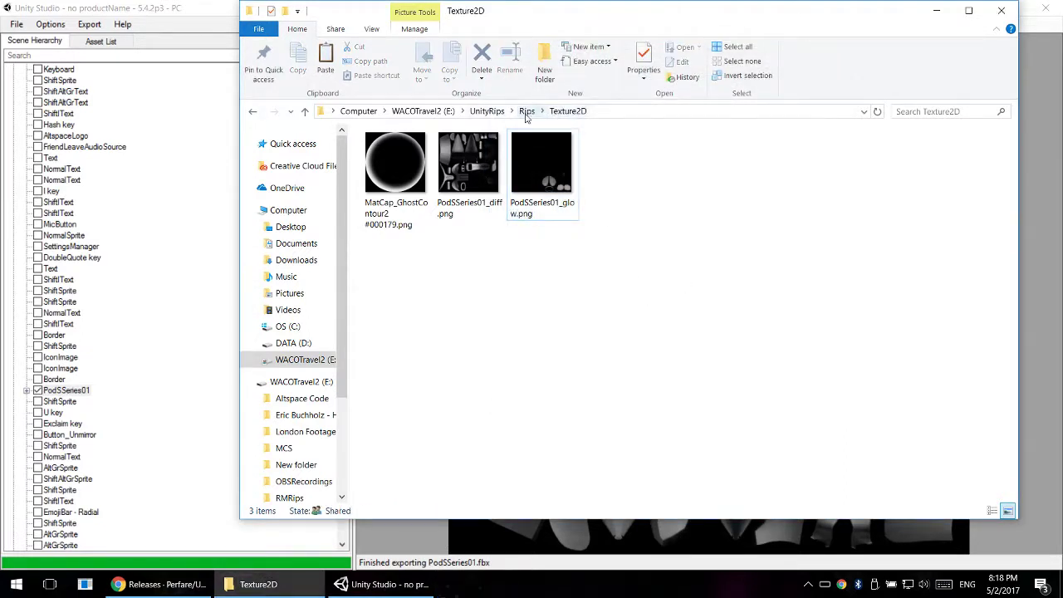
click(528, 111)
click(401, 169)
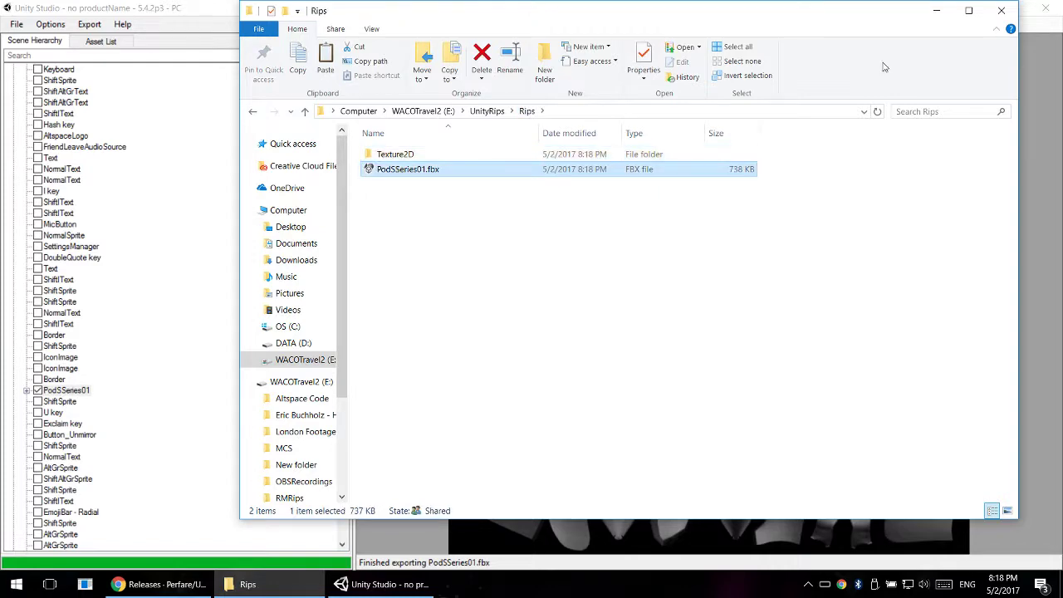
drag(873, 10, 804, 27)
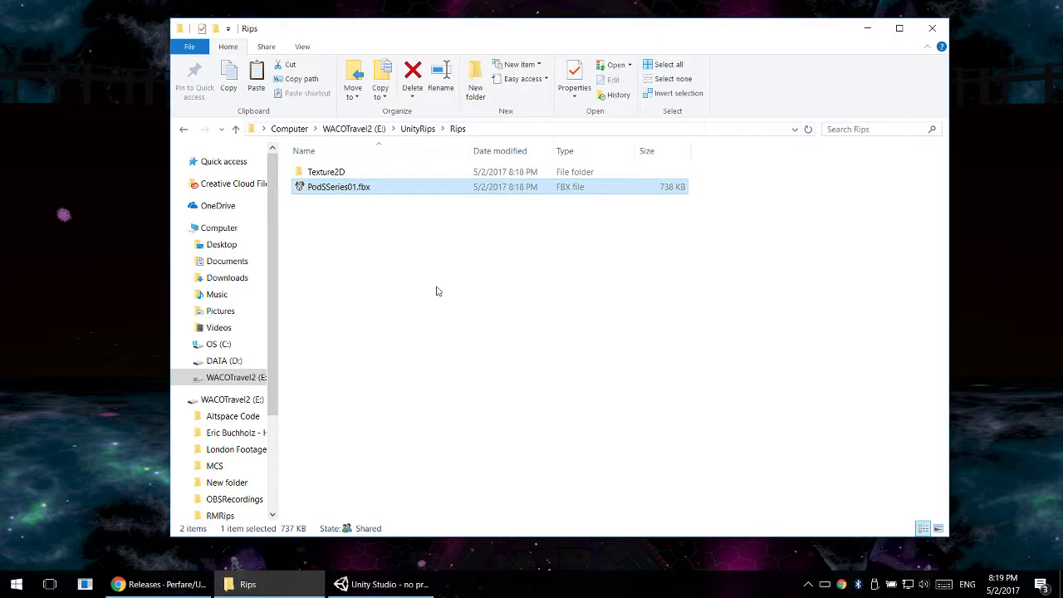
- Launch Blender and dismiss its splash screen
key(super)
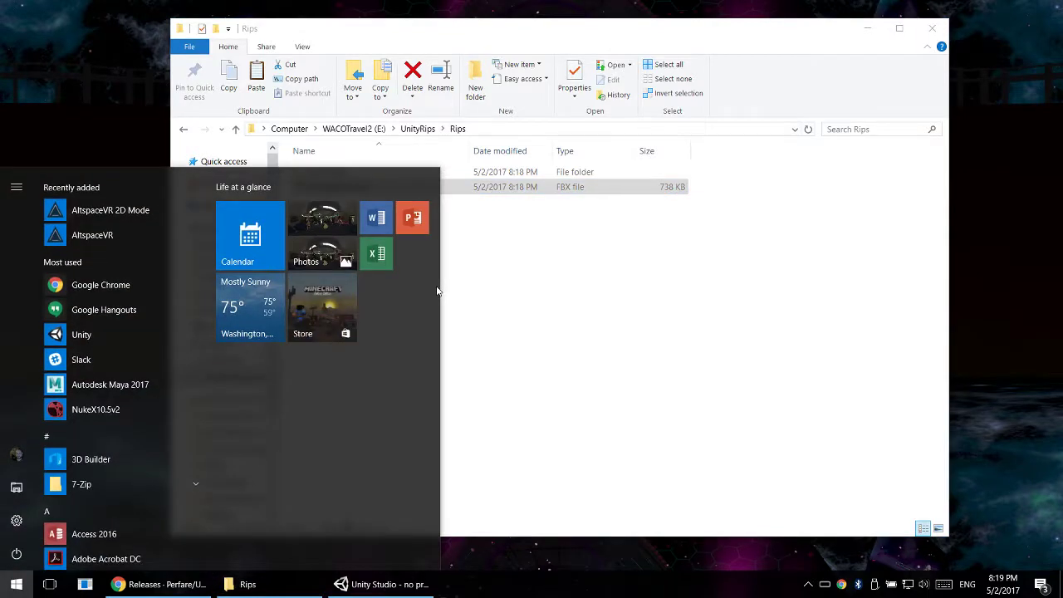
text(blen)
key(Return)
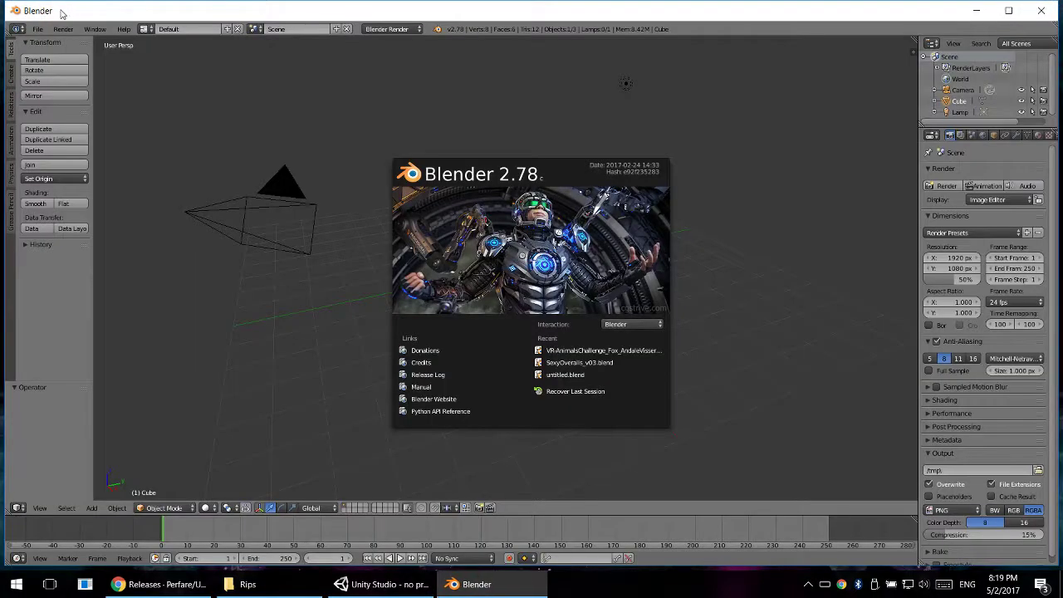
click(485, 235)
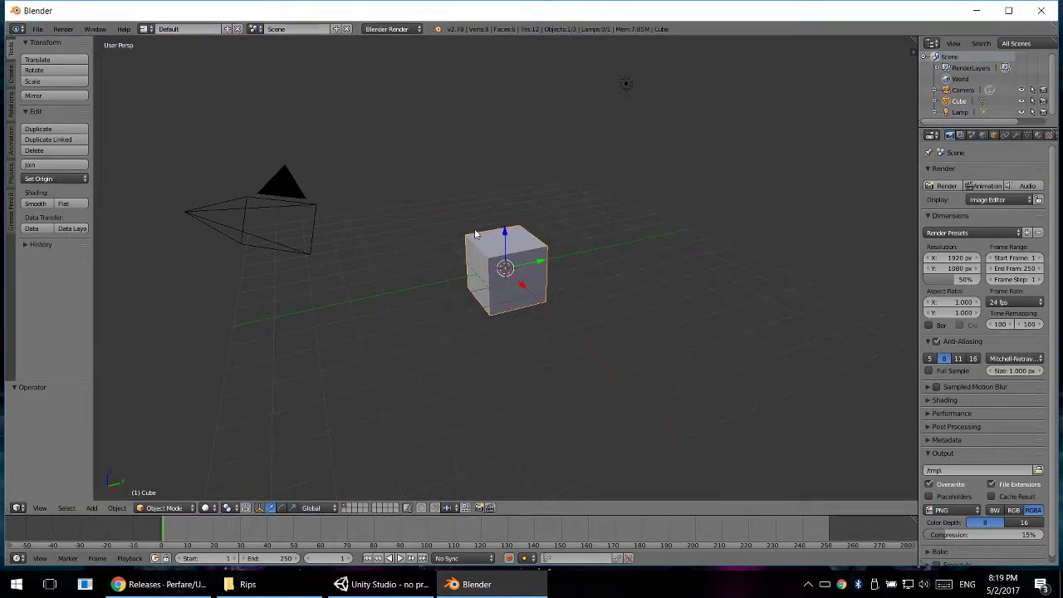
- Delete the default cube, camera and lamp from the scene
key(Delete)
right_click(307, 187)
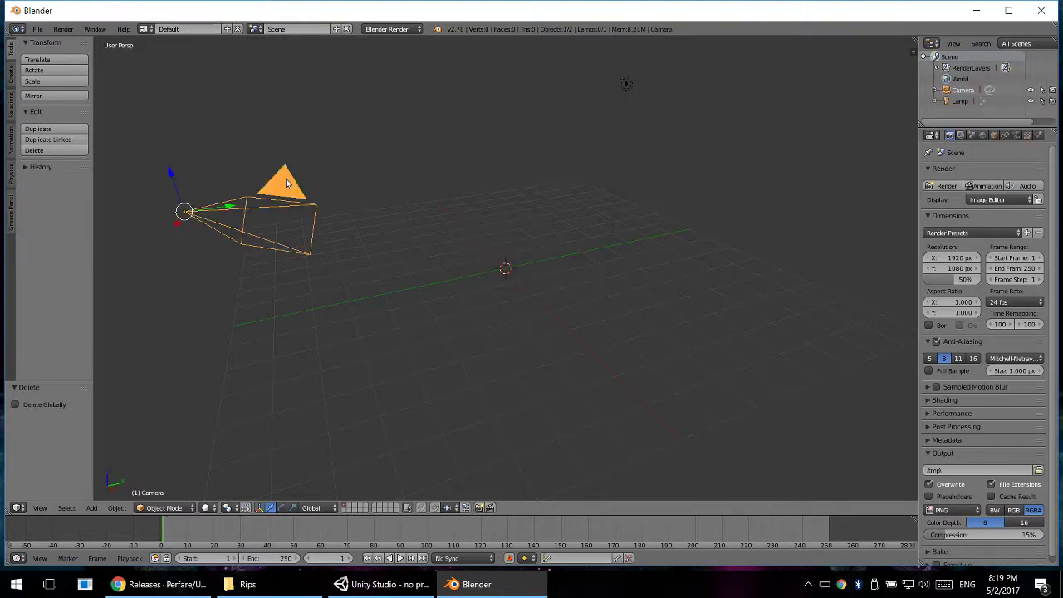
key(Delete)
right_click(623, 86)
key(Delete)
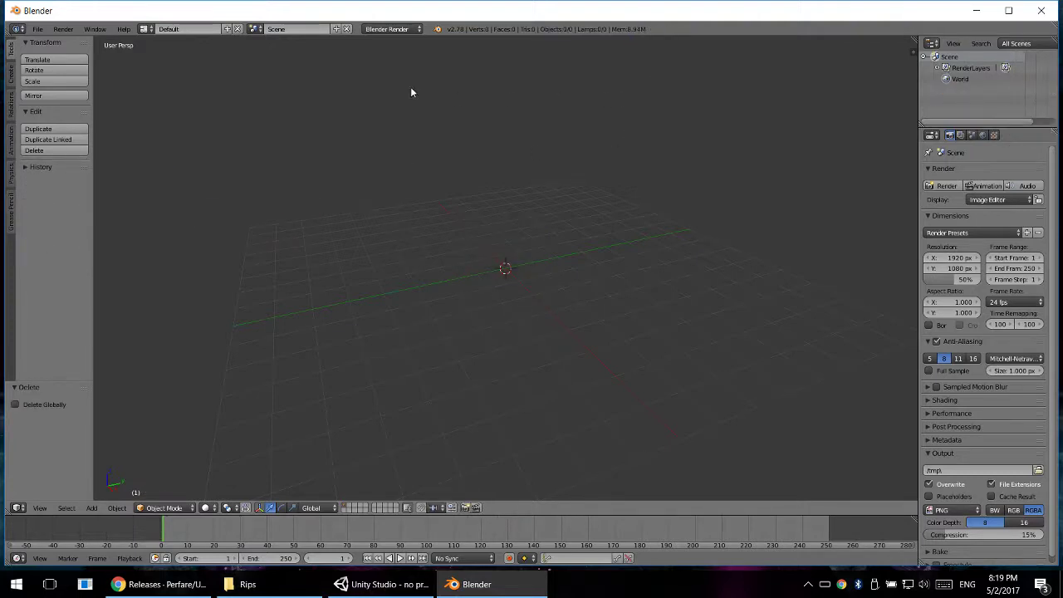
- Try to import PodSSeries01.fbx as FBX from E:\UnityRips\Rips into the empty scene
click(37, 29)
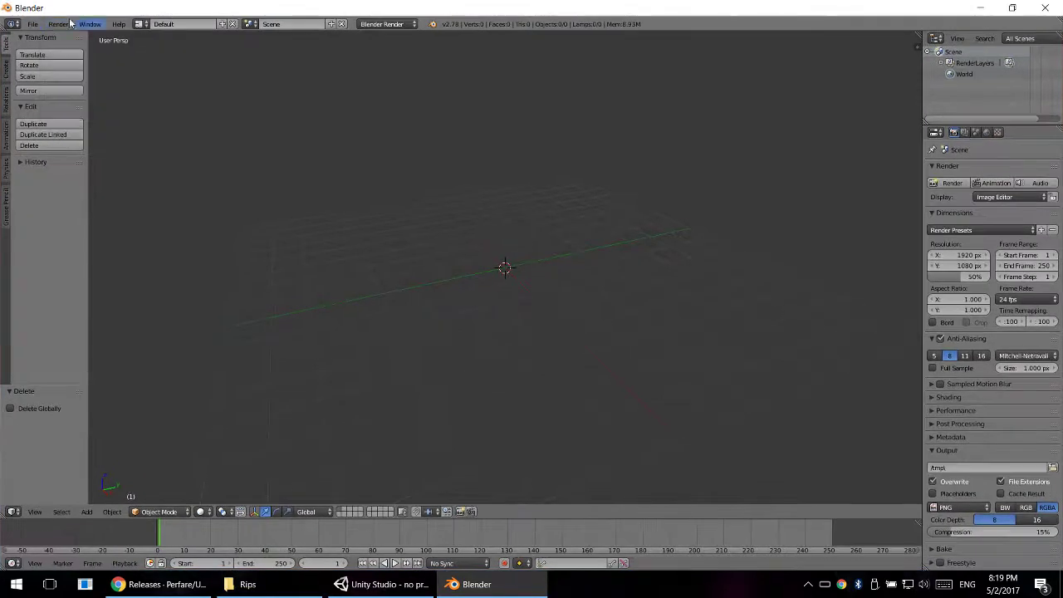
click(34, 23)
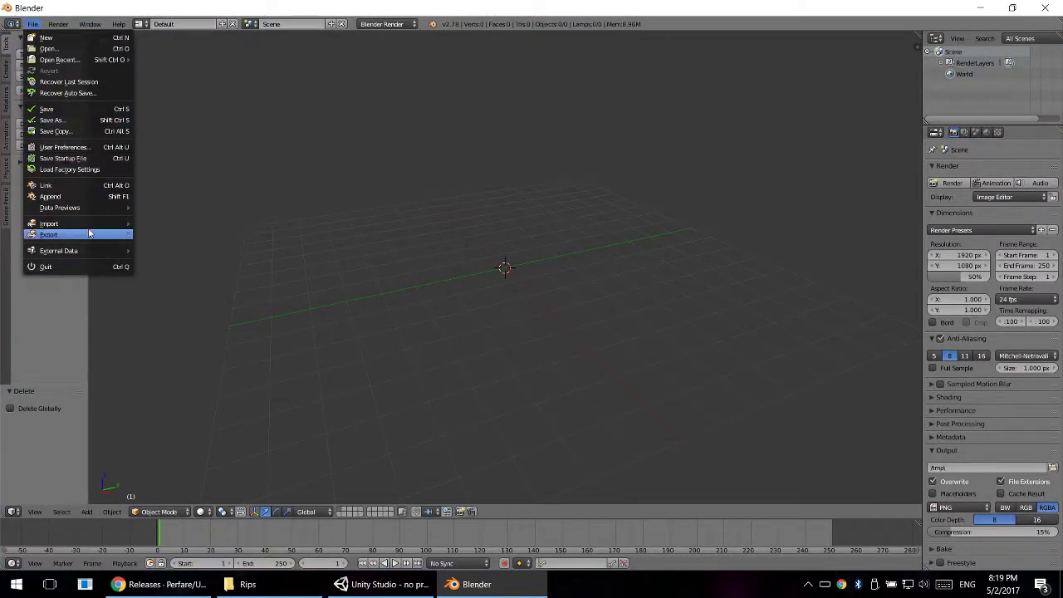
mouse_move(95, 224)
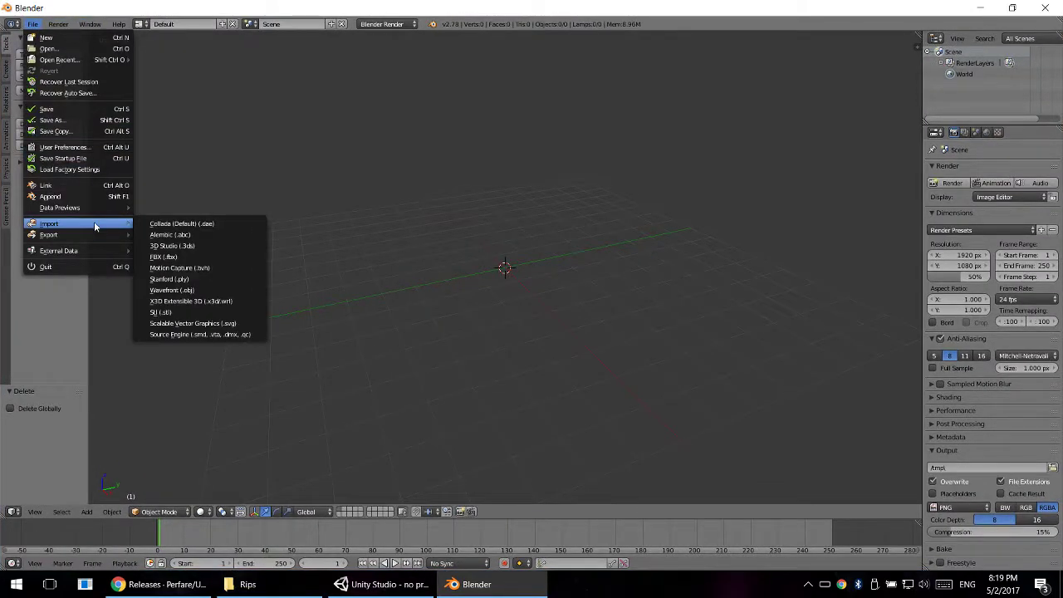
click(190, 256)
click(58, 96)
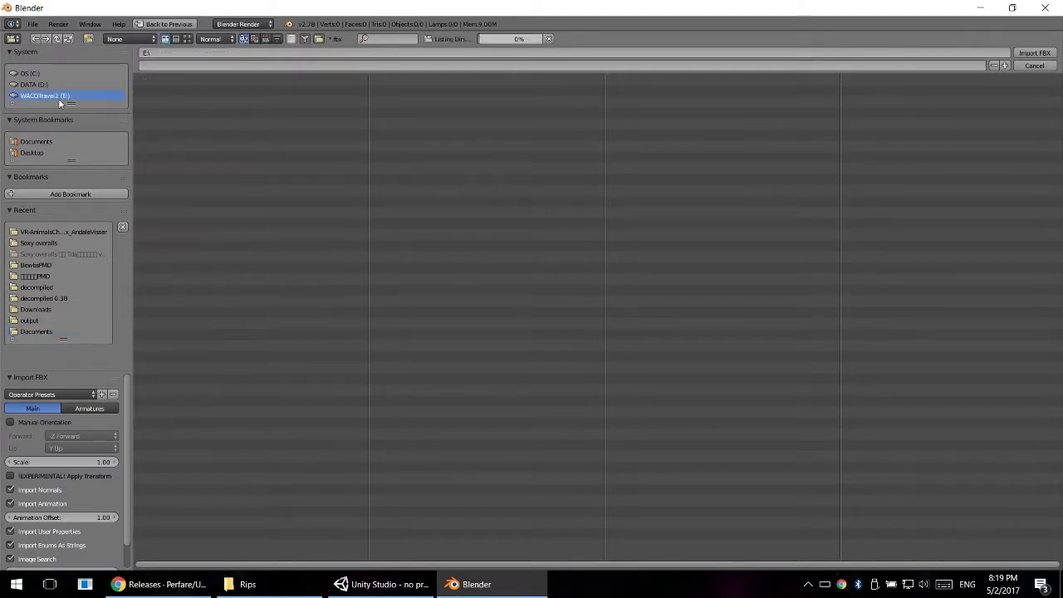
click(173, 205)
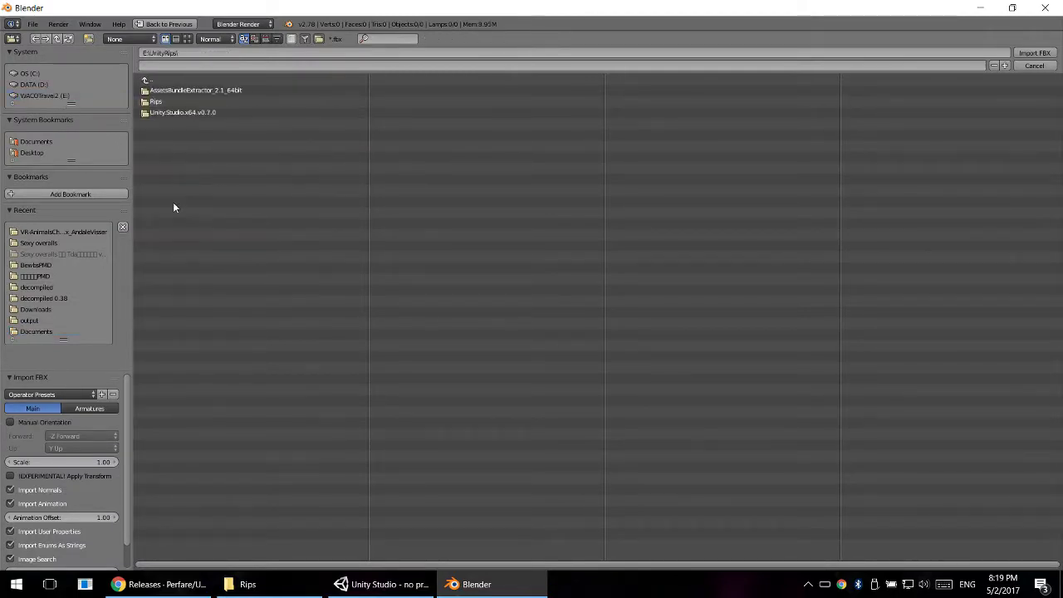
click(156, 101)
click(170, 102)
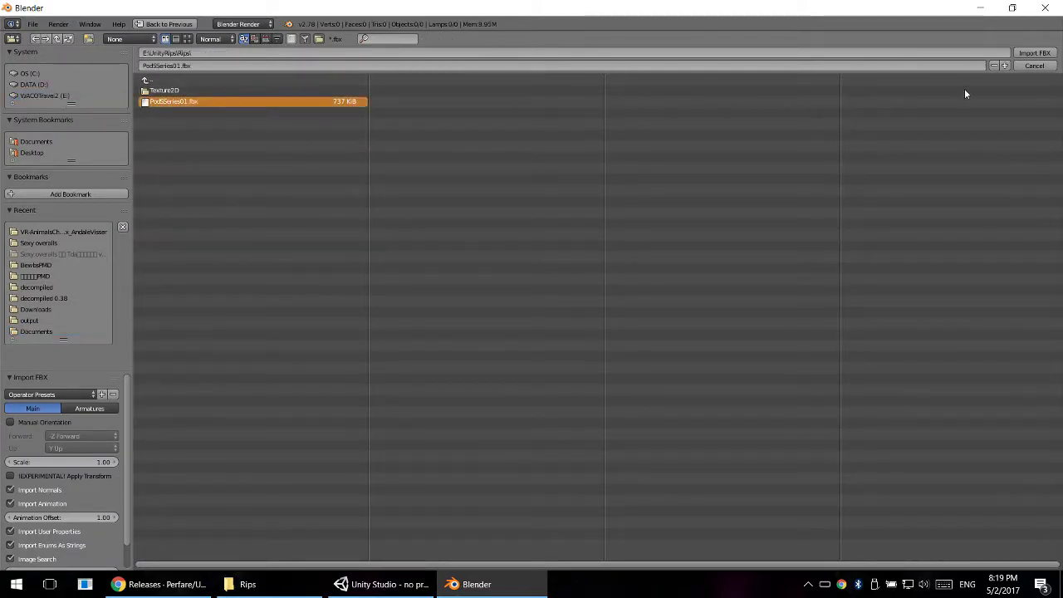
click(1035, 53)
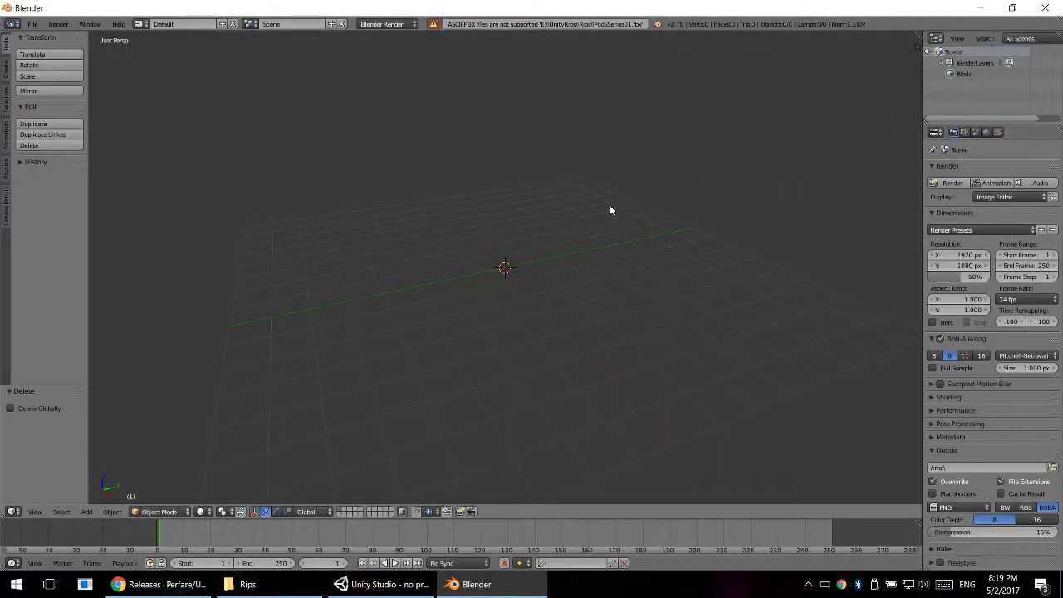
- Retry the FBX import of PodSSeries01.fbx from the Rips folder, and minimise Blender
click(32, 23)
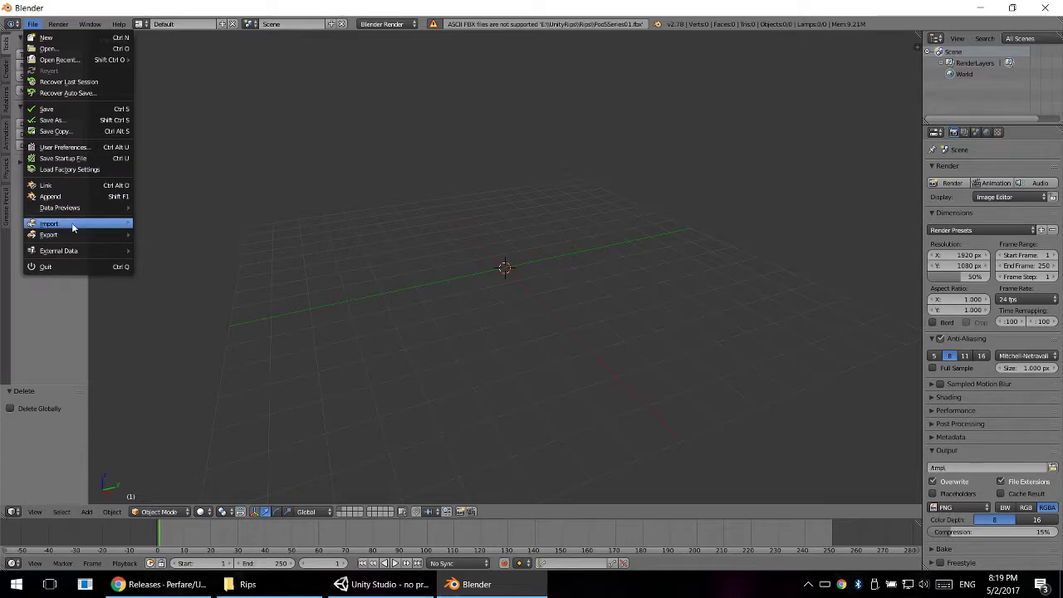
mouse_move(73, 224)
click(206, 257)
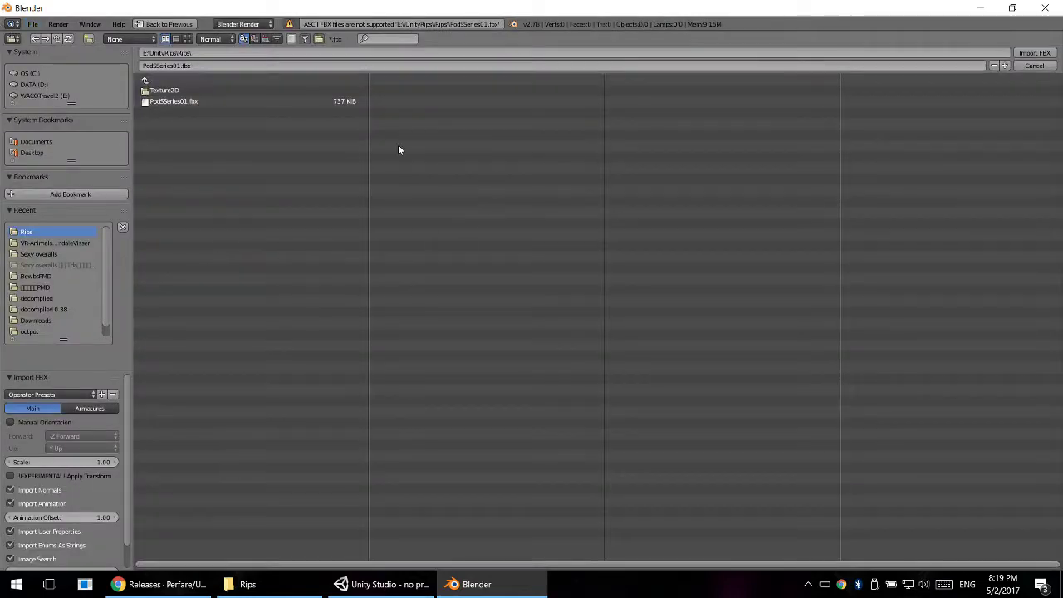
click(176, 102)
click(1030, 54)
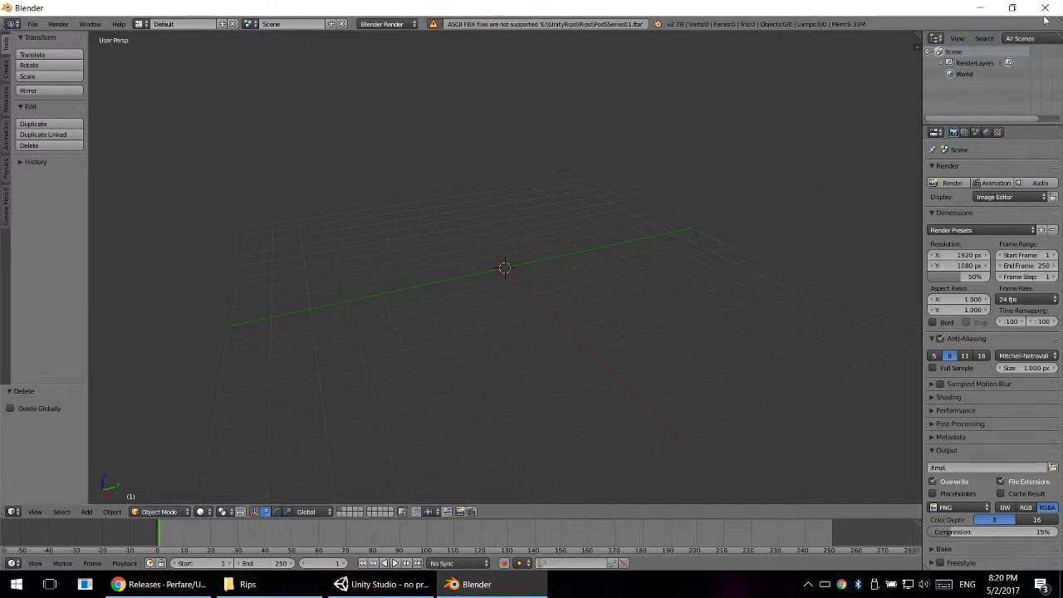
click(980, 9)
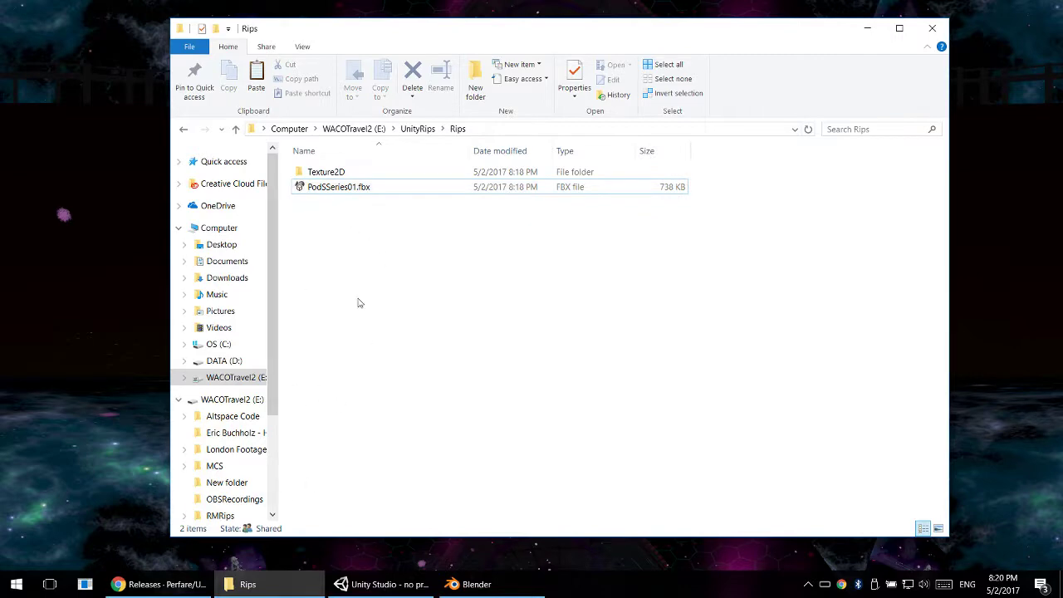
- Switch to Chrome and search for "autodesk fbx converter" in a new tab
click(158, 583)
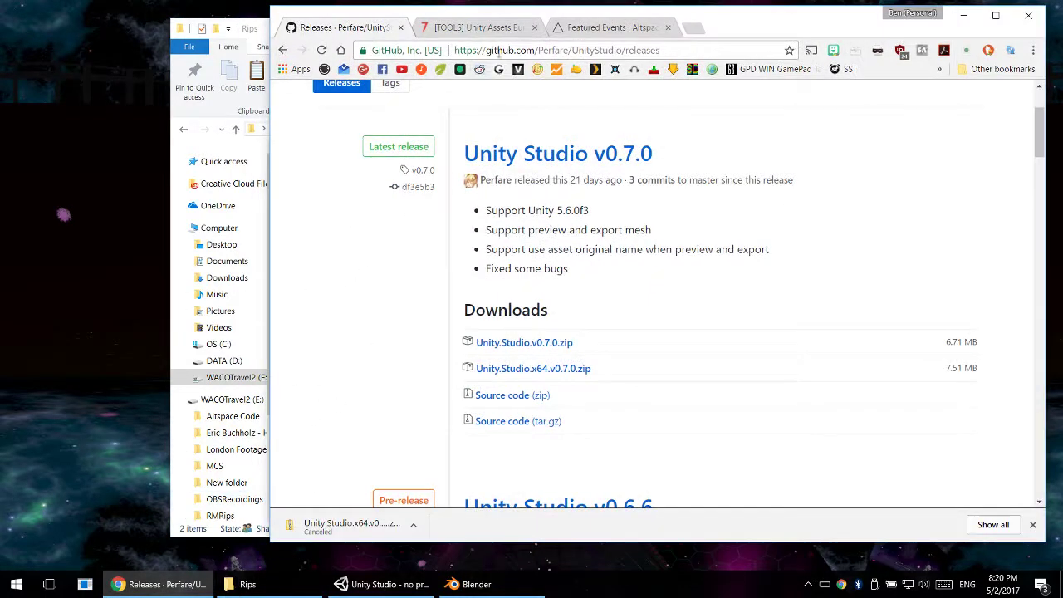
click(693, 28)
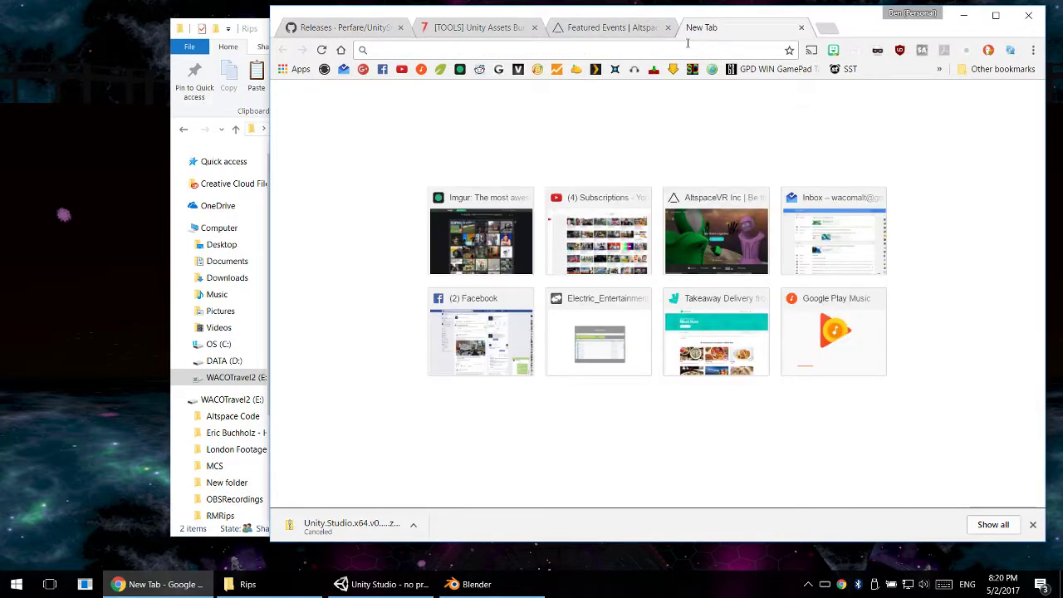
text(au)
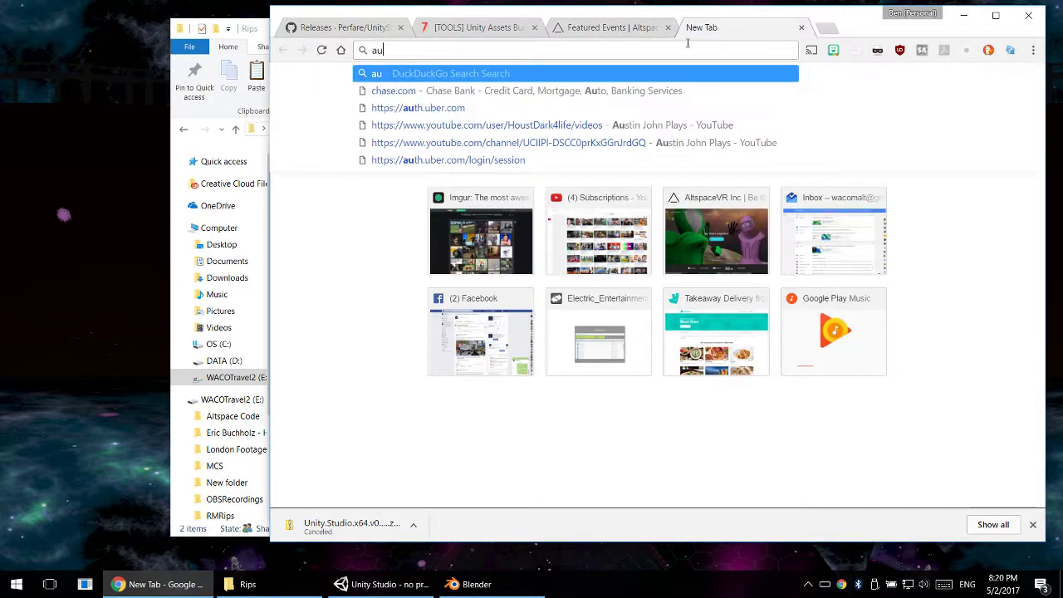
text(todesk f)
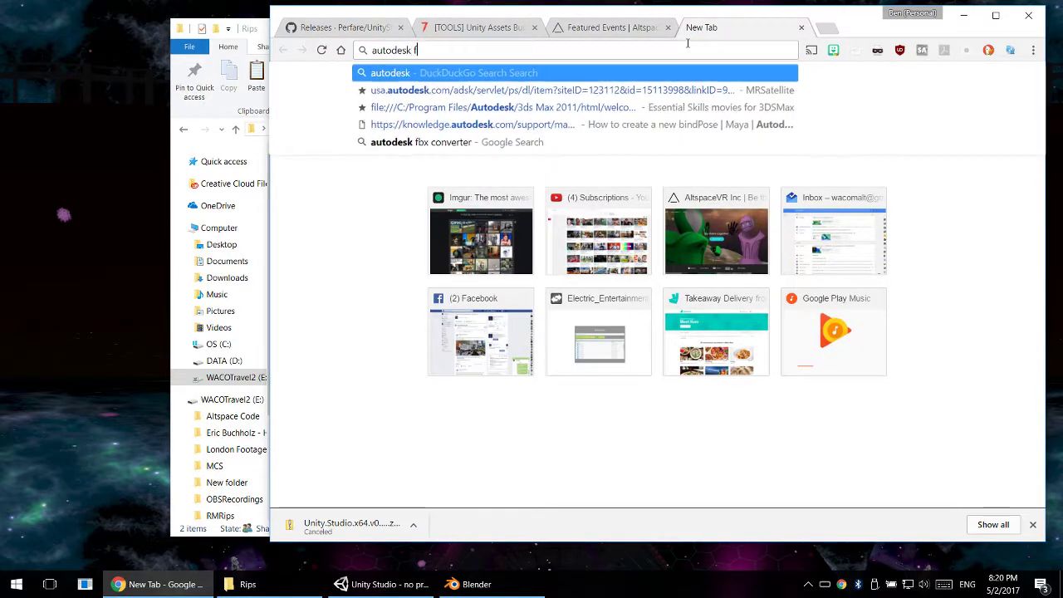
text(bx converter)
key(Return)
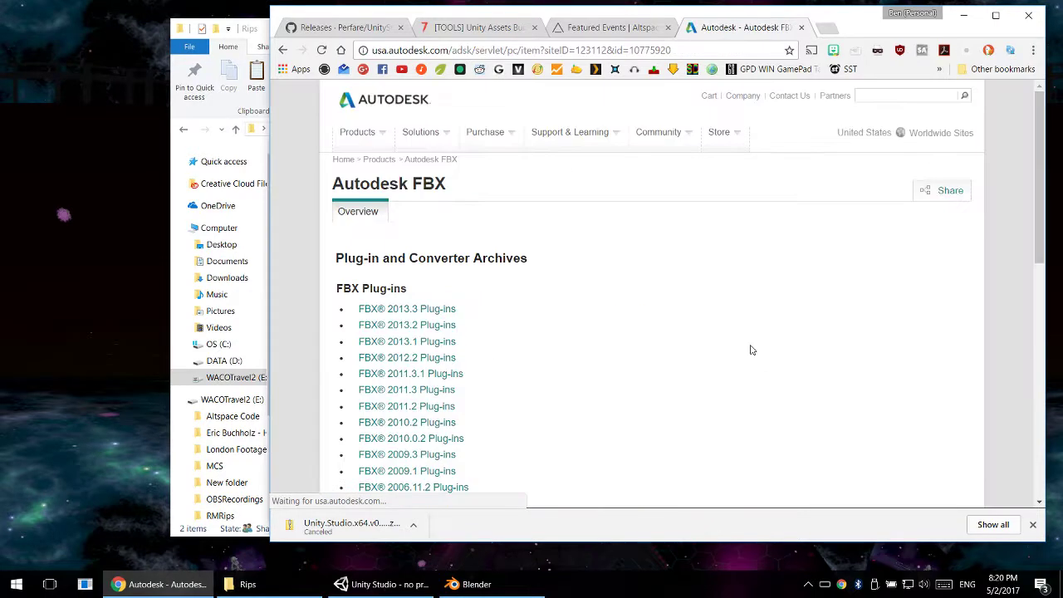
- Open the FBX 2013.3 Converter page on Autodesk's site and download the Windows 64-bit version
scroll(541, 302, down, 3)
scroll(582, 290, down, 2)
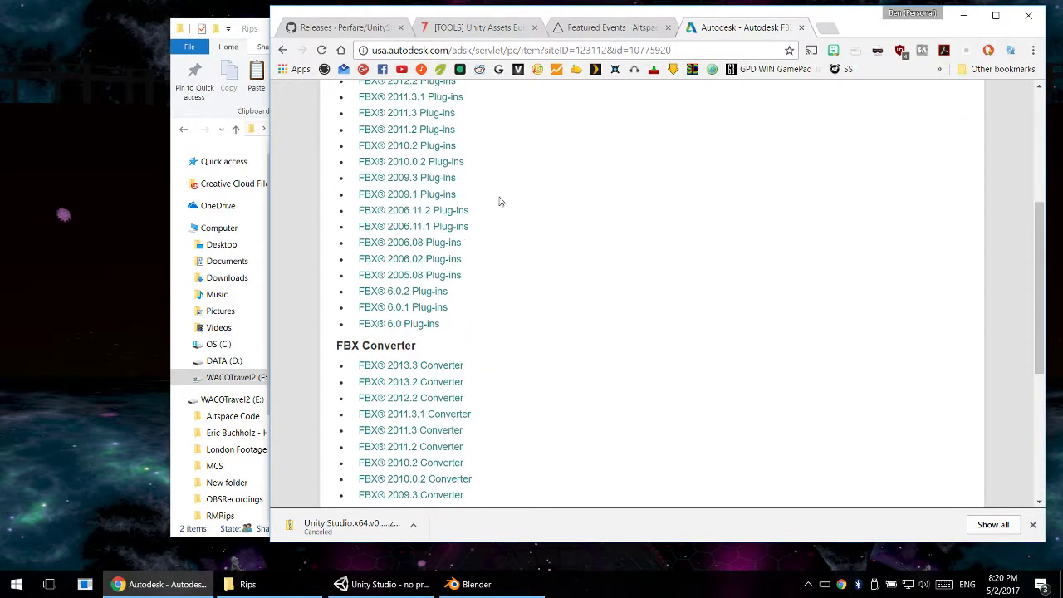
click(384, 368)
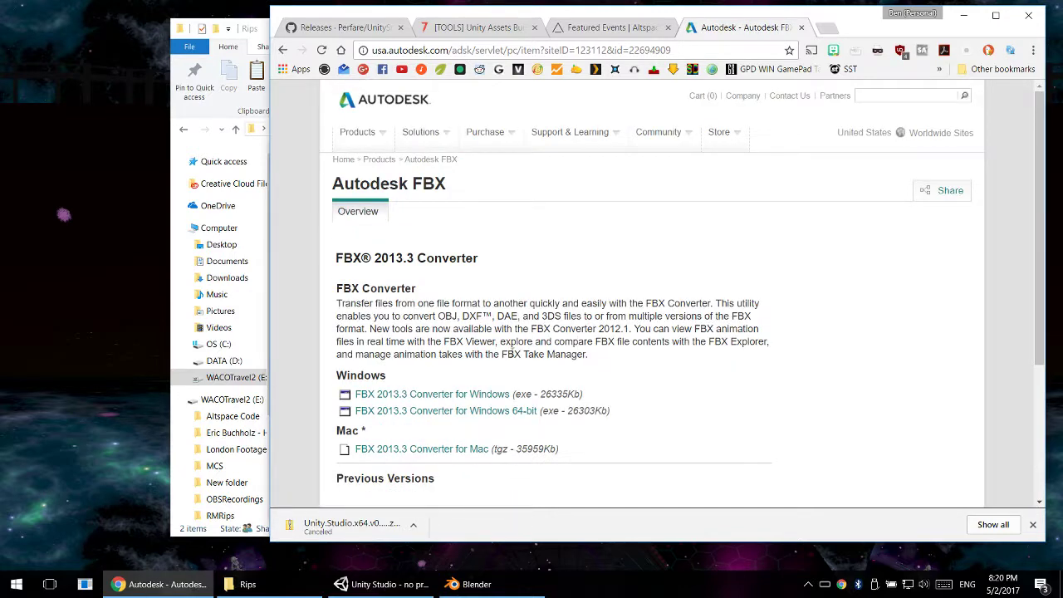
click(479, 412)
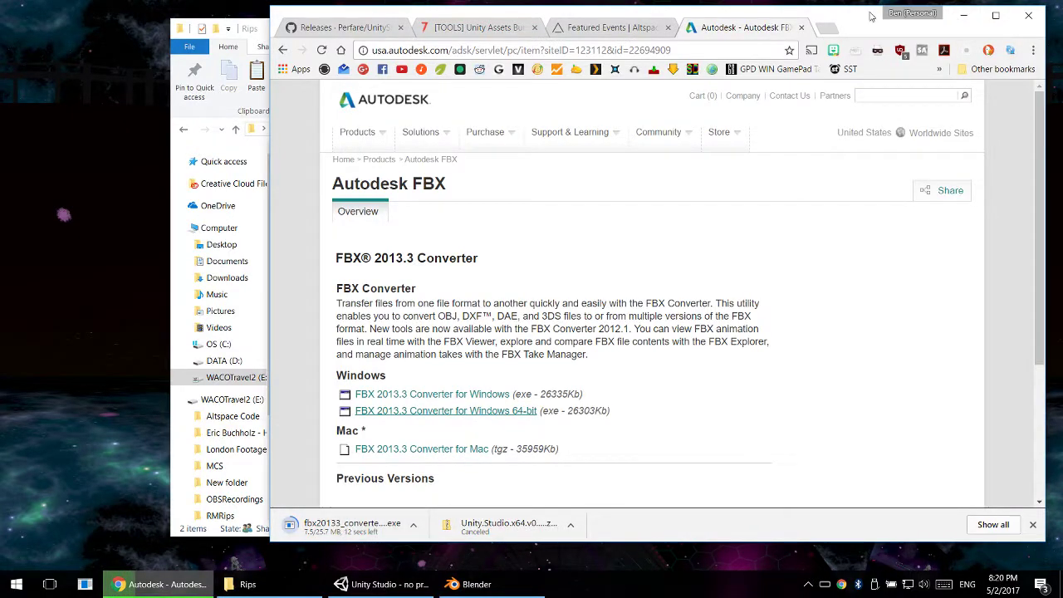
drag(872, 18, 863, 37)
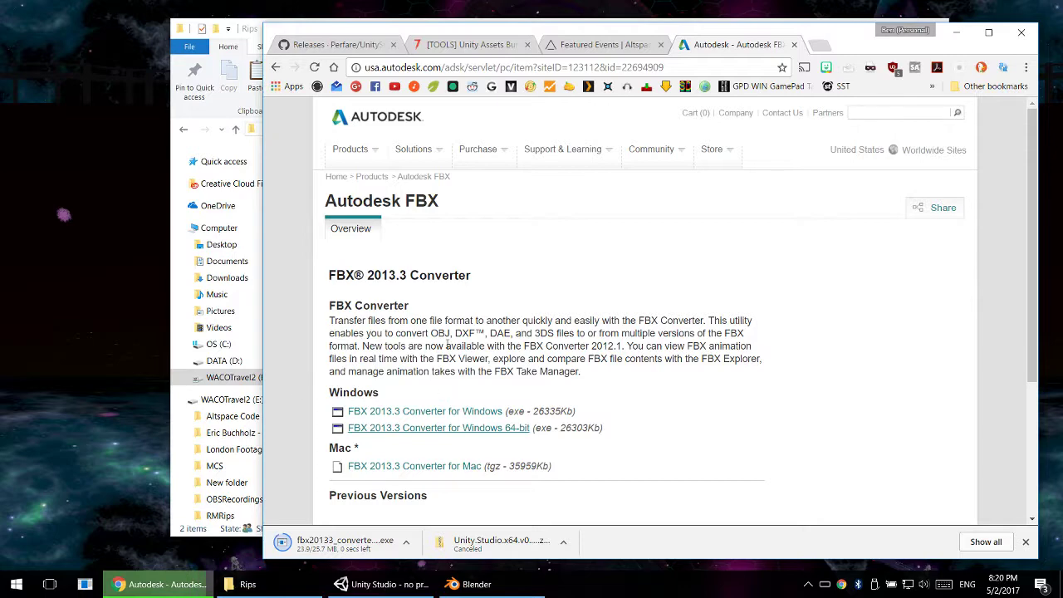
- Run the downloaded FBX Converter installer, accept the license agreement and start installing into the default destination folder
click(326, 545)
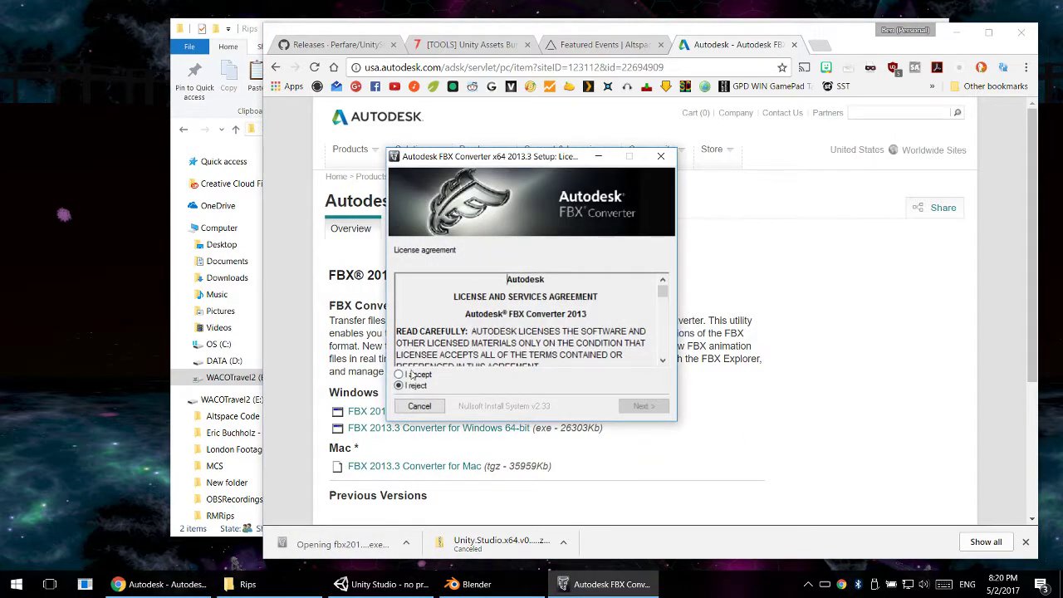
click(412, 374)
click(643, 406)
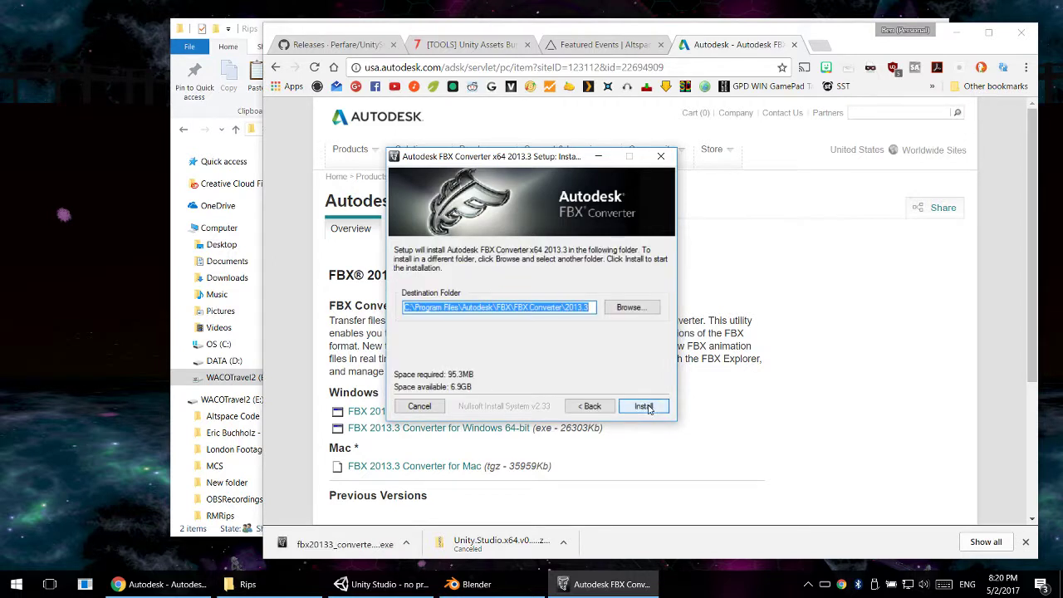
click(647, 407)
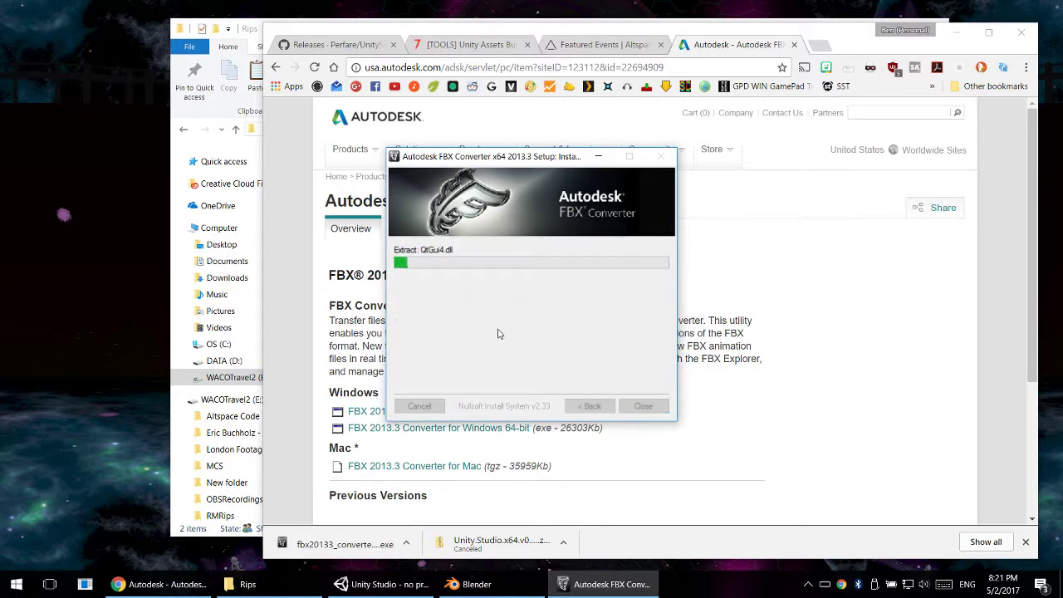
click(677, 446)
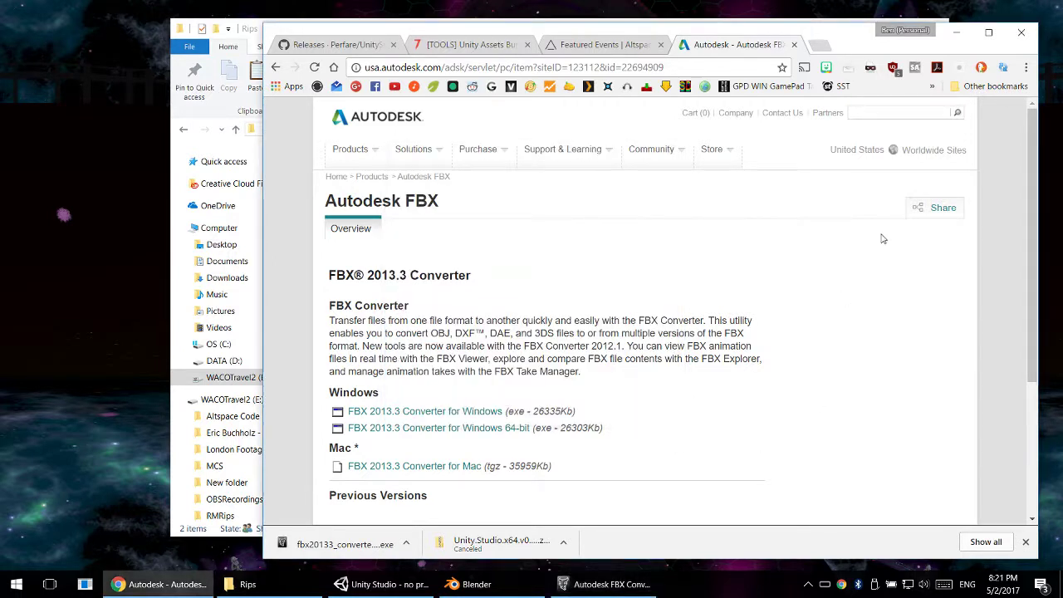
- Minimise Chrome, launch Autodesk Maya 2017, and answer Yes to the FBX Converter setup's readme prompt
click(956, 32)
key(super)
text(maya)
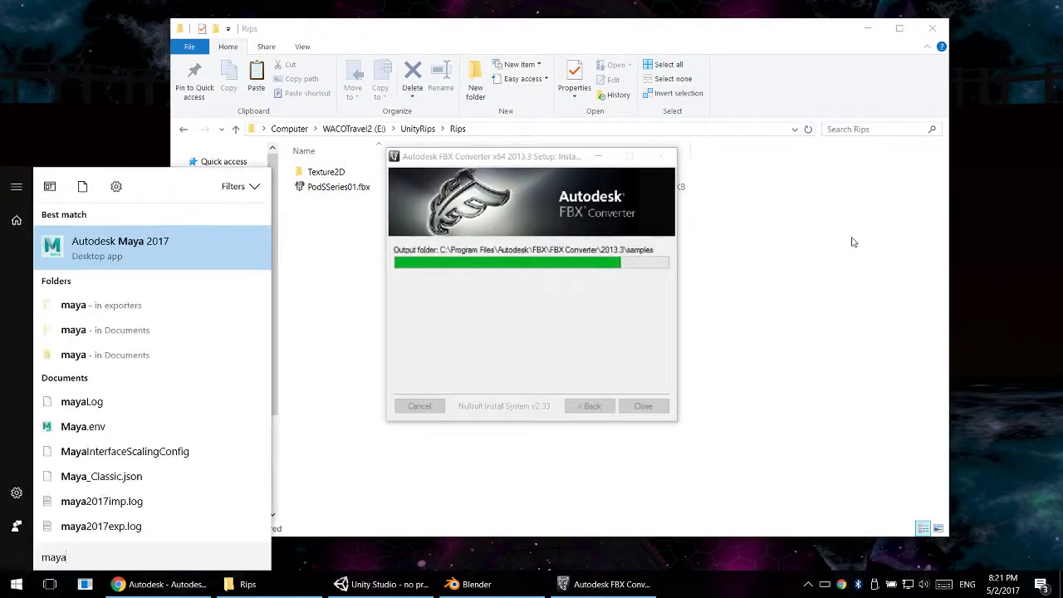
key(Return)
click(546, 340)
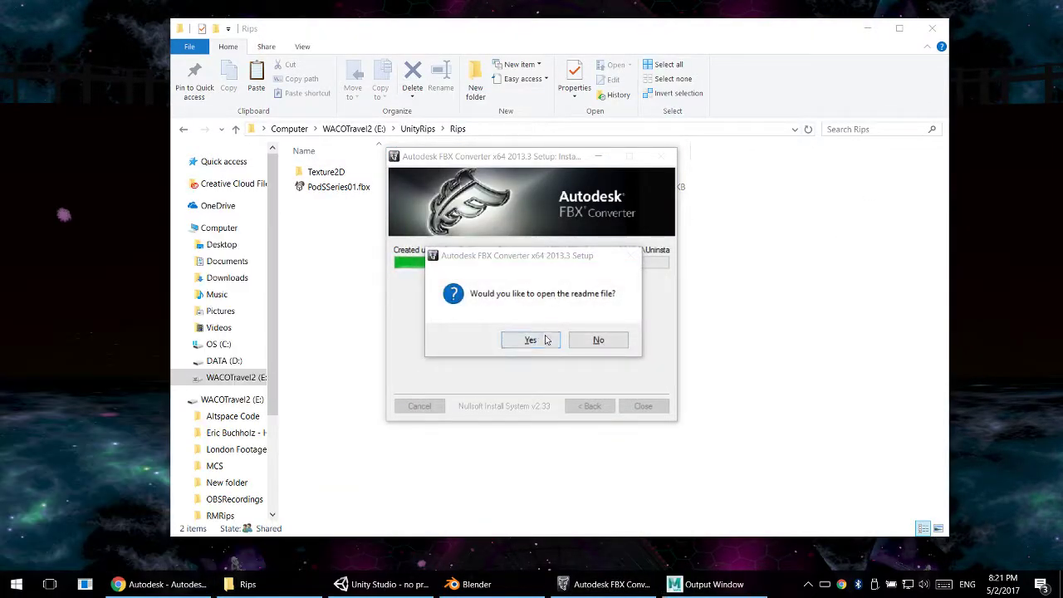
click(879, 115)
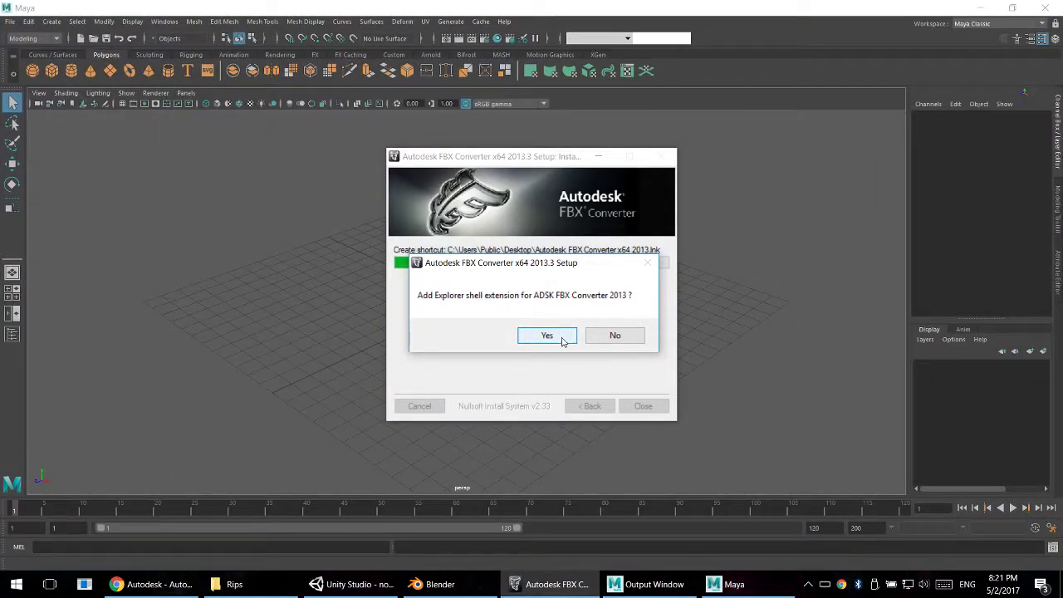
- Decline the Explorer shell extension and close the completed FBX Converter installer
click(588, 337)
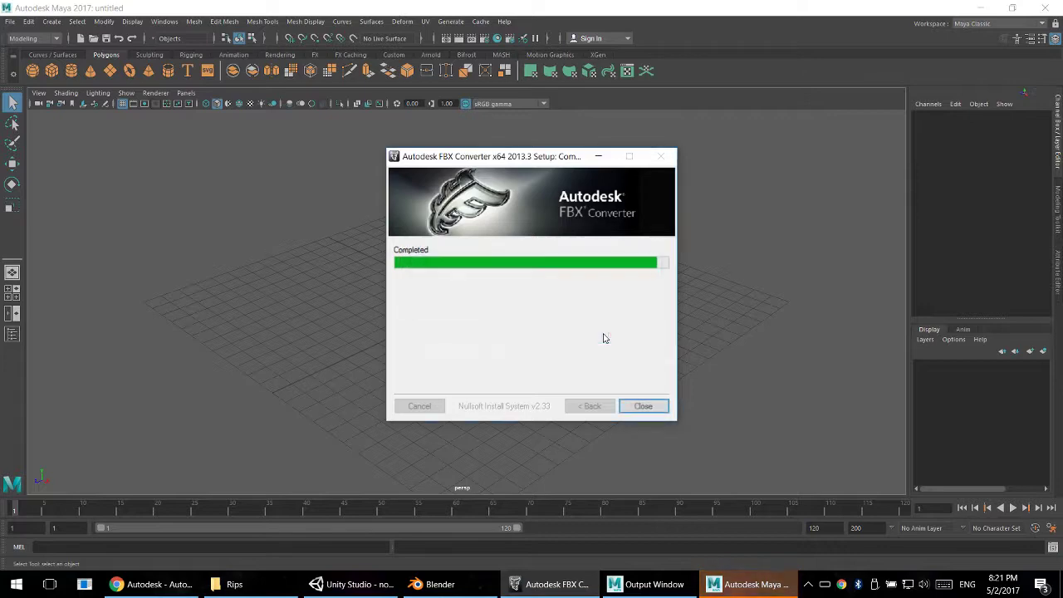
click(644, 405)
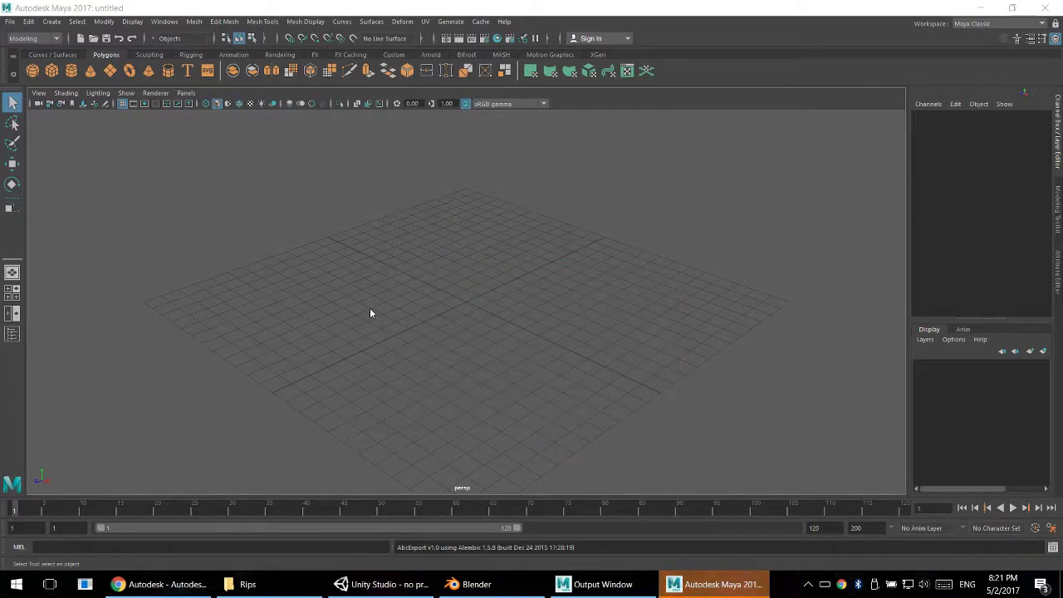
- Import PodSSeries01.fbx from the Rips folder into the open Maya scene
click(248, 584)
click(339, 187)
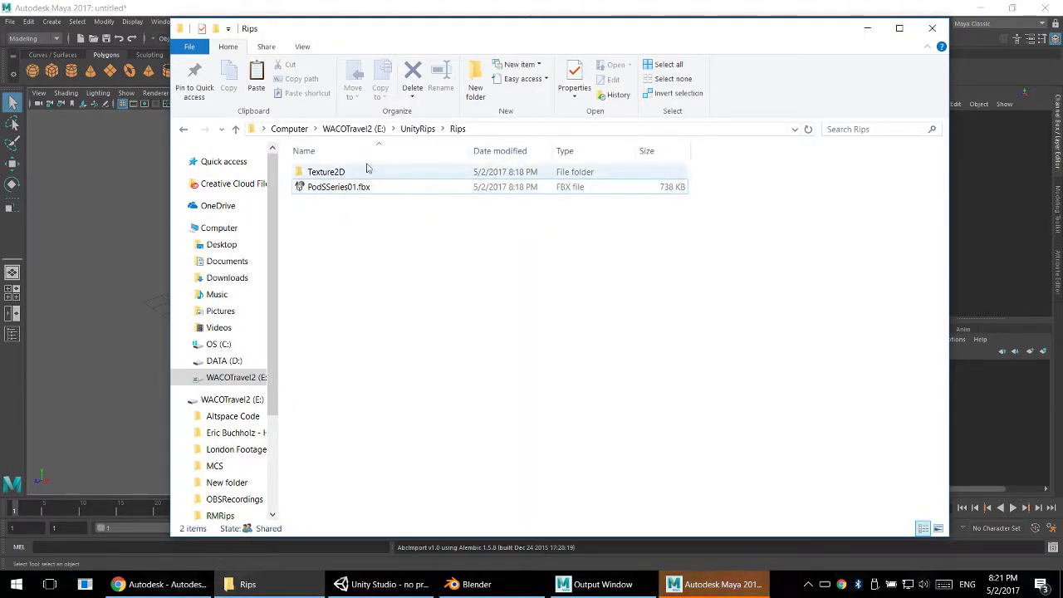
drag(458, 28, 689, 27)
drag(575, 191, 280, 273)
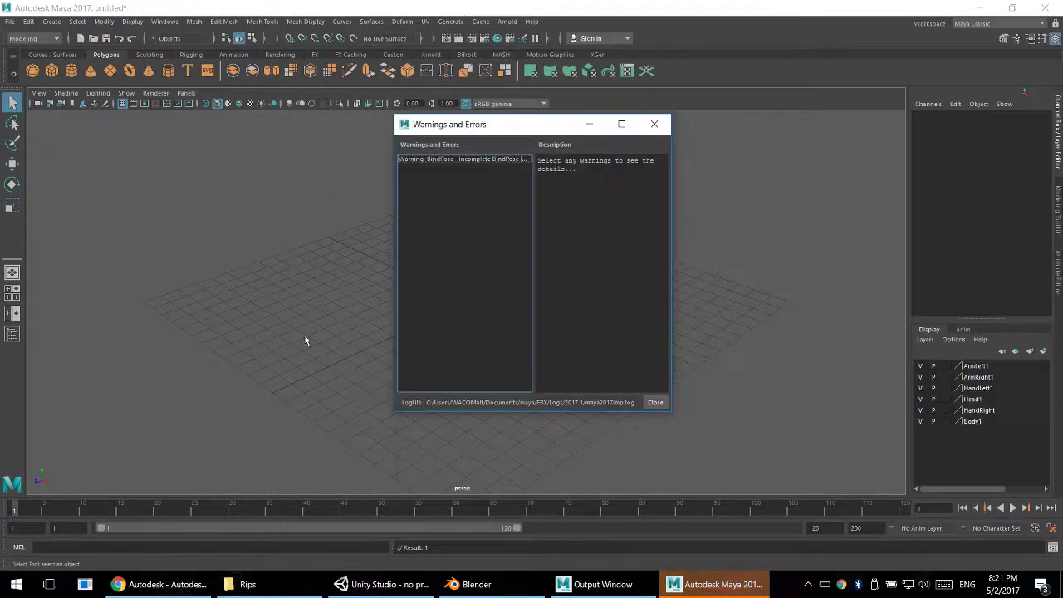
- Read the full description of the incomplete BindPose import warning and close the Warnings and Errors window
click(520, 160)
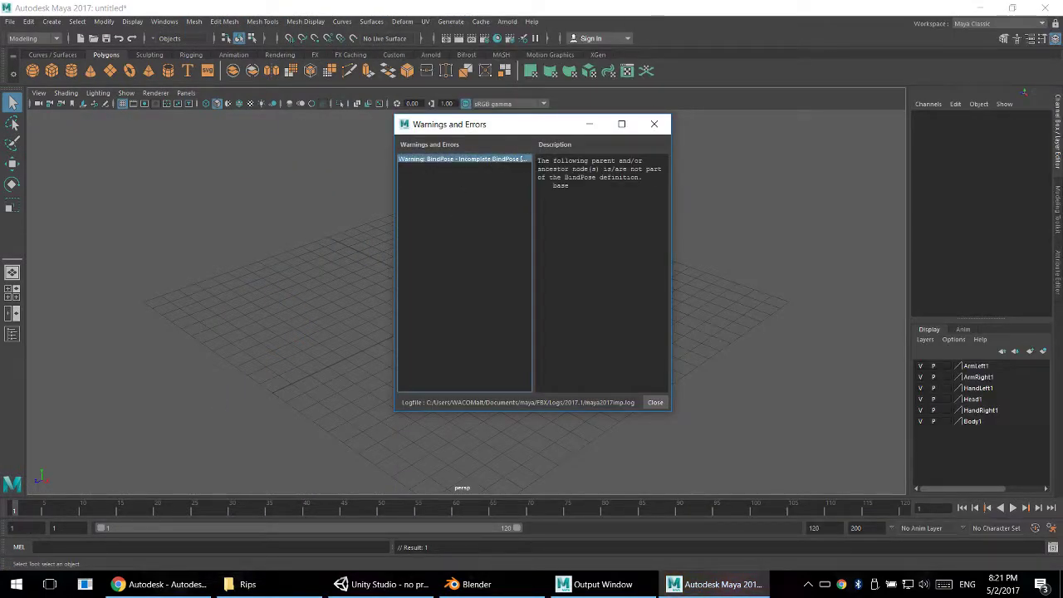
drag(677, 169, 779, 173)
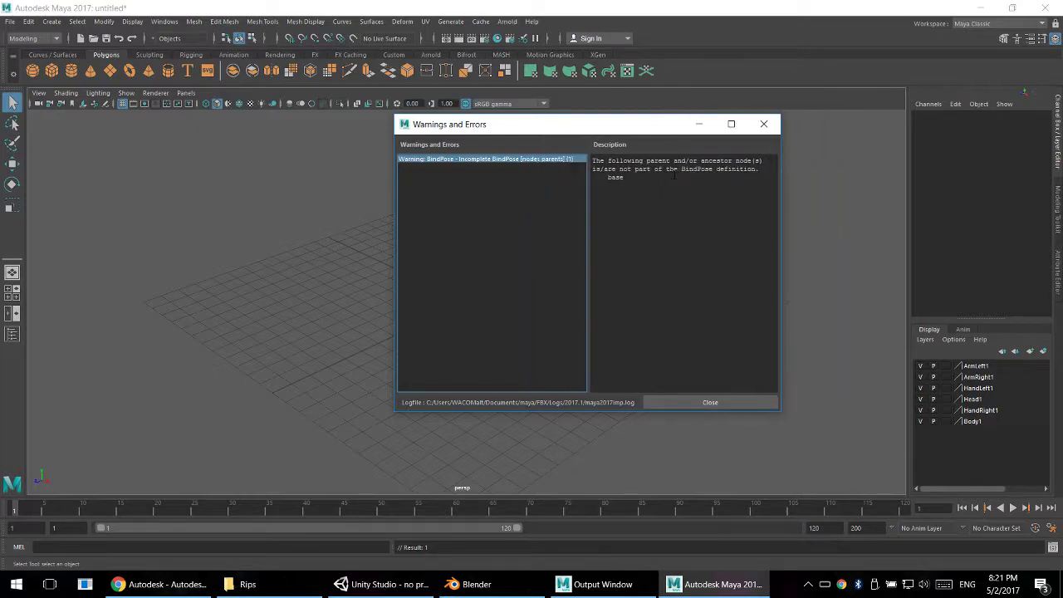
click(700, 401)
- Look over the imported character and turn on X-ray display for its joints
scroll(427, 290, up, 6)
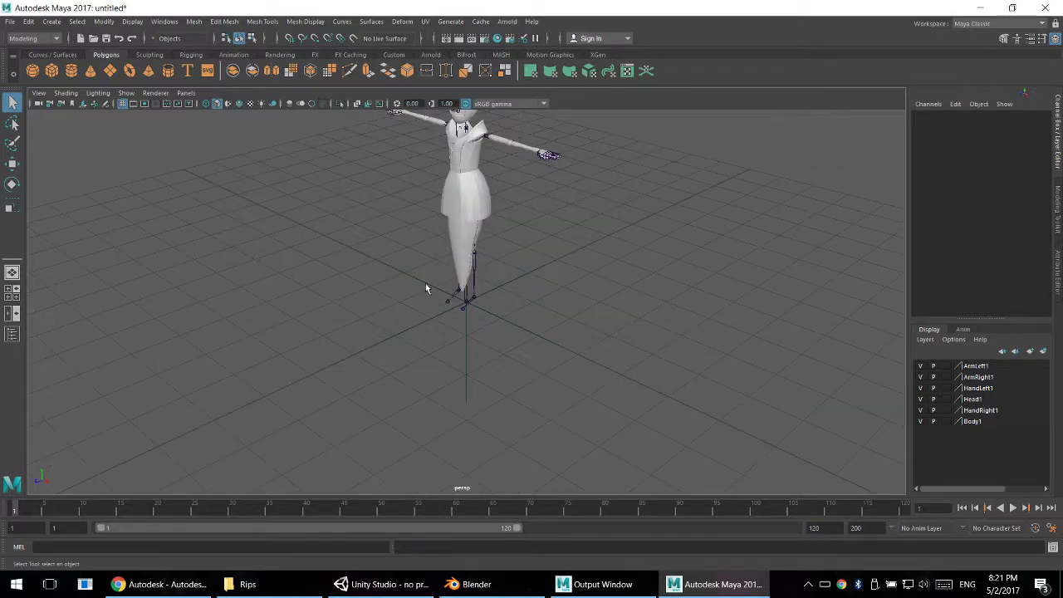
alt+drag(427, 290, 429, 233)
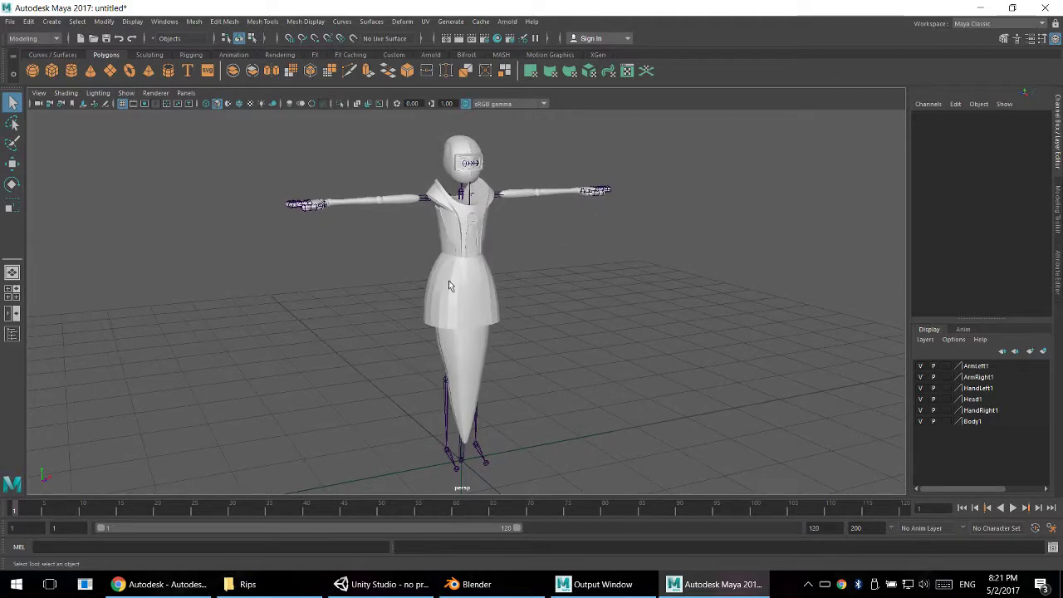
scroll(449, 280, up, 6)
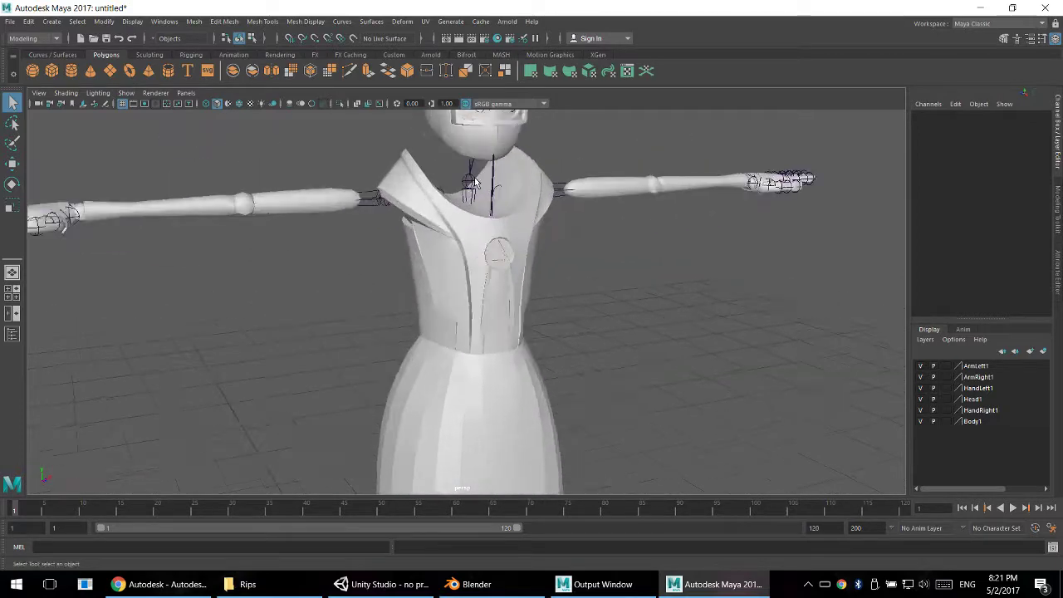
alt+middle_drag(475, 178, 478, 321)
mouse_move(478, 322)
alt+mouse_down()
mouse_move(572, 317)
mouse_move(475, 314)
alt+mouse_up()
alt+middle_drag(518, 339, 538, 249)
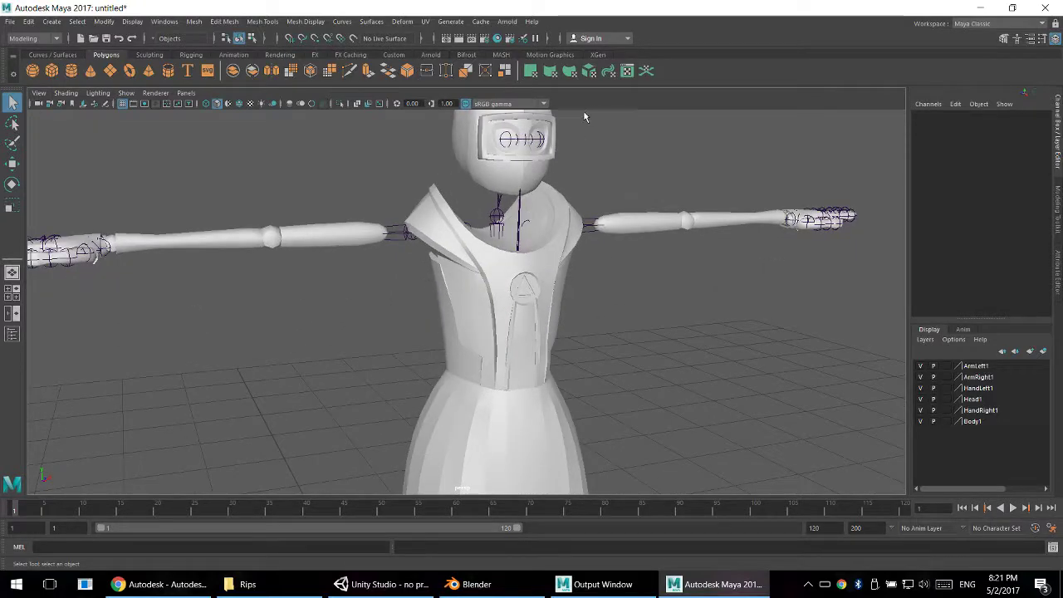
click(379, 103)
scroll(524, 278, down, 3)
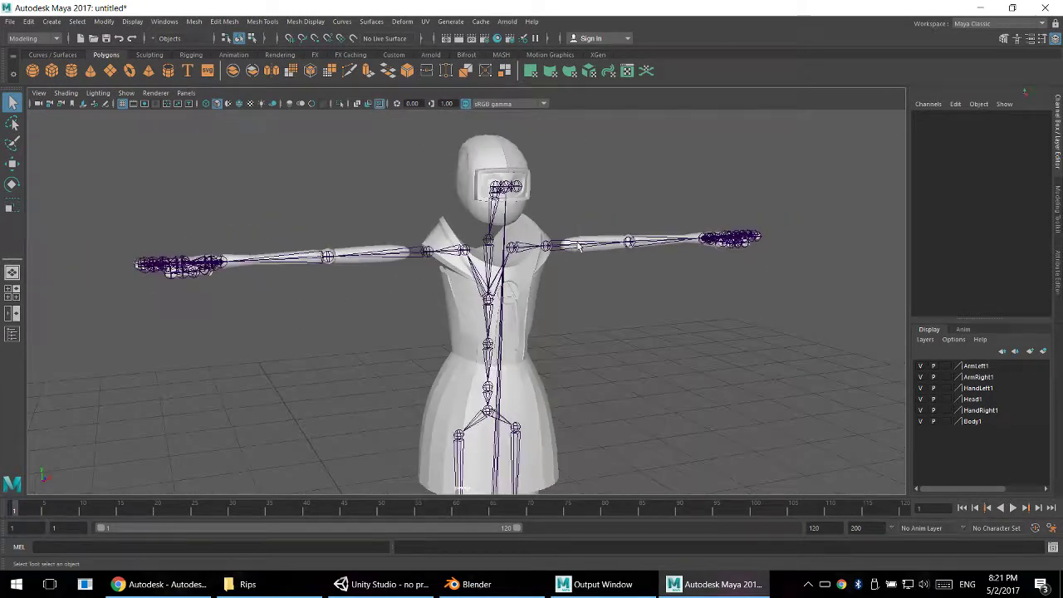
- Try rotating the LeftUpperArm0 joint to test how the arm mesh follows, and undo the rotation
click(534, 250)
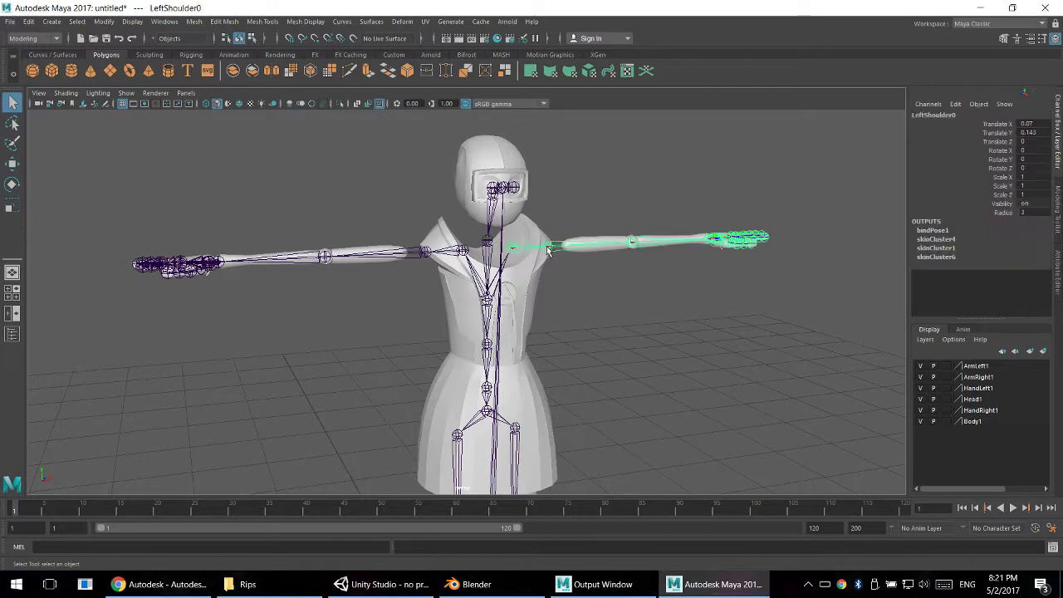
key(e)
alt+drag(617, 241, 544, 255)
key(ctrl+z)
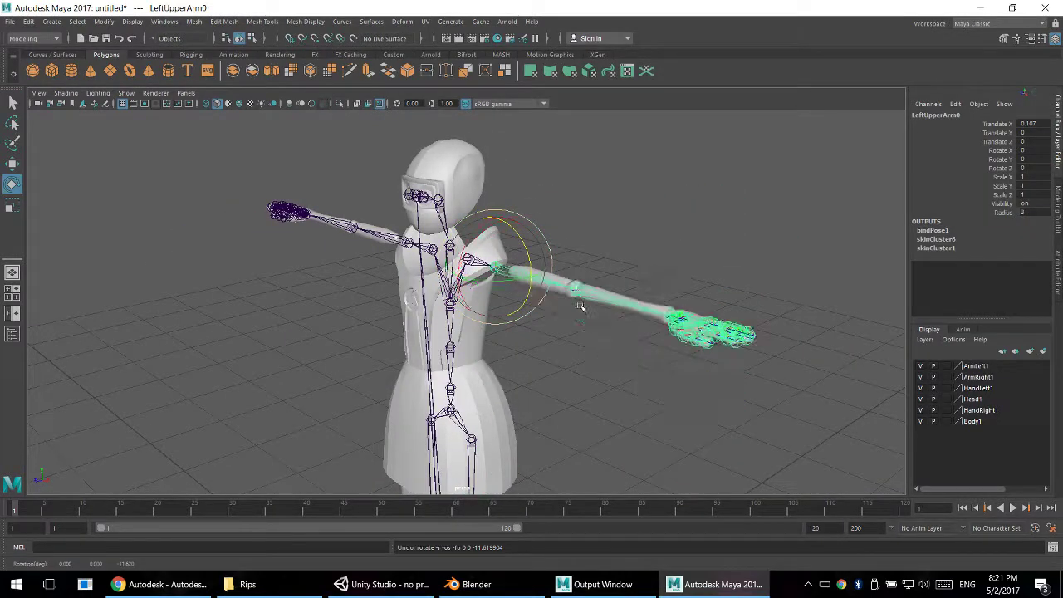
- Examine the joint structure of the arms, torso and head from several angles
alt+middle_drag(581, 303, 519, 241)
alt+right_drag(532, 245, 699, 296)
alt+drag(677, 303, 740, 213)
click(673, 331)
click(738, 214)
alt+drag(570, 204, 664, 177)
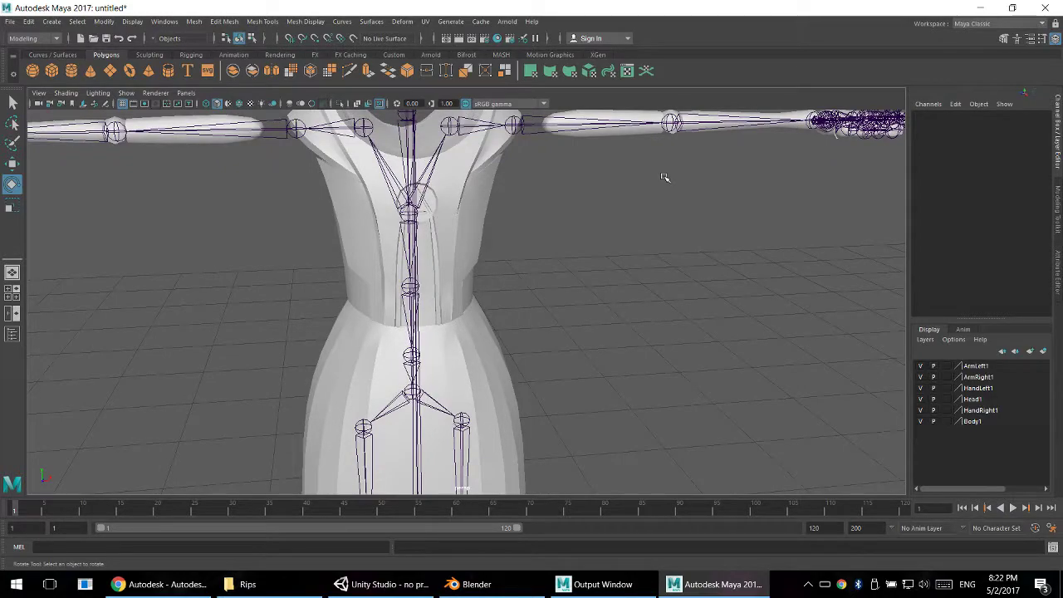
alt+drag(636, 202, 573, 199)
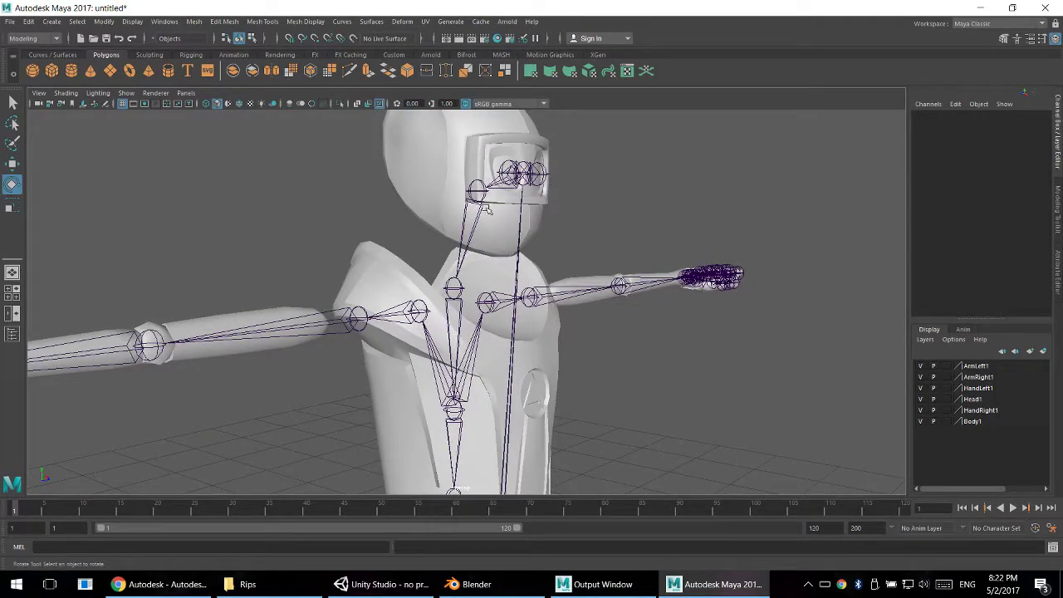
alt+drag(488, 210, 511, 224)
alt+drag(387, 208, 575, 325)
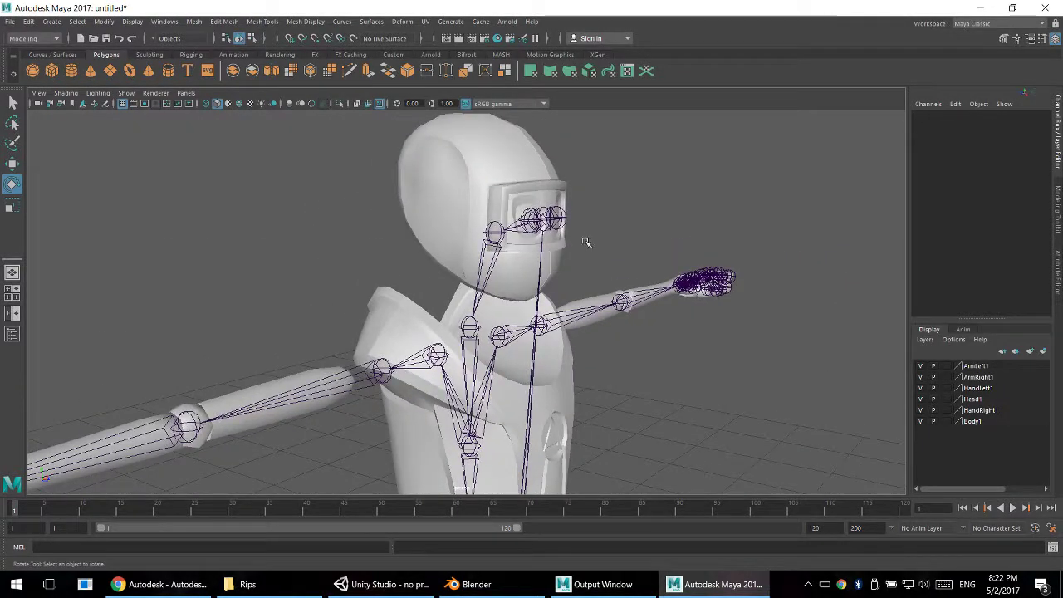
alt+drag(587, 242, 495, 308)
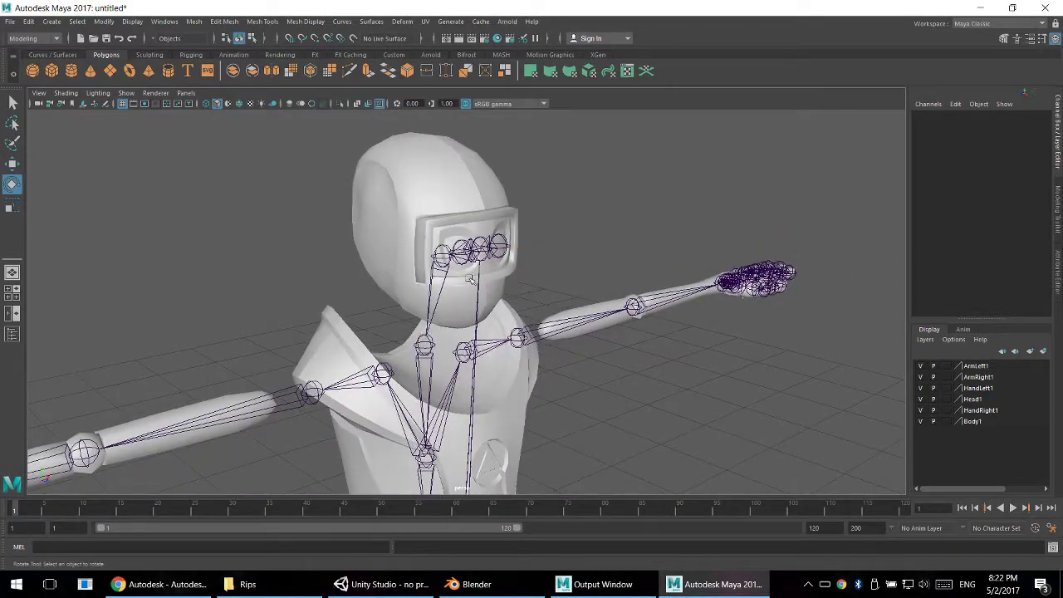
alt+drag(521, 244, 557, 240)
- Check which joints are children of CenterEye0 and CenterHips0 to understand the skeleton's hierarchy
click(501, 207)
scroll(501, 207, down, 3)
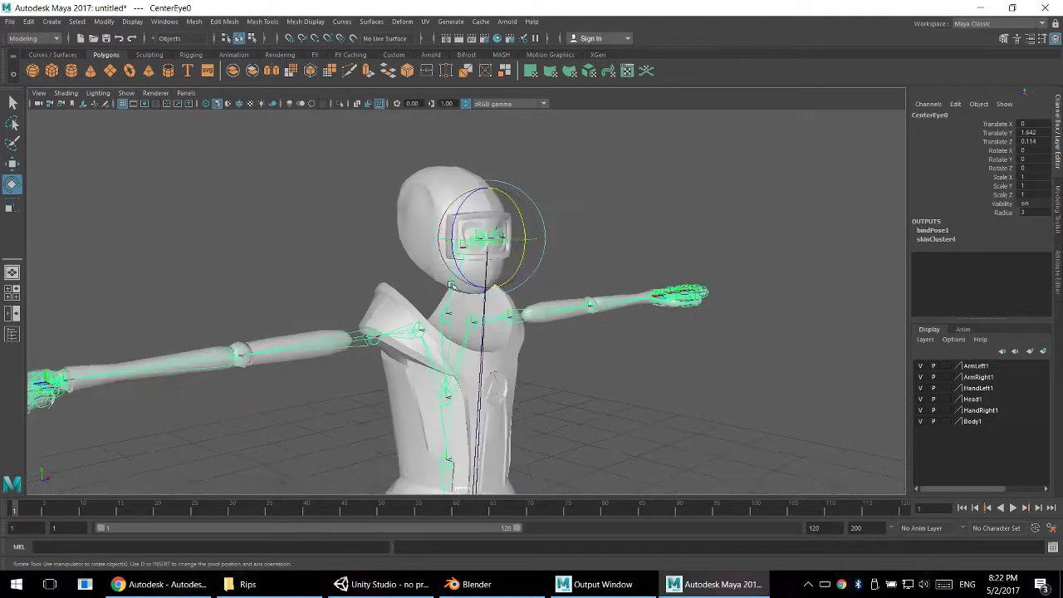
alt+middle_drag(488, 482, 516, 315)
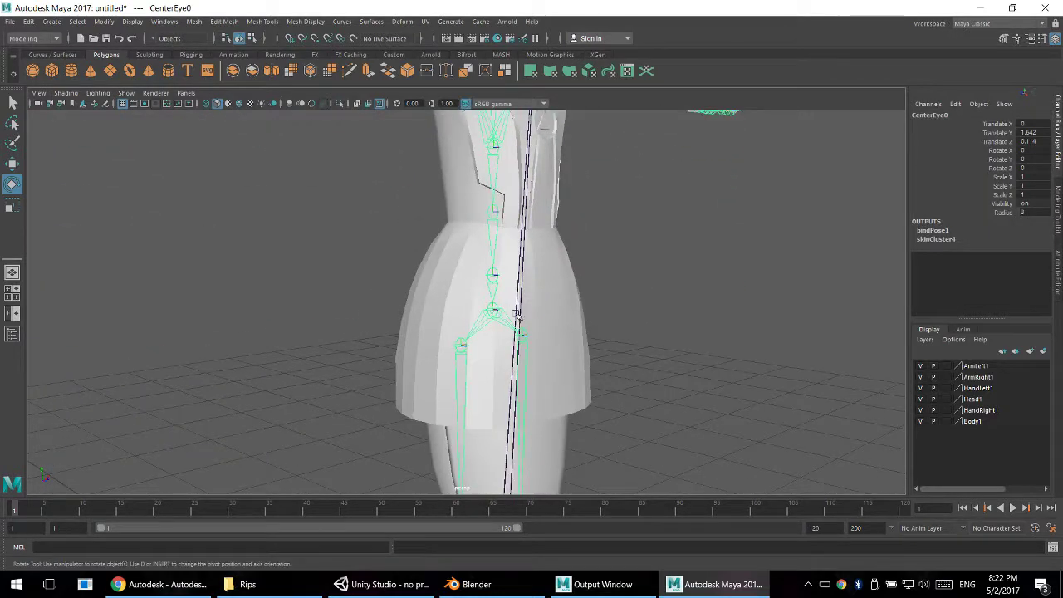
click(492, 310)
scroll(497, 309, down, 3)
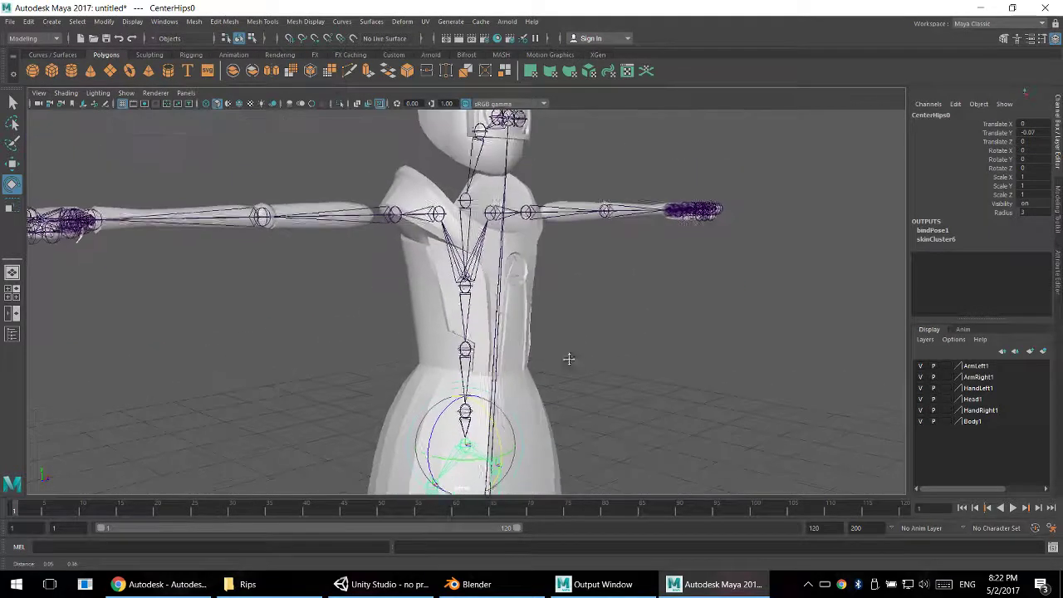
alt+middle_drag(496, 309, 497, 266)
alt+middle_drag(640, 301, 634, 361)
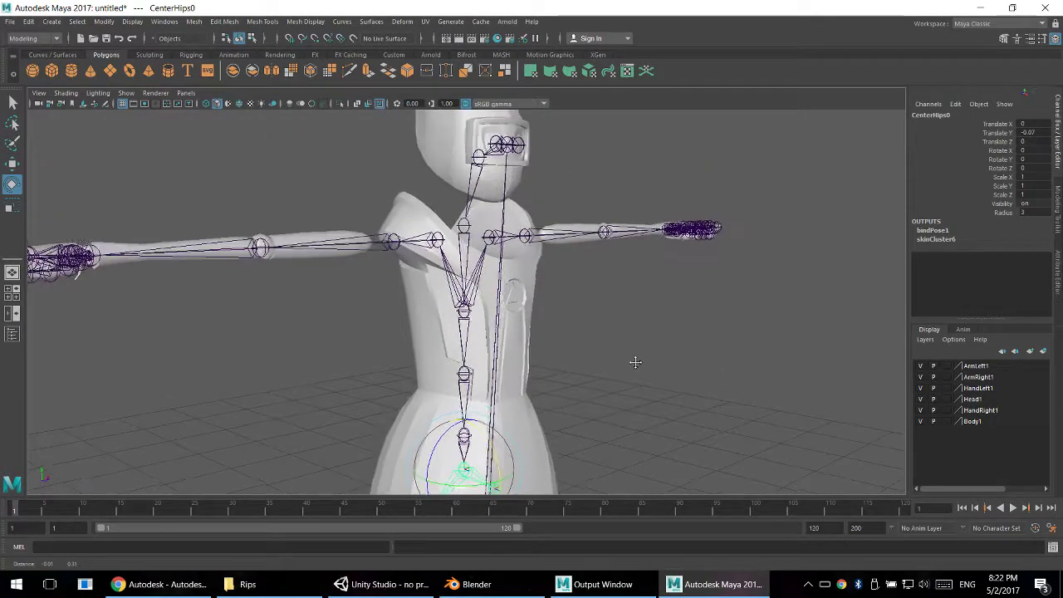
alt+drag(599, 295, 535, 361)
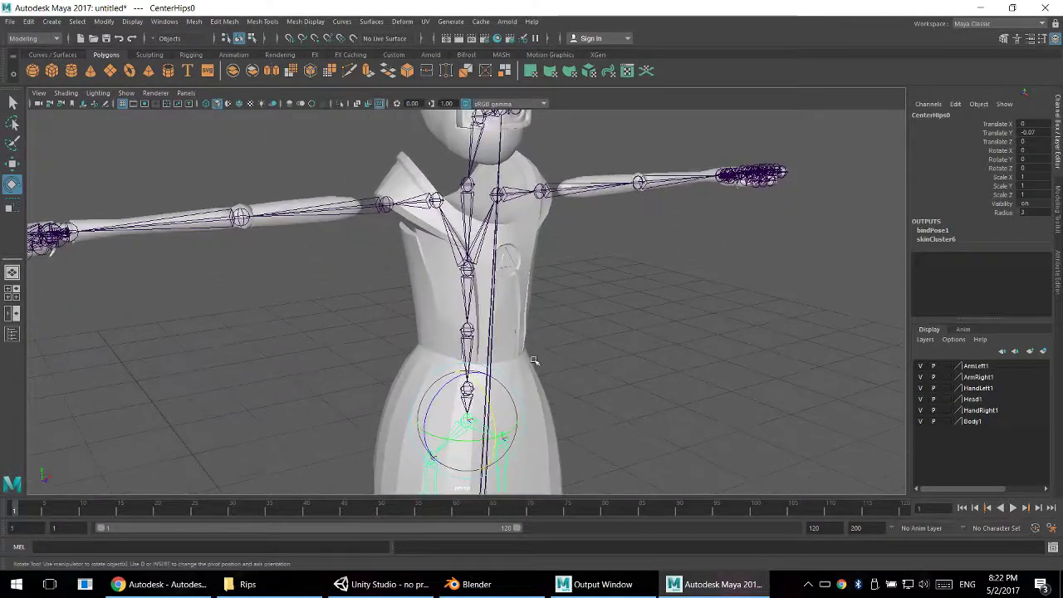
- Unparent the CenterSpine0 joint to detach it from the spine joint above
click(476, 366)
click(467, 388)
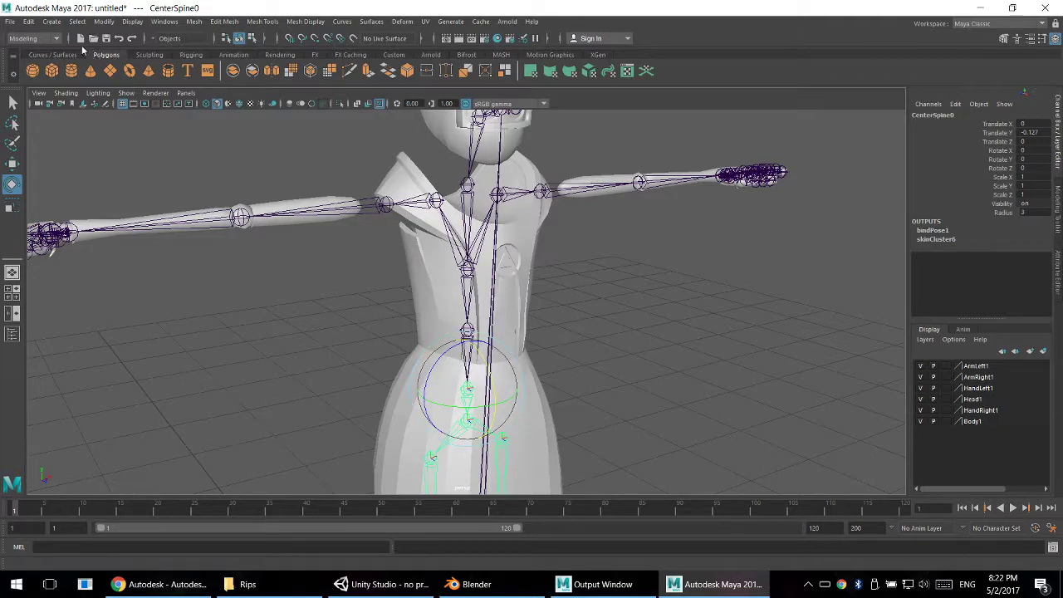
click(32, 21)
click(91, 282)
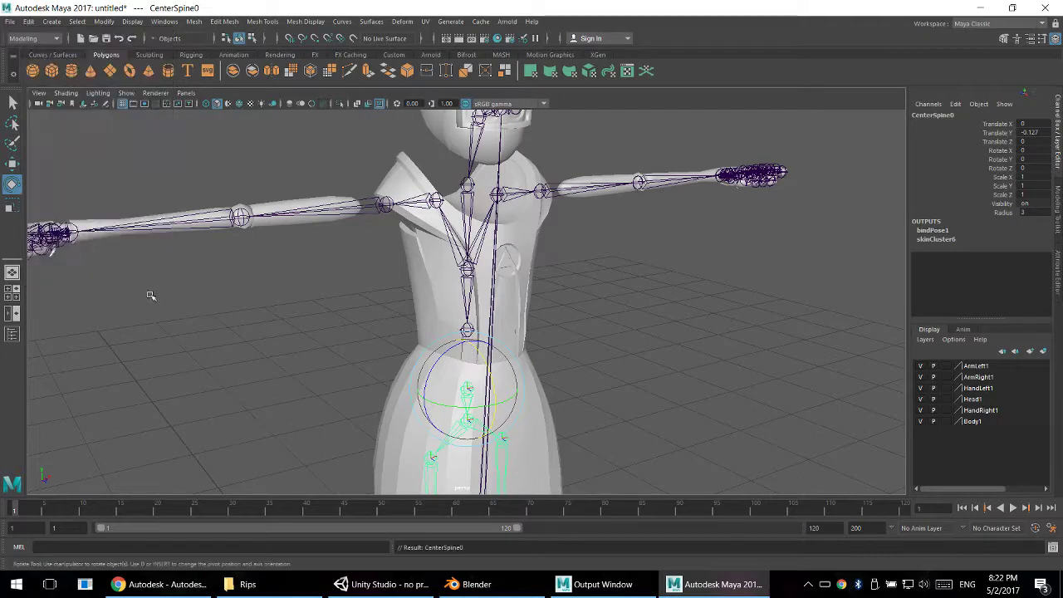
click(501, 366)
click(470, 392)
click(676, 396)
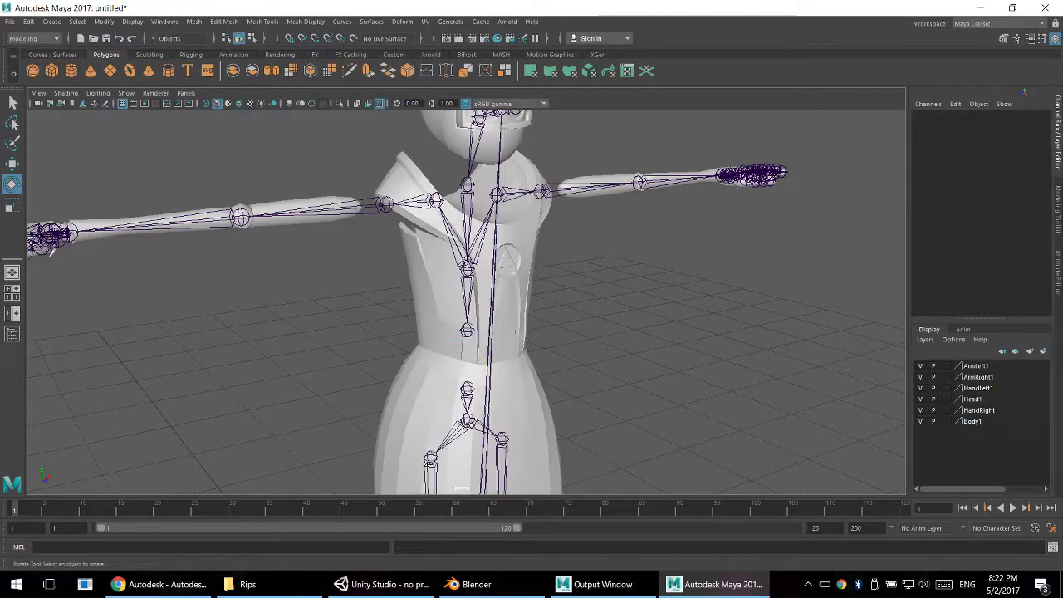
- Unparent the CenterHips0 joint so that it separates from CenterSpine0
click(469, 420)
click(27, 23)
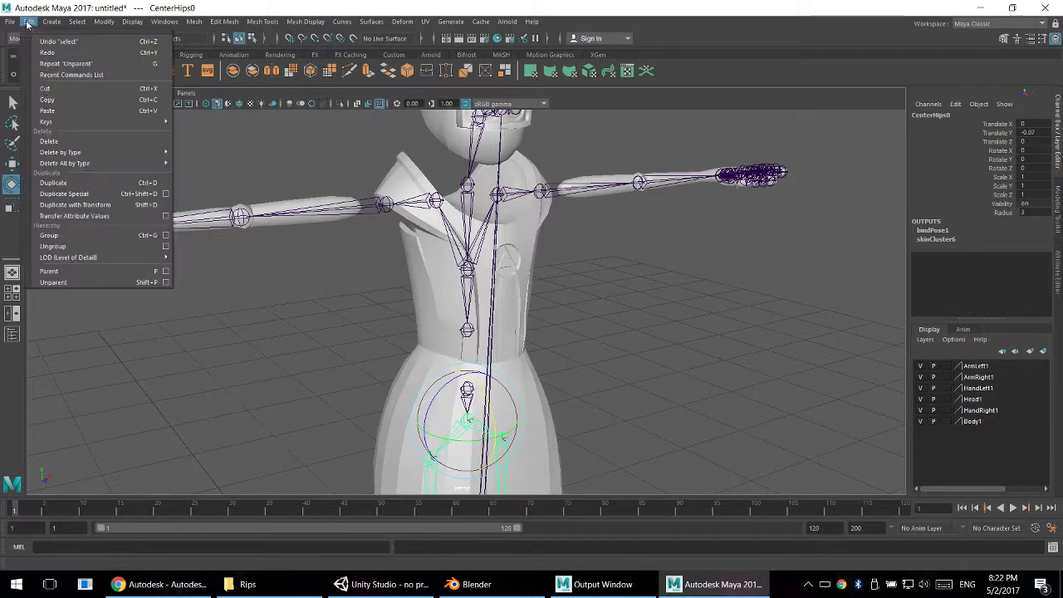
click(73, 282)
click(614, 414)
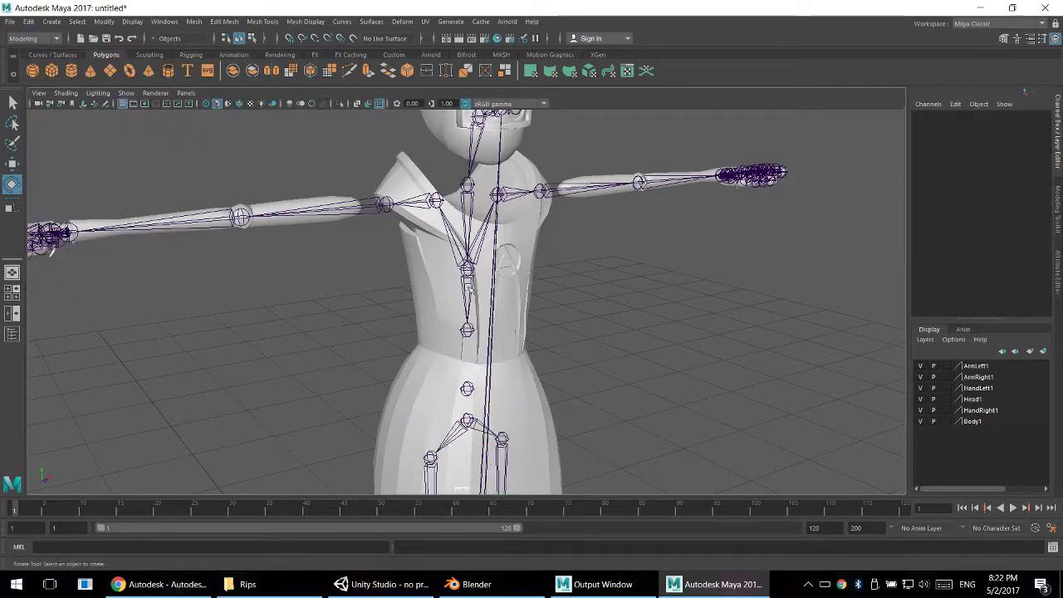
- Unparent CenterSpine2 and the middle spine joint below it, detaching both from the joints above them
click(470, 270)
key(shift+p)
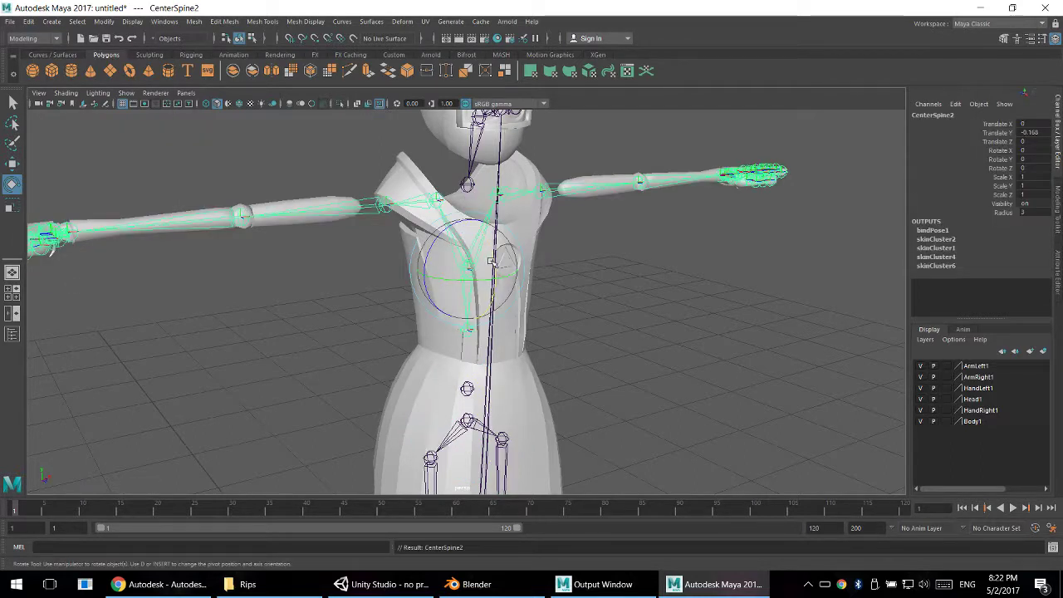
click(638, 326)
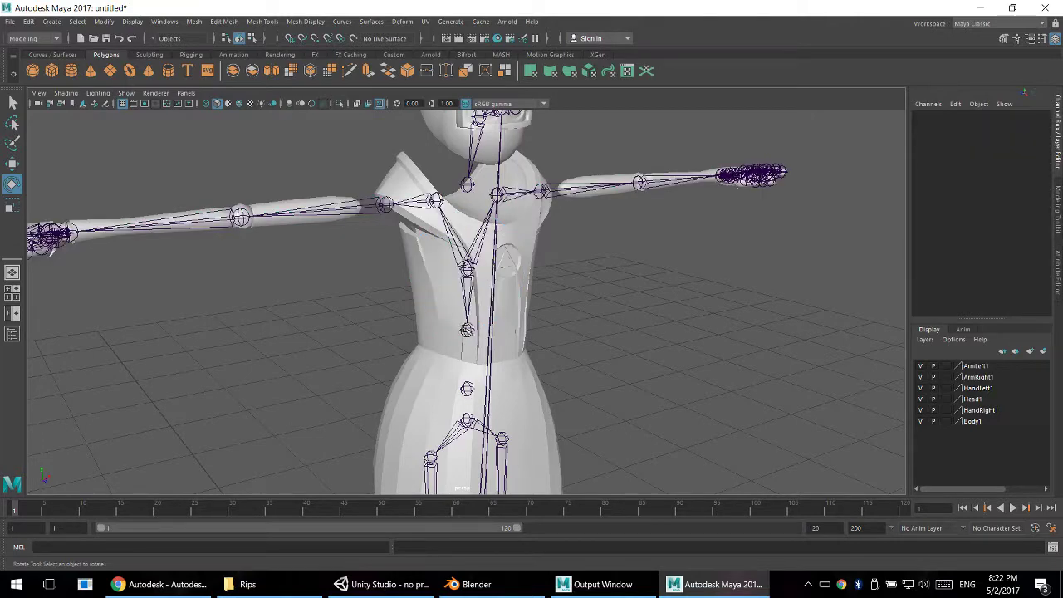
click(468, 330)
key(shift+p)
click(468, 267)
key(shift+p)
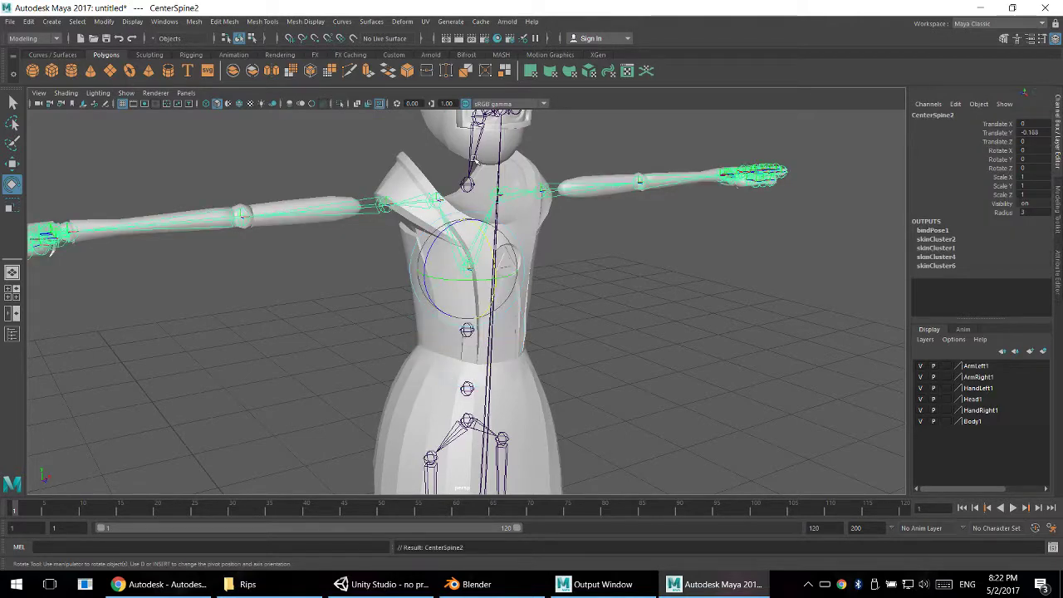
- Unparent the CenterNeck0 and CenterHead0 joints from the skeleton chain
click(467, 182)
key(shift+p)
alt+middle_drag(571, 190, 567, 290)
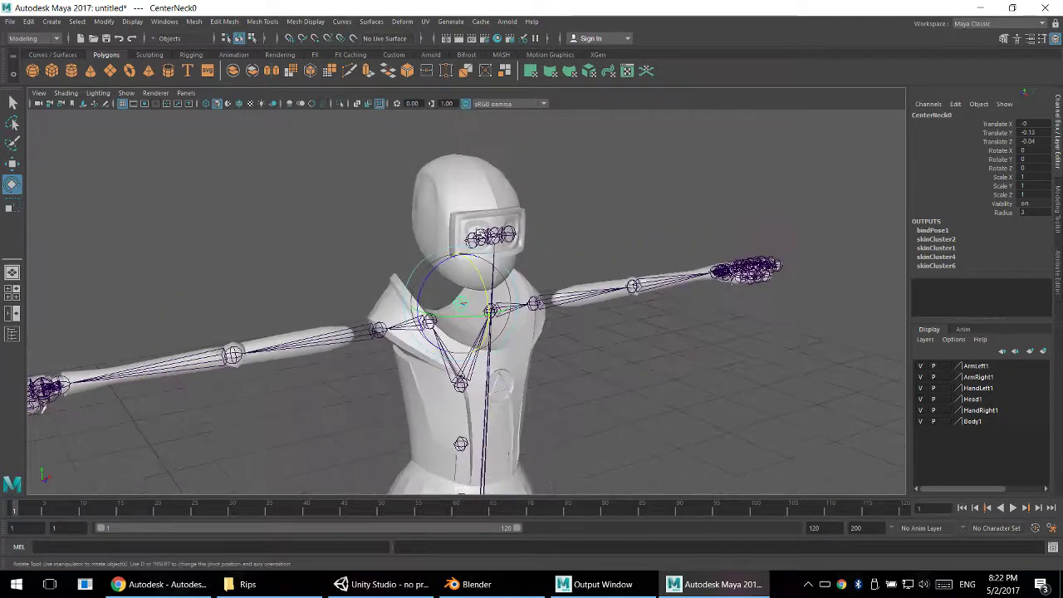
scroll(480, 234, up, 2)
alt+drag(482, 233, 478, 315)
click(493, 325)
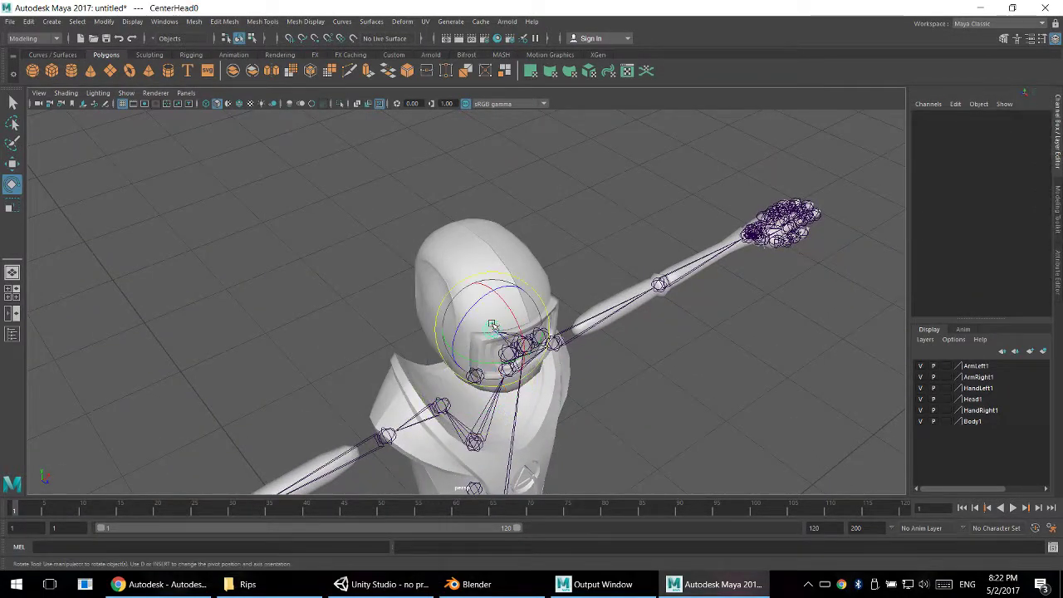
click(632, 271)
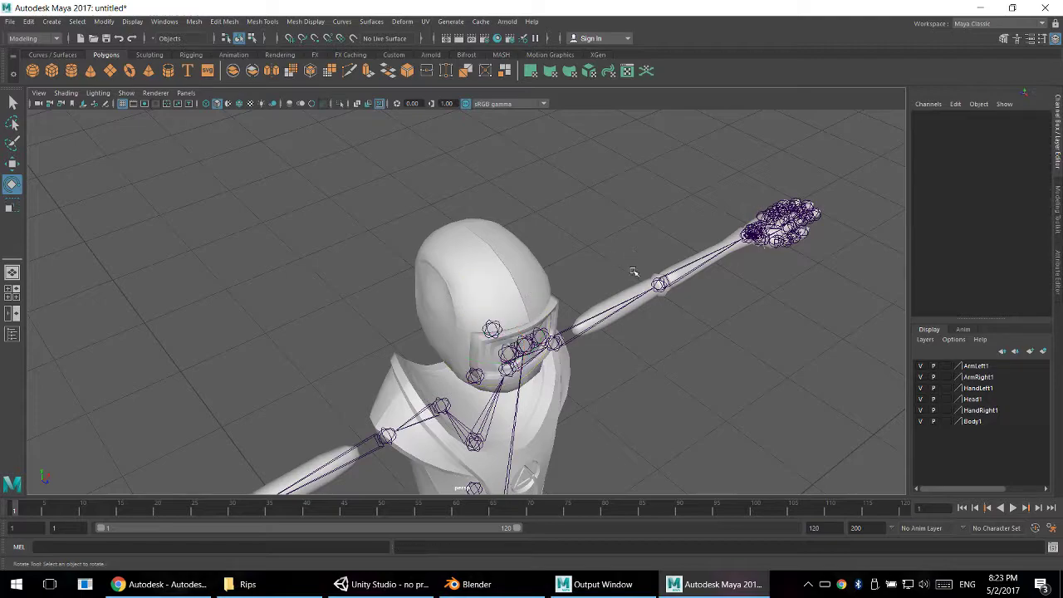
- Unparent the CenterEye0 joint from its parent and select it again together with its eye joints
click(529, 340)
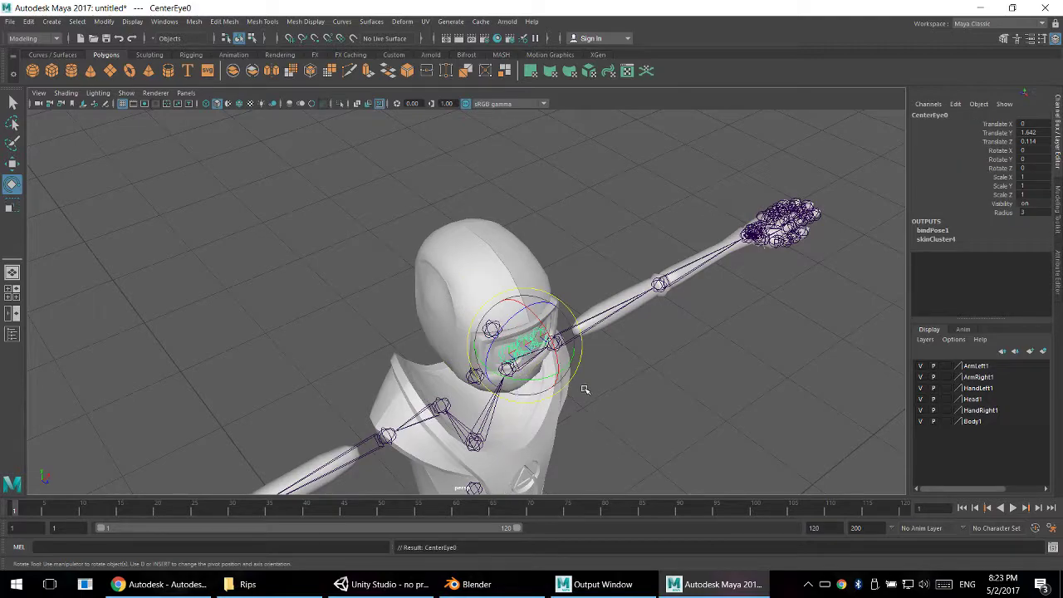
alt+drag(586, 386, 514, 369)
click(322, 266)
click(589, 286)
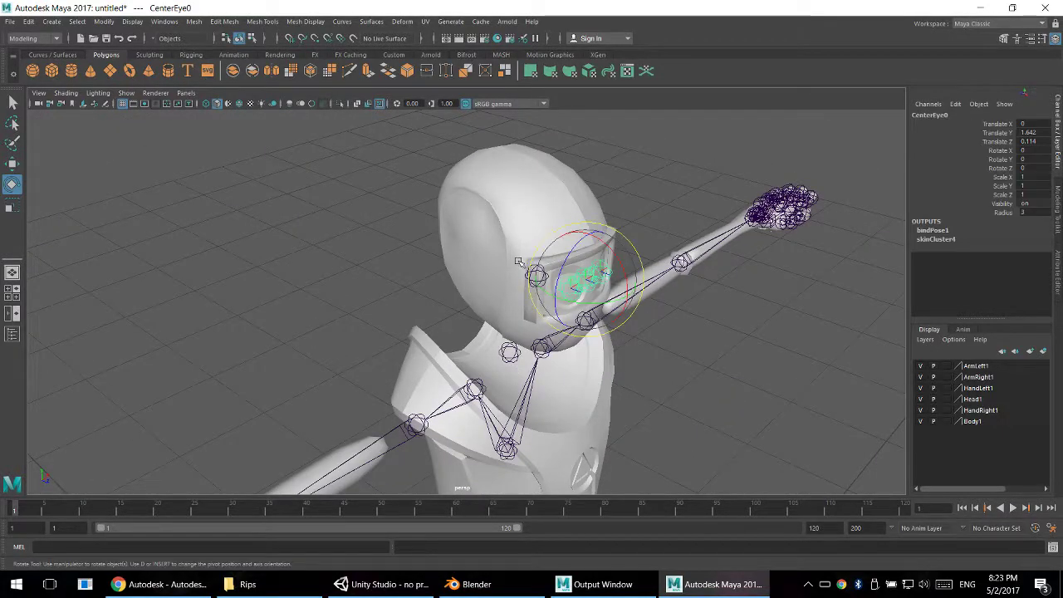
- Parent the CenterEye0 joint, together with its eye joints, to the CenterHead0 joint
key(q)
click(537, 276)
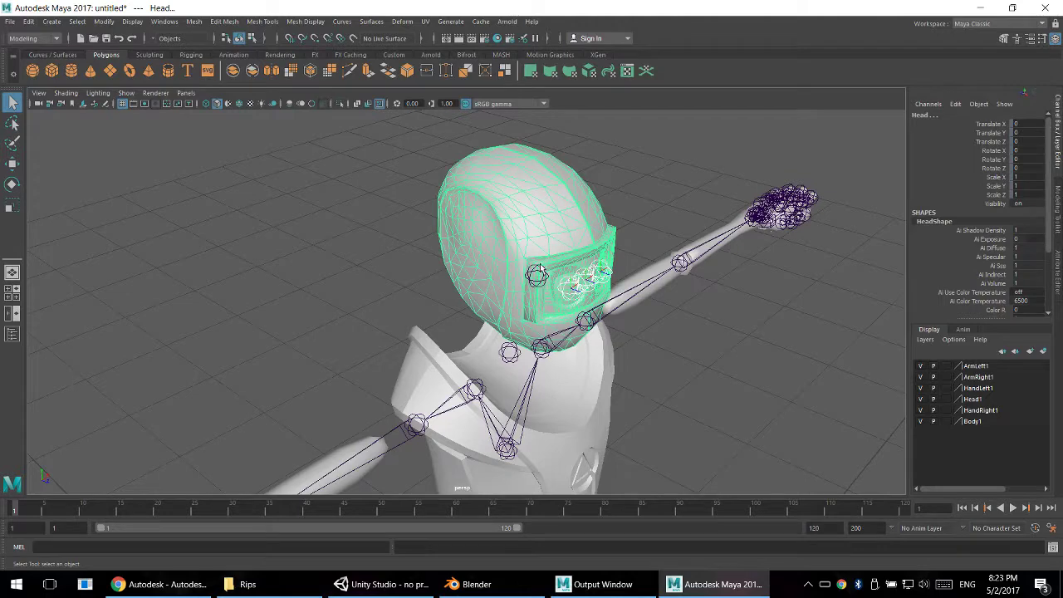
click(579, 282)
click(539, 274)
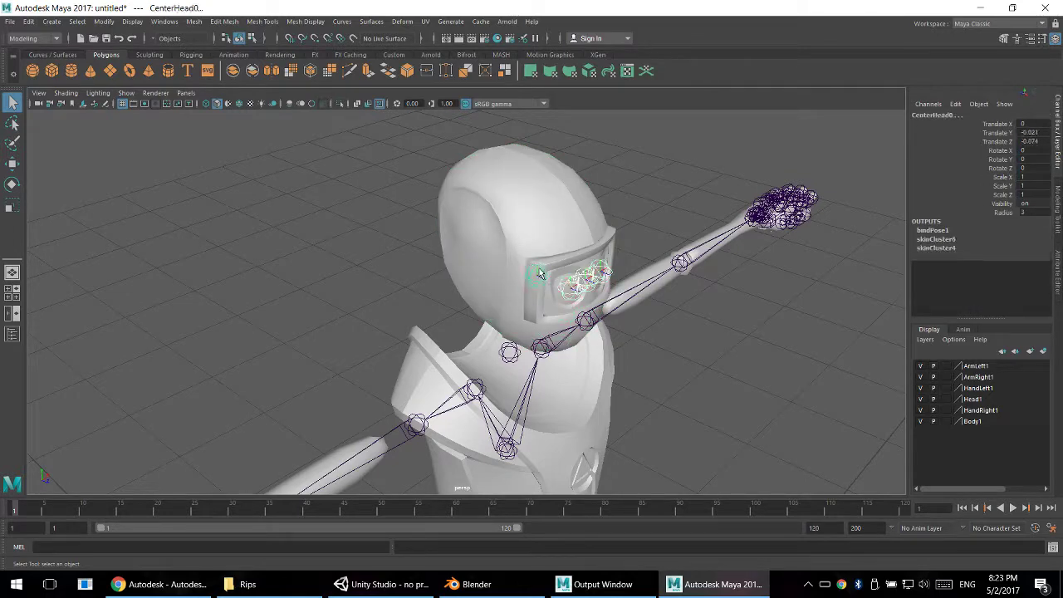
key(p)
- Parent the CenterHead0 joint to CenterNeck0, and CenterNeck0 to the CenterSpine2 joint in the chest
alt+drag(551, 319, 549, 265)
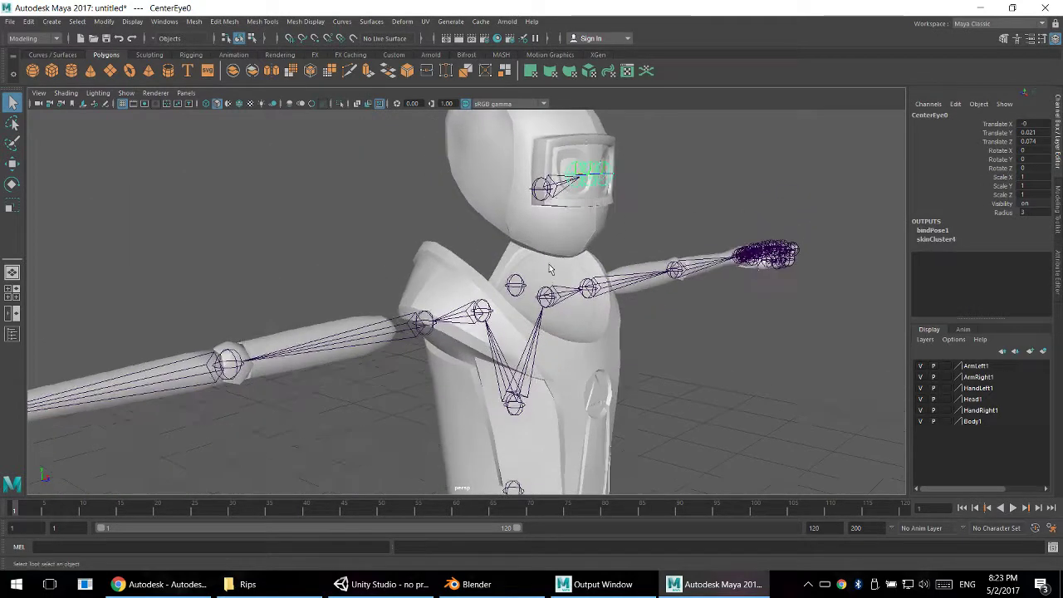
click(538, 198)
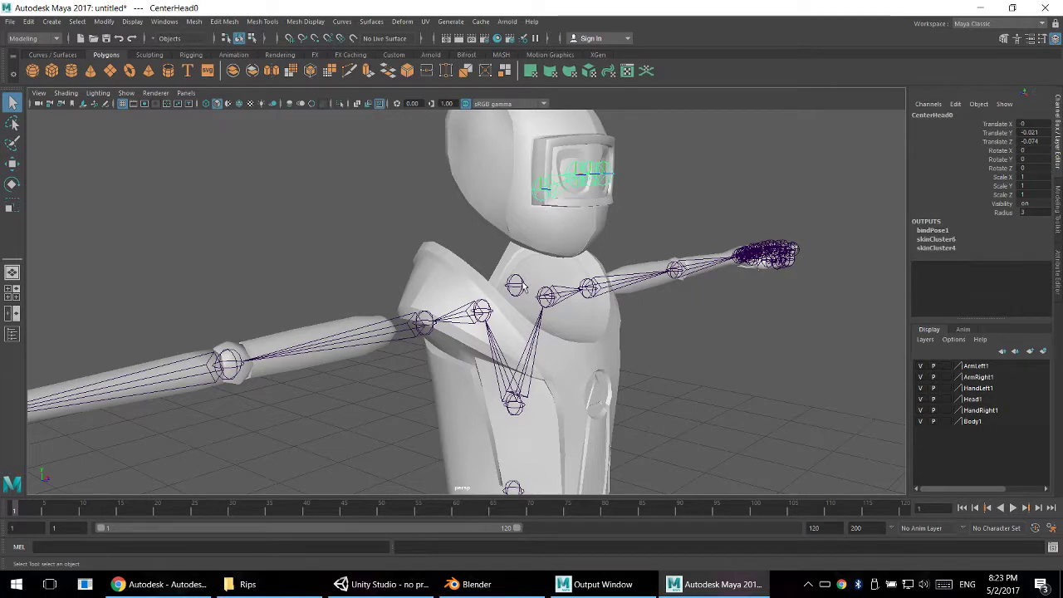
click(516, 286)
key(p)
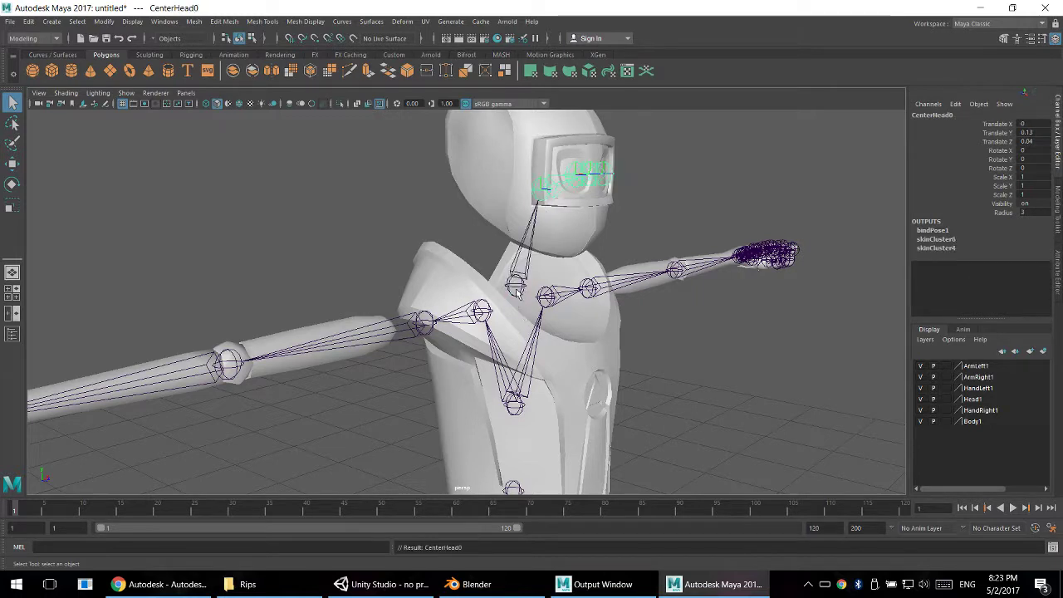
click(516, 290)
click(514, 289)
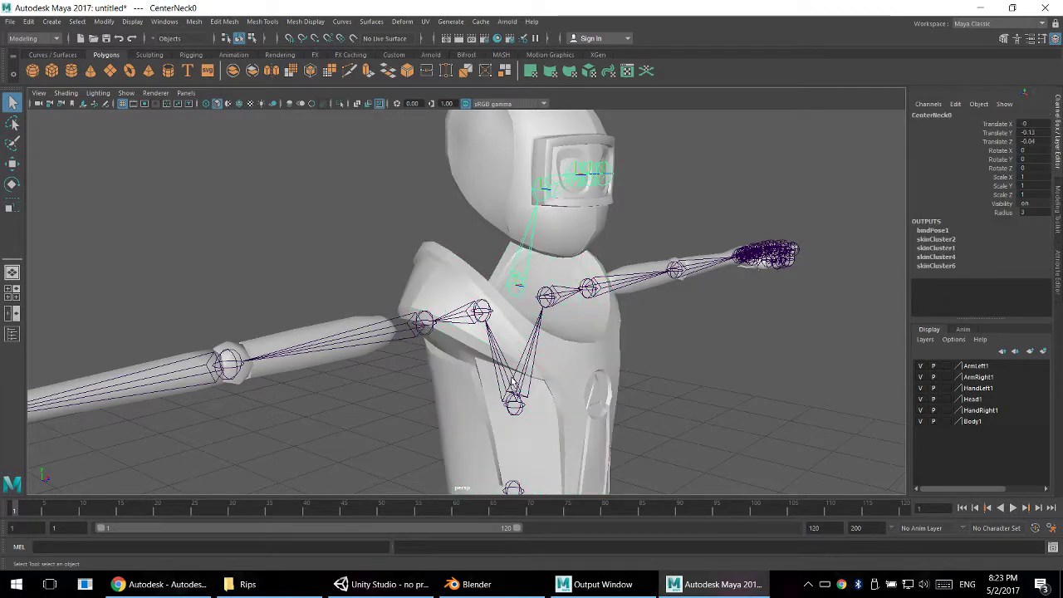
click(515, 399)
key(p)
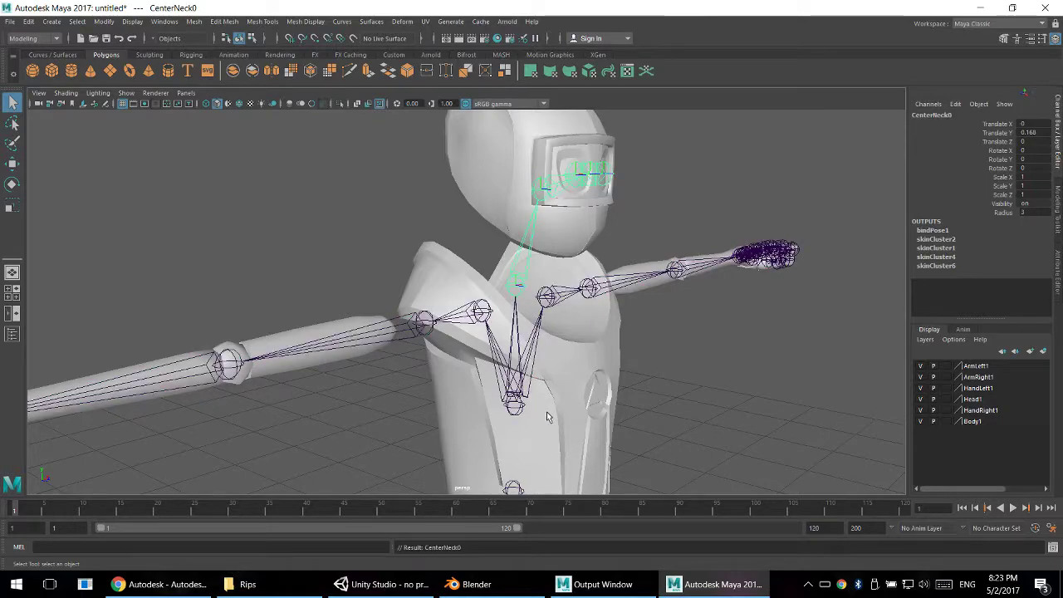
- Parent the CenterSpine2 joint to CenterSpine1, the spine joint directly below it
alt+middle_drag(547, 417, 512, 184)
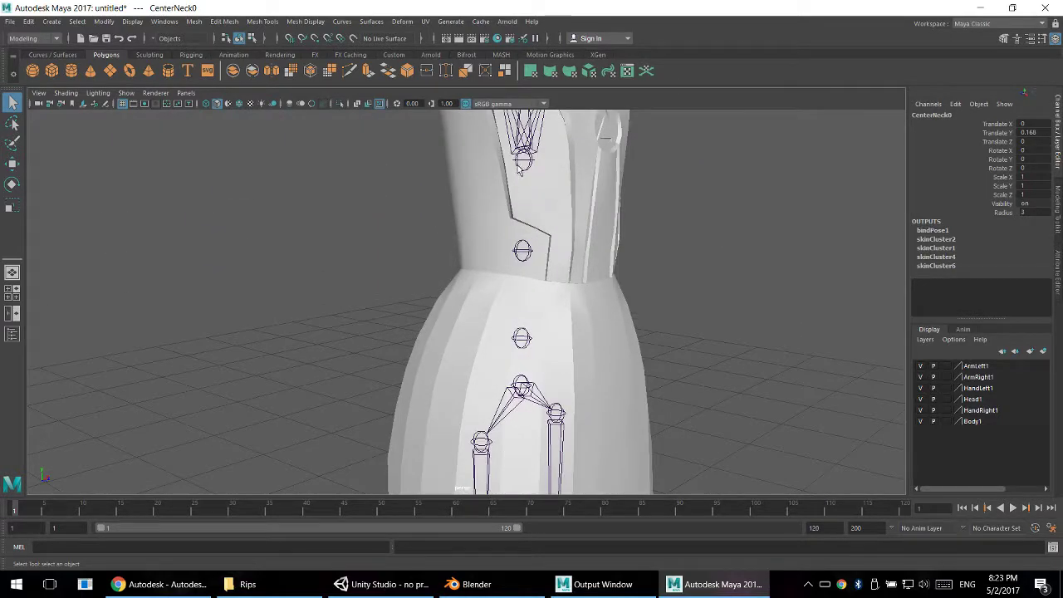
click(519, 165)
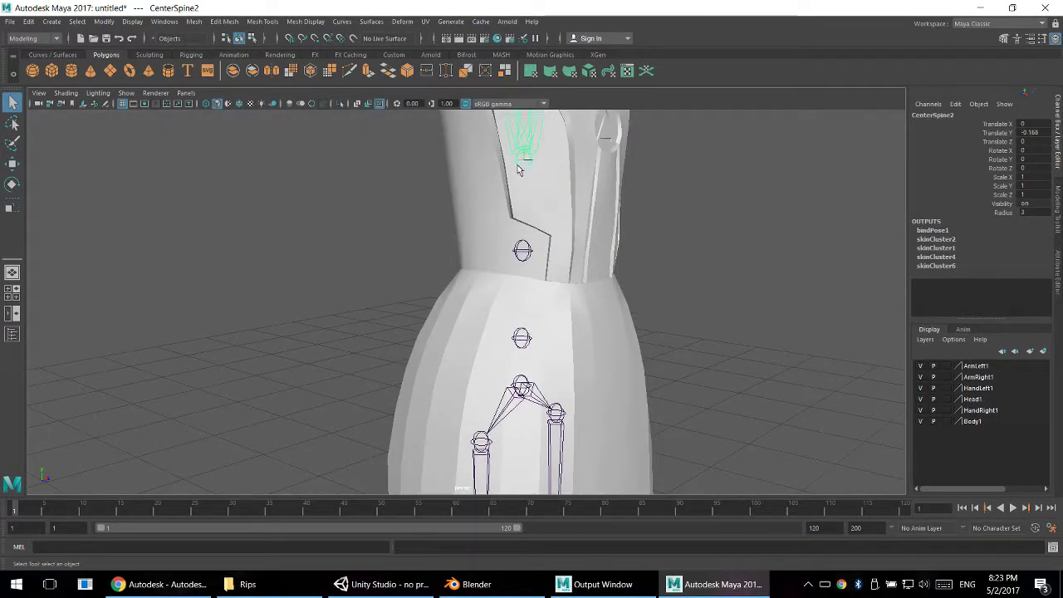
click(525, 254)
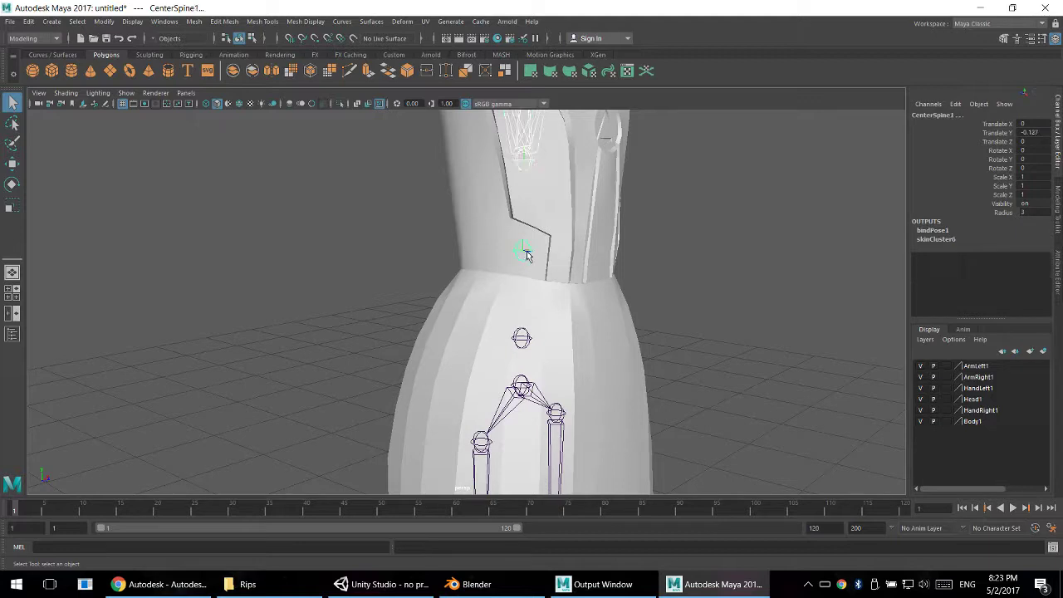
- Parent CenterSpine1 to CenterSpine0, and CenterSpine0 to the CenterHips0 joint
shift+click(522, 339)
key(p)
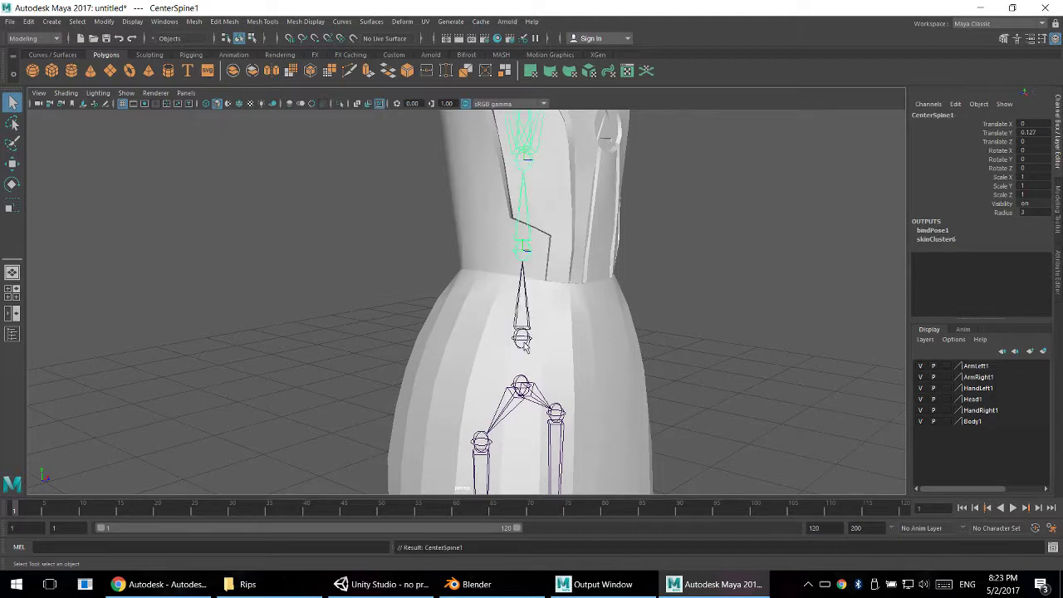
click(521, 384)
key(p)
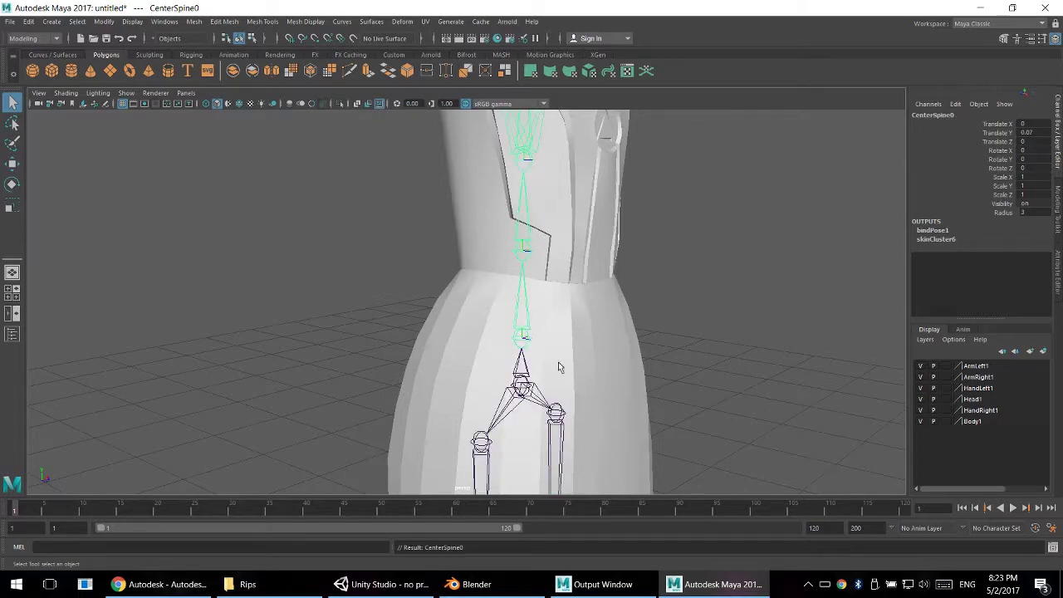
- Test the spine hierarchy by rotating CenterSpine0 about 15° around X and bending CenterSpine1 and CenterSpine2 forward
scroll(562, 373, down, 5)
alt+drag(565, 377, 605, 358)
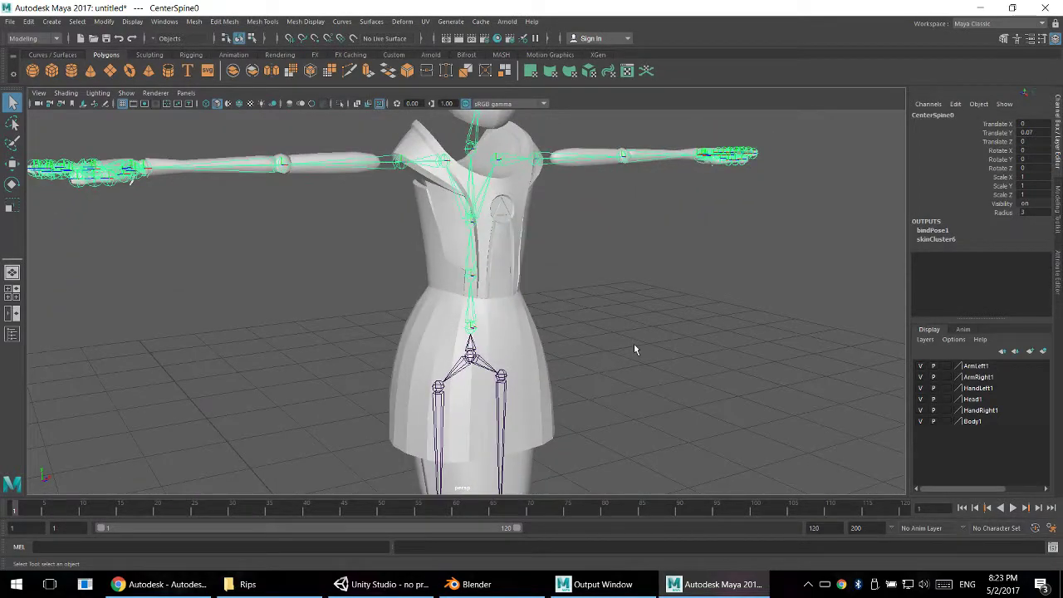
click(634, 349)
click(471, 328)
key(e)
drag(487, 306, 504, 316)
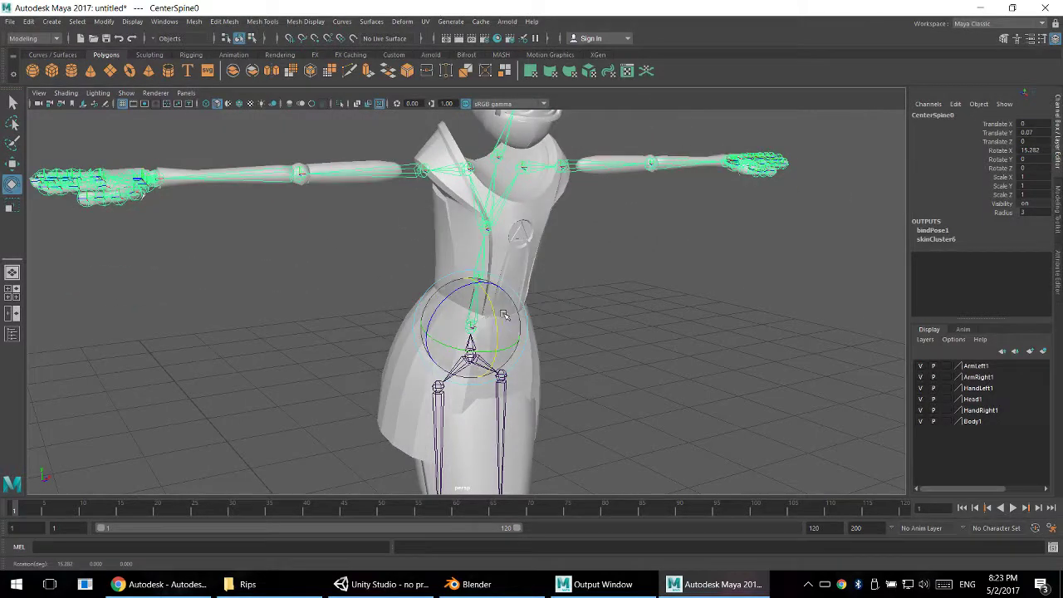
click(620, 256)
click(479, 279)
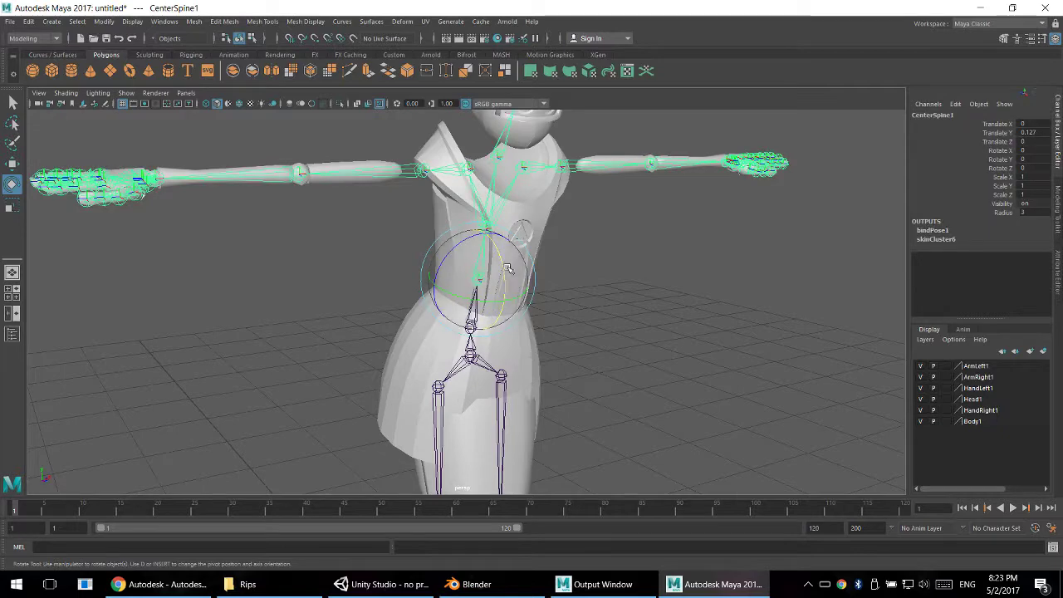
drag(510, 267, 528, 284)
click(555, 283)
click(498, 243)
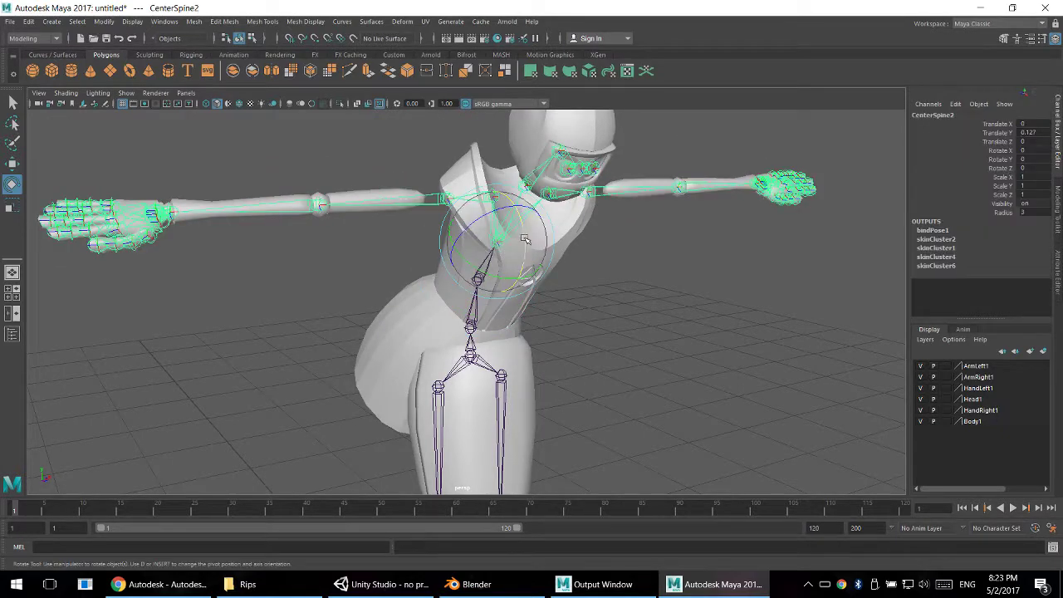
drag(498, 243, 563, 209)
- Undo the test rotations of the spine joints and clear the joint selection
key(ctrl+z)
key(ctrl+z)
key(ctrl+z)
key(ctrl+z)
key(ctrl+z)
key(ctrl+z)
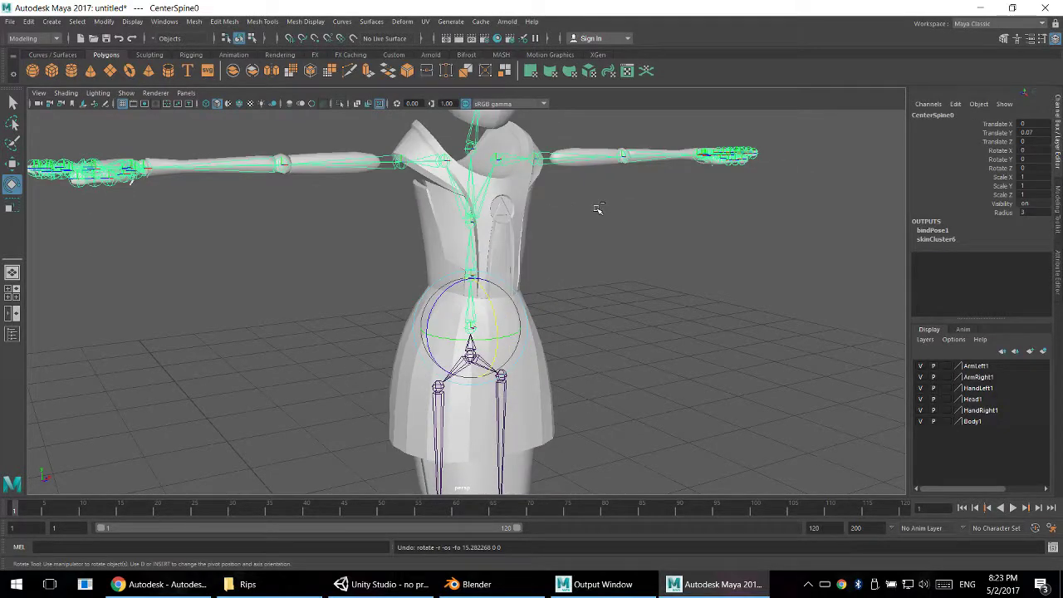
key(ctrl+z)
- Parent the CenterHips0 joint to the root joint at the grid origin between the feet, and deselect the skeleton
alt+drag(599, 259, 653, 262)
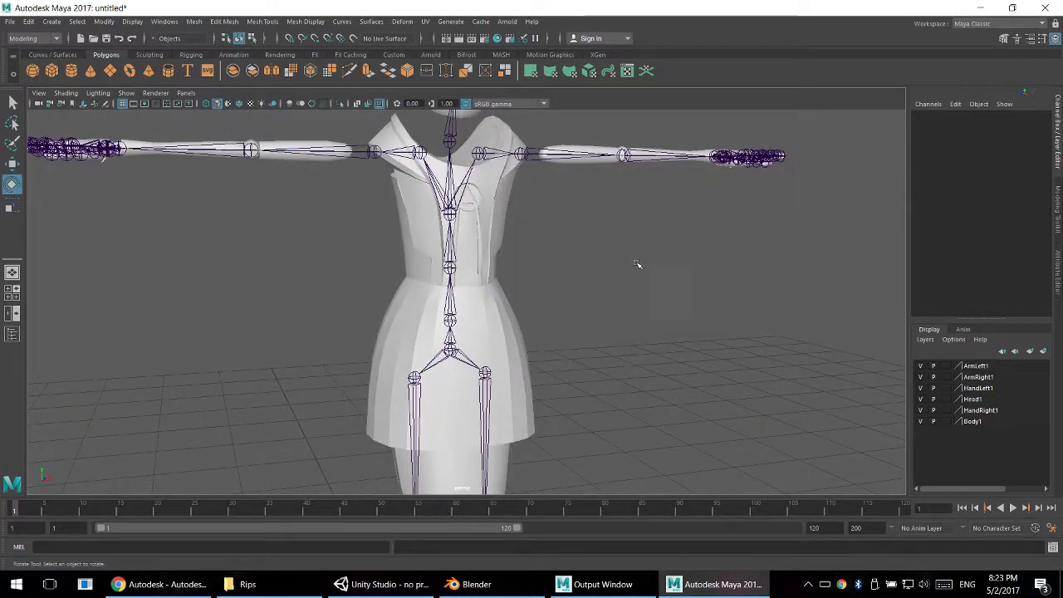
alt+middle_drag(637, 264, 647, 394)
alt+drag(648, 394, 491, 393)
alt+middle_drag(491, 394, 516, 310)
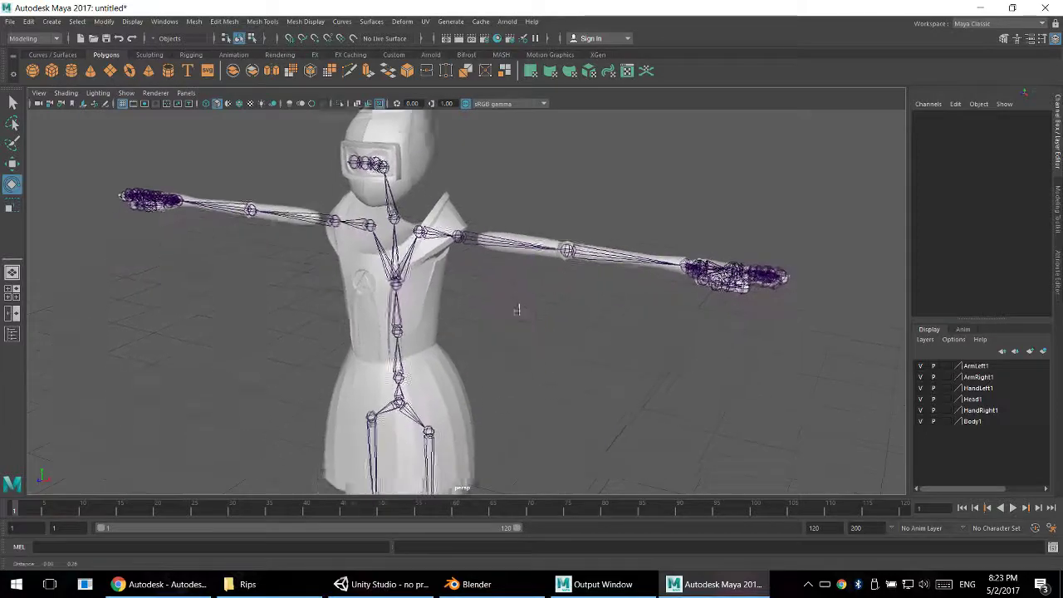
alt+right_drag(516, 310, 543, 332)
alt+drag(543, 332, 508, 256)
click(505, 431)
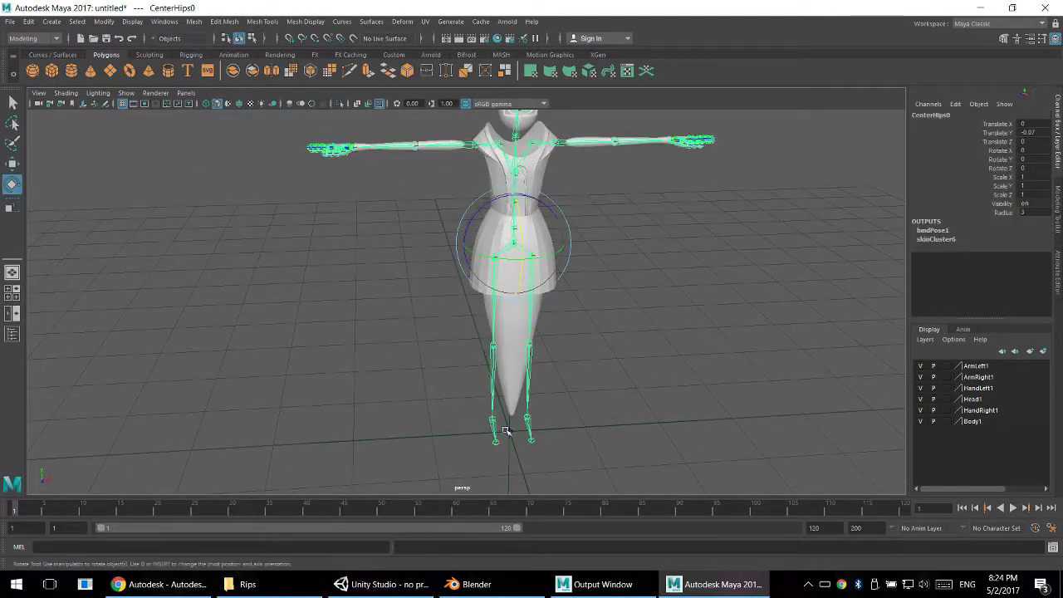
click(509, 431)
key(Down)
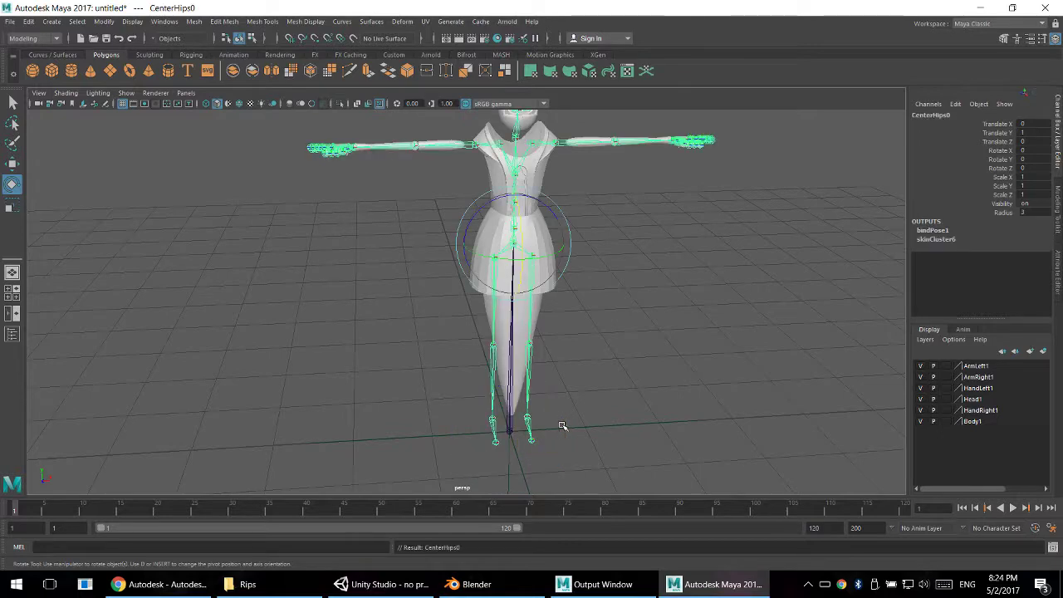
click(577, 412)
- Display the model shaded with its texture maps and inspect the complete skeleton from several angles
alt+drag(596, 304, 565, 294)
alt+middle_drag(564, 294, 574, 365)
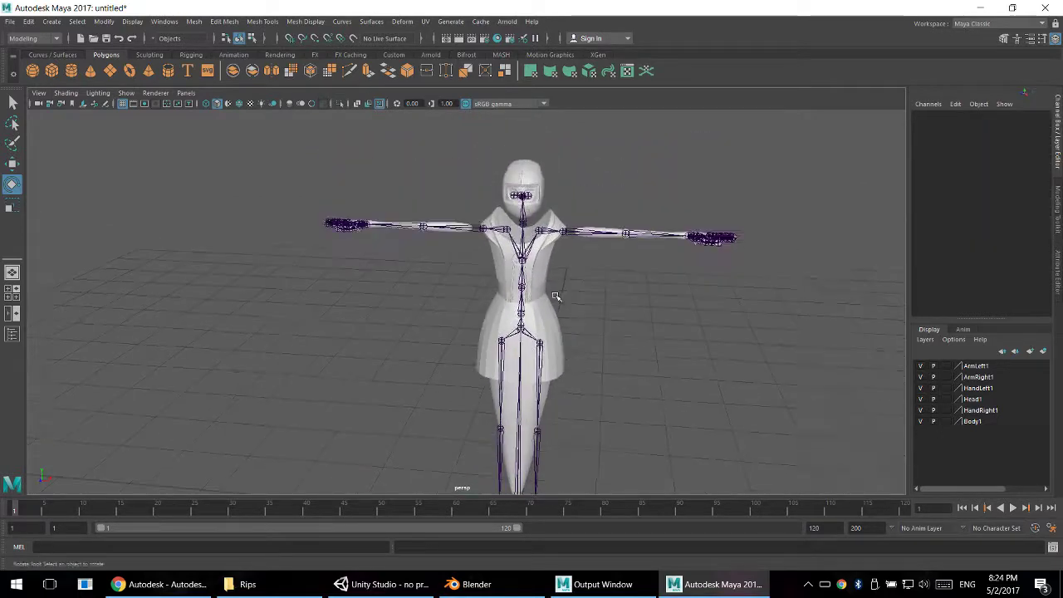
alt+drag(557, 294, 500, 301)
scroll(500, 300, down, 3)
mouse_move(511, 306)
alt+middle_down()
mouse_move(493, 238)
mouse_move(495, 297)
alt+middle_up()
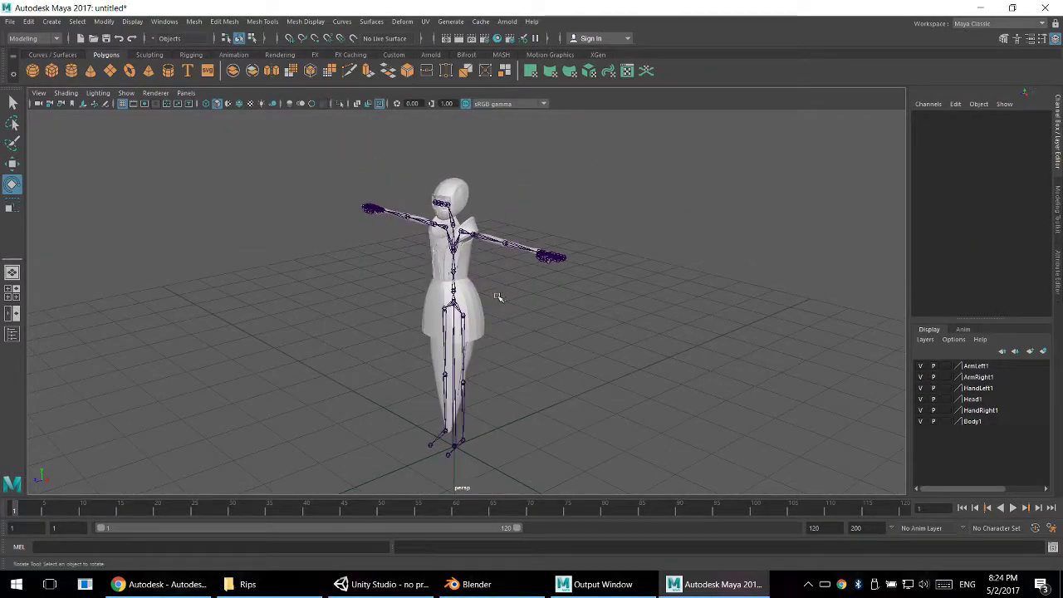
scroll(486, 296, up, 4)
key(6)
alt+drag(486, 289, 604, 275)
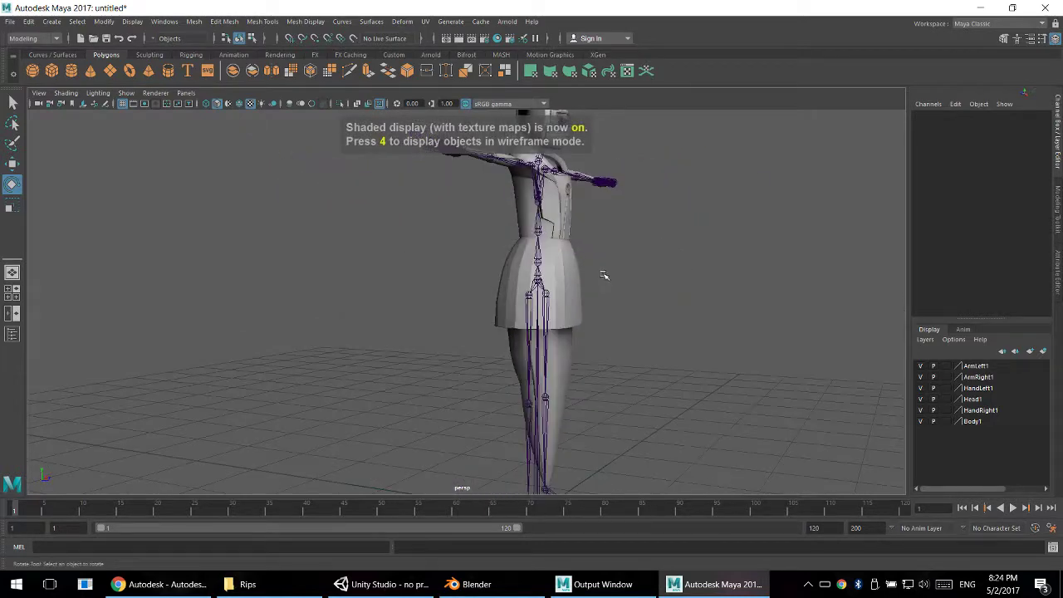
alt+middle_drag(613, 249, 565, 368)
scroll(494, 242, up, 4)
alt+drag(619, 264, 581, 290)
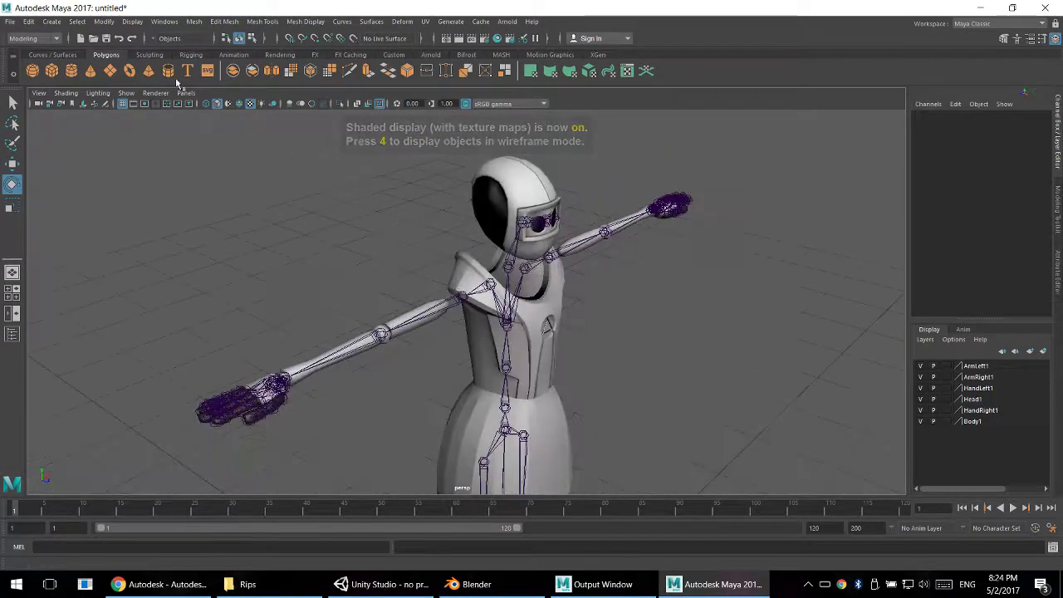
- Switch the viewport to flat lighting and turn off X-ray display of the joints
click(98, 92)
click(130, 147)
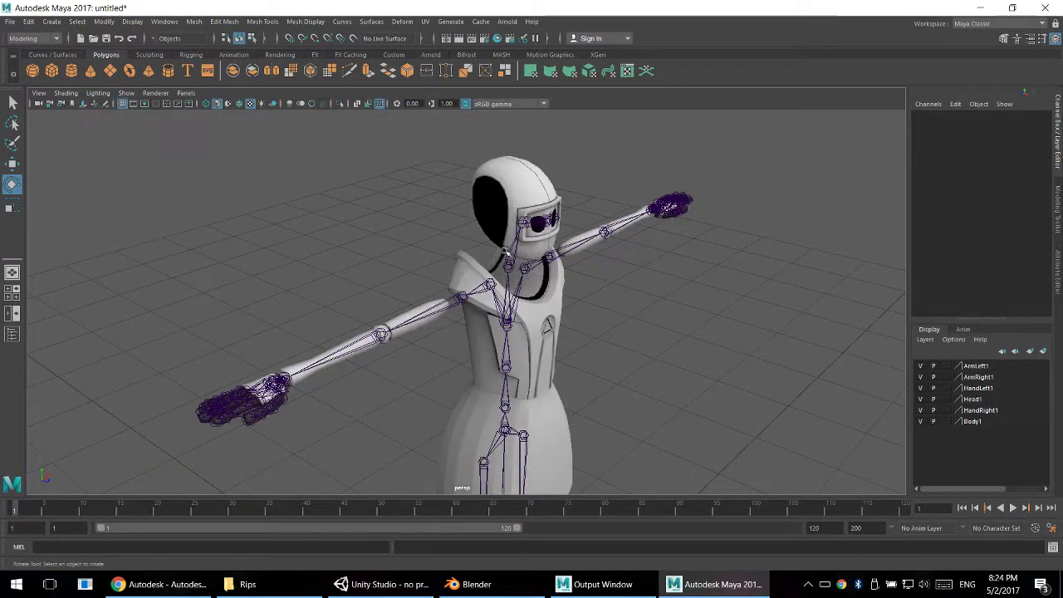
alt+drag(507, 291, 656, 204)
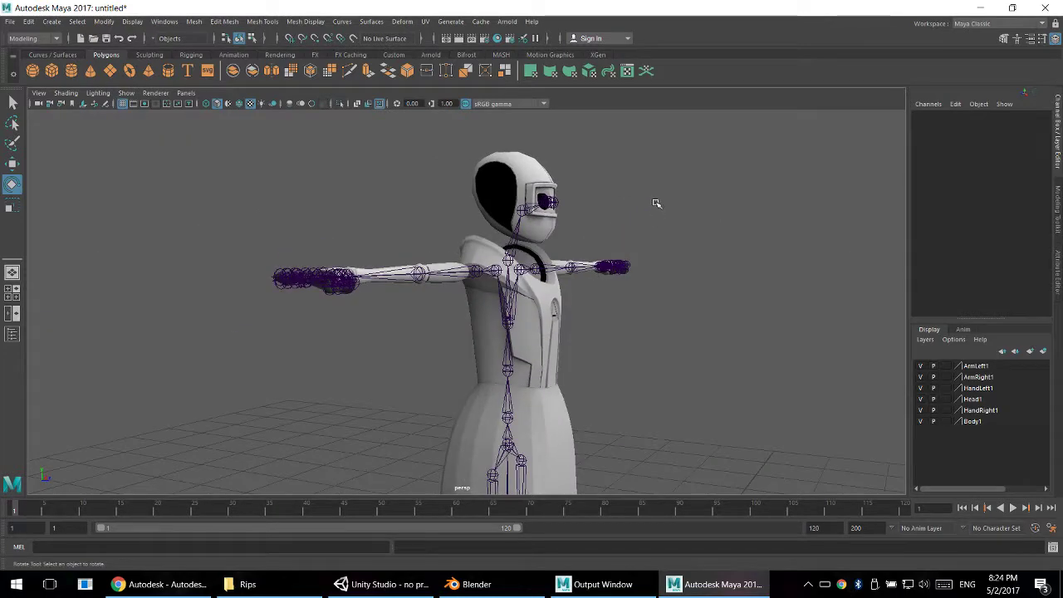
click(379, 105)
alt+drag(606, 281, 577, 325)
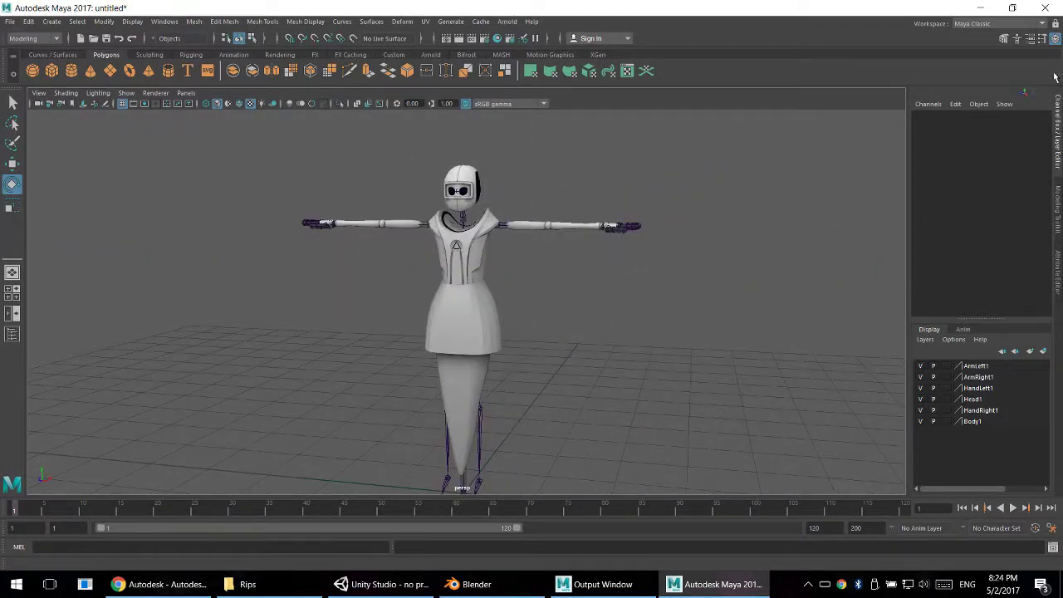
- Close Maya without saving the scene
click(1046, 7)
click(539, 291)
click(501, 586)
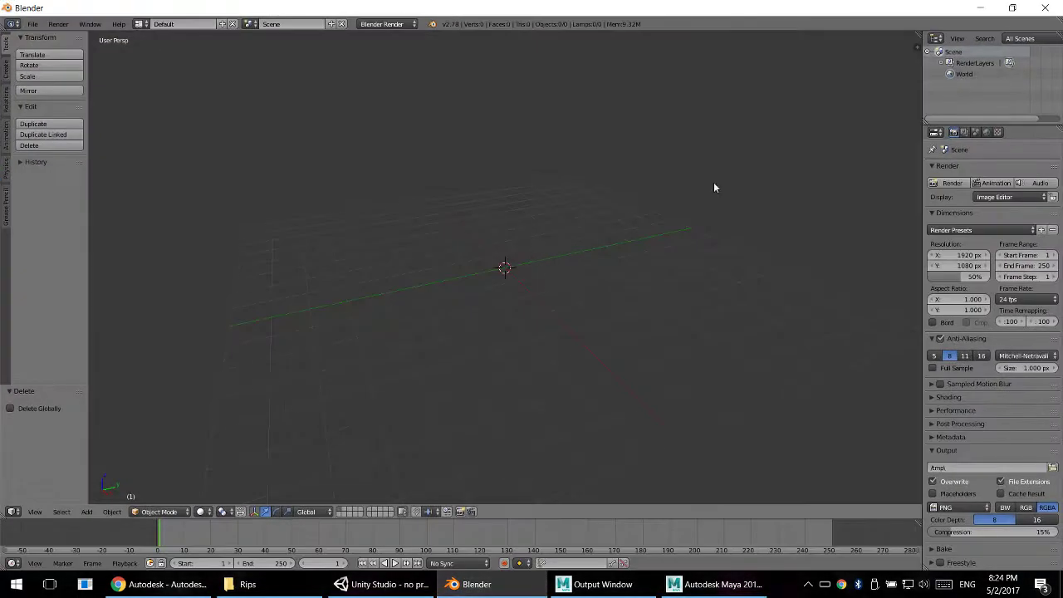
click(1046, 9)
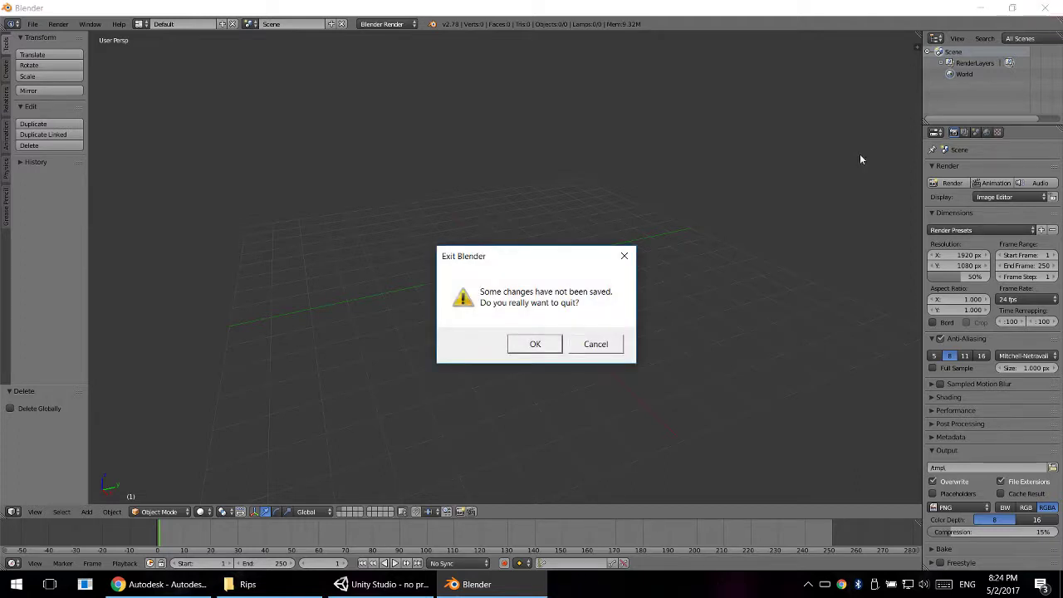
click(594, 344)
- Launch Maya again from the Windows application search
key(super)
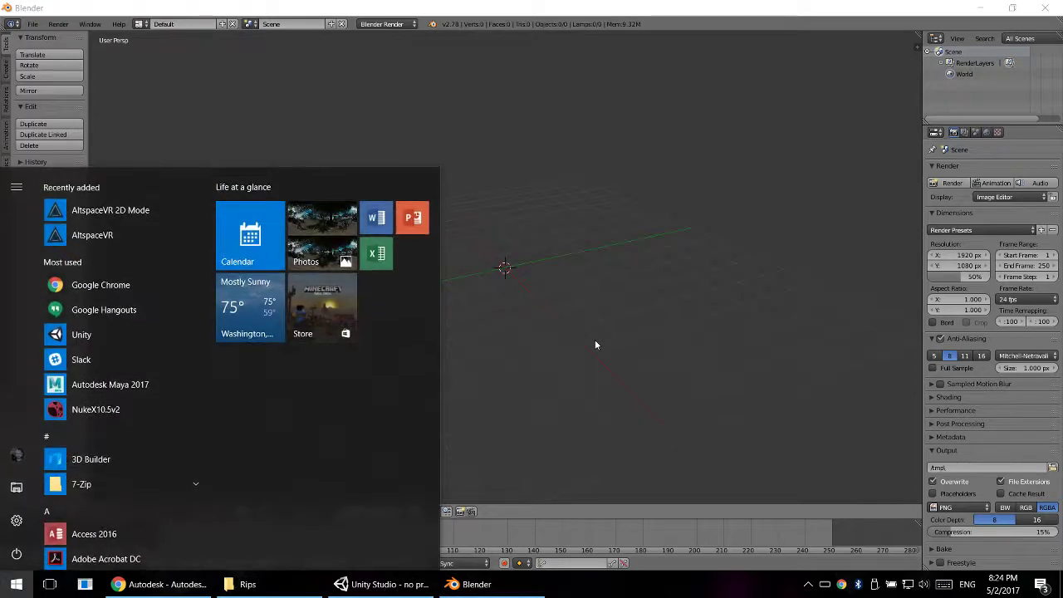
text(maya)
key(Return)
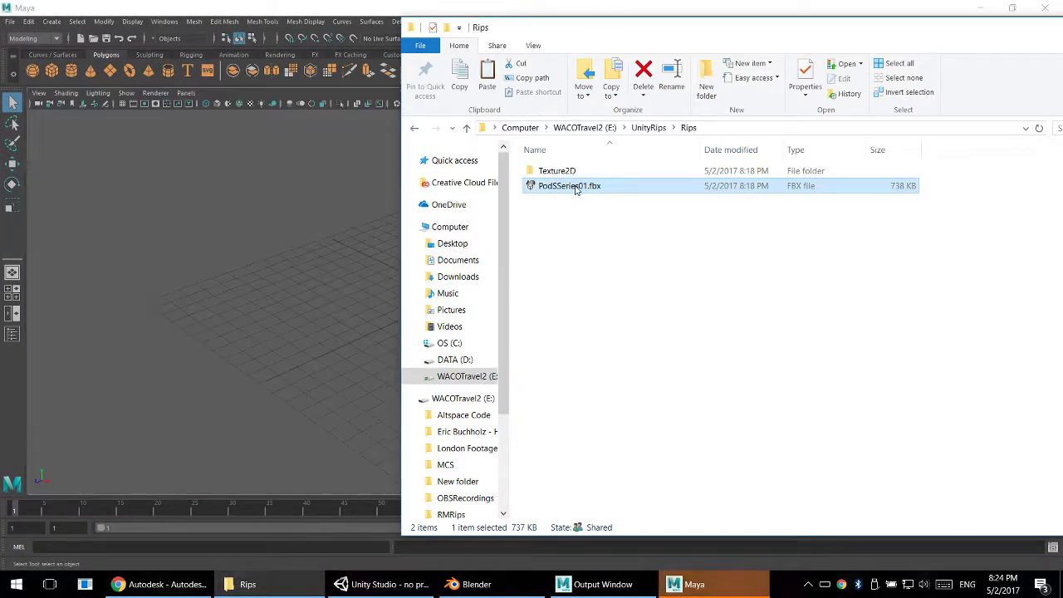
- Import PodSSeries01.fbx from the Rips folder into the empty Maya scene, retrying after the file-type error
drag(574, 185, 258, 229)
click(517, 295)
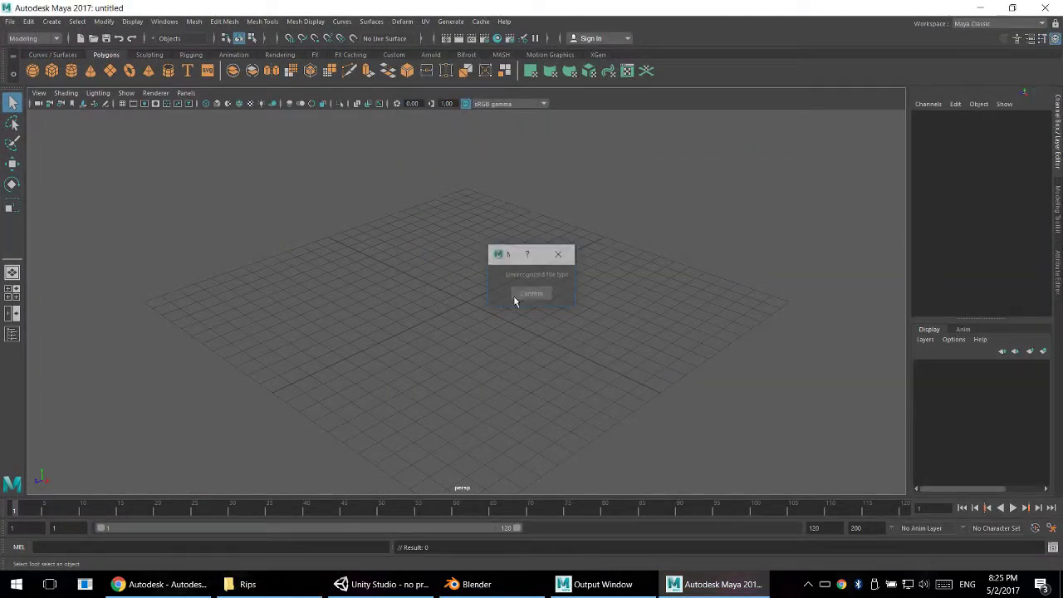
key(alt+Tab)
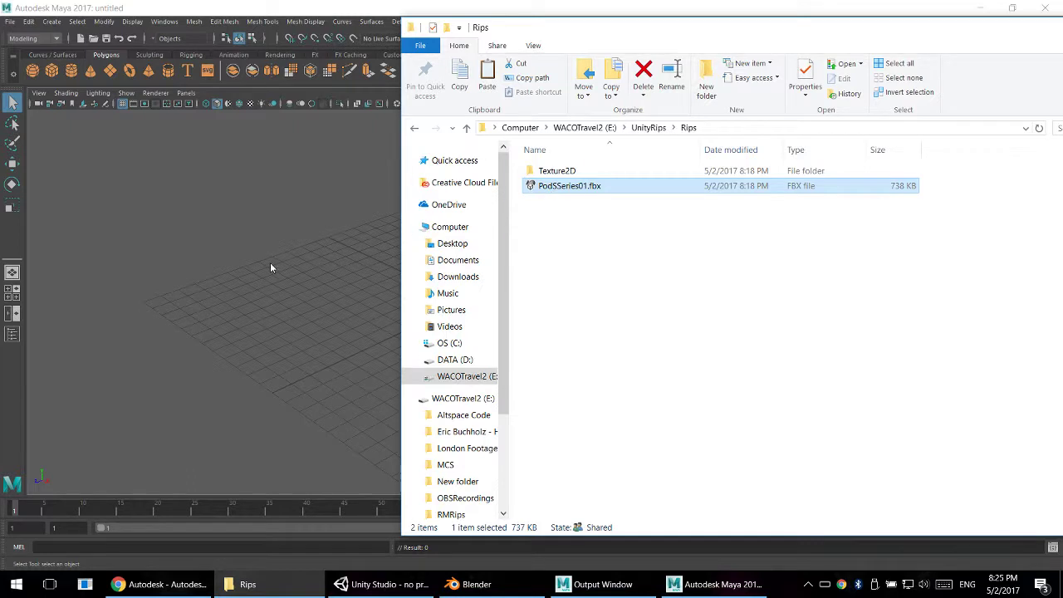
drag(270, 267, 278, 274)
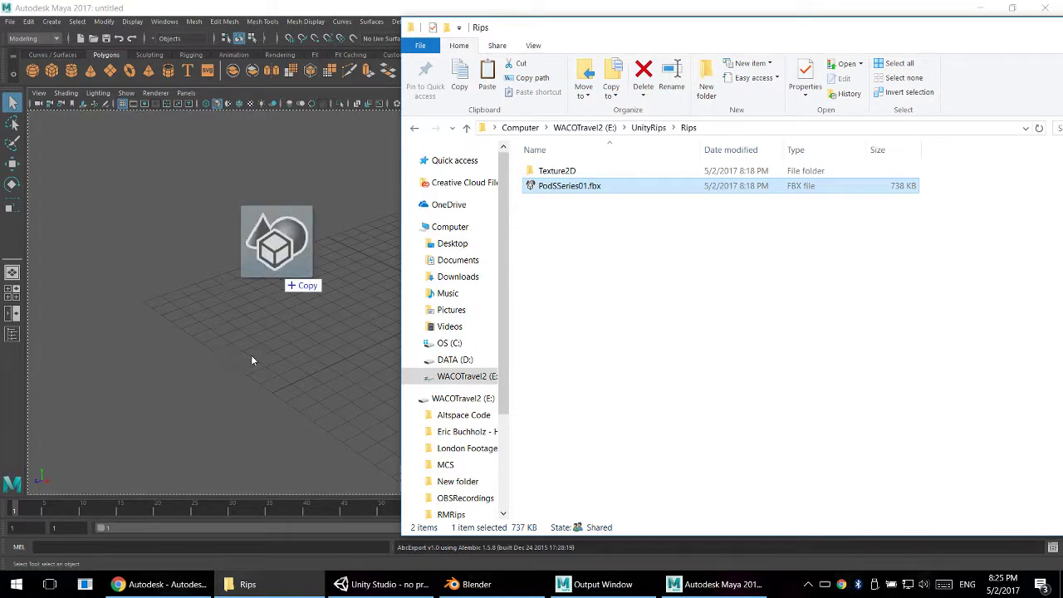
- Complete the PodSSeries01.fbx import, dismissing its warnings, and select the PodSSeries01 group in the scene hierarchy
drag(253, 360, 283, 365)
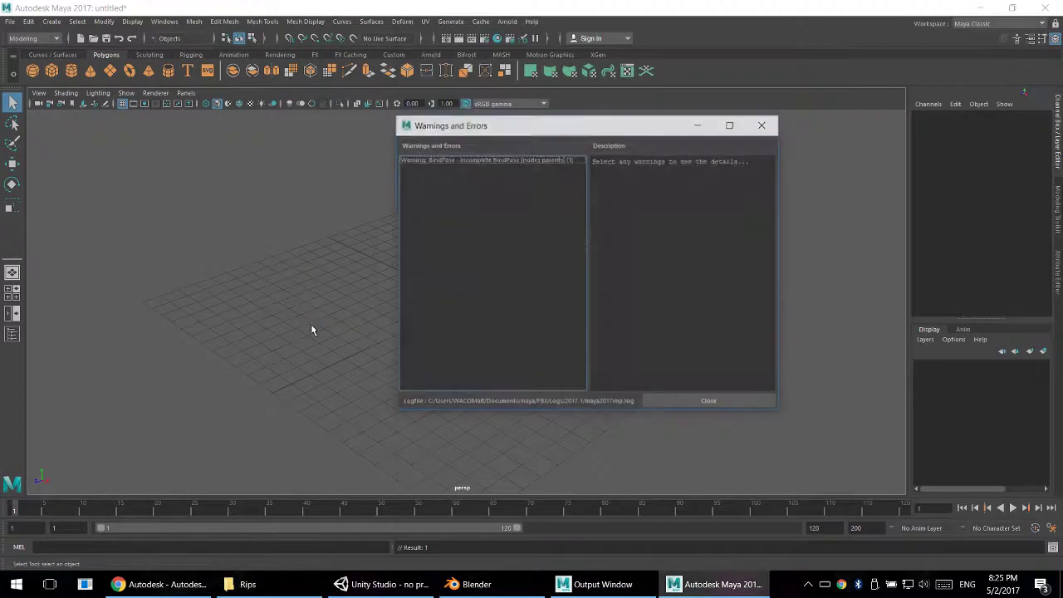
click(676, 404)
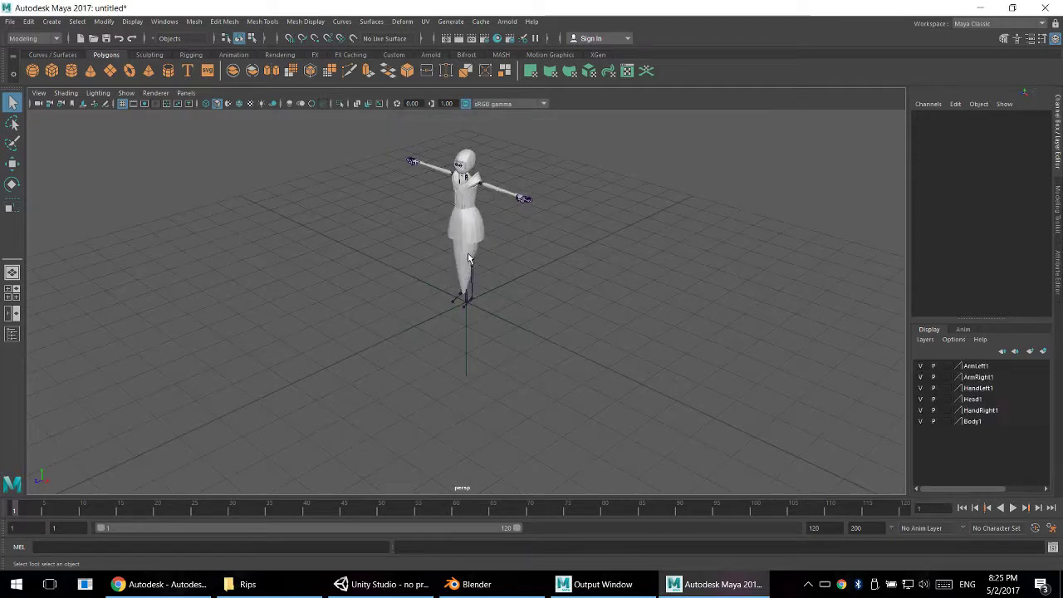
alt+drag(469, 259, 450, 338)
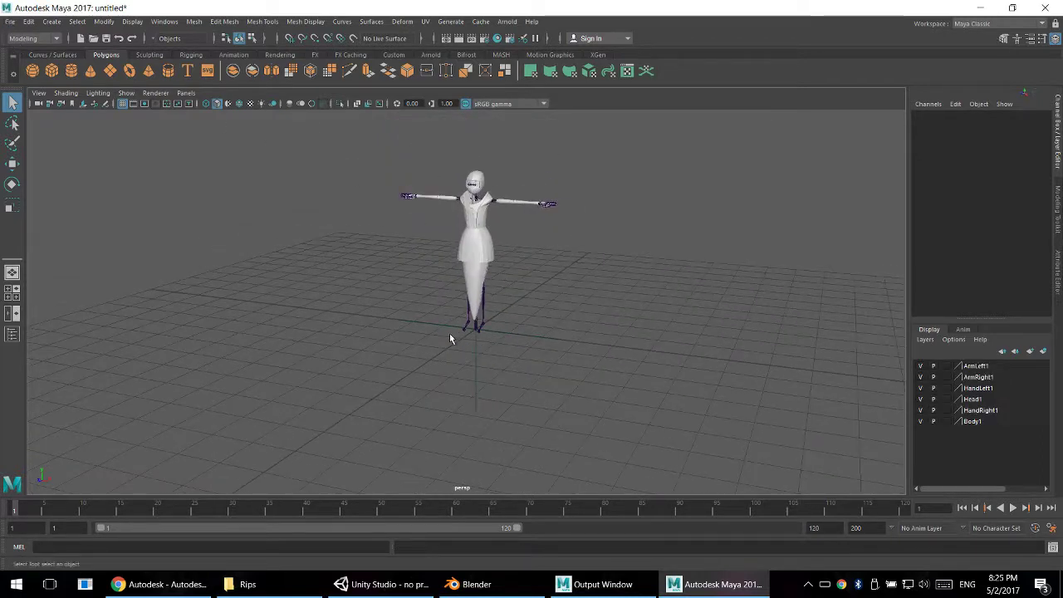
click(12, 334)
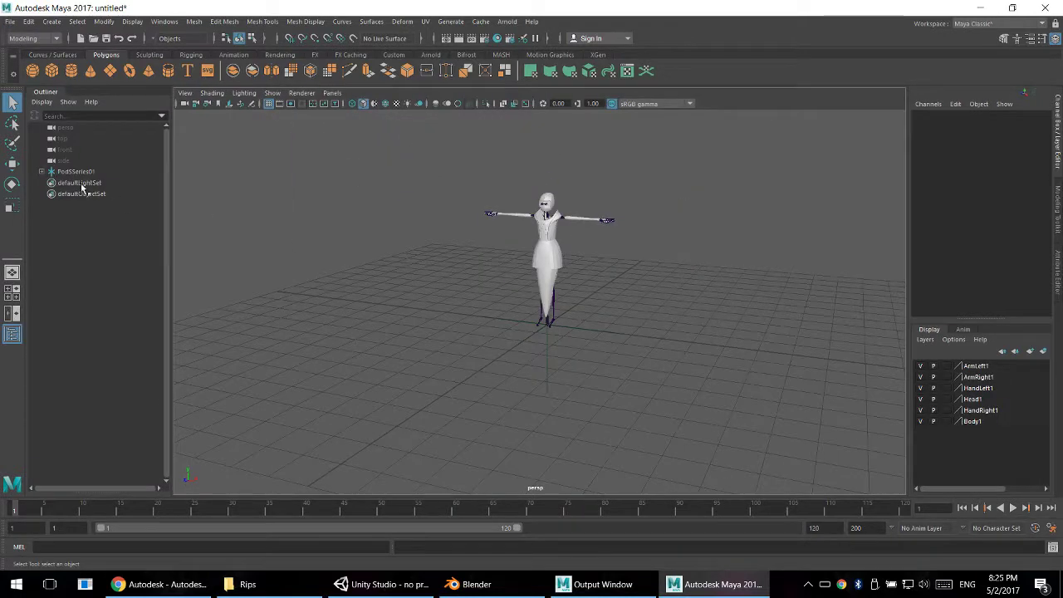
click(66, 172)
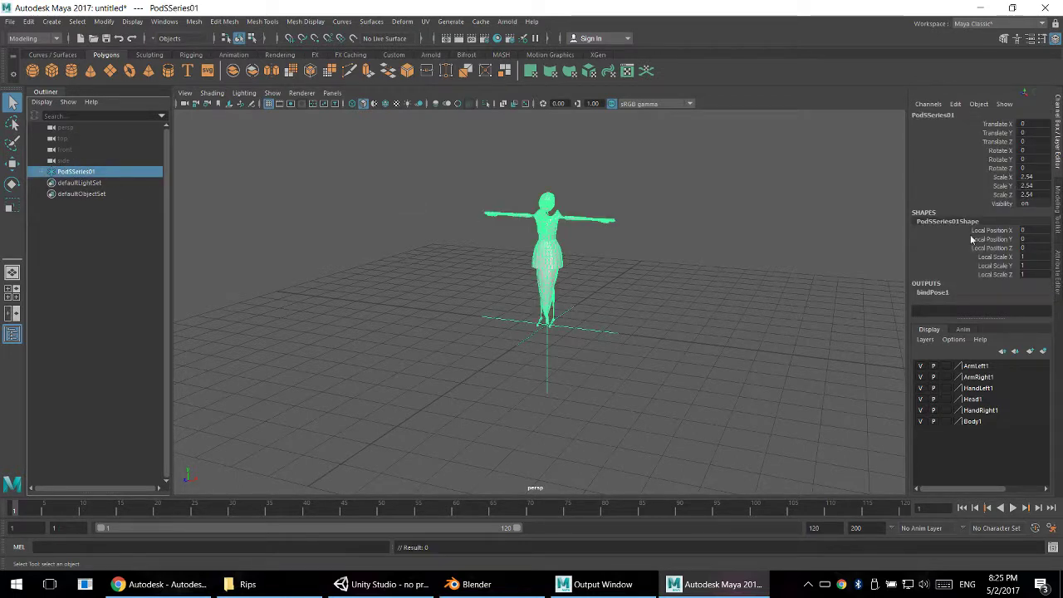
- Try a scale of 1 on the X, Y and Z axes of PodSSeries01, inspect the model, and undo the change
drag(1032, 179, 1037, 193)
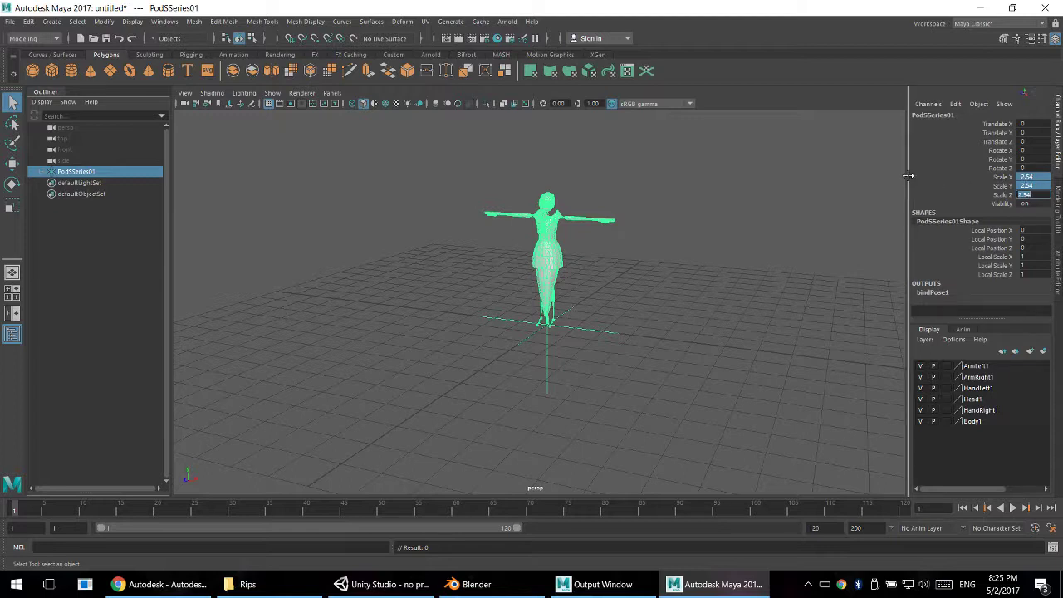
mouse_move(909, 176)
mouse_down()
mouse_move(842, 175)
mouse_move(911, 180)
mouse_up()
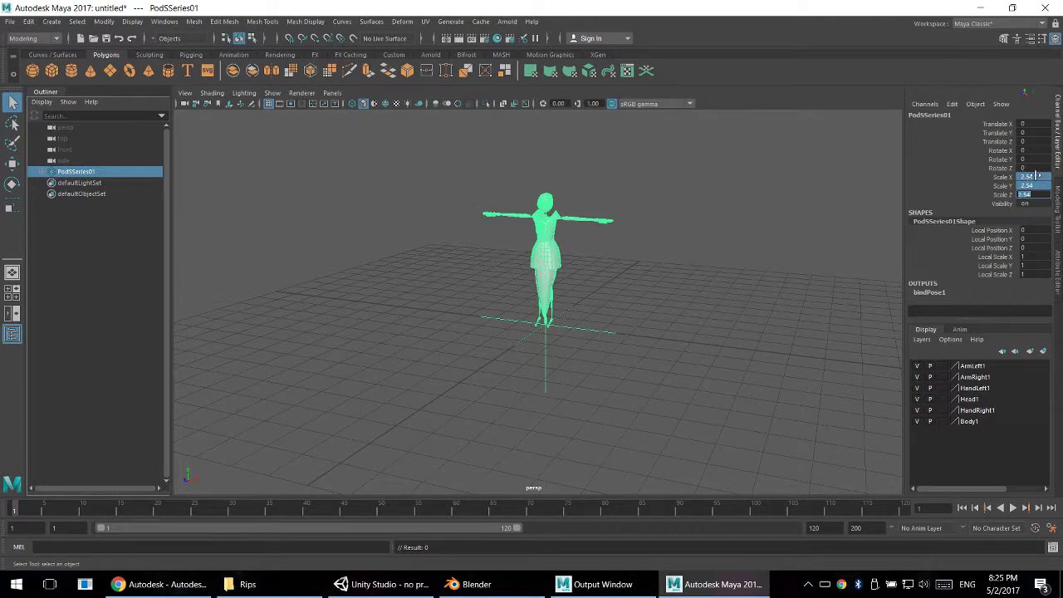
click(1030, 176)
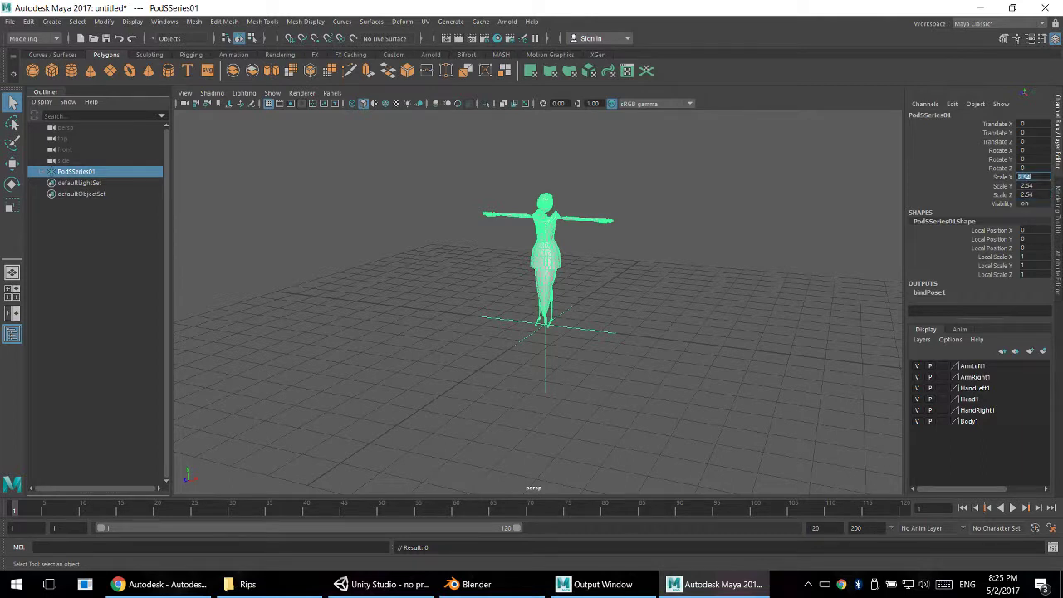
shift+click(1039, 194)
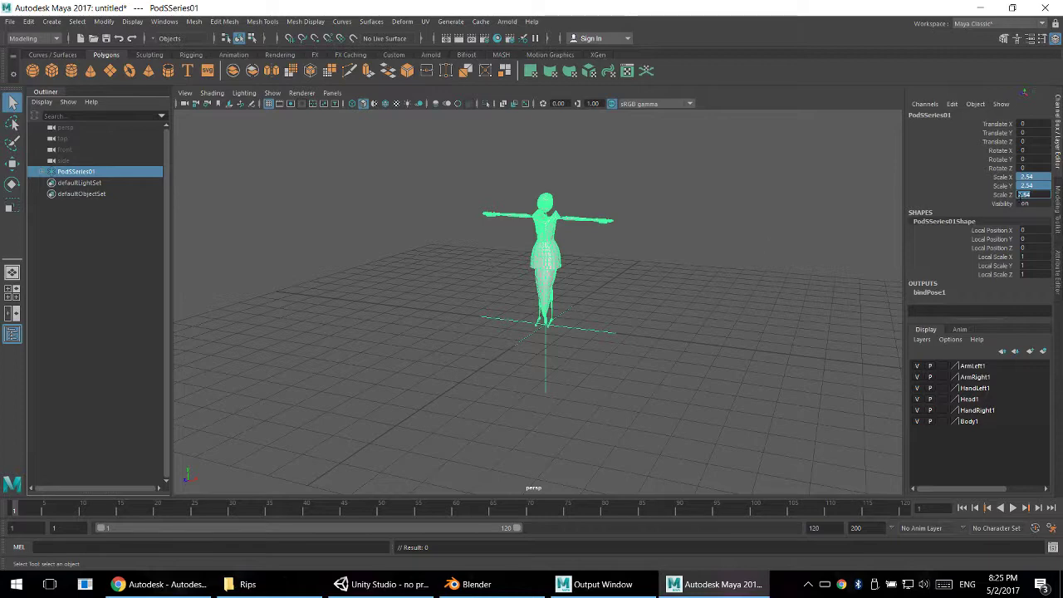
key(Return)
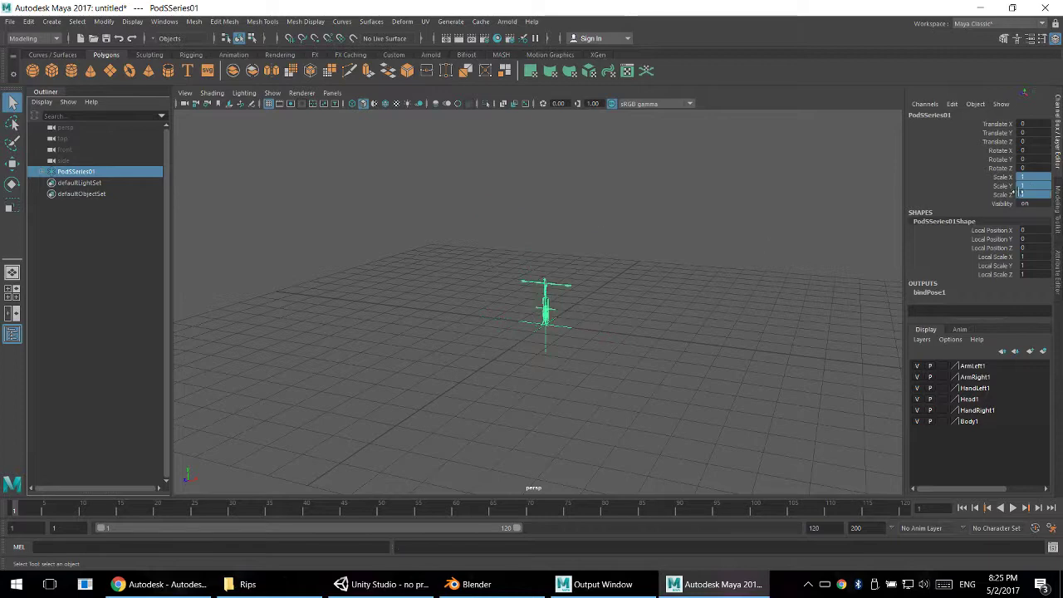
scroll(577, 392, up, 8)
alt+drag(580, 375, 655, 348)
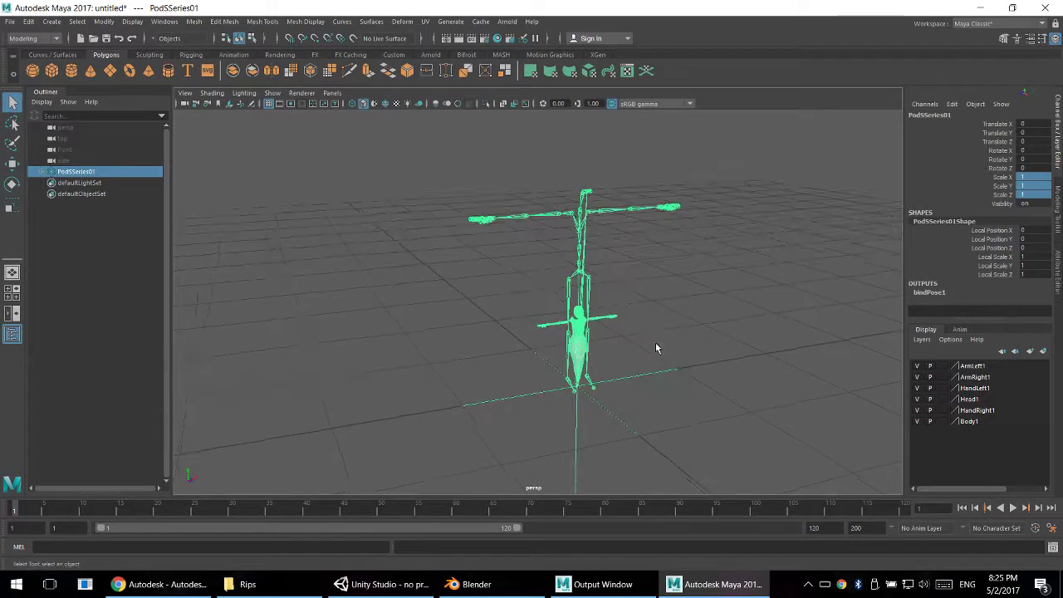
key(ctrl+z)
alt+middle_drag(466, 267, 474, 361)
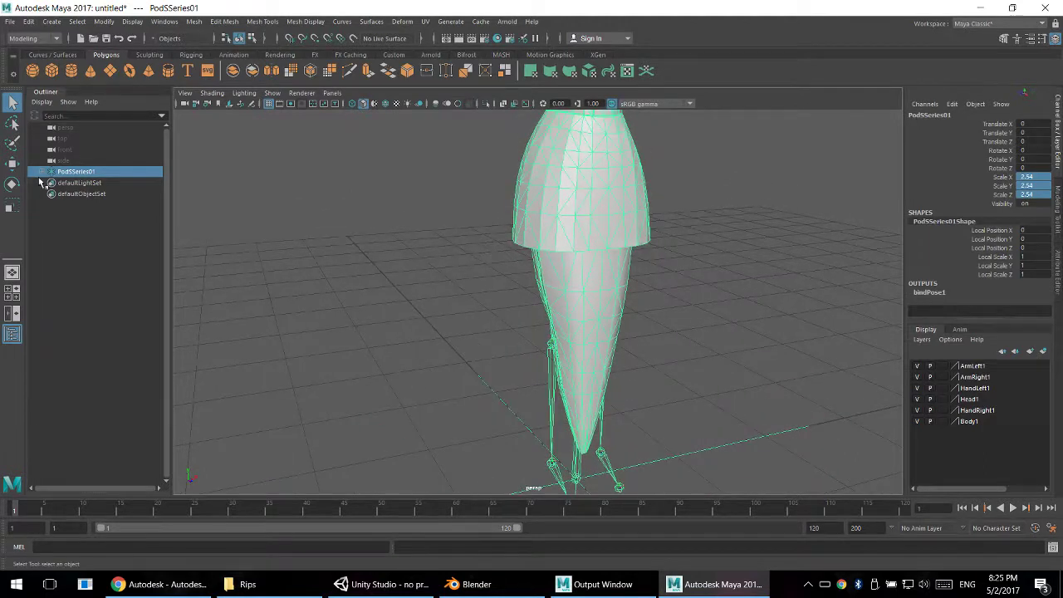
- Expand the PodSSeries01 group and select its base and Reference children together, leaving out the parent group
click(51, 171)
click(51, 171)
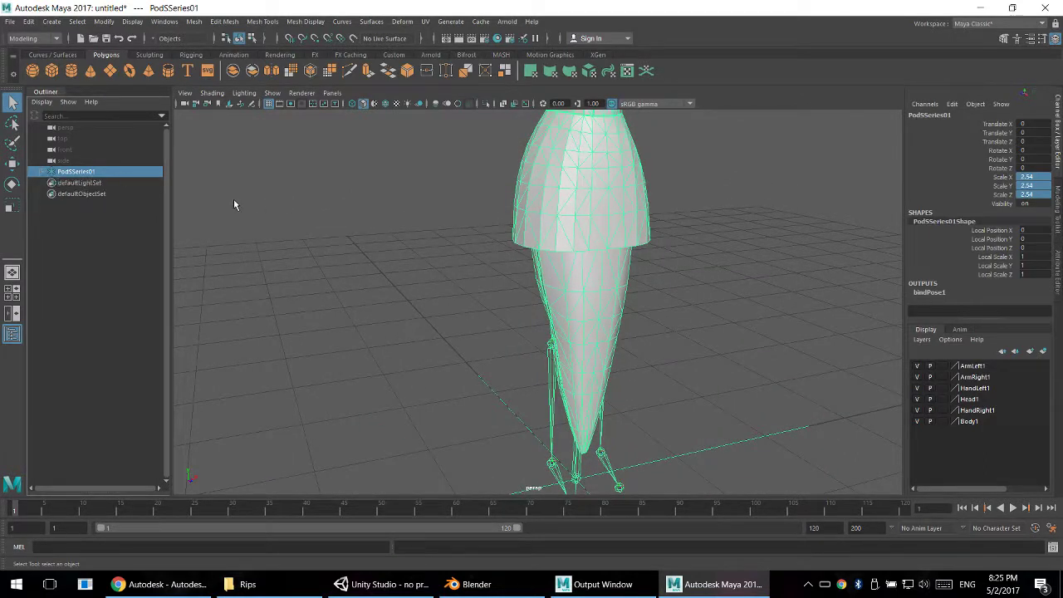
click(47, 175)
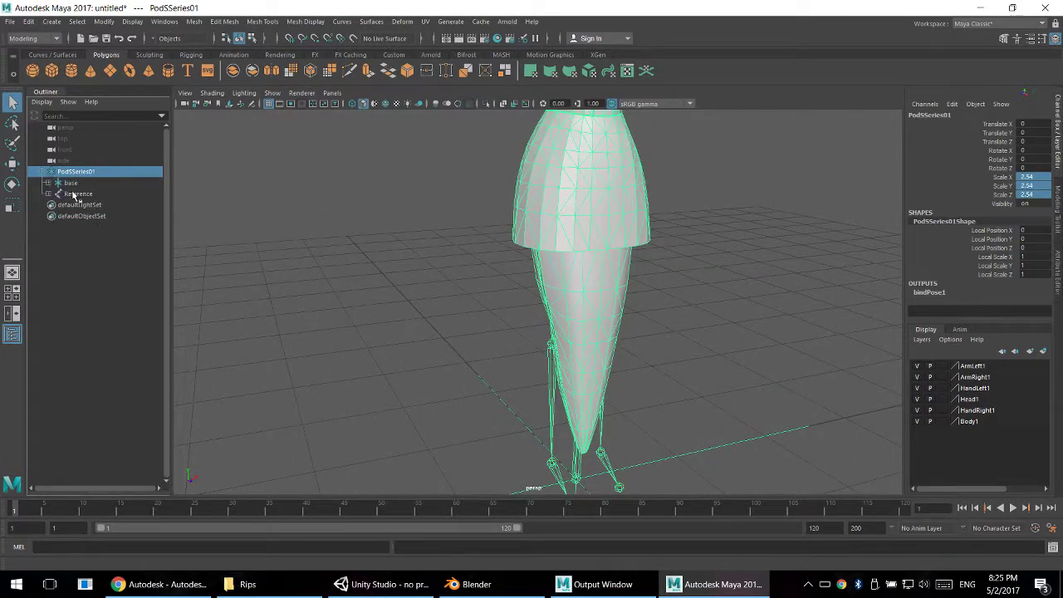
click(48, 183)
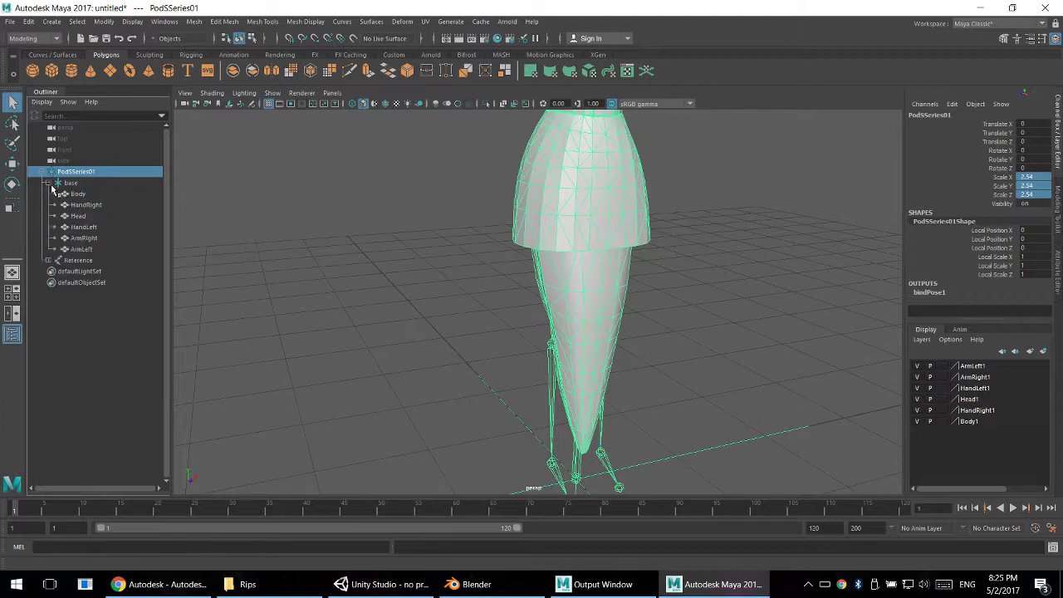
click(48, 183)
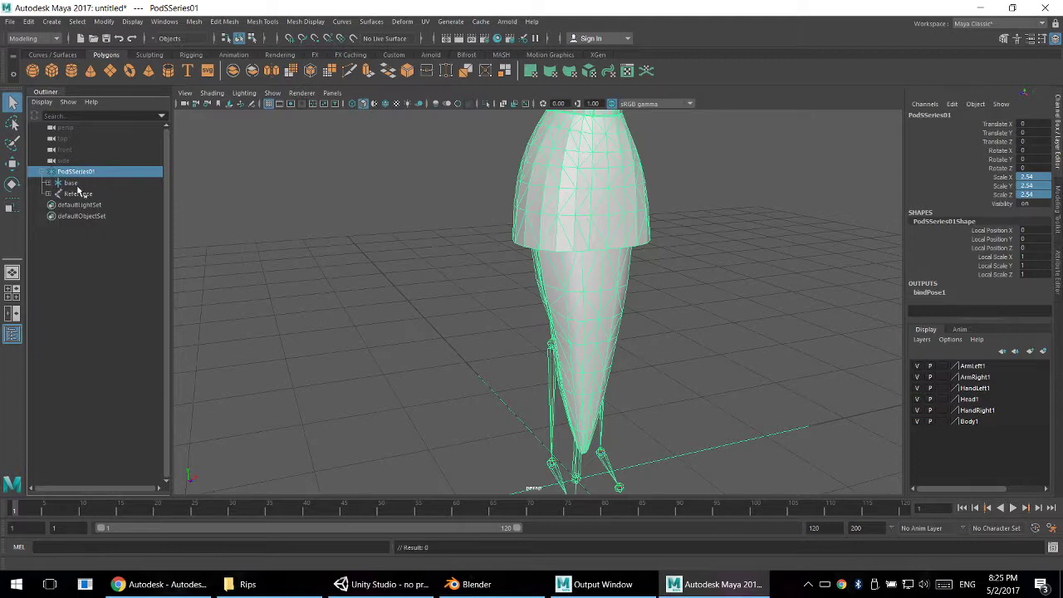
drag(78, 184, 86, 192)
click(72, 184)
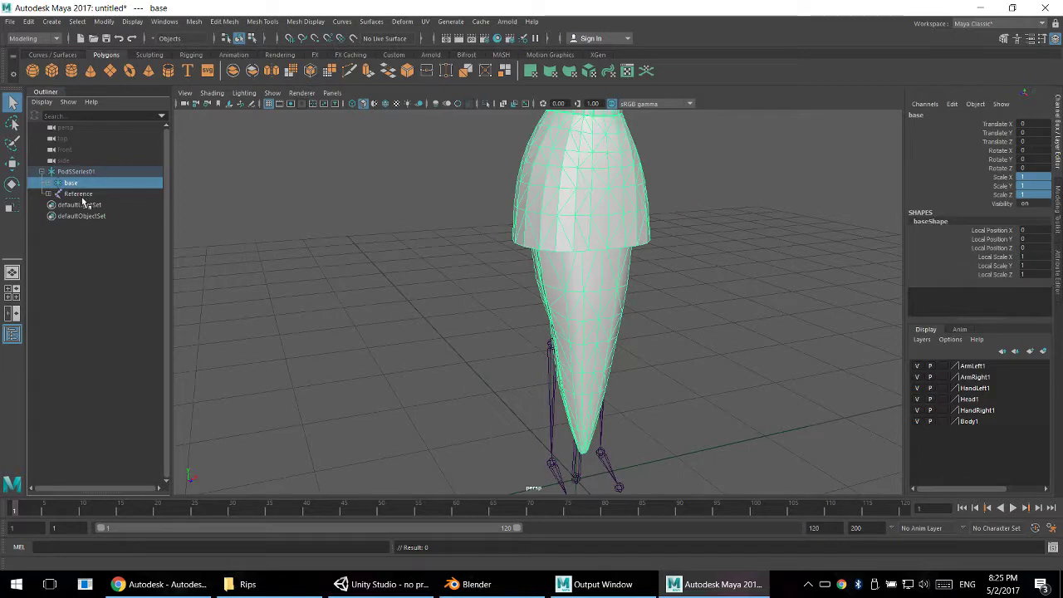
click(75, 172)
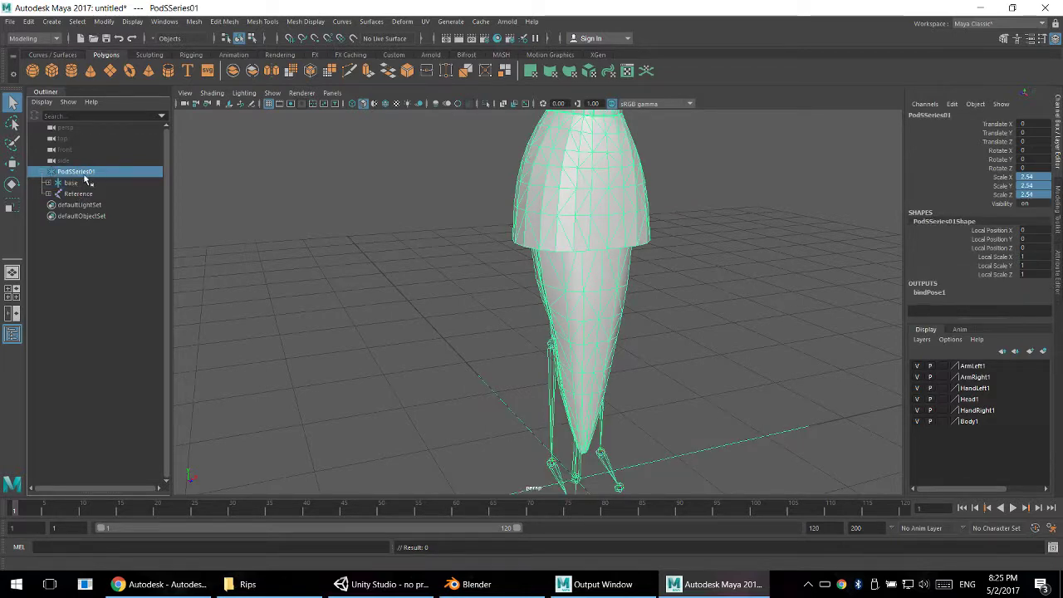
click(73, 183)
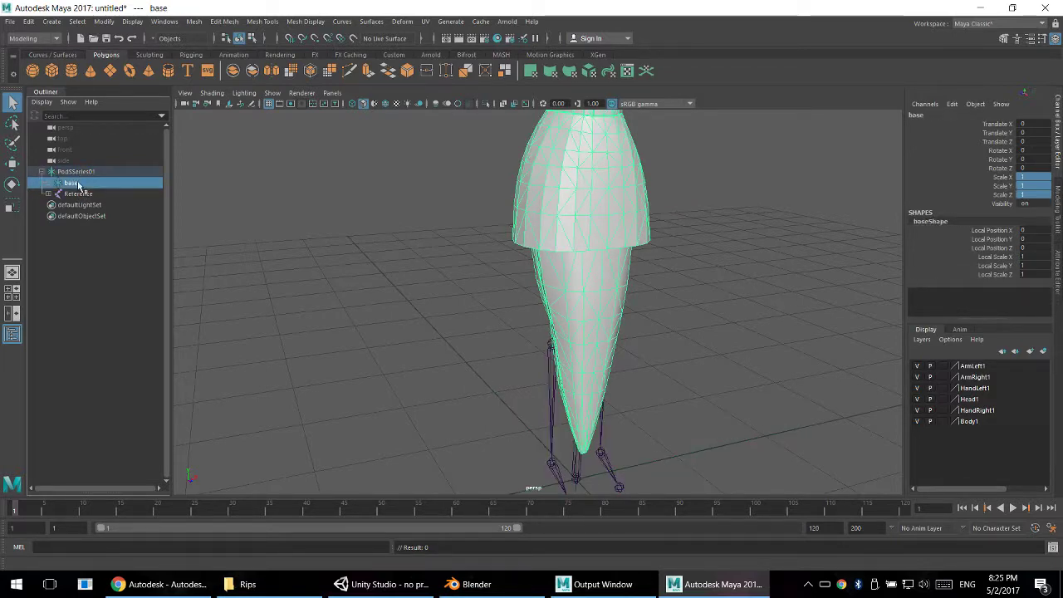
ctrl+click(77, 195)
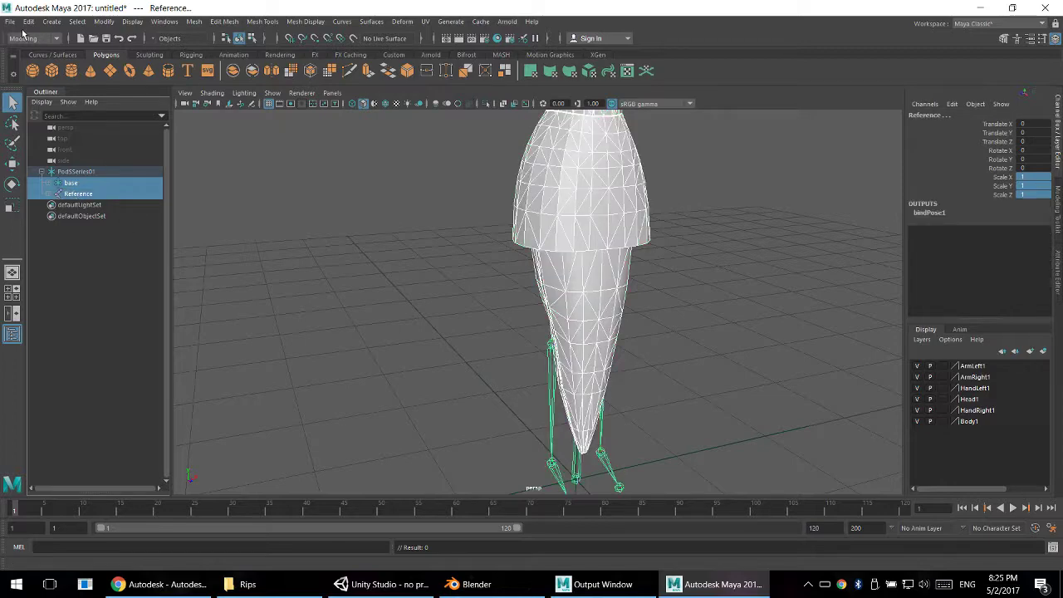
- Start exporting only the selected objects, with FBX export as the file type
click(10, 21)
click(60, 166)
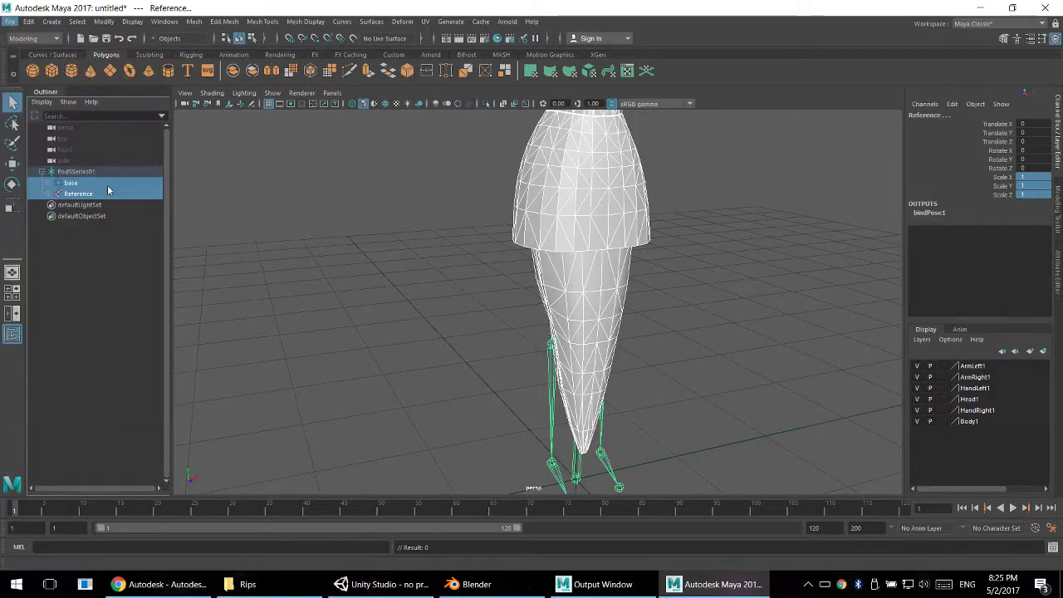
click(292, 430)
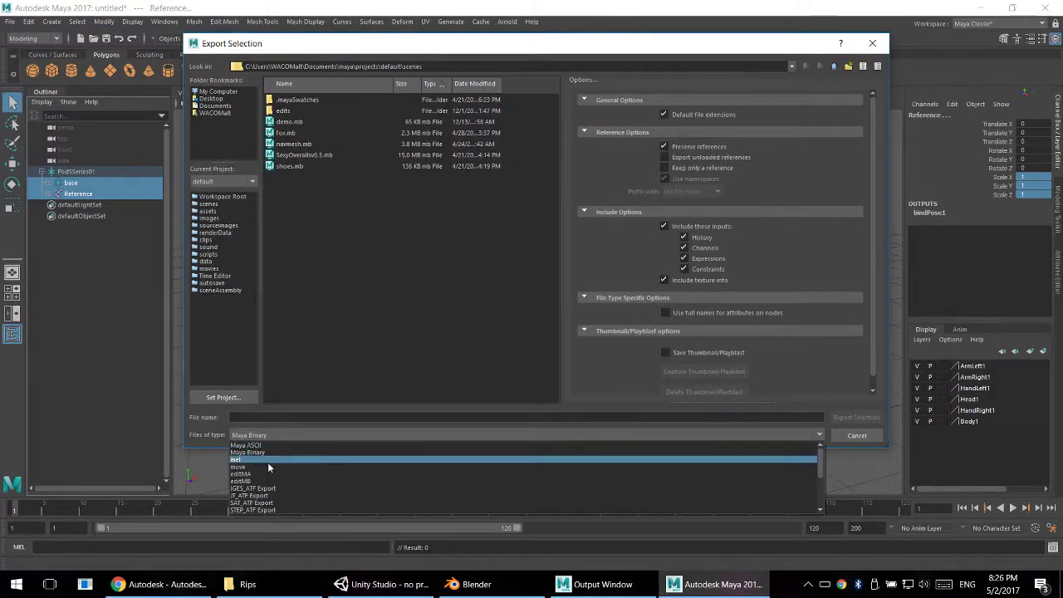
click(267, 510)
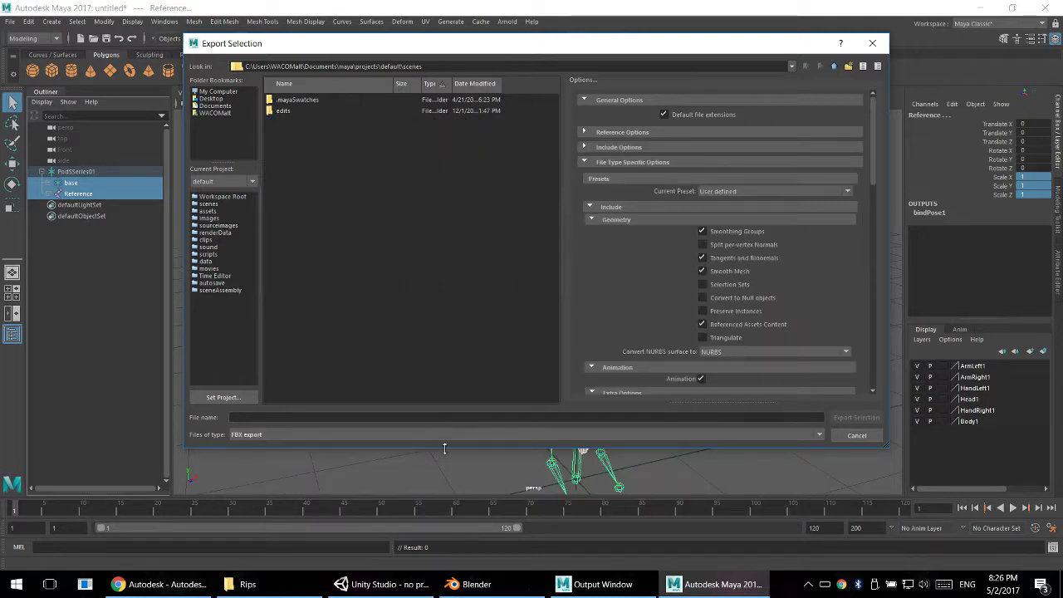
- Set the FBX file format to Binary type and version FBX 2014/2015 in the export options
scroll(665, 312, down, 2)
scroll(650, 299, down, 10)
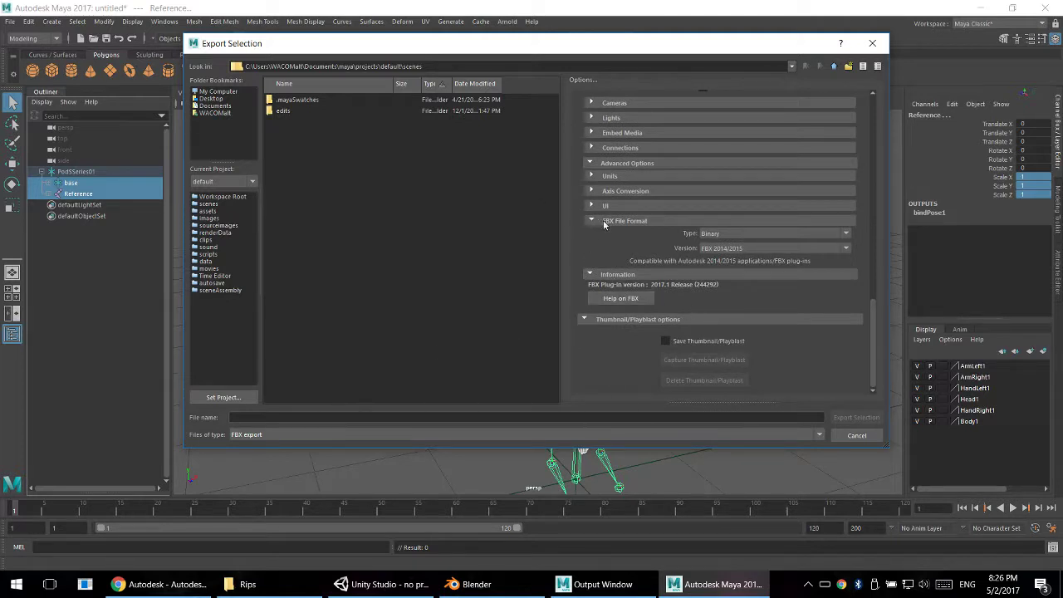
scroll(659, 289, up, 3)
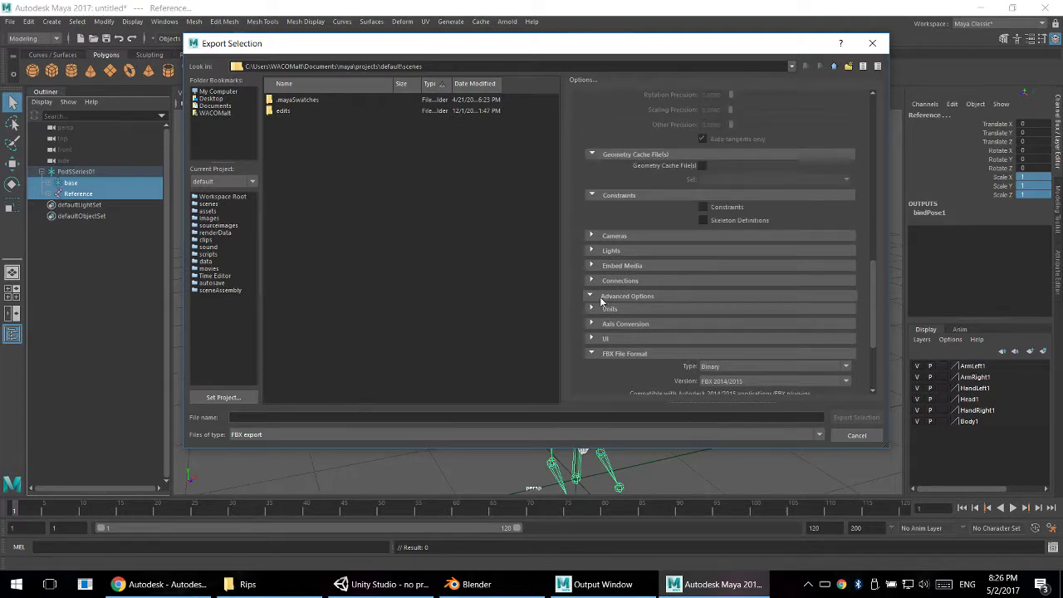
scroll(633, 307, down, 3)
click(733, 235)
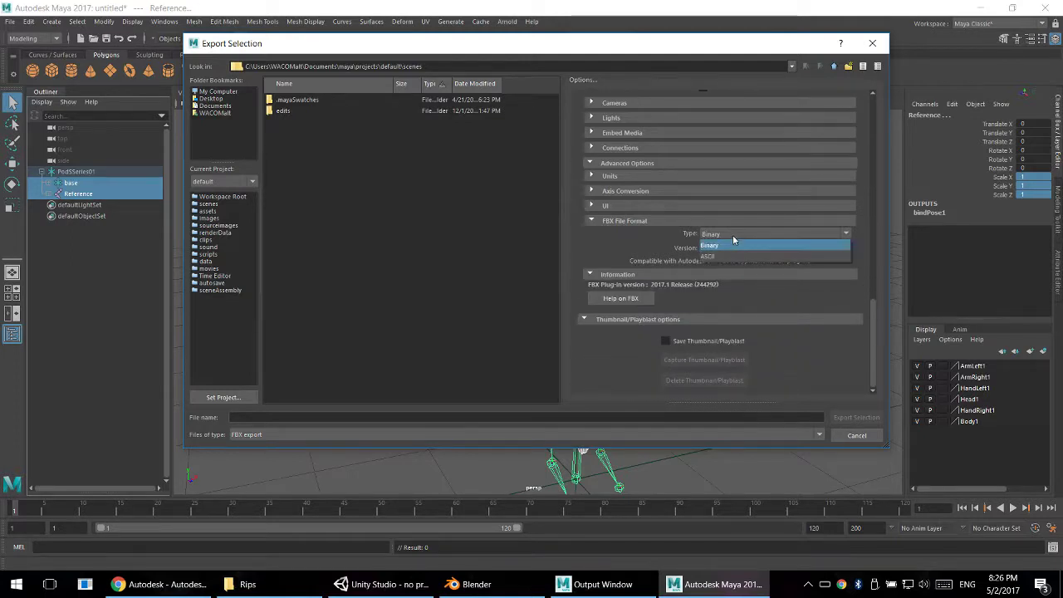
click(712, 246)
click(764, 248)
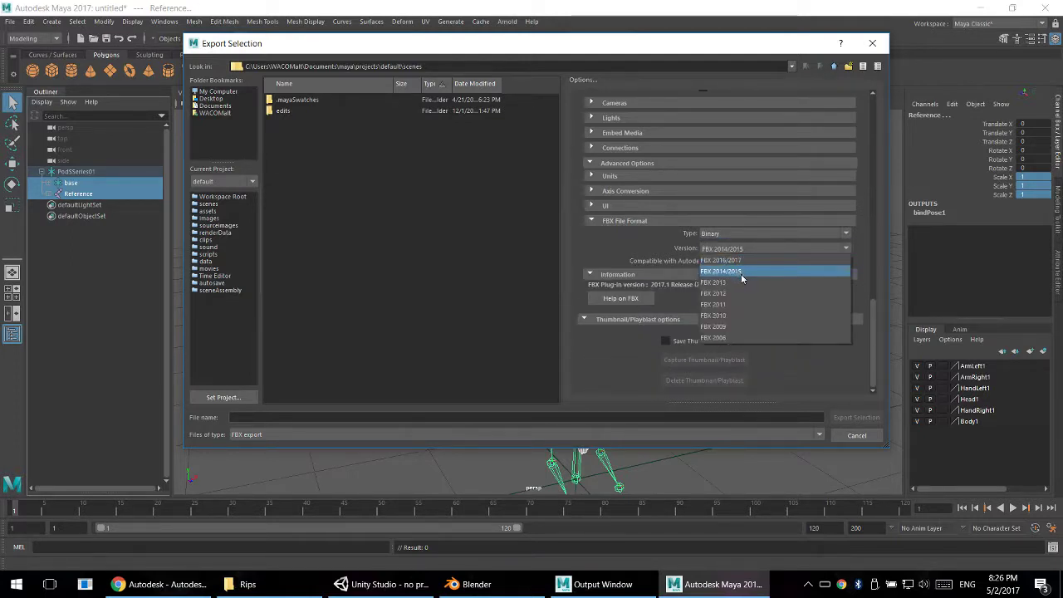
click(741, 271)
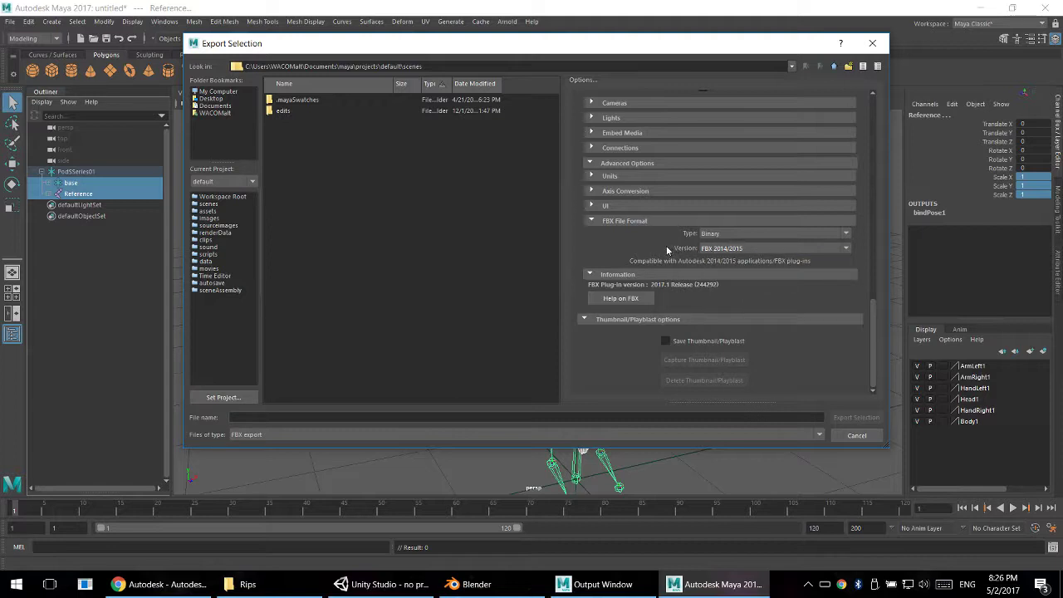
click(738, 249)
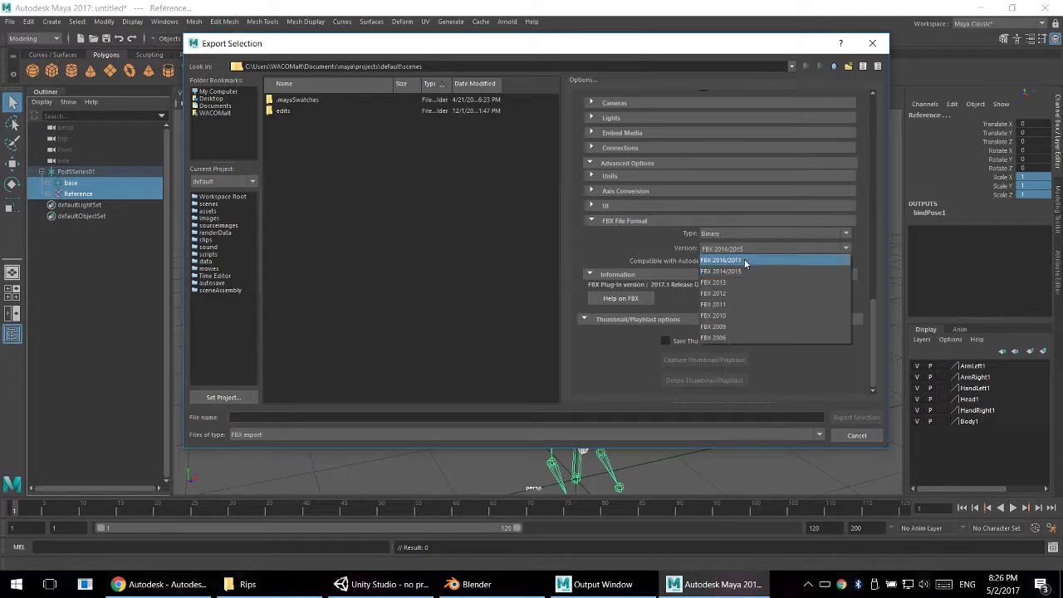
click(668, 260)
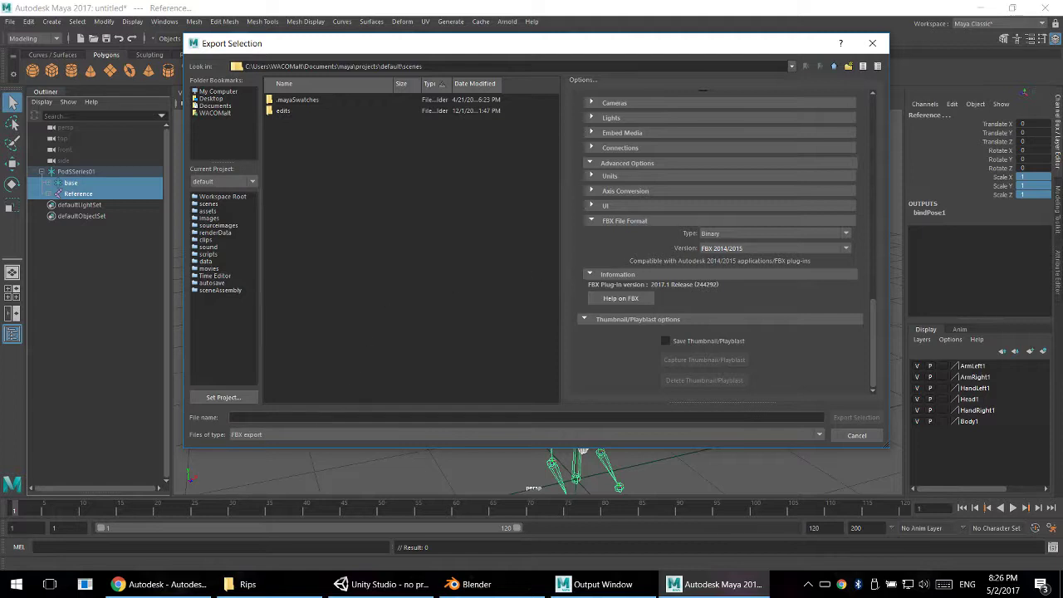
- Export the selected objects to E:\UnityRips\Rips under the file name PodSSeries01_Blender.fbx
click(319, 417)
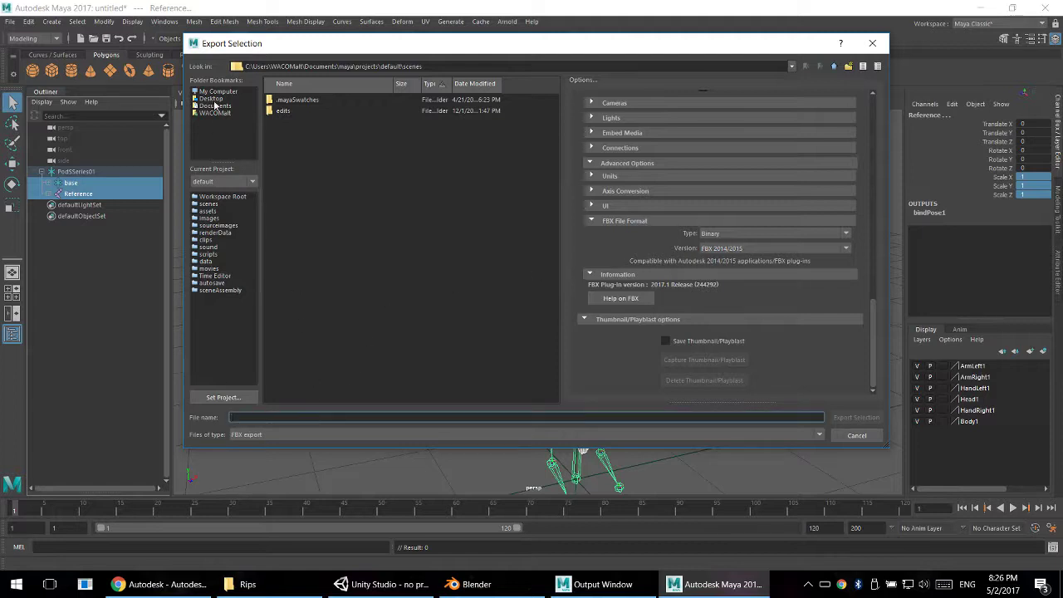
click(216, 92)
double_click(307, 122)
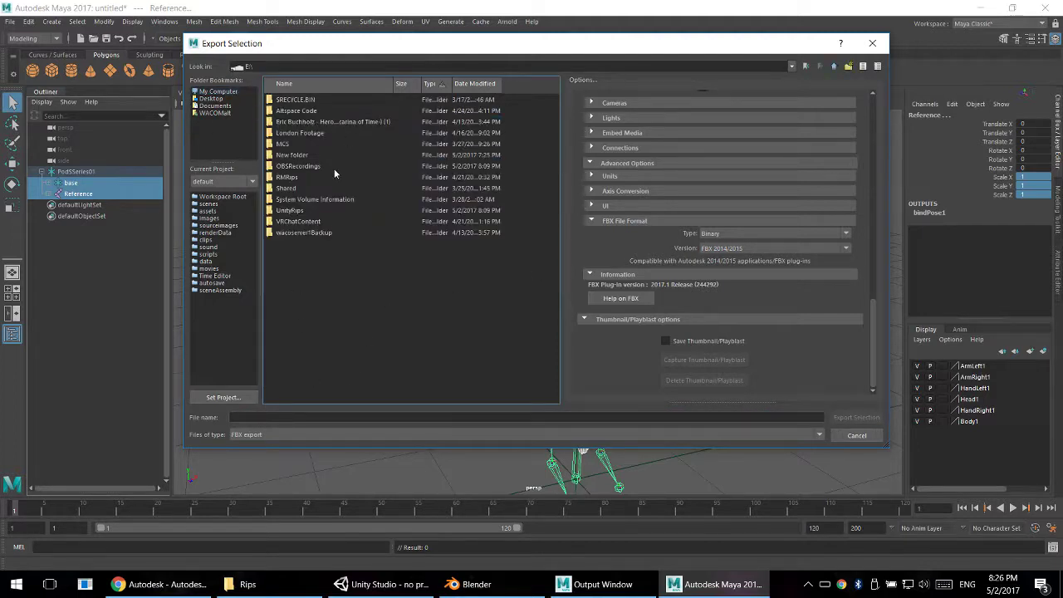
double_click(289, 211)
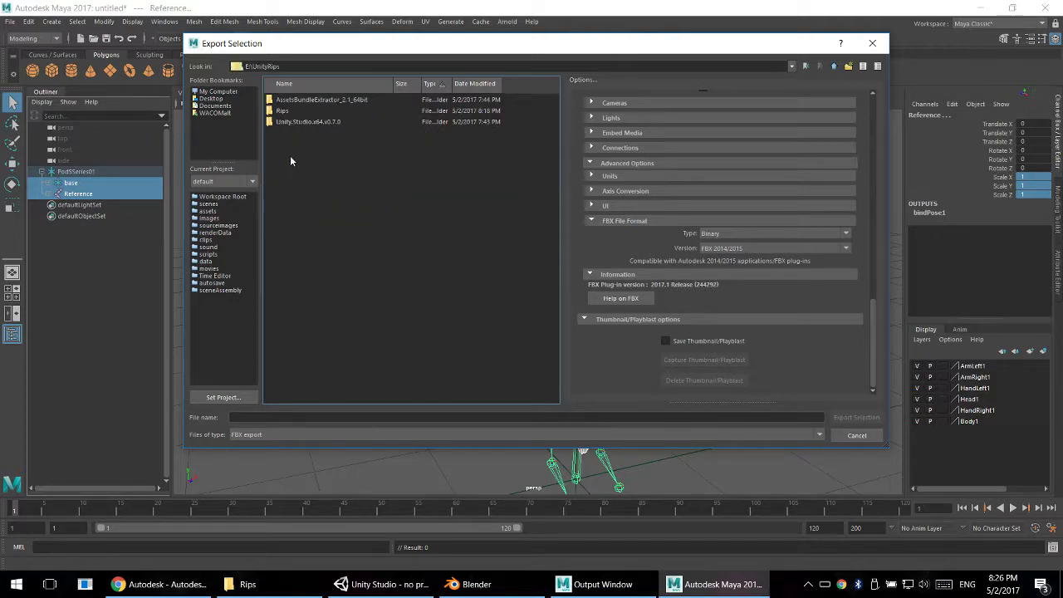
double_click(284, 112)
click(299, 99)
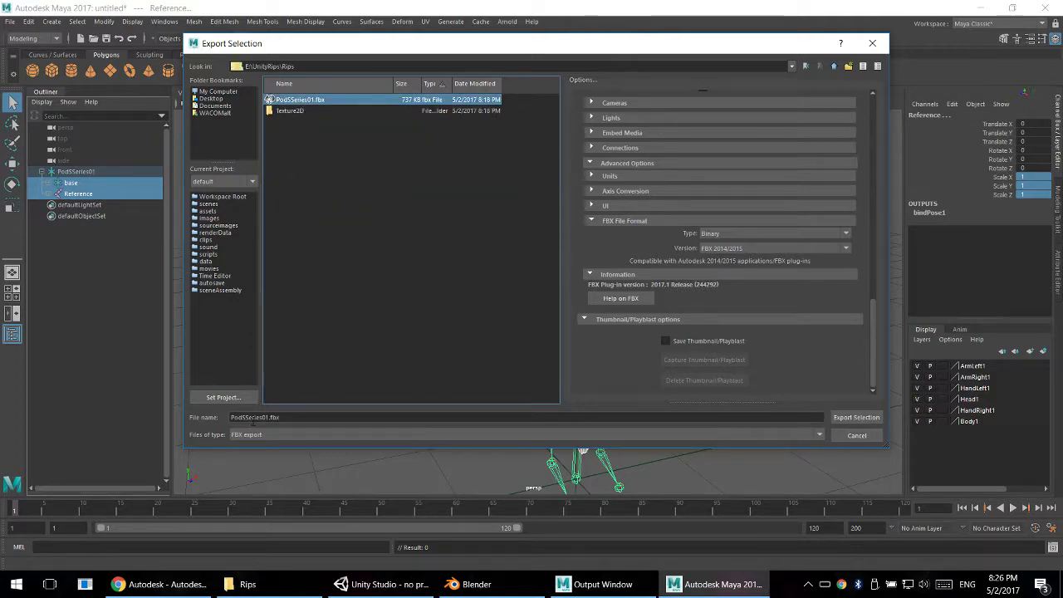
click(266, 416)
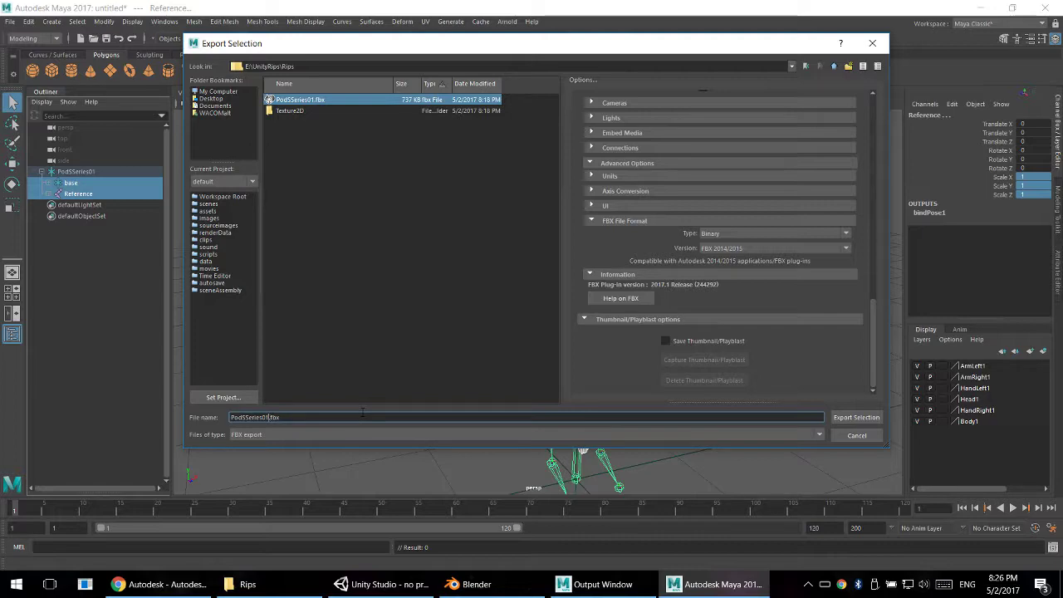
key(Return)
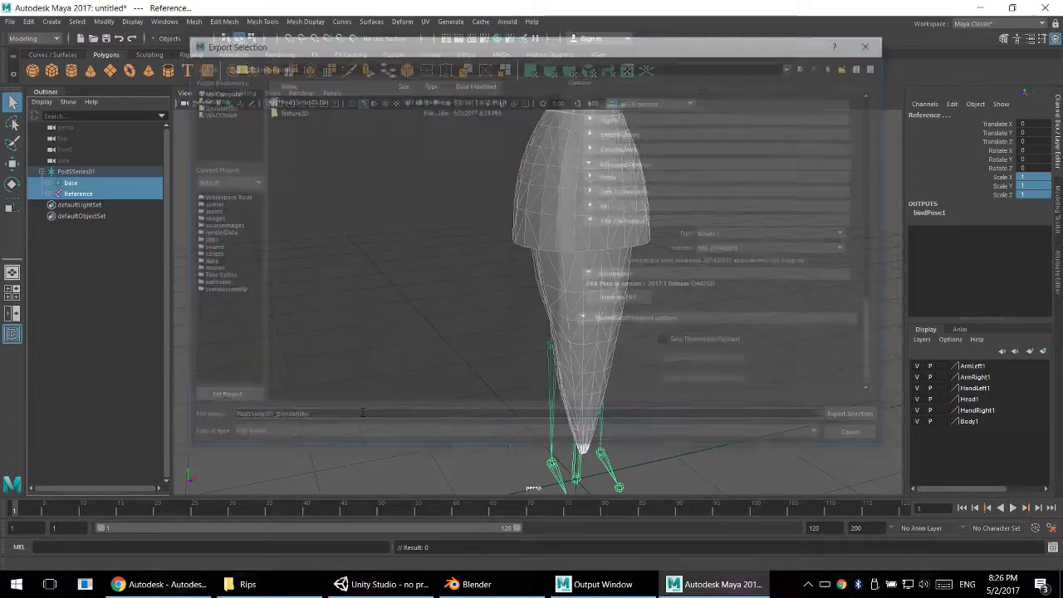
- Switch to Blender and import PodSSeries01_Blender.fbx from the Rips folder with the default FBX import settings
click(470, 584)
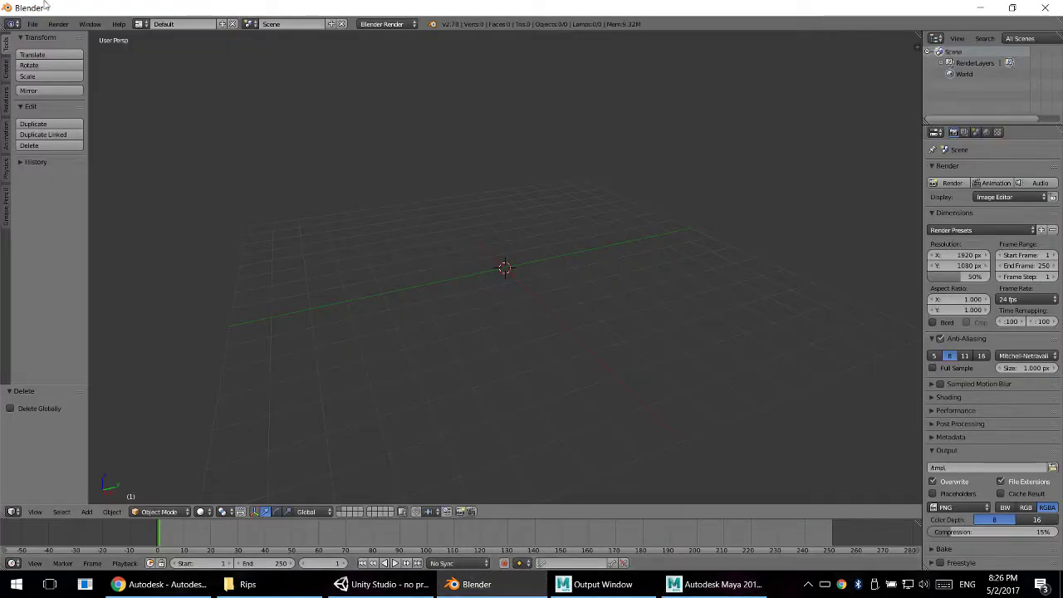
click(33, 24)
mouse_move(73, 225)
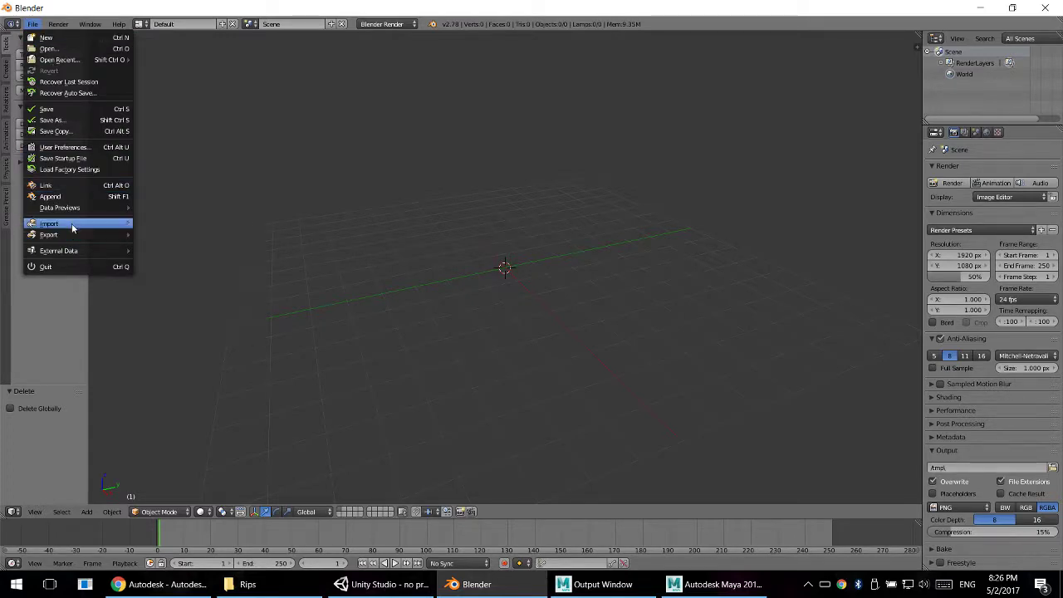
click(163, 256)
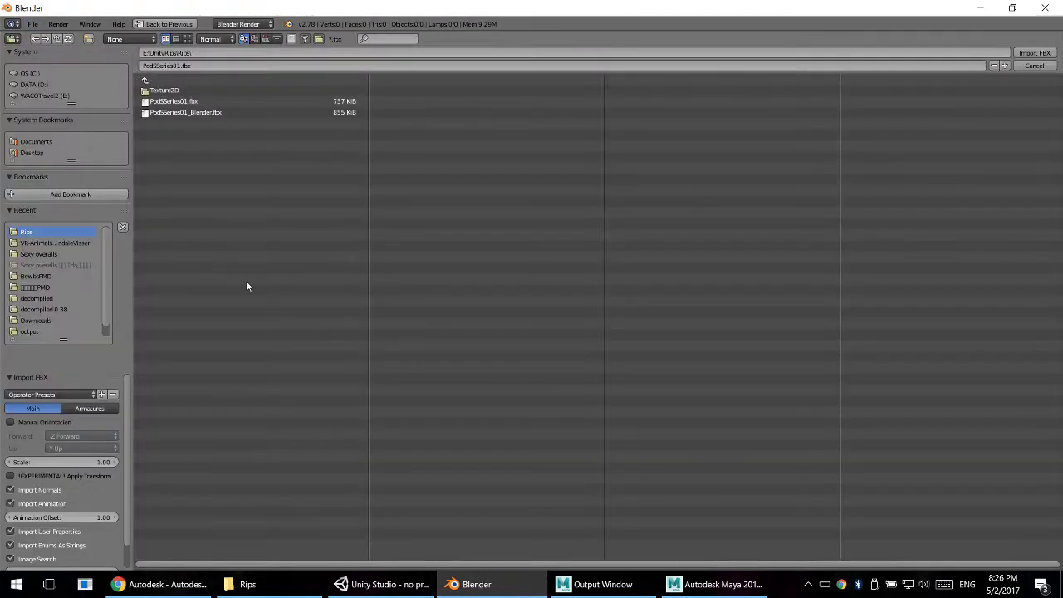
click(184, 111)
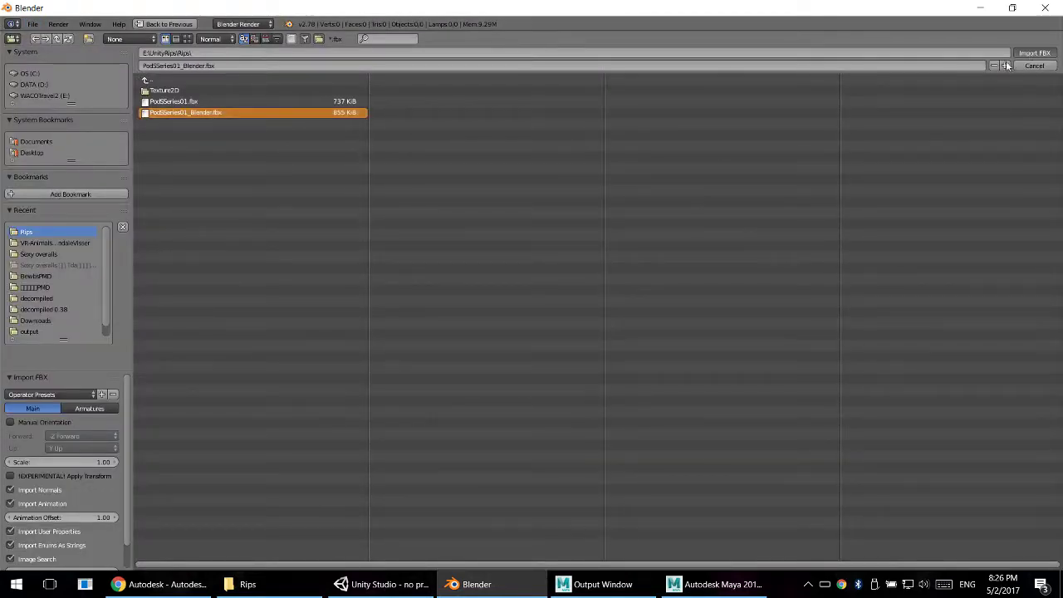
click(1035, 53)
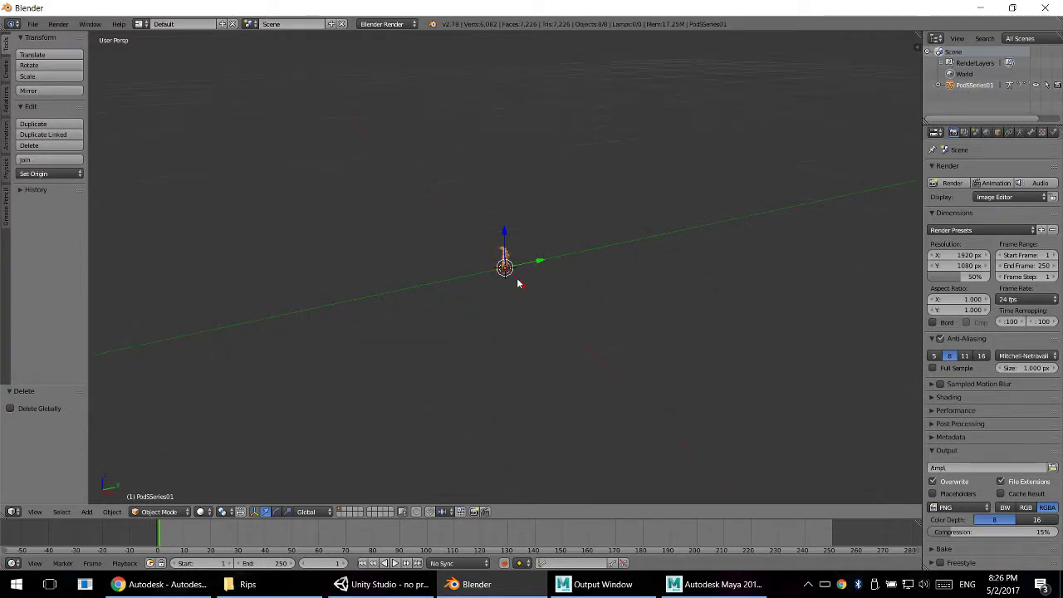
- View the imported model from the front and try rotating the whole PodSSeries01 armature, cancelling the rotation
middle_drag(522, 274, 547, 158)
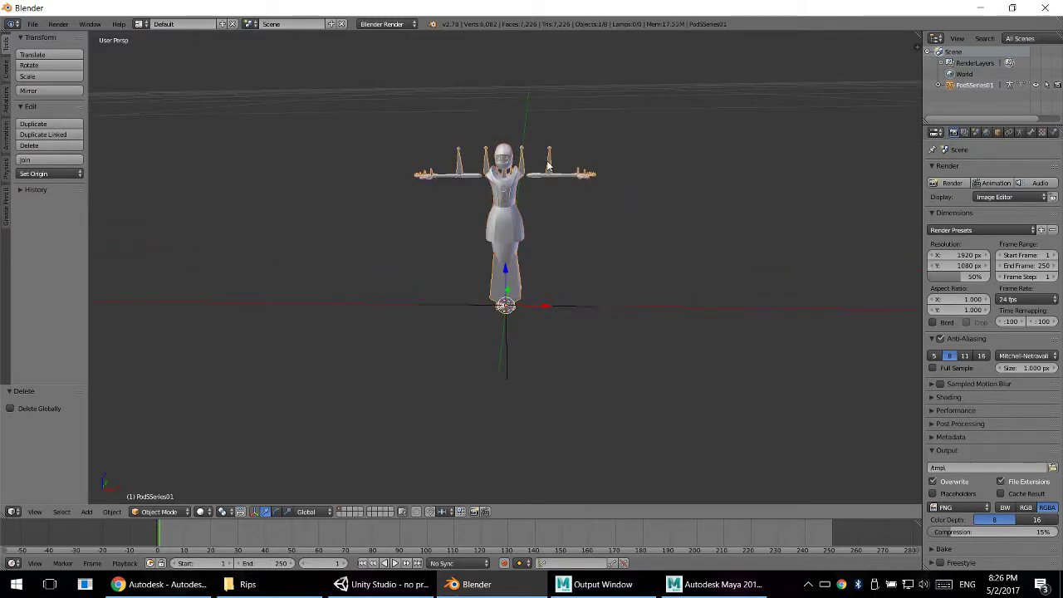
key(r)
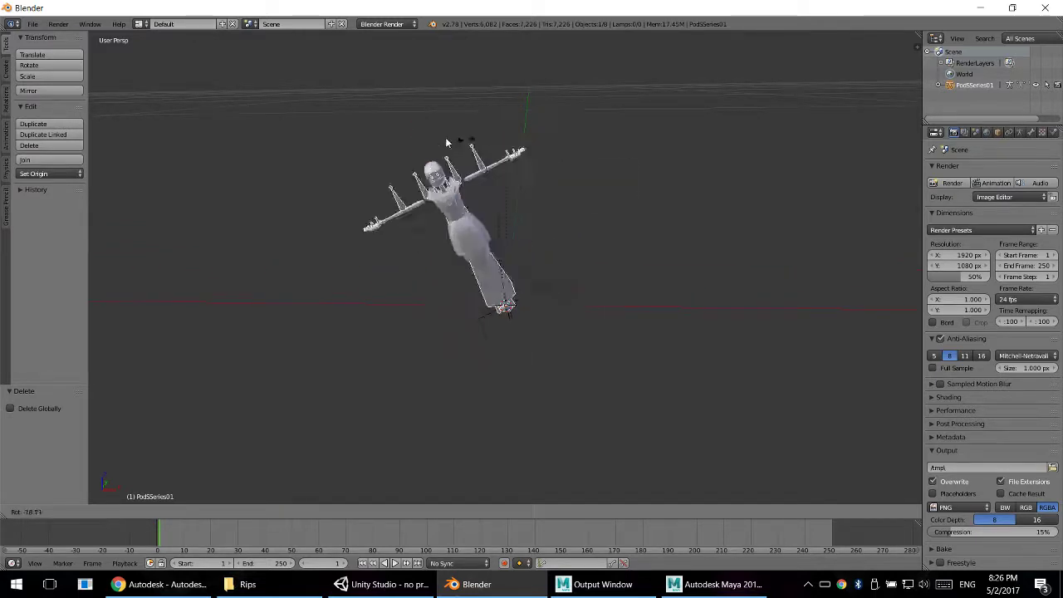
right_click(601, 164)
- Put the PodSSeries01 armature in pose mode and test-rotate the left lower arm bone, cancelling the rotation
click(939, 85)
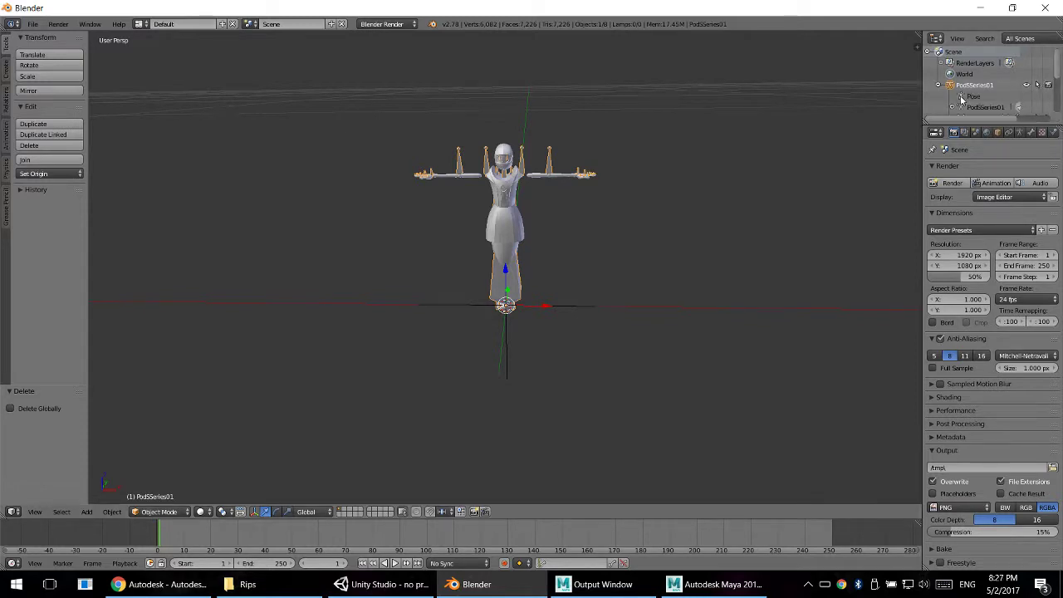
click(972, 97)
right_click(554, 164)
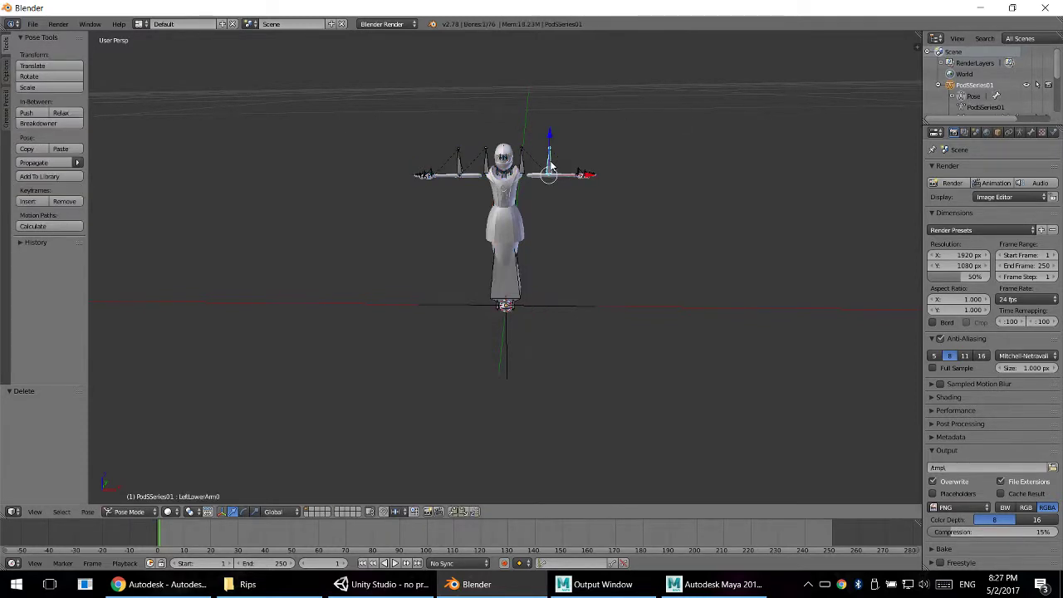
key(r)
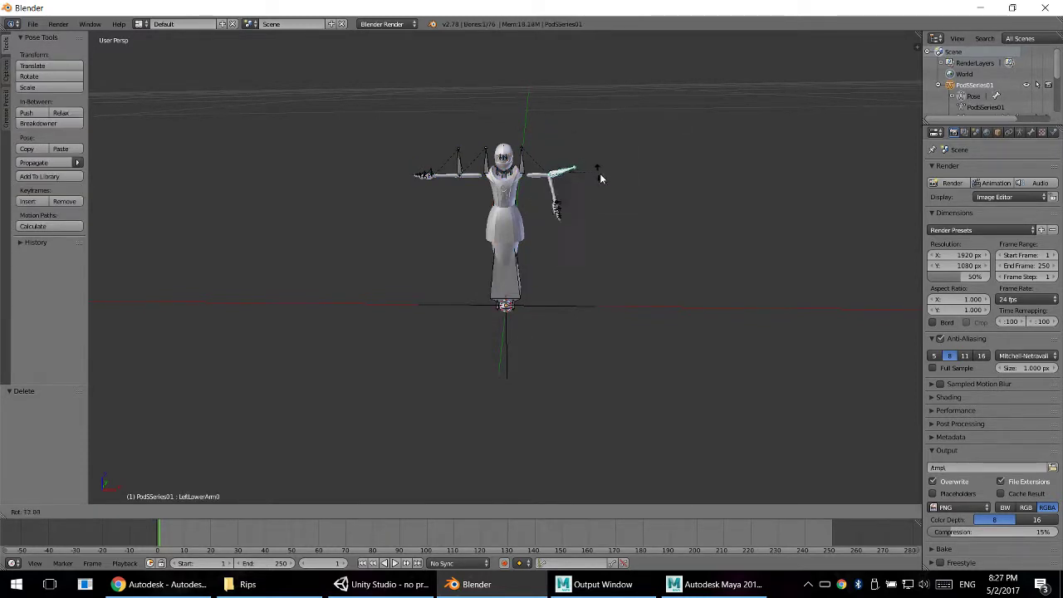
key(Escape)
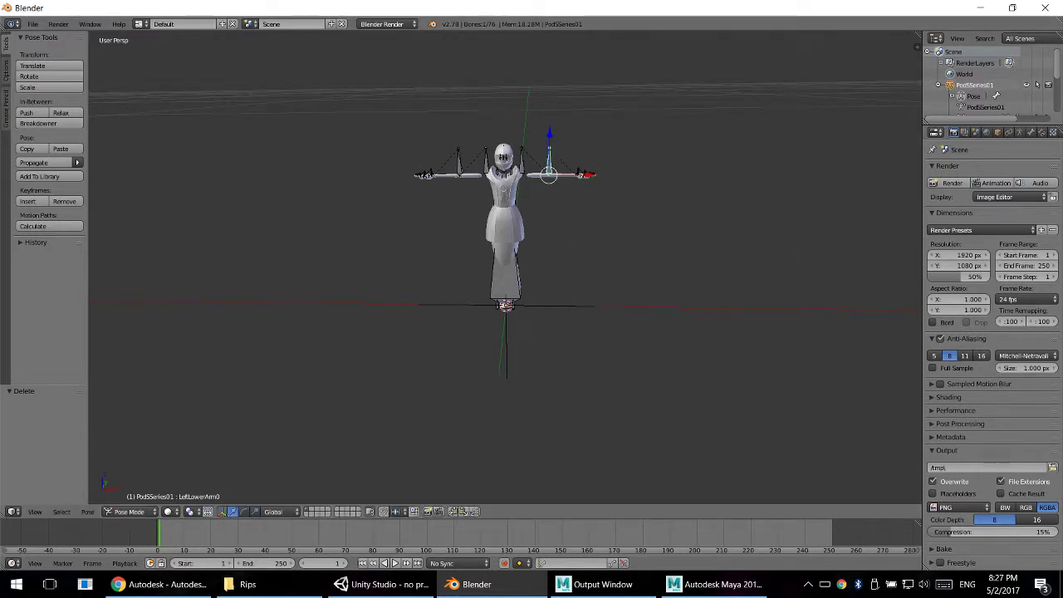
- Quit Blender without saving the imported test scene
click(1045, 8)
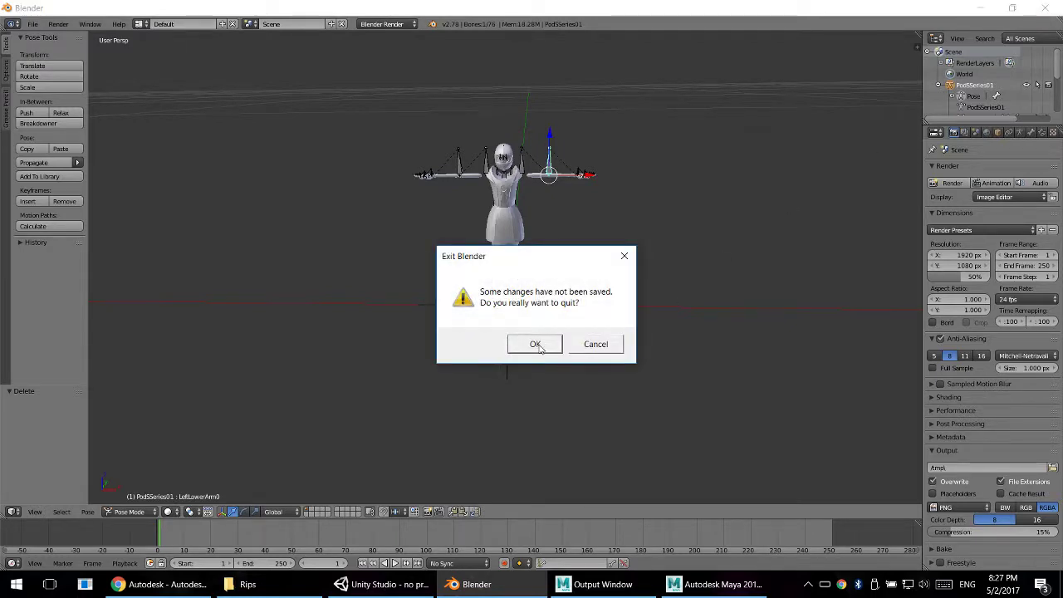
click(536, 343)
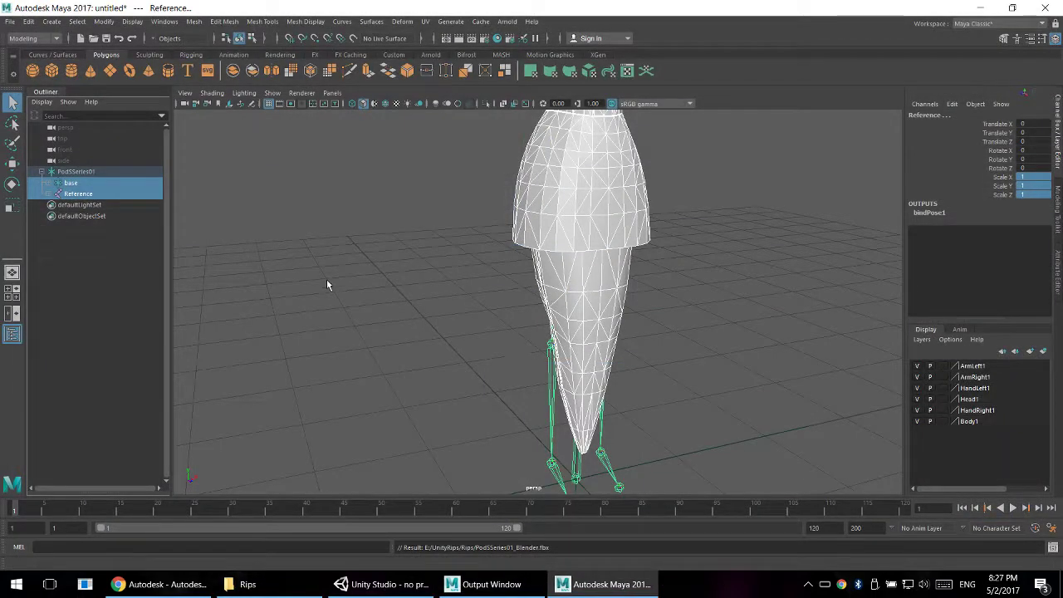
- Examine the whole PodSSeries01 model in Maya, checking what gets selected in the hierarchy and the parent group's X, Y and Z scale
scroll(326, 279, down, 3)
click(494, 153)
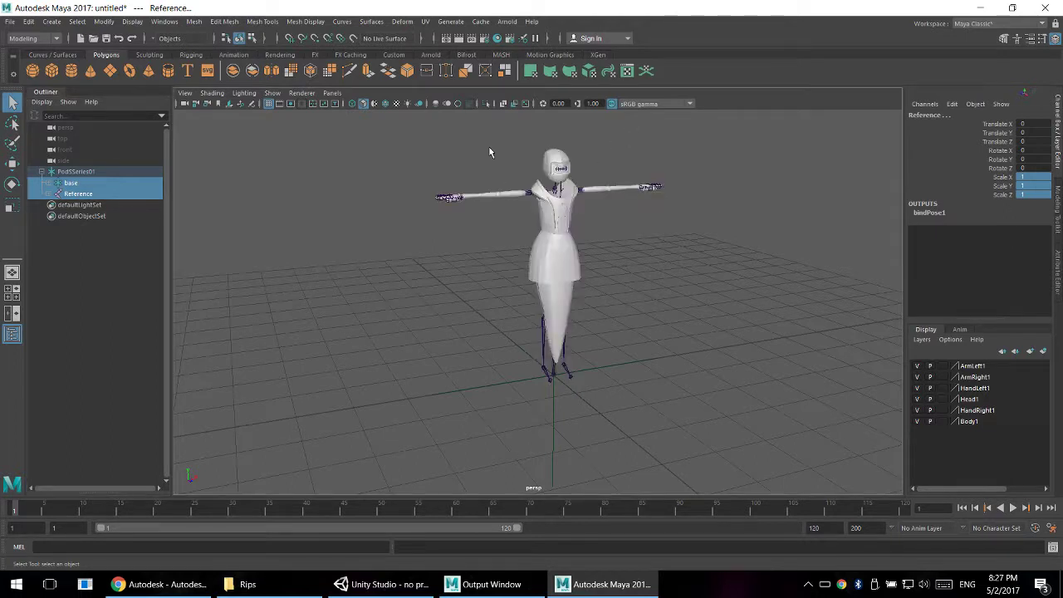
drag(397, 129, 703, 404)
click(644, 267)
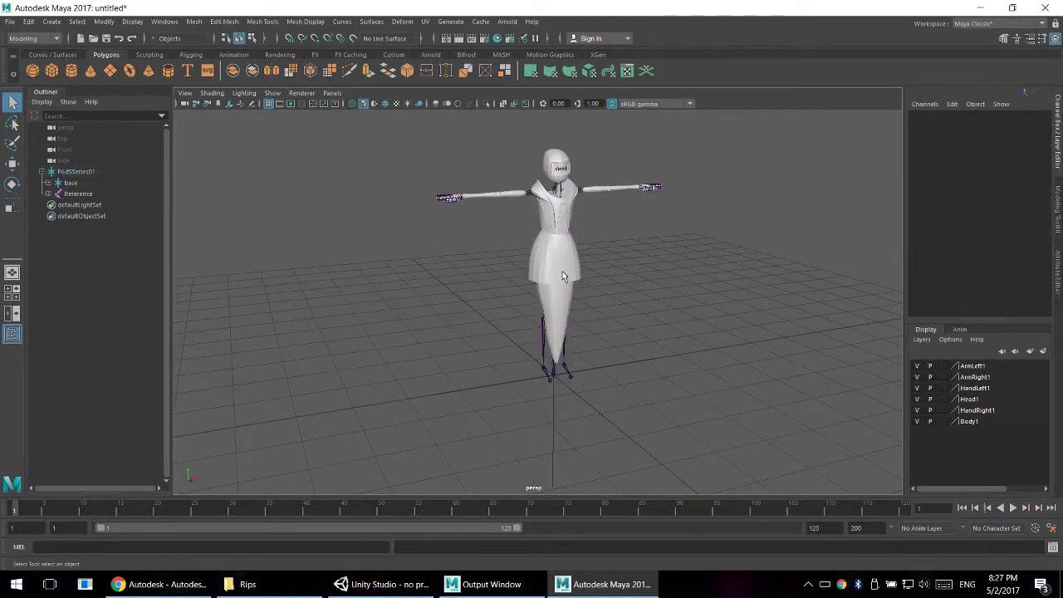
click(562, 273)
click(68, 171)
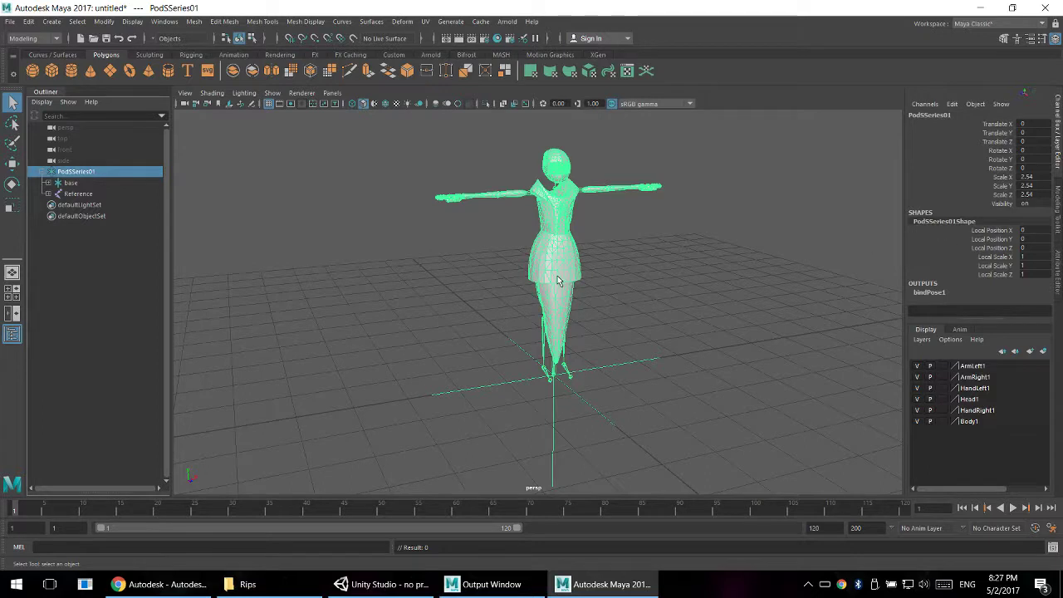
drag(391, 128, 761, 433)
drag(632, 337, 655, 423)
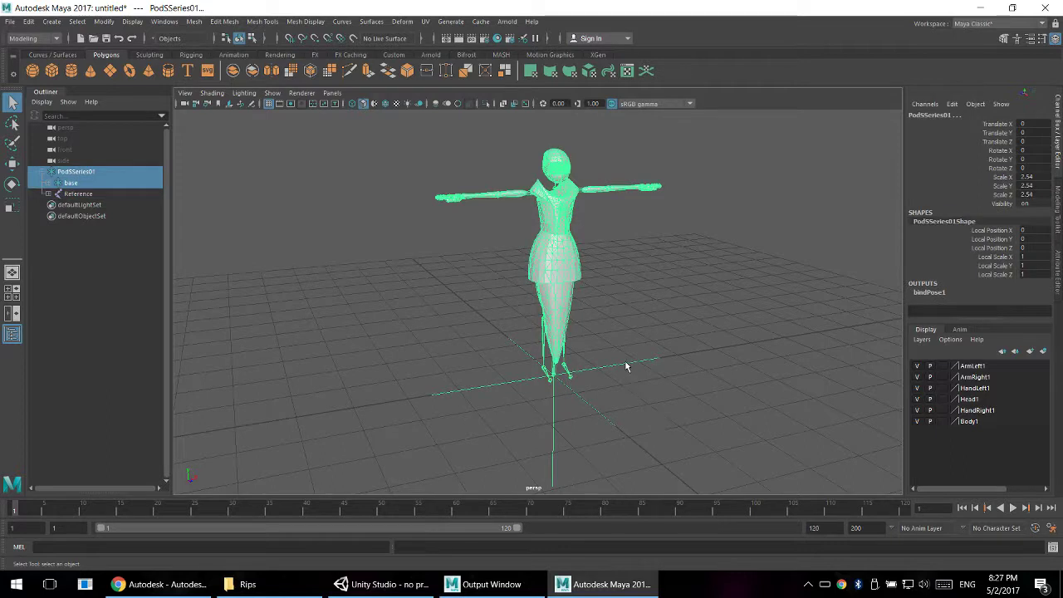
drag(1032, 176, 1032, 195)
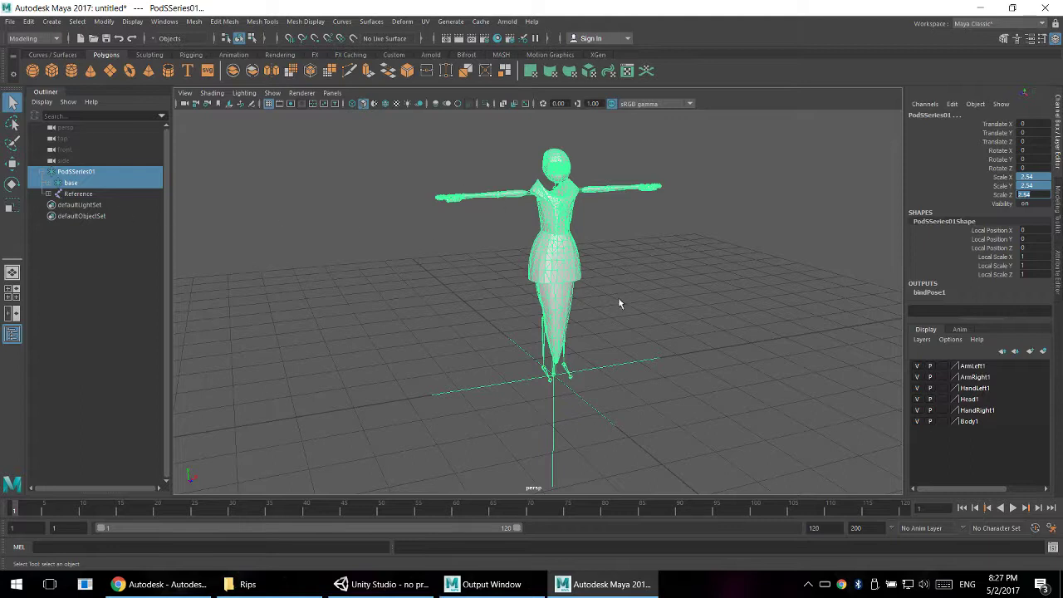
mouse_move(639, 352)
mouse_down()
mouse_move(641, 370)
mouse_move(636, 356)
mouse_up()
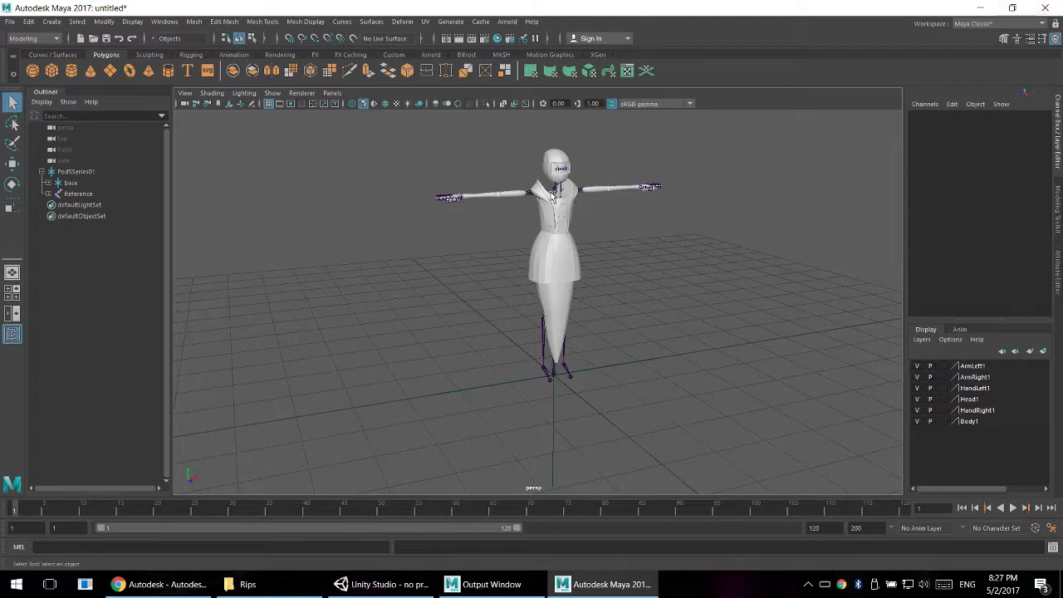
drag(407, 136, 705, 379)
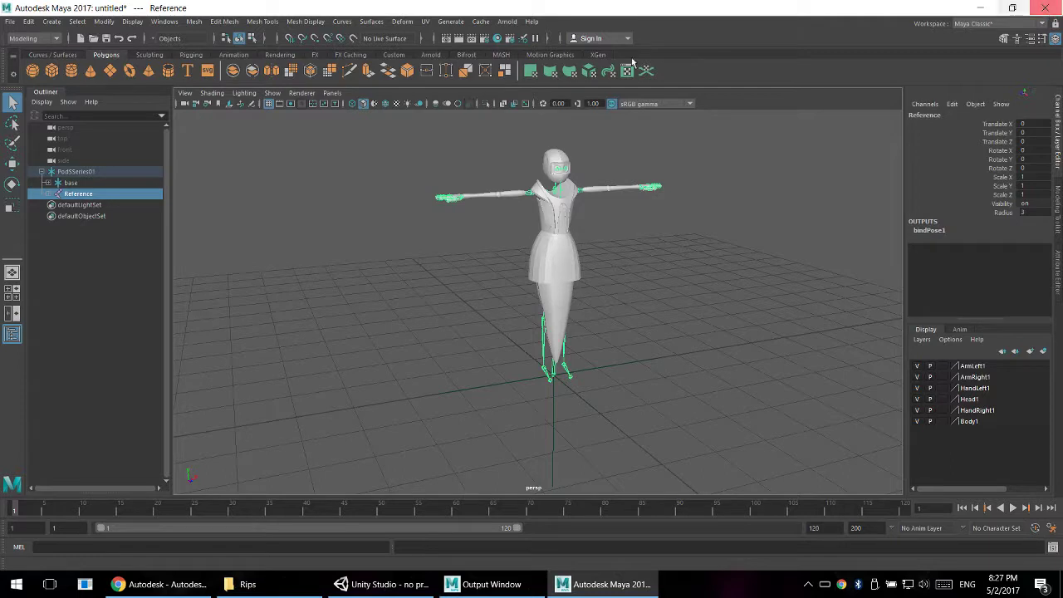
click(783, 199)
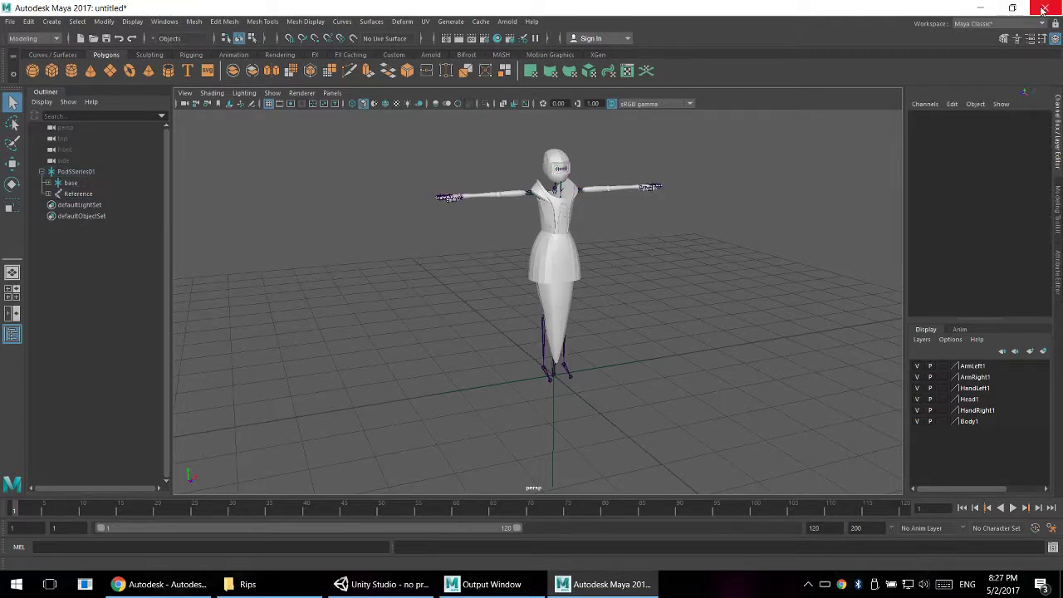
- Close Maya without saving the untitled scene
click(1043, 8)
click(531, 294)
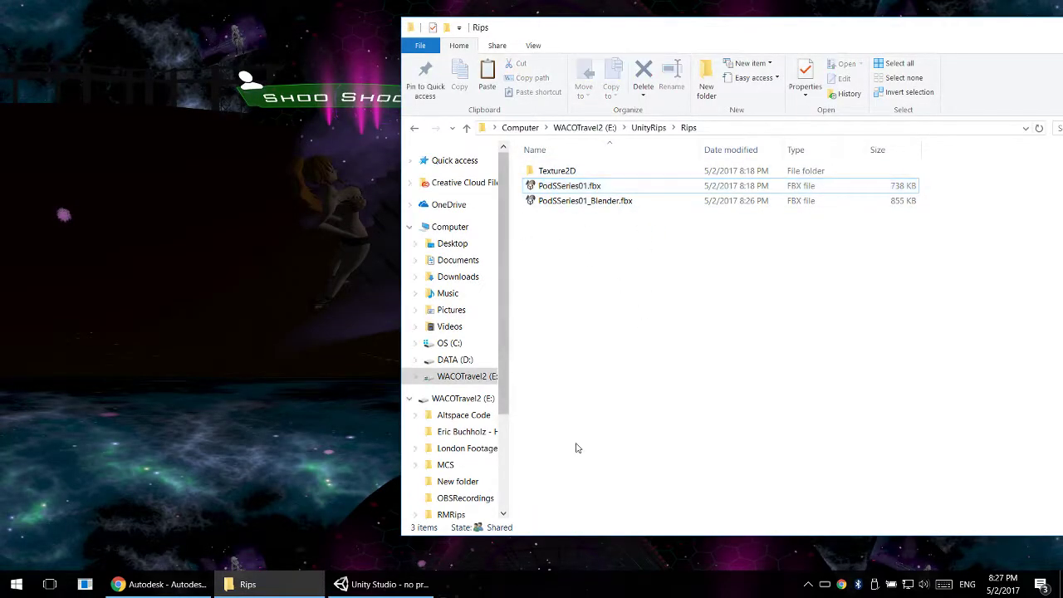
- Look over the start of the scene hierarchy in Unity Studio and bring up the Autodesk FBX converter page in a maximized Chrome window
click(384, 583)
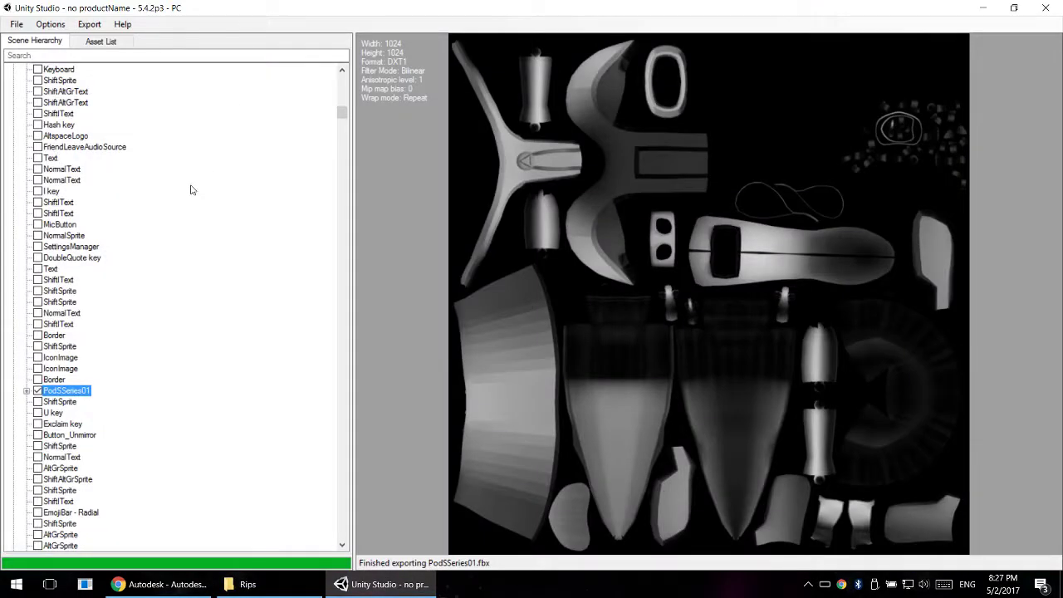
scroll(194, 194, up, 15)
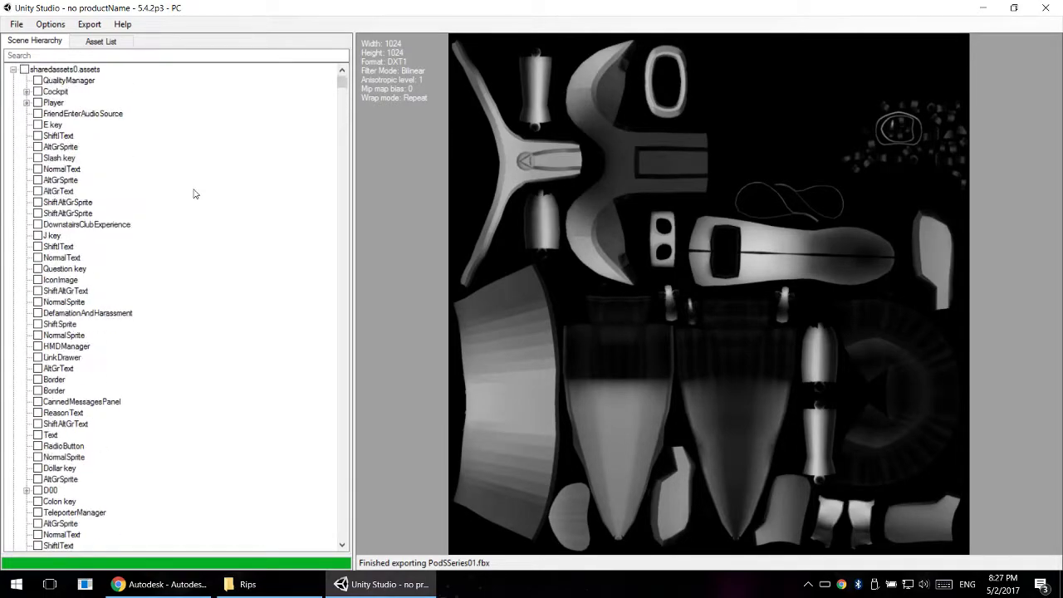
click(149, 584)
click(149, 584)
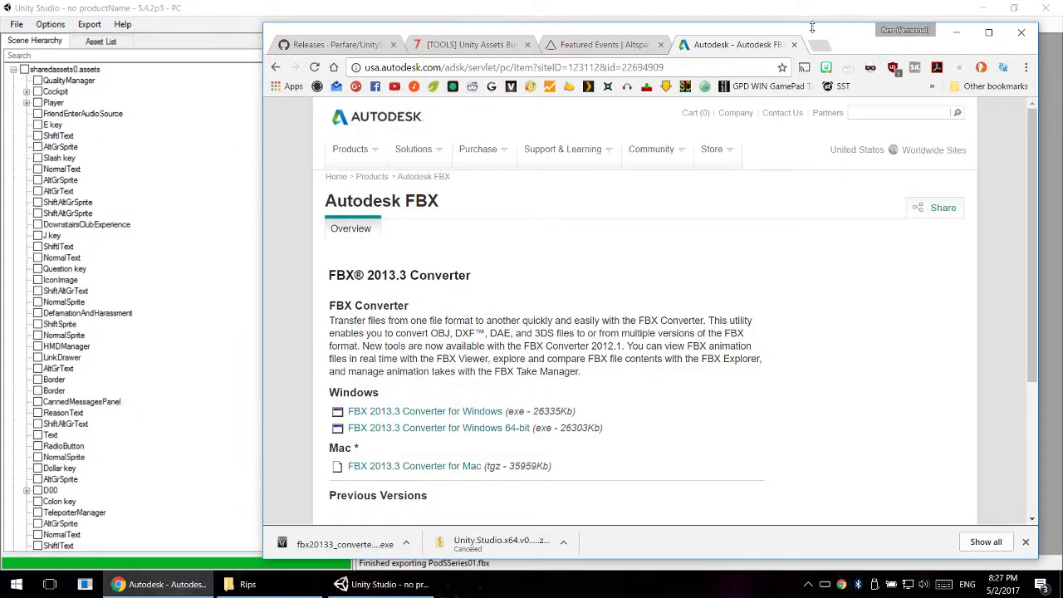
double_click(844, 45)
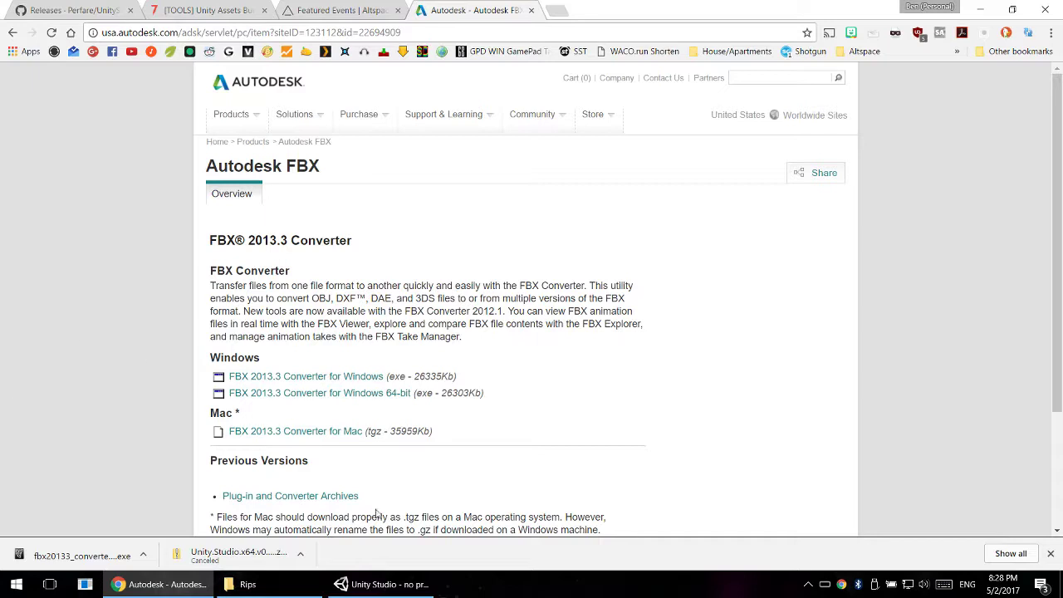
- Switch to the AltspaceVR Featured Events page and look through the upcoming events for one with an interesting environment
drag(313, 462, 460, 431)
click(206, 271)
click(459, 434)
click(345, 10)
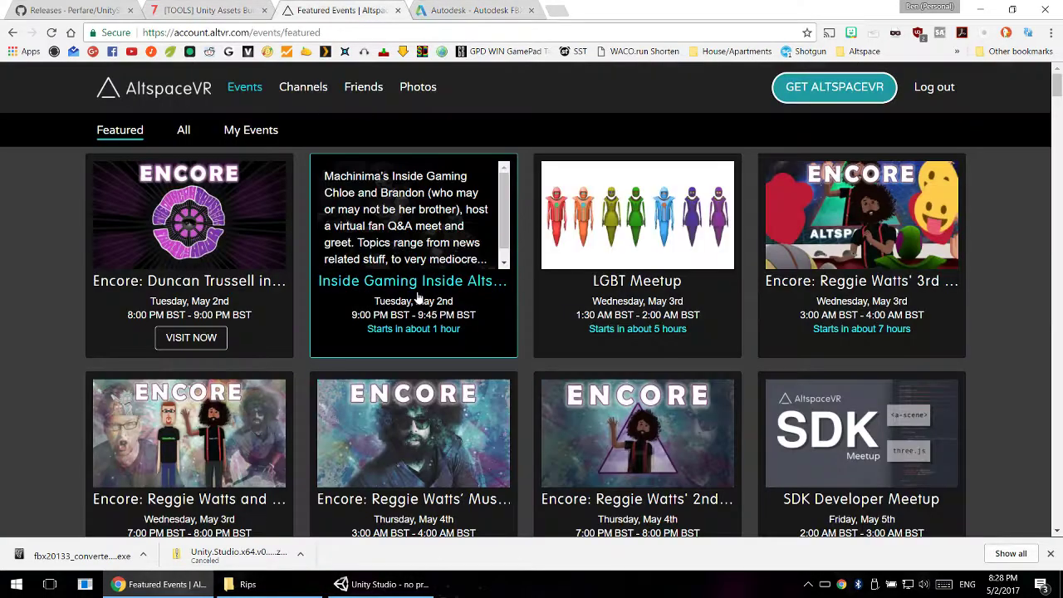
scroll(579, 344, down, 3)
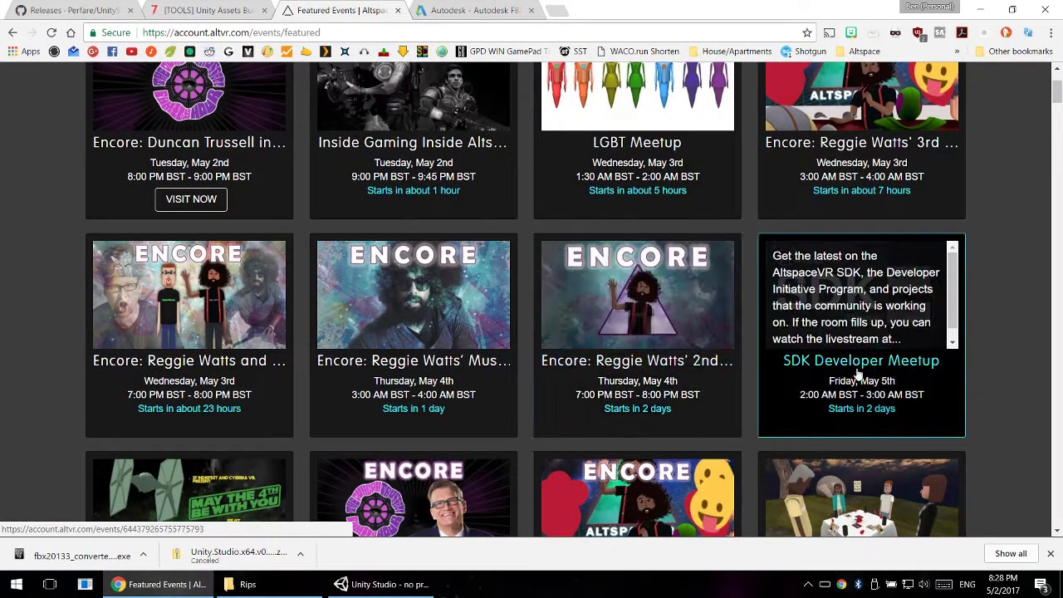
scroll(968, 372, down, 5)
scroll(969, 368, down, 3)
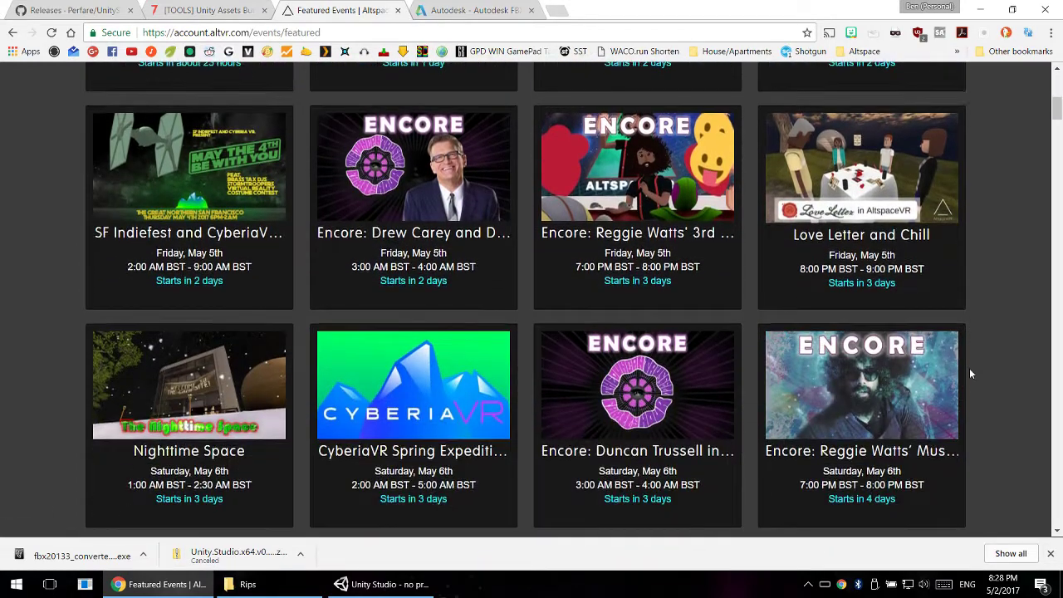
scroll(710, 399, down, 3)
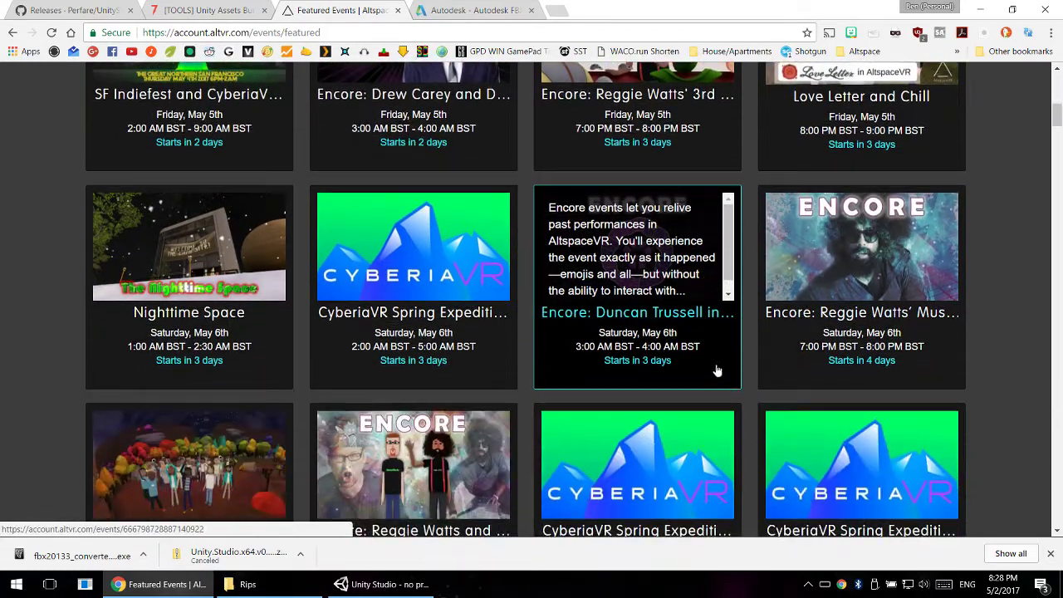
scroll(668, 349, down, 4)
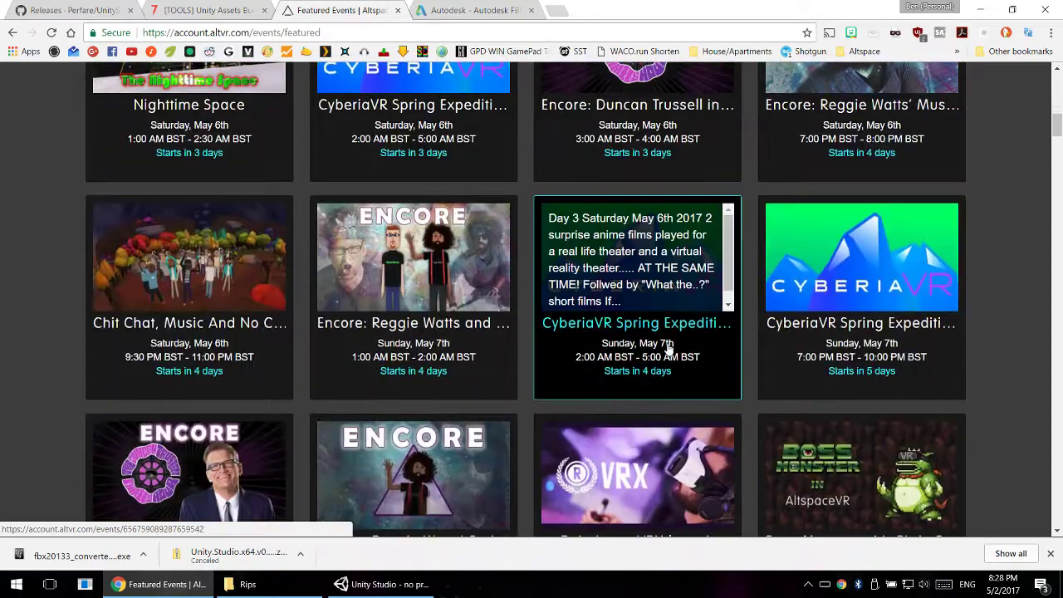
scroll(669, 349, down, 3)
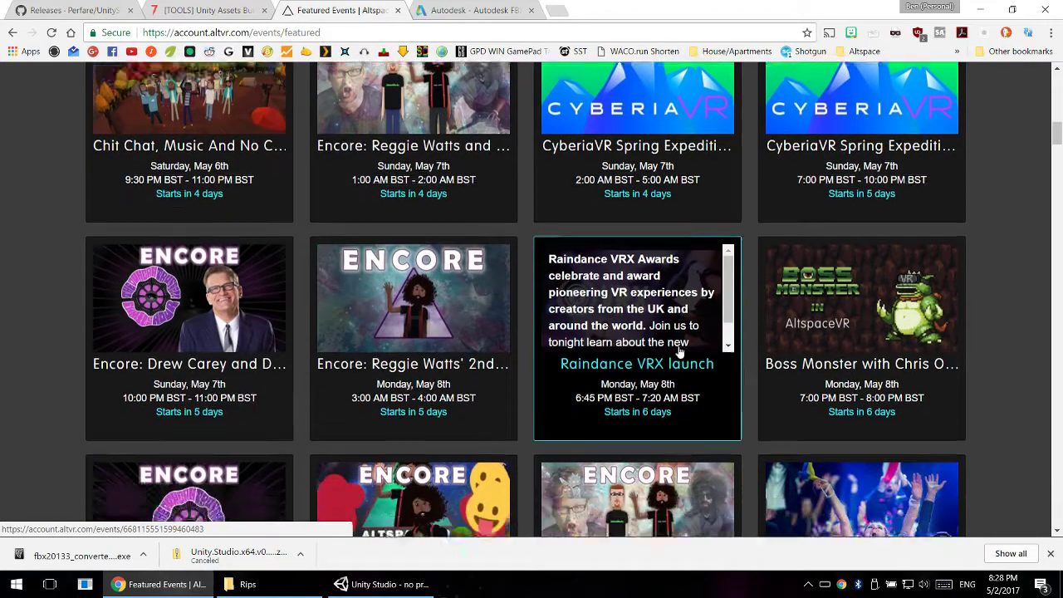
scroll(677, 349, down, 5)
mouse_move(679, 352)
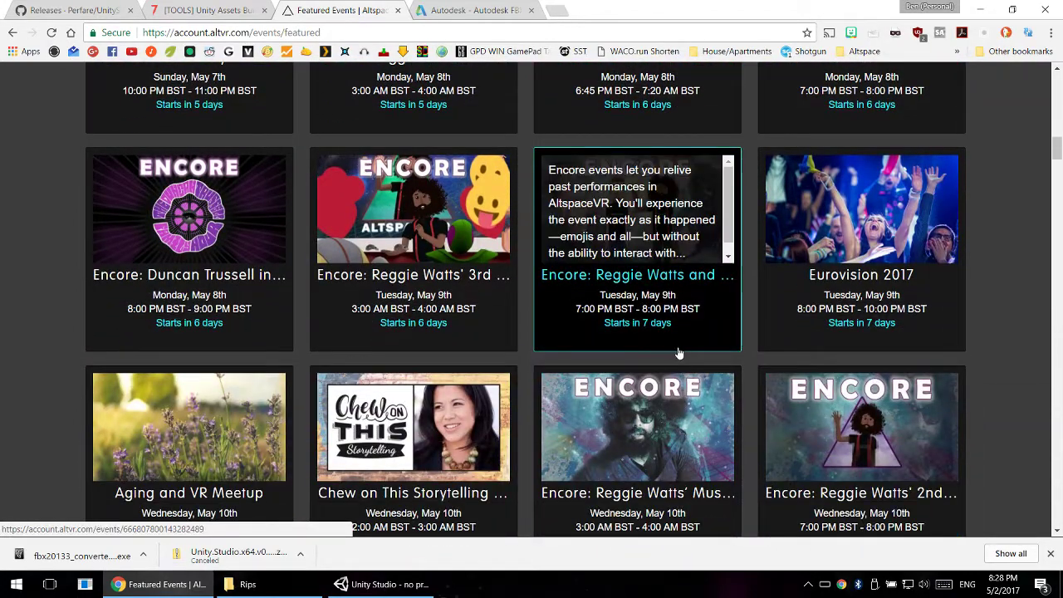
scroll(678, 353, down, 3)
scroll(680, 355, up, 8)
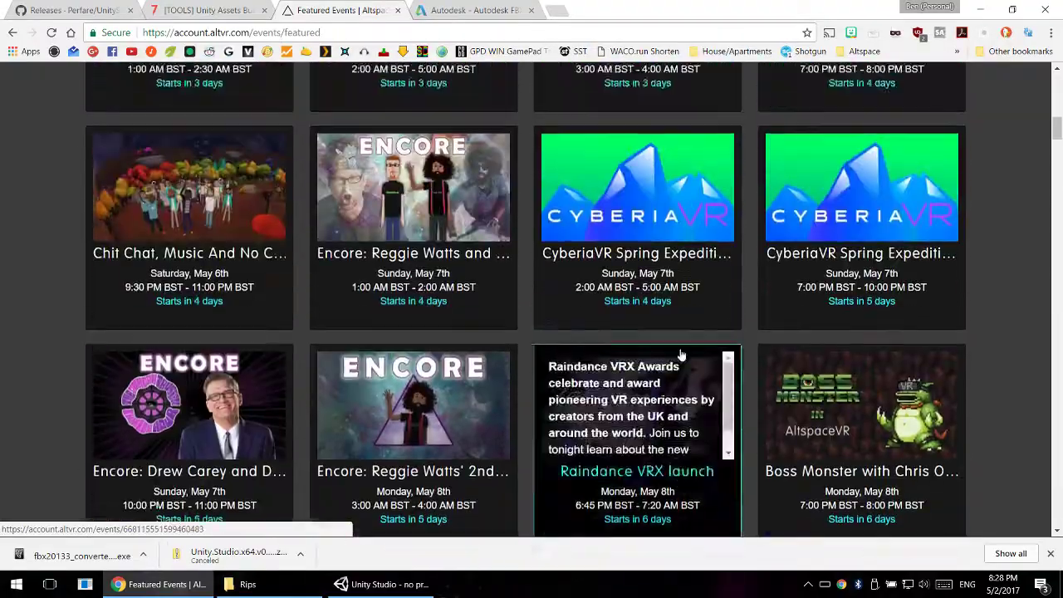
scroll(681, 355, up, 12)
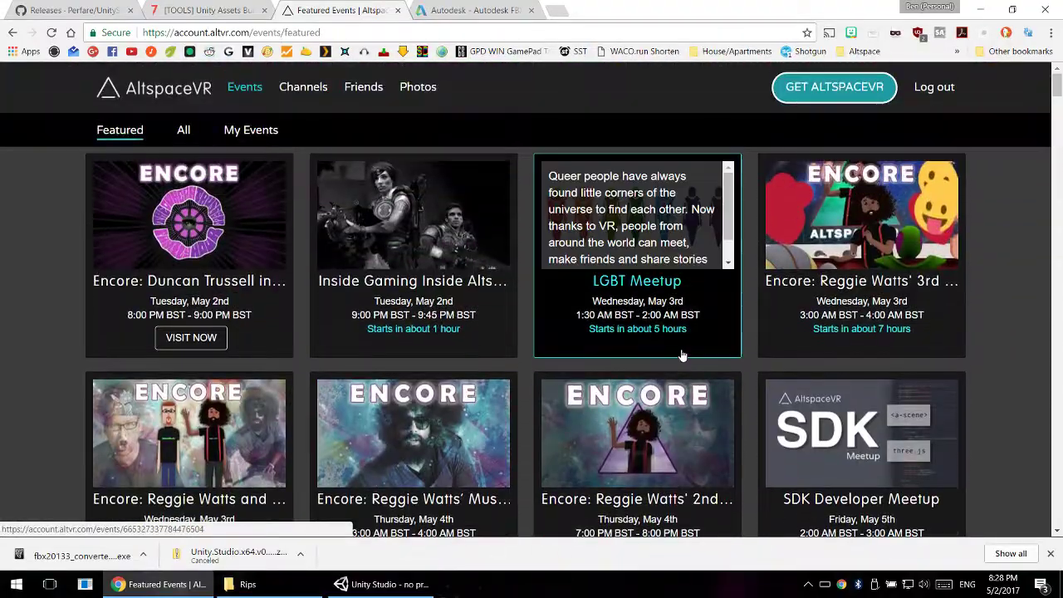
scroll(680, 356, down, 12)
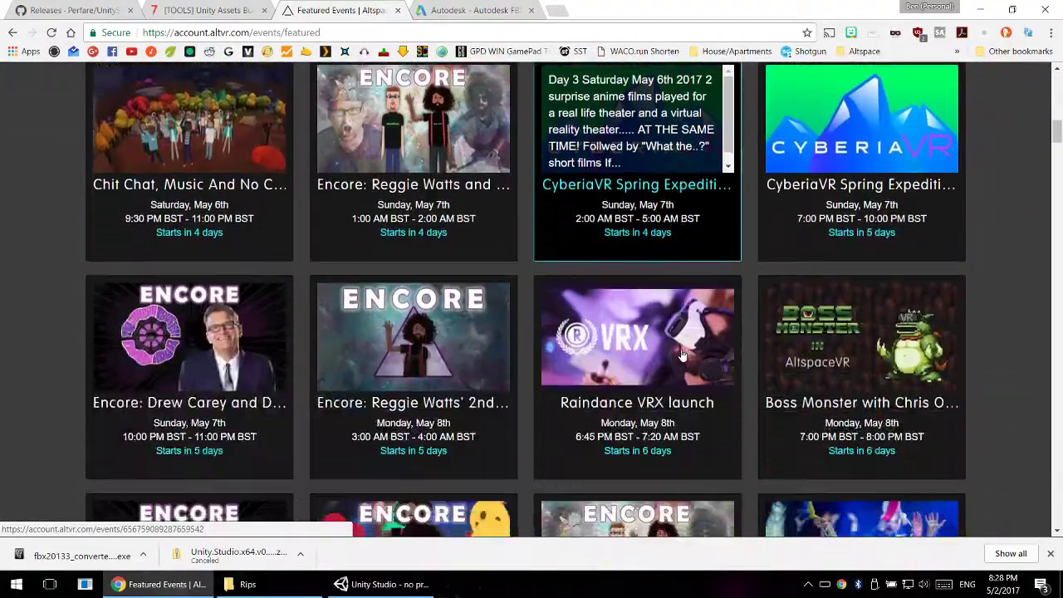
- Open the "Chit Chat, Music And No Complaints or Winges!" event and load its API data by adding api/ before events in the page address
click(185, 203)
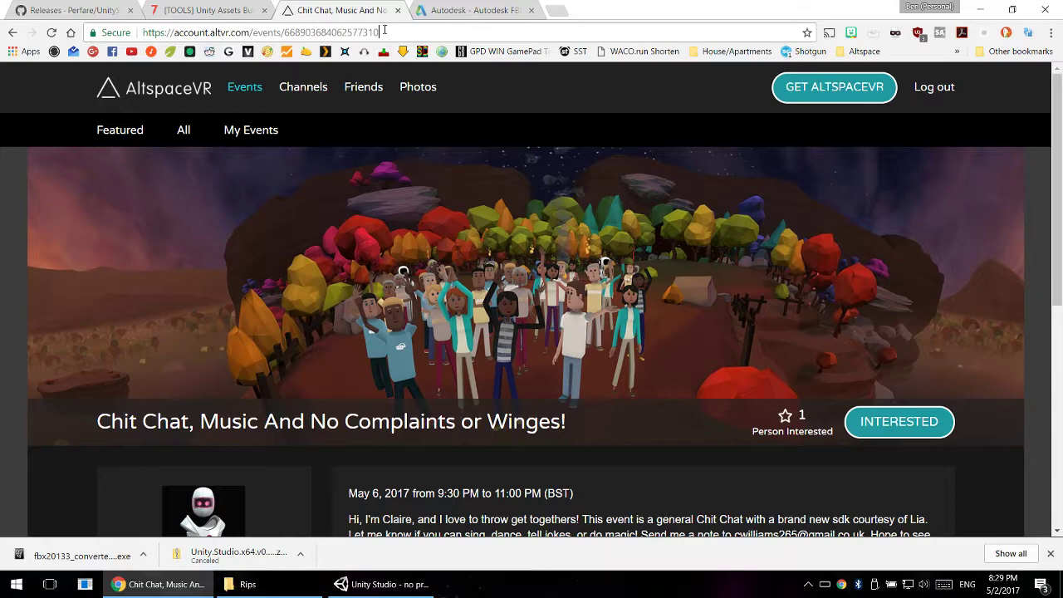
click(241, 32)
click(247, 34)
text(api/)
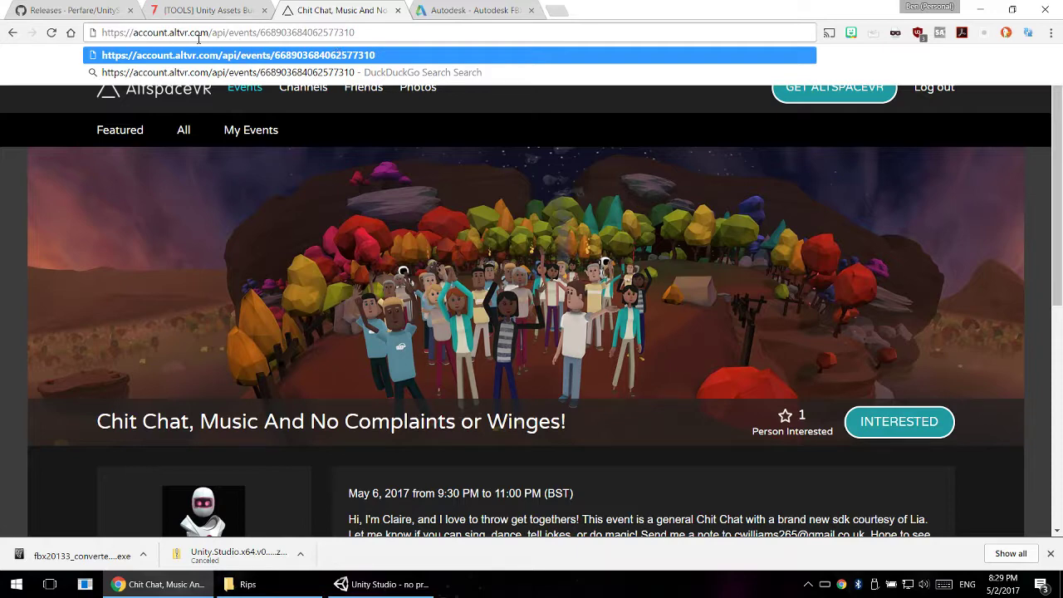
drag(213, 33, 226, 32)
key(Return)
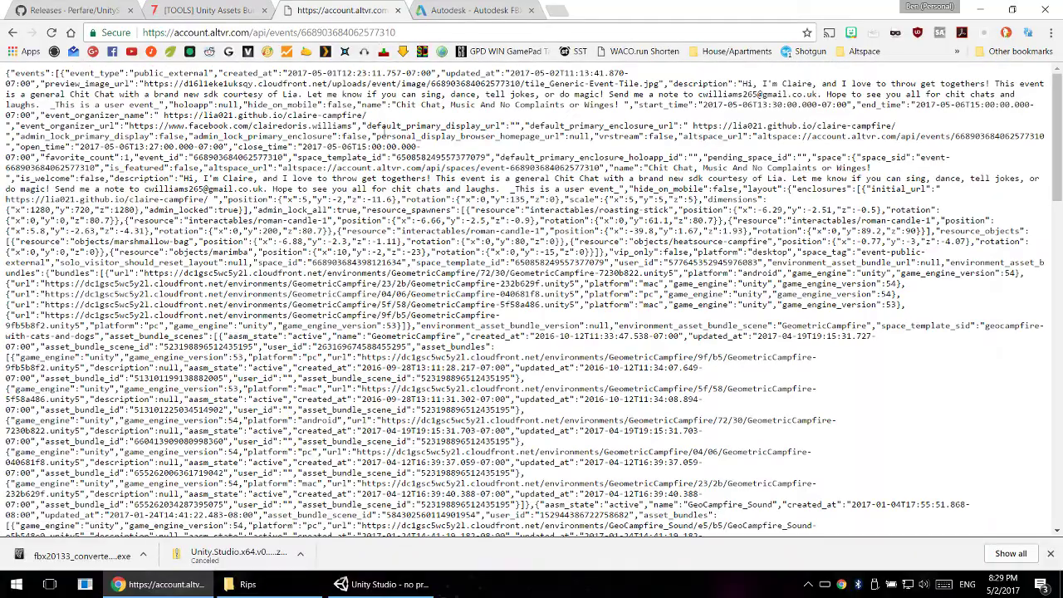
- Select and copy all of the event's raw JSON data
scroll(384, 133, down, 10)
scroll(332, 145, up, 10)
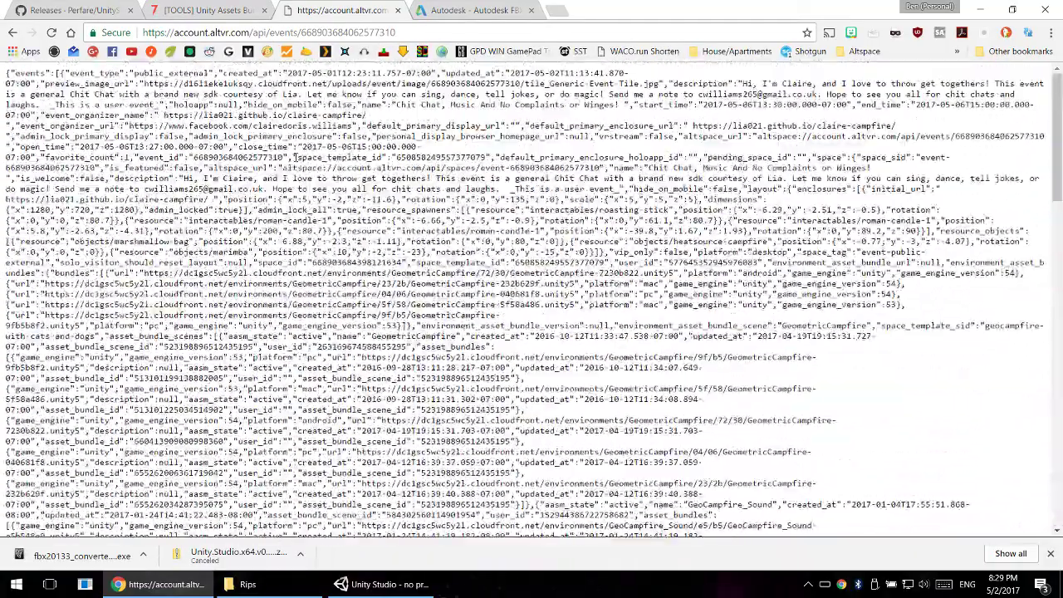
key(ctrl+a)
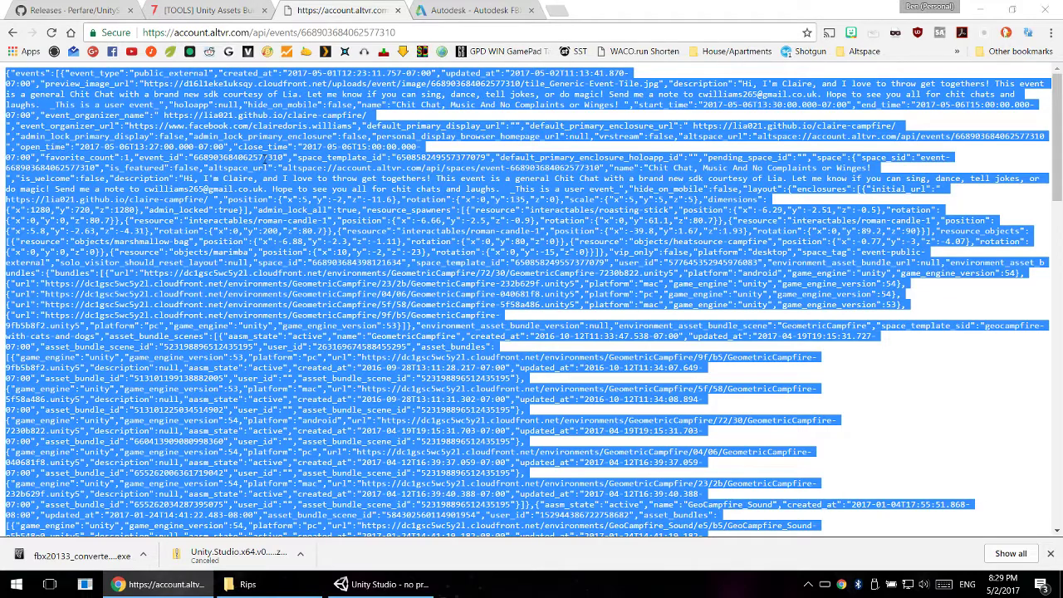
key(super)
text(notepad)
key(Return)
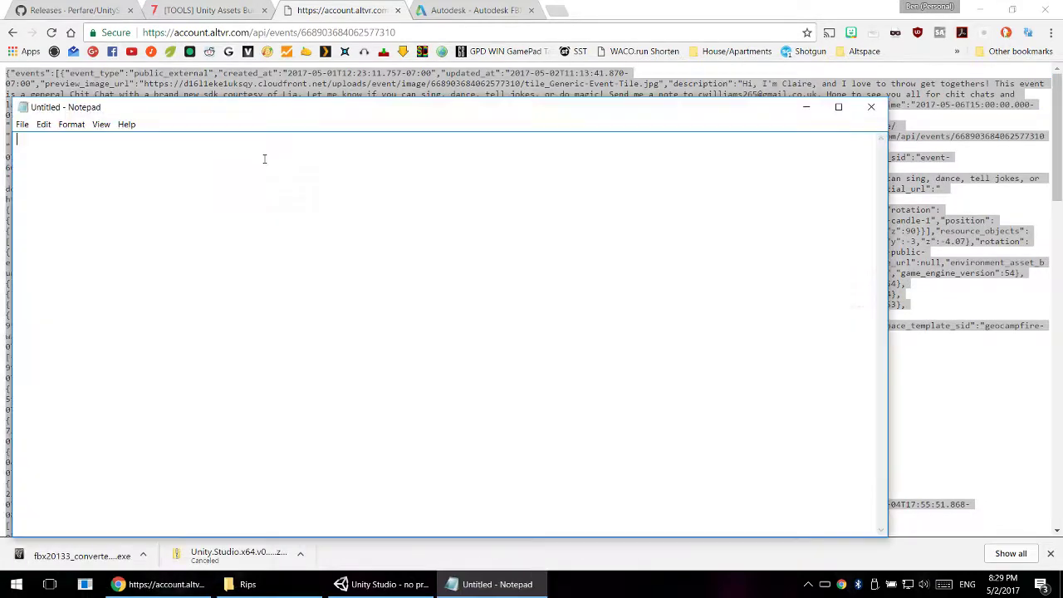
click(871, 107)
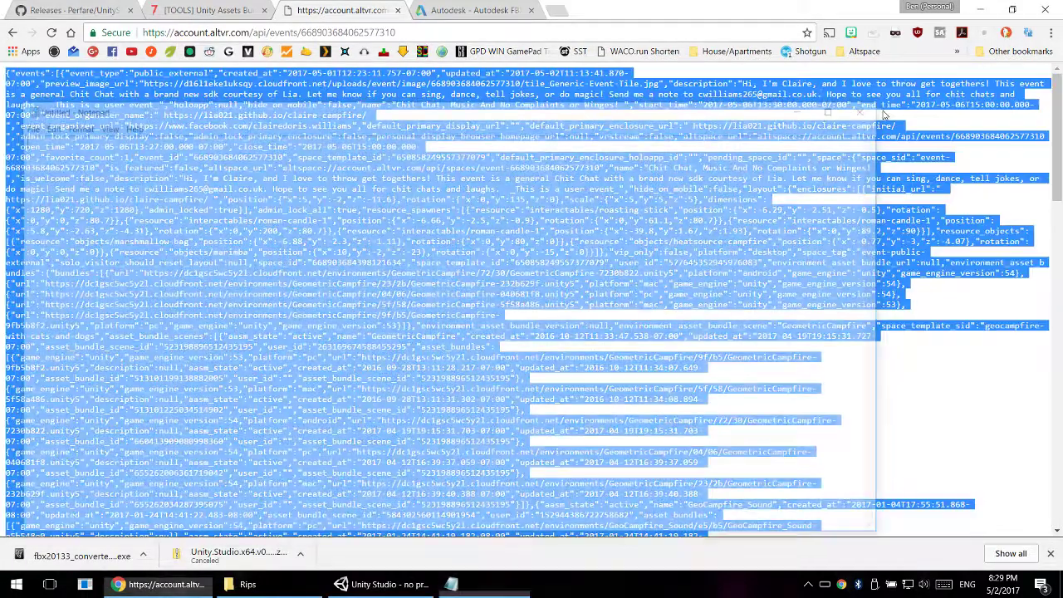
- Launch Notepad++ with a blank document for the copied event data
key(super)
text(pl)
key(BackSpace)
key(BackSpace)
text(notepa)
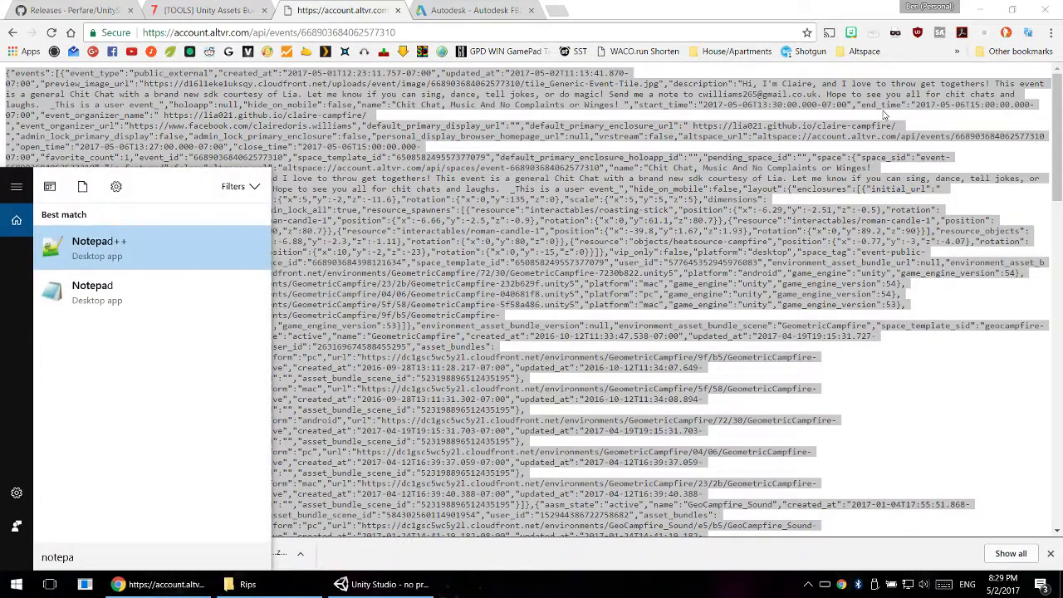
key(Return)
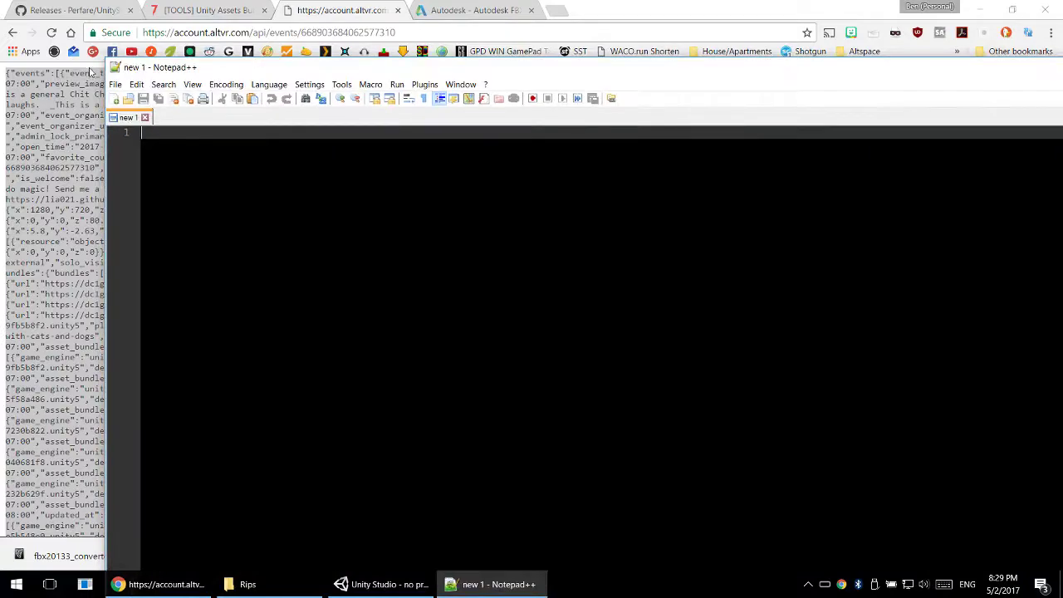
- Resize and reposition the Notepad++ window so that it sits fully on screen in front of the browser
drag(112, 62, 627, 225)
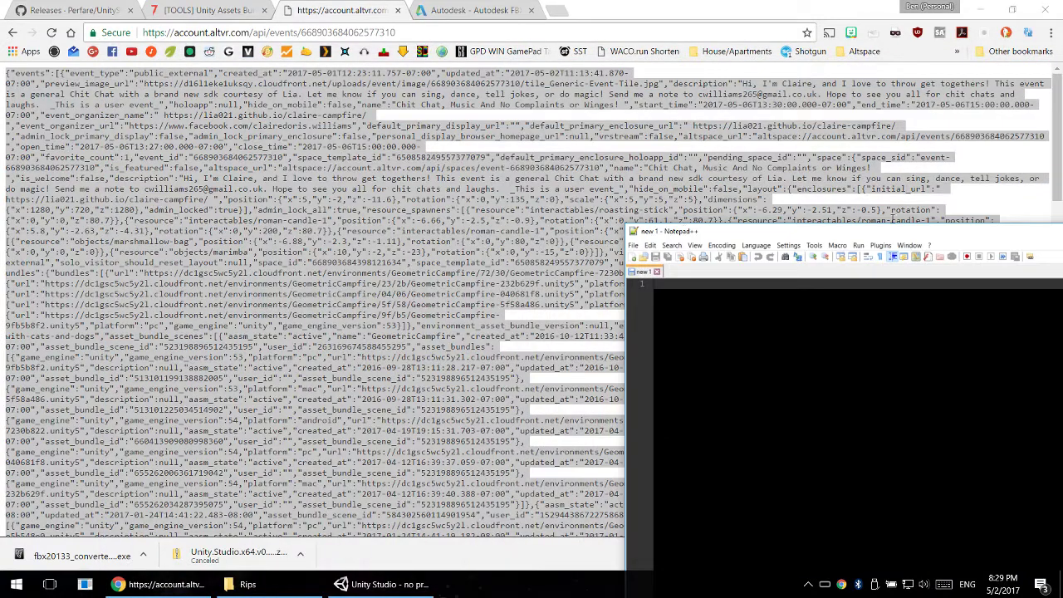
drag(868, 233, 260, 60)
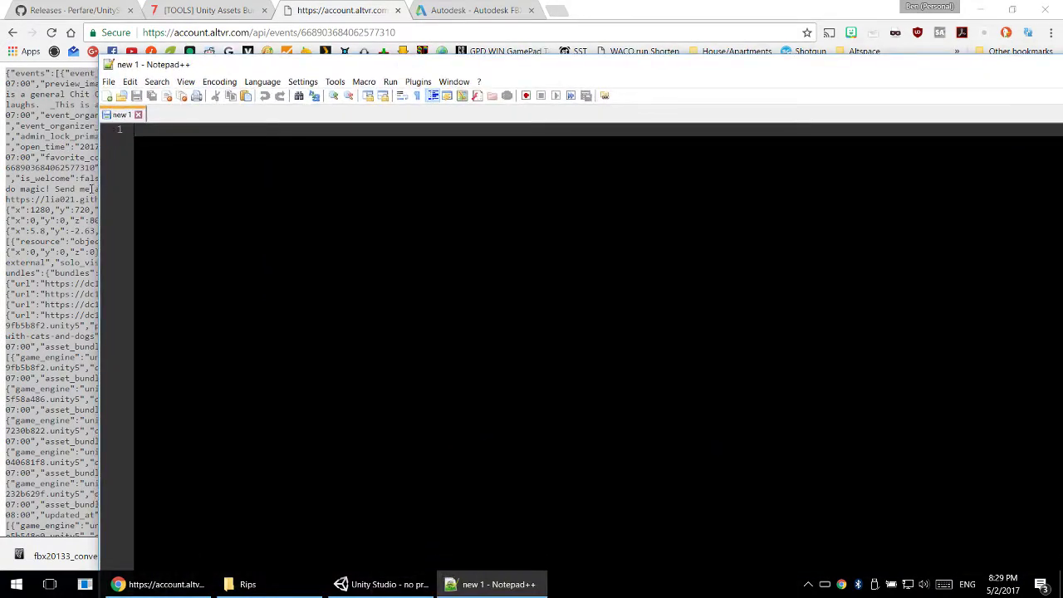
drag(98, 189, 754, 188)
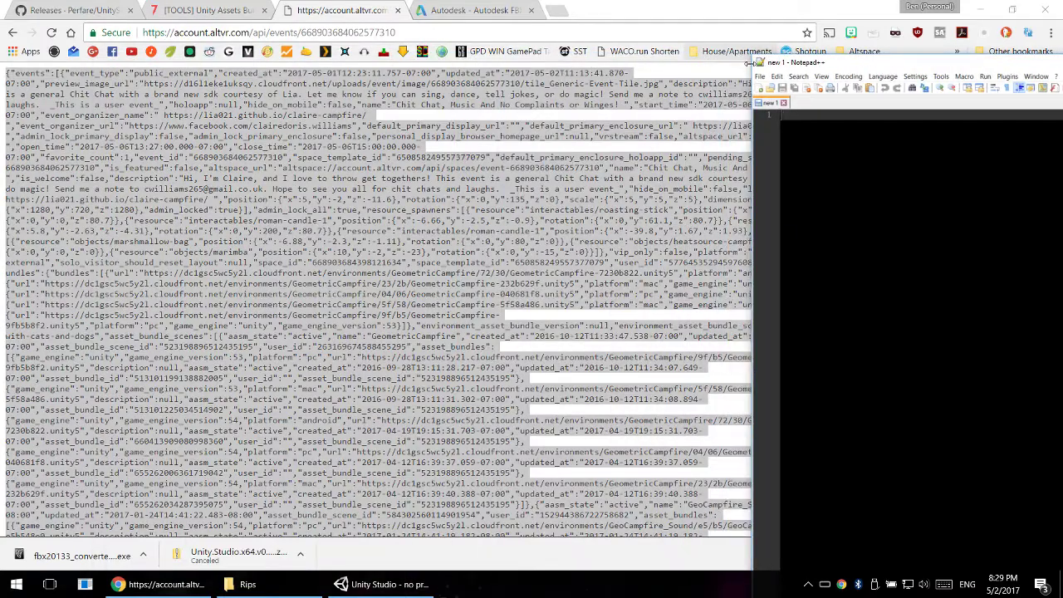
drag(754, 59, 889, 137)
drag(986, 143, 510, 166)
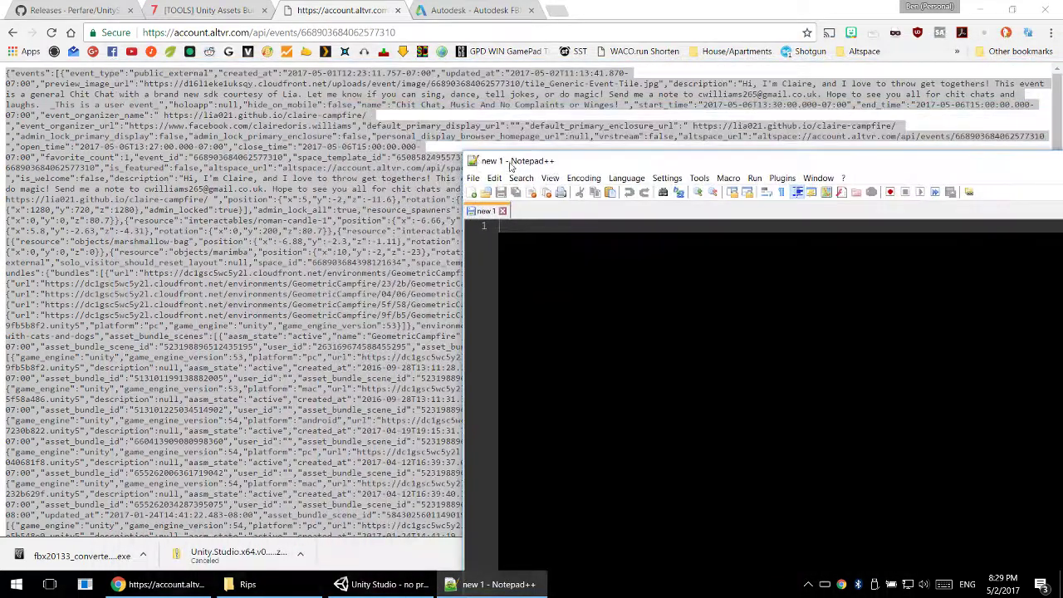
drag(617, 162, 327, 18)
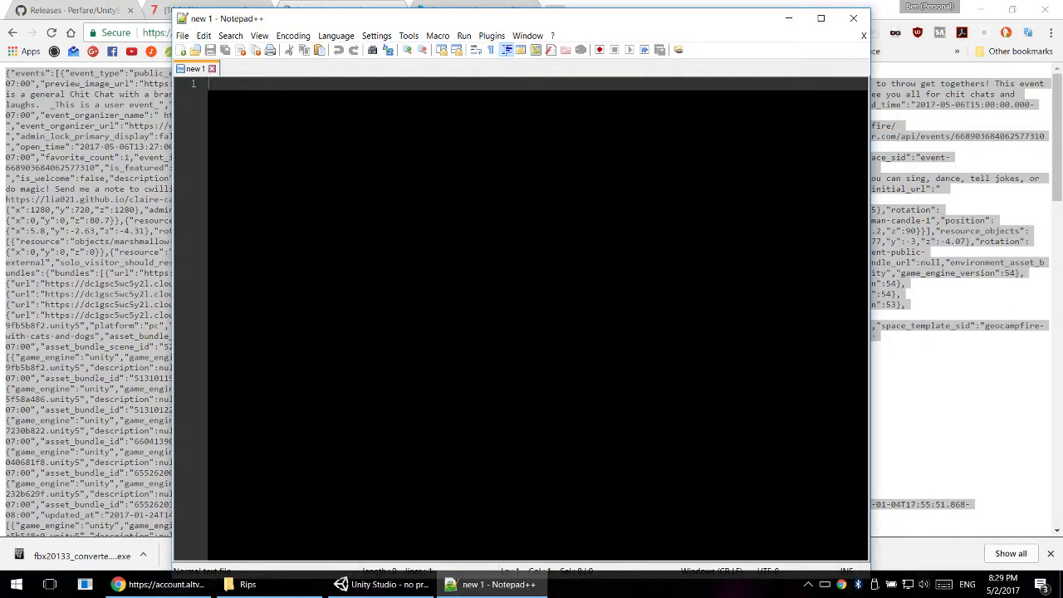
- Paste the copied event data into the blank document and return to the beginning of the line
key(ctrl+v)
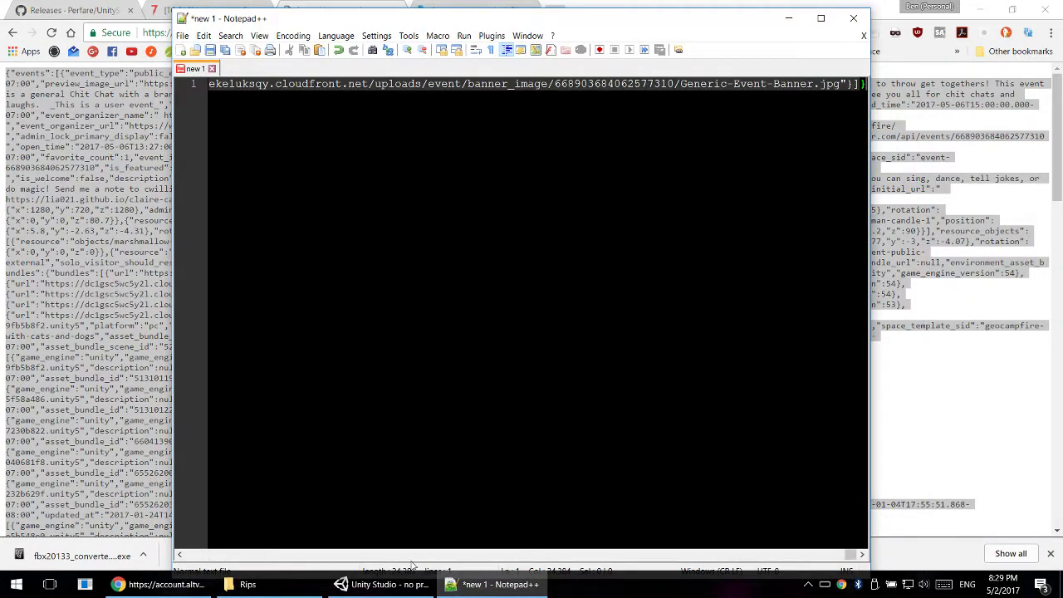
click(549, 556)
click(573, 556)
click(736, 554)
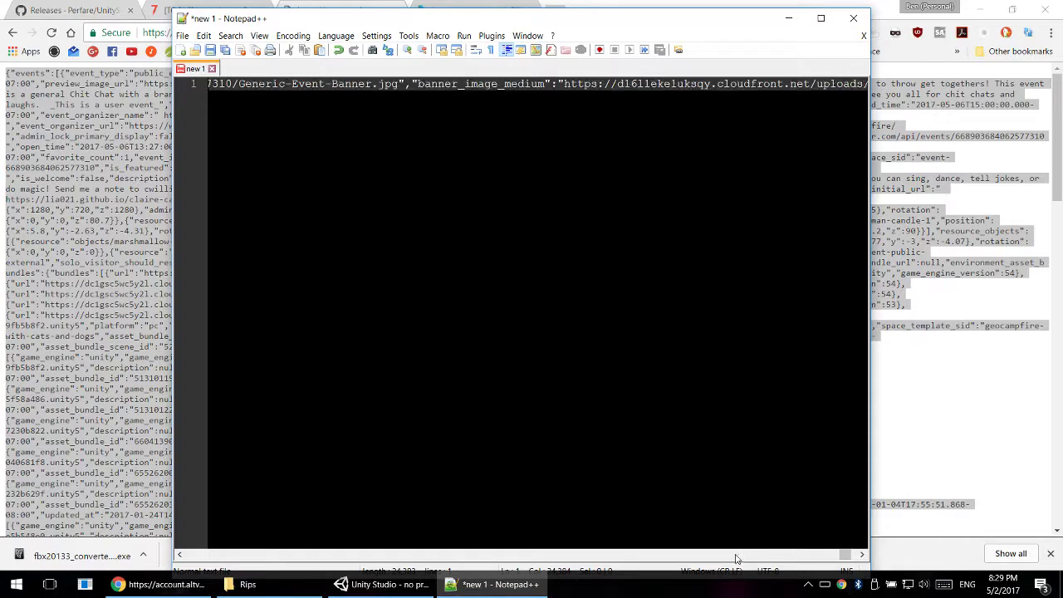
click(735, 555)
drag(842, 556, 174, 555)
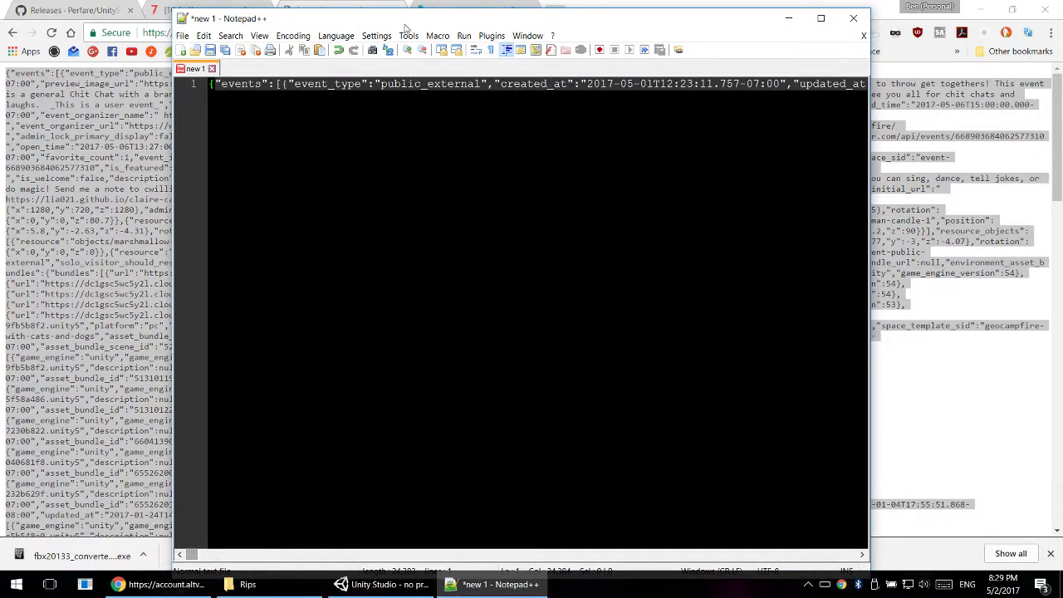
- Format the pasted JSON with JSTool's JSFormat command and maximize the Notepad++ window
click(491, 37)
mouse_move(515, 53)
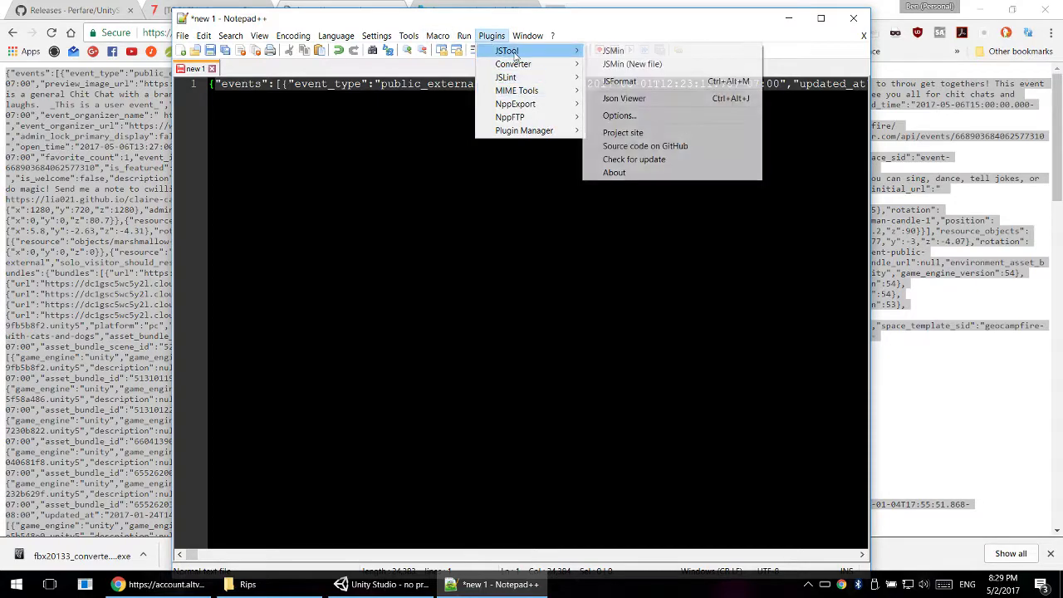
click(650, 84)
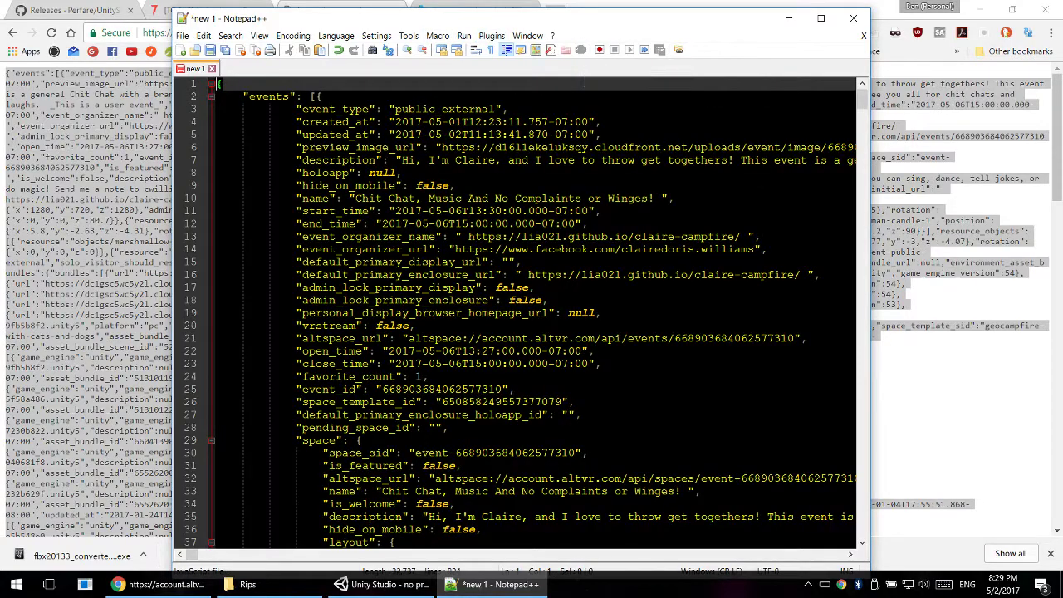
double_click(565, 20)
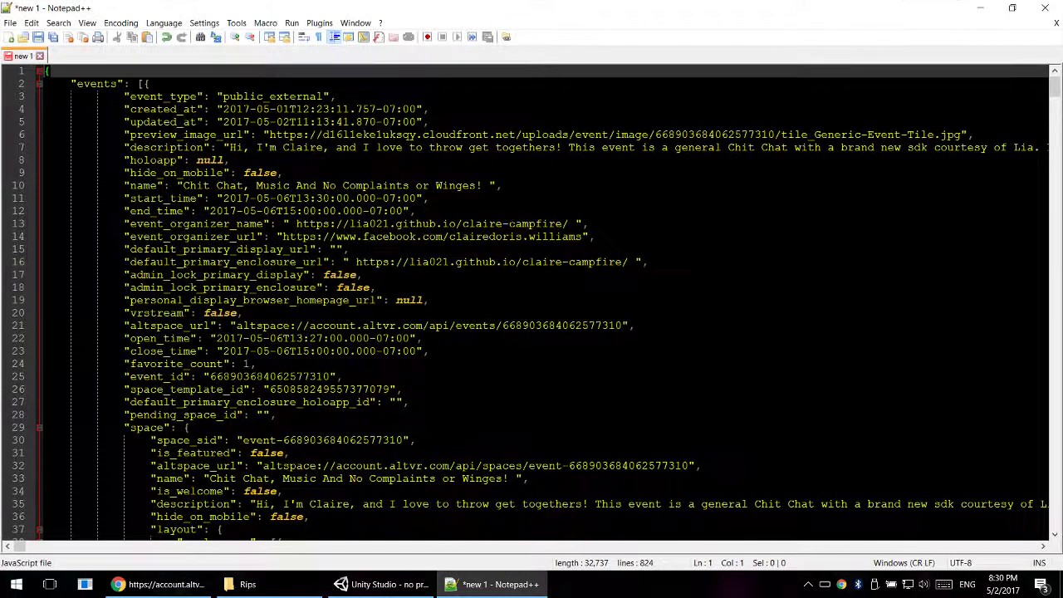
- Look through the formatted event JSON for the environment_asset_bundles section and its list of bundle URLs
scroll(532, 299, down, 20)
scroll(532, 302, down, 20)
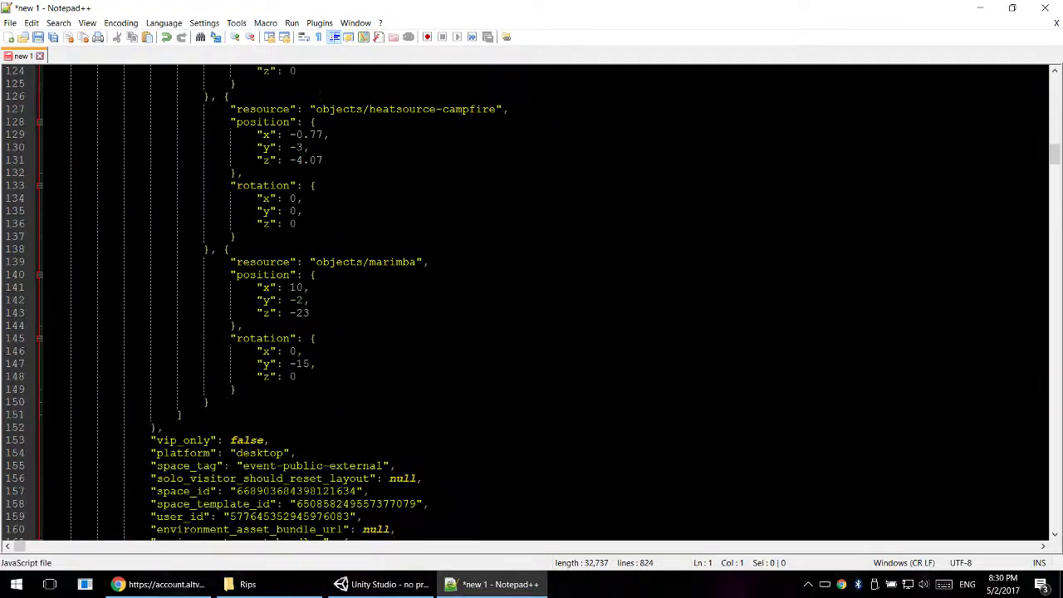
scroll(532, 302, up, 20)
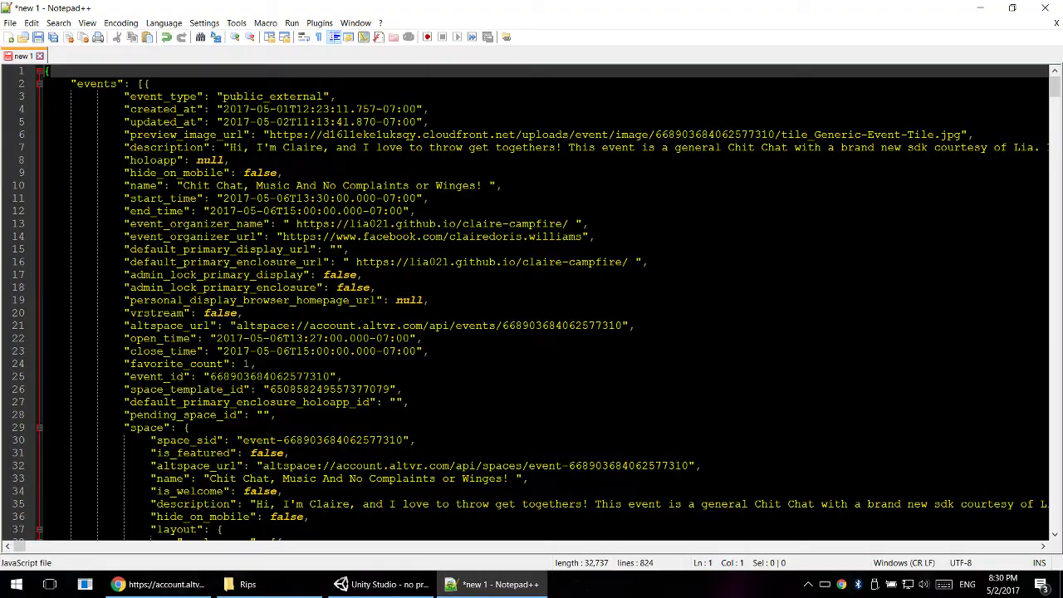
scroll(532, 302, down, 20)
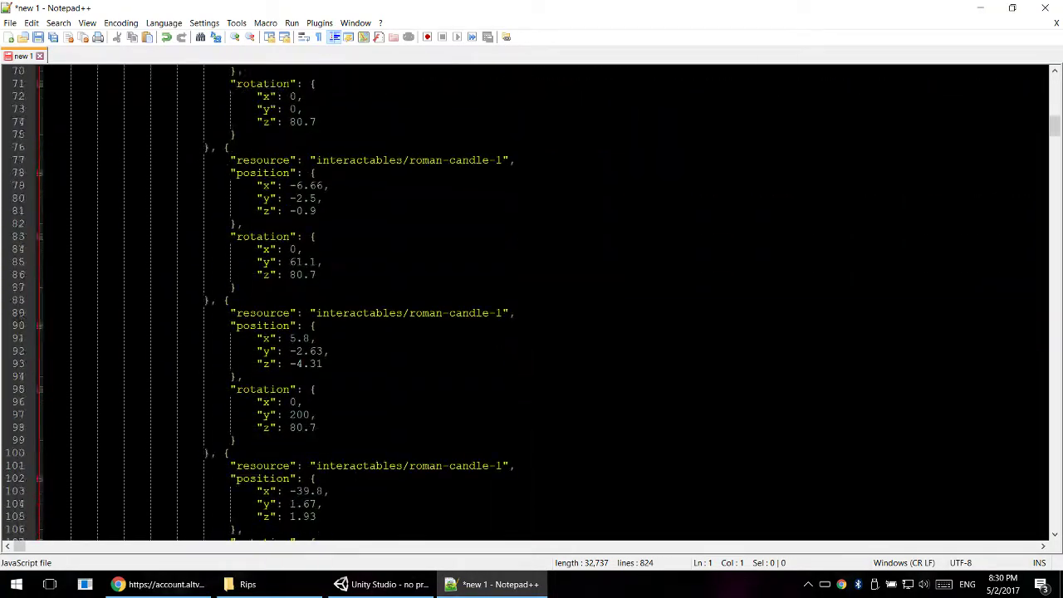
scroll(531, 302, down, 20)
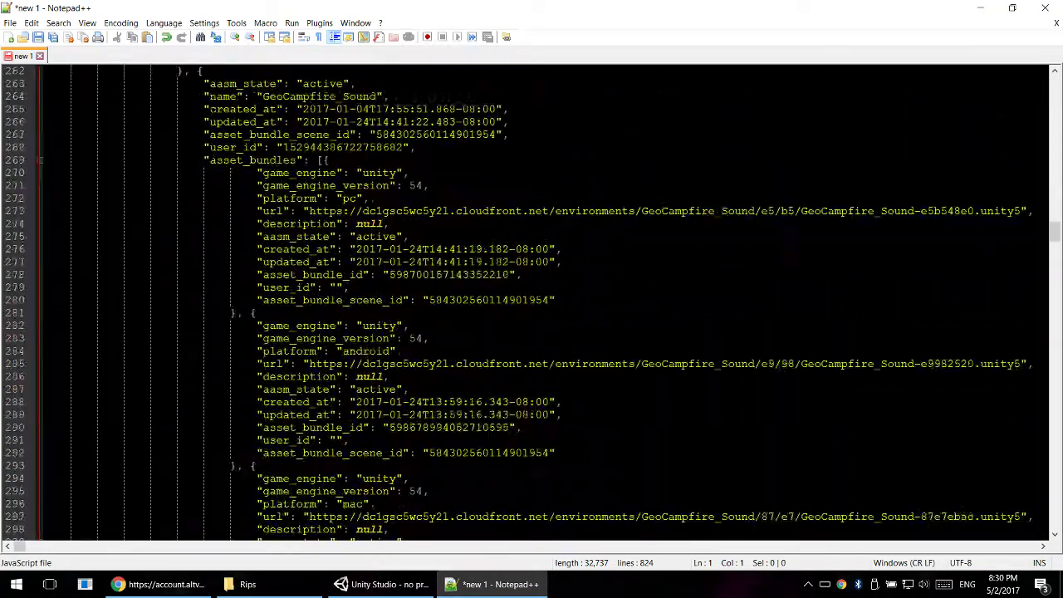
scroll(531, 302, down, 20)
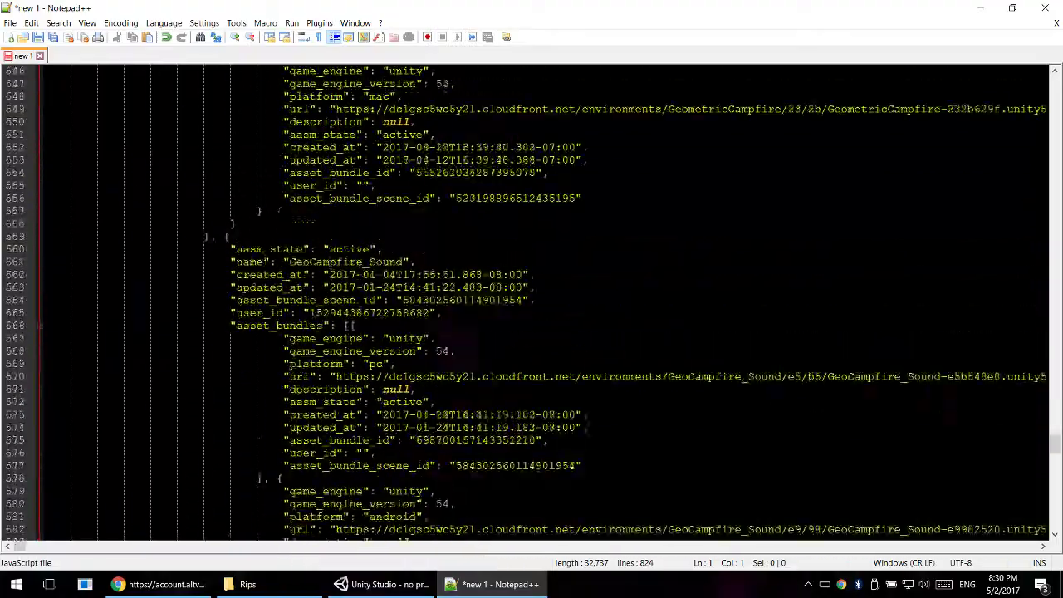
scroll(531, 303, up, 20)
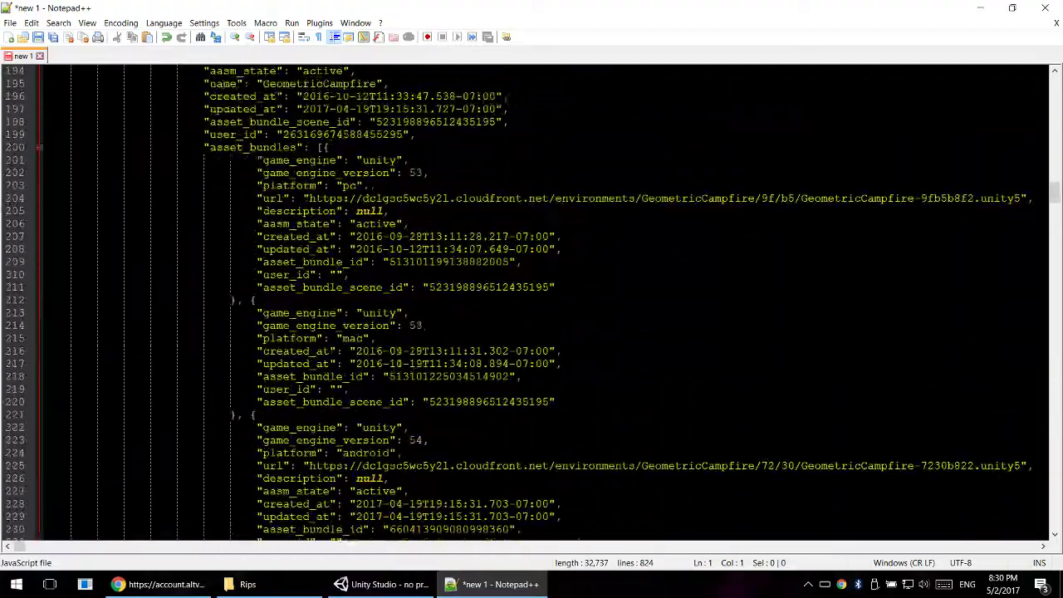
scroll(532, 302, up, 16)
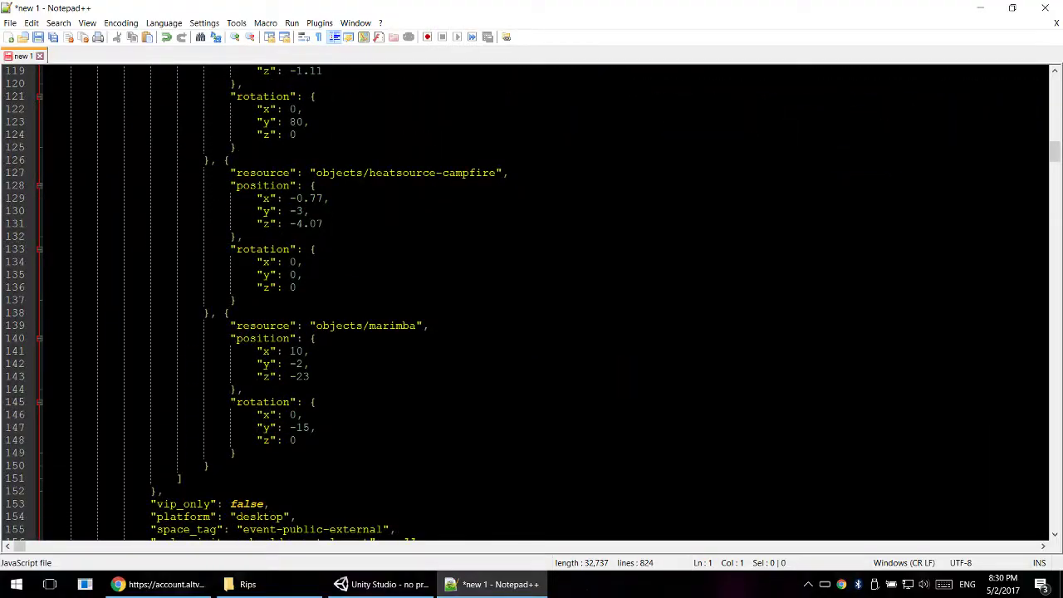
scroll(532, 302, up, 4)
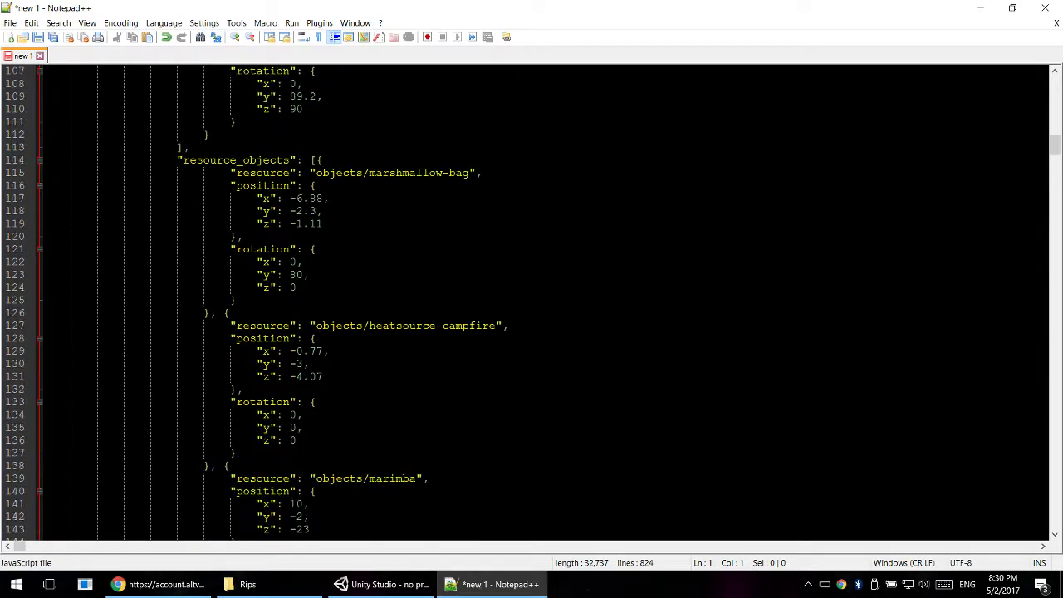
scroll(532, 302, up, 20)
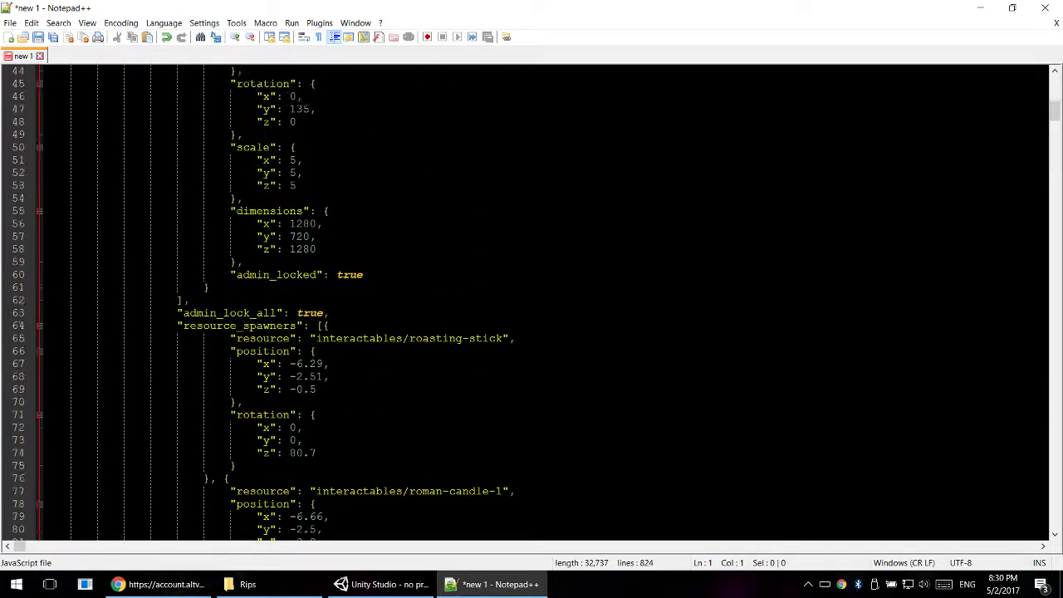
scroll(531, 302, up, 11)
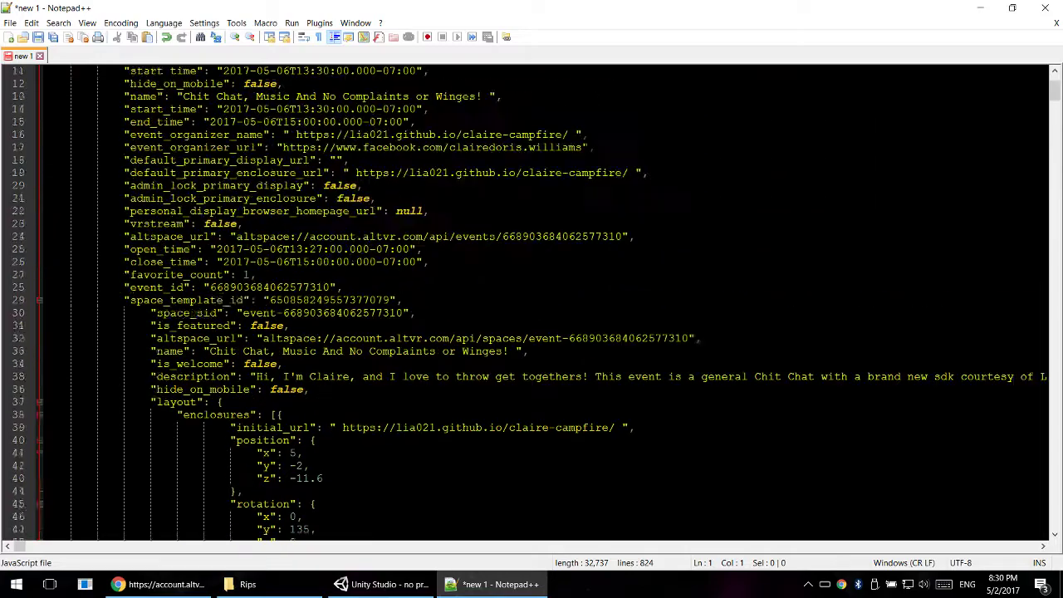
scroll(531, 302, down, 20)
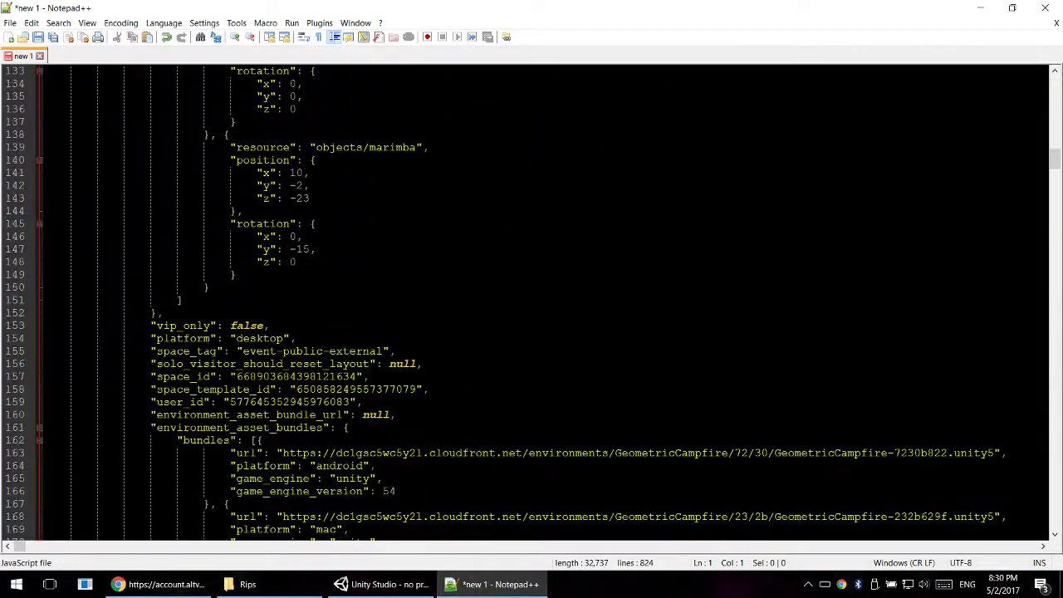
scroll(532, 303, up, 12)
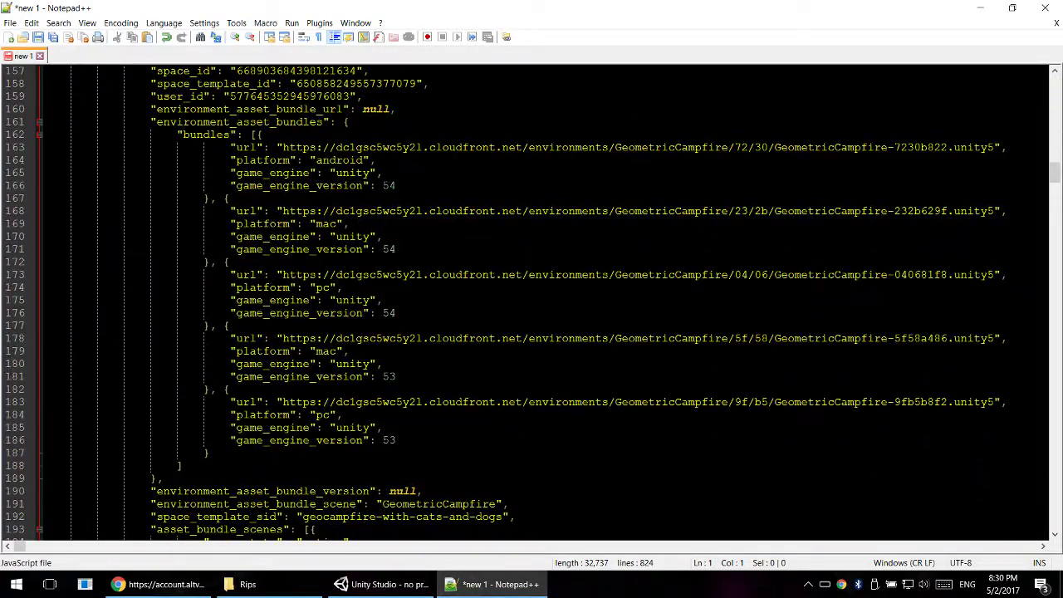
- Examine the platform entries of the listed bundles, comparing the android, mac and pc variants
drag(177, 135, 238, 136)
click(398, 162)
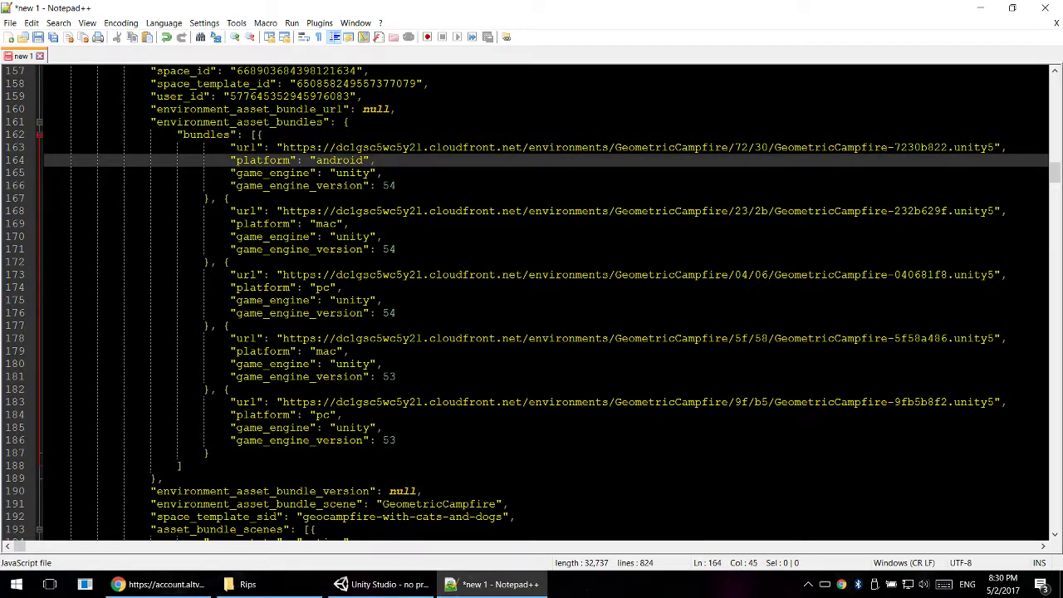
click(451, 302)
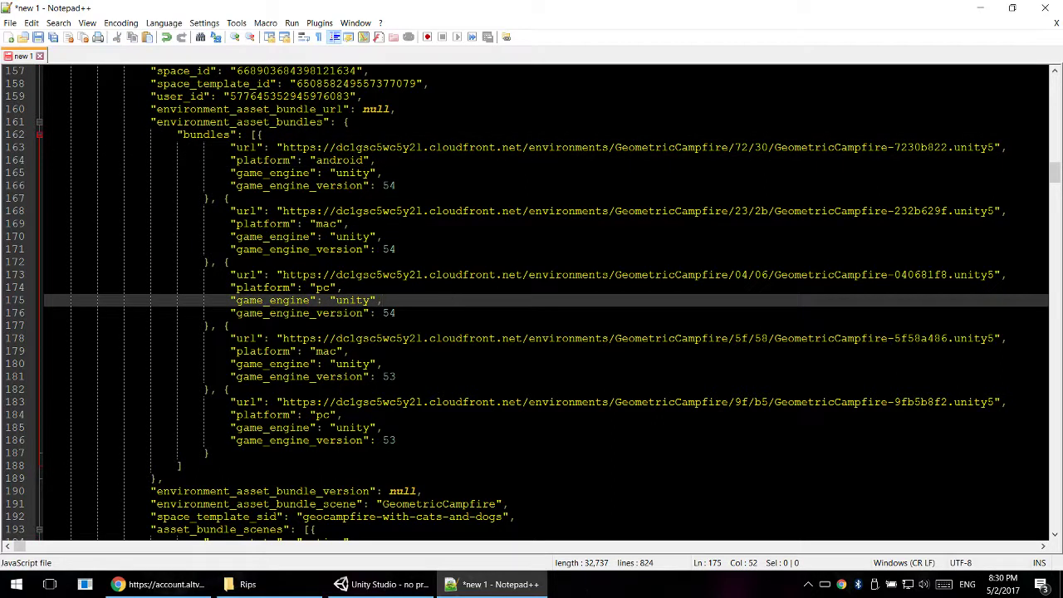
drag(303, 161, 378, 162)
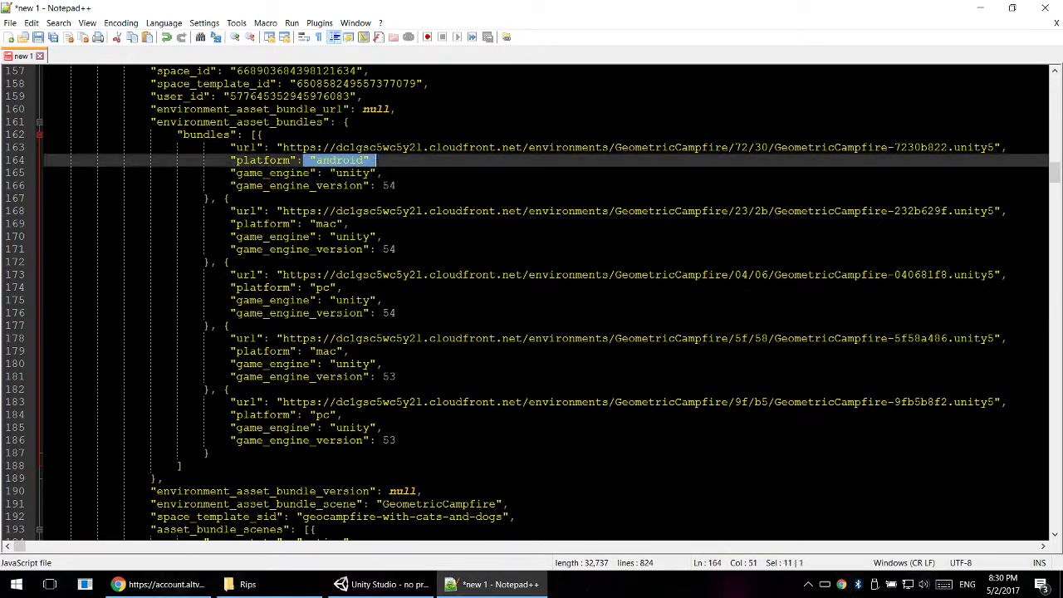
click(454, 186)
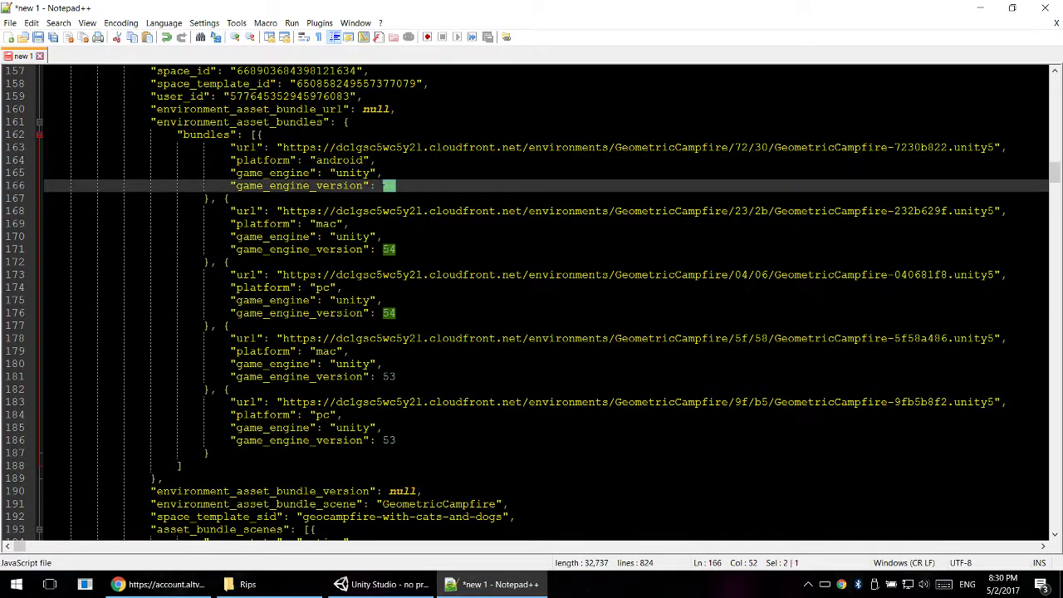
drag(305, 224, 352, 225)
drag(303, 287, 342, 287)
click(349, 364)
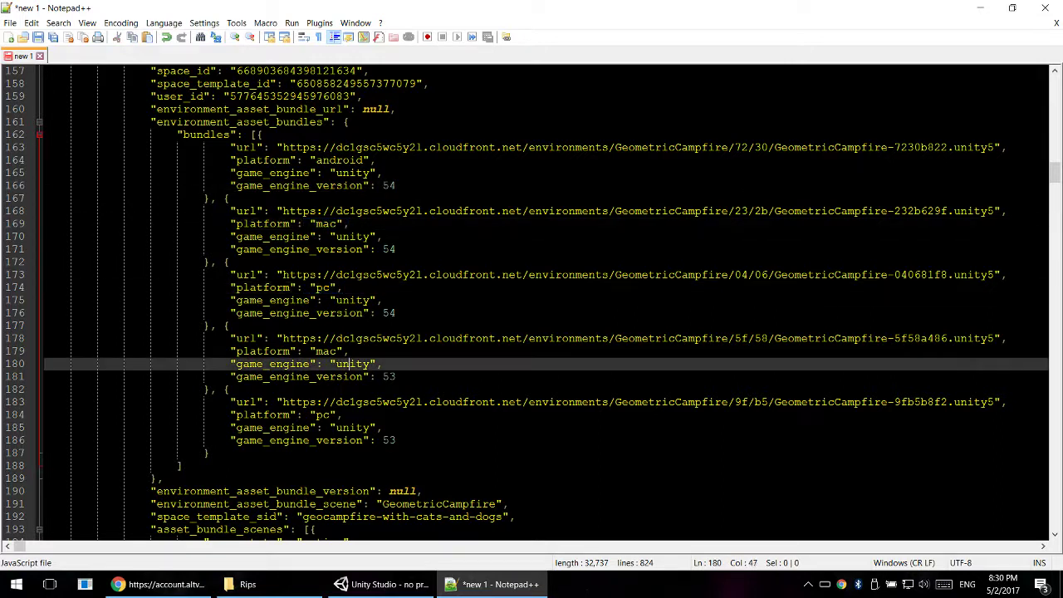
- Compare the game_engine_version values of the mac and pc bundles at the end of the list with the earlier pc bundle
click(344, 415)
drag(397, 440, 369, 440)
drag(401, 385, 369, 377)
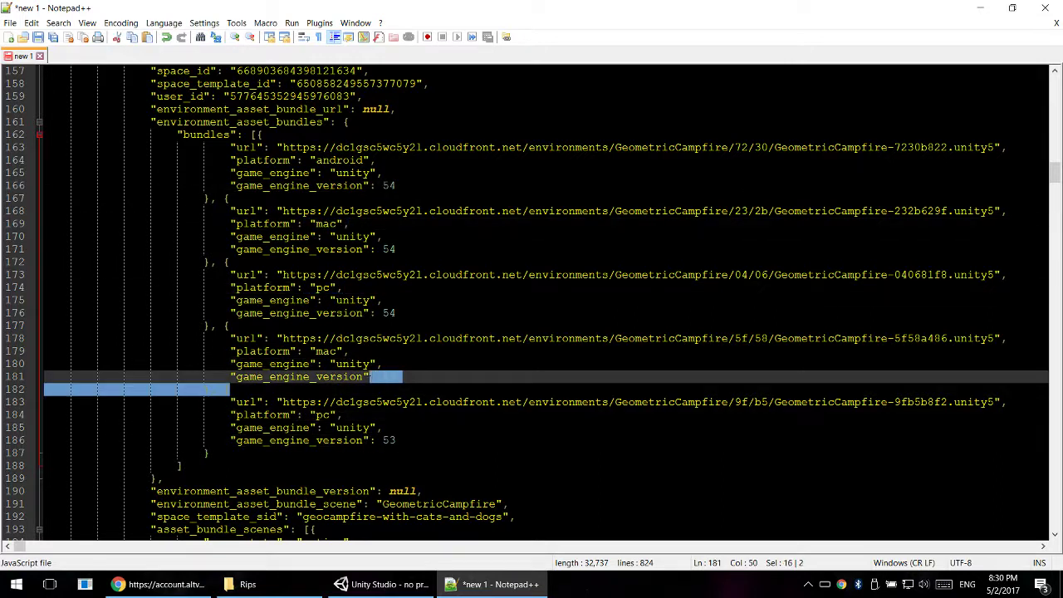
click(405, 378)
drag(397, 440, 383, 440)
drag(397, 377, 383, 377)
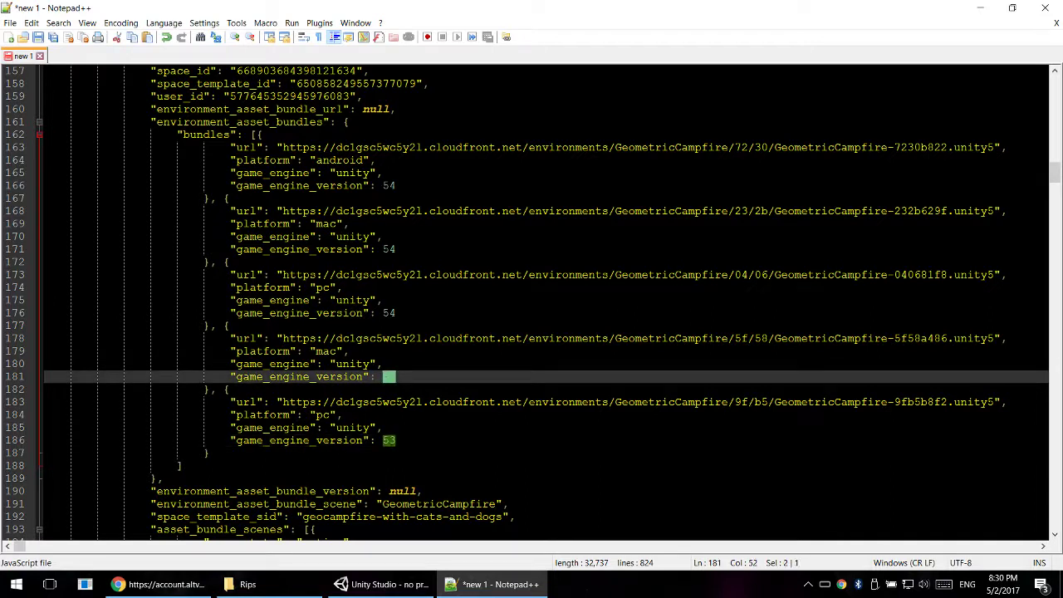
click(403, 315)
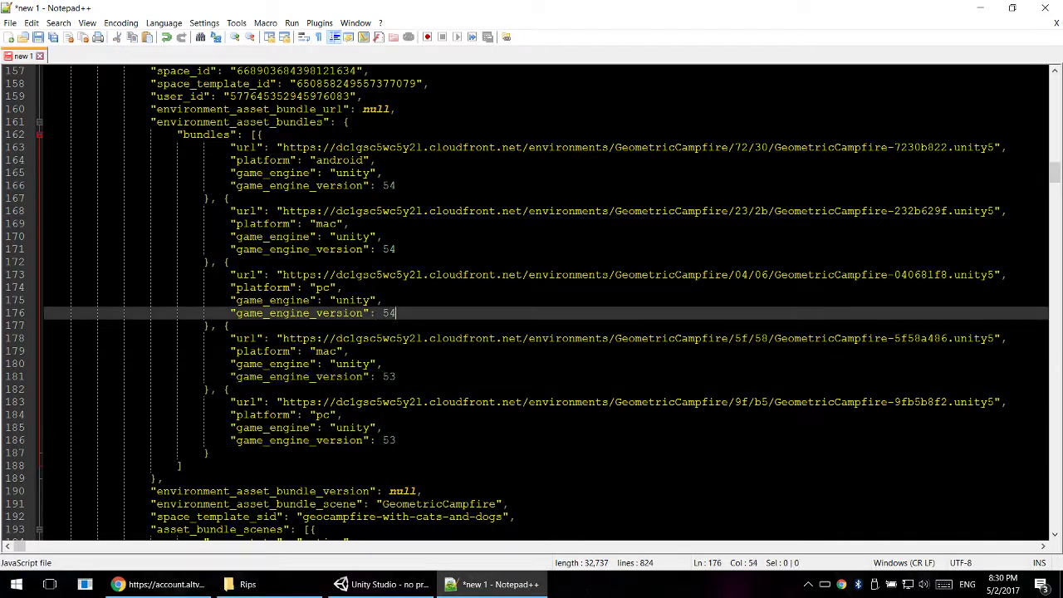
- Copy the GeometricCampfire-040681f8.unity5 URL of the pc bundle with game engine version 54, without its quotation marks
click(336, 301)
drag(398, 313, 387, 313)
click(349, 300)
drag(311, 287, 718, 290)
click(370, 300)
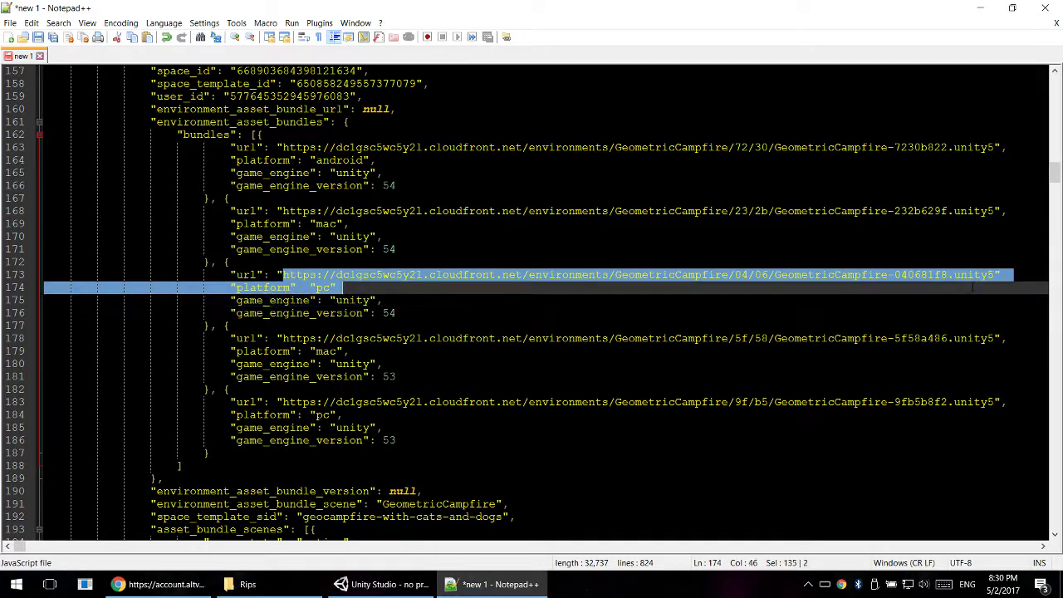
drag(973, 287, 992, 275)
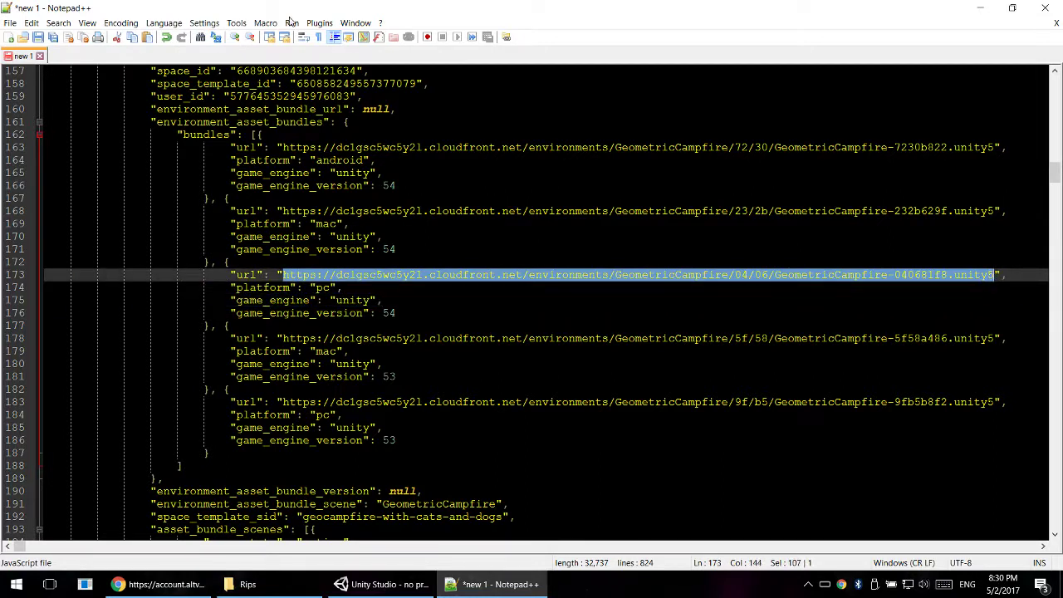
- Close the formatted JSON document without saving it and exit Notepad++
click(39, 56)
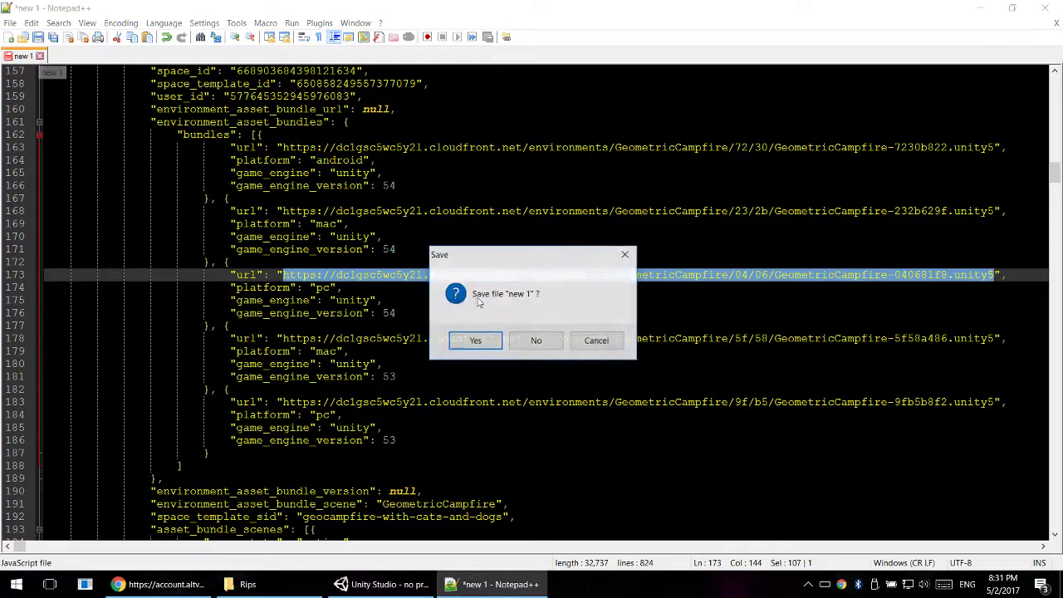
click(537, 340)
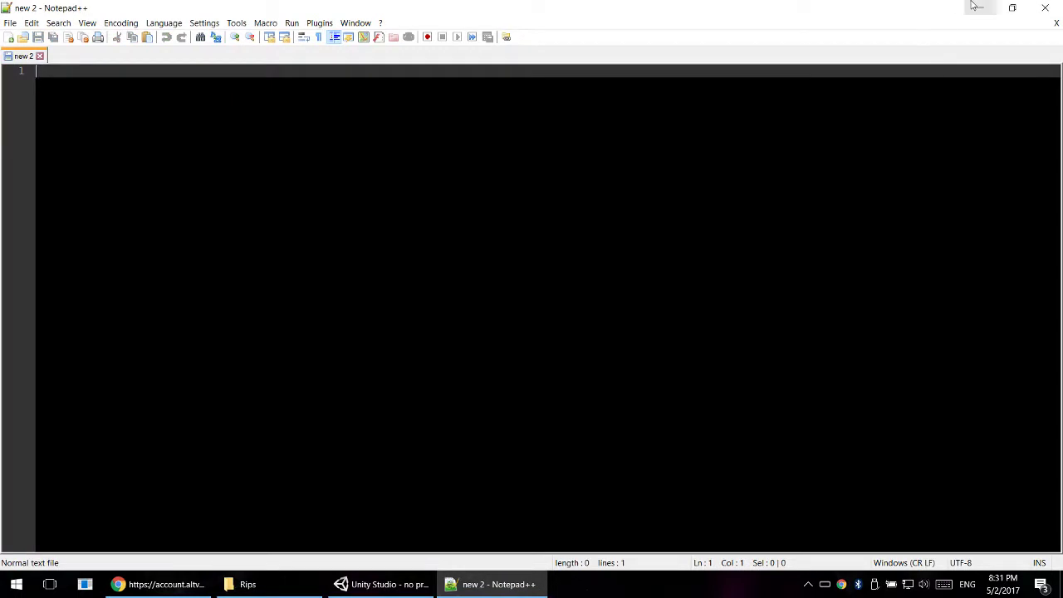
click(1044, 7)
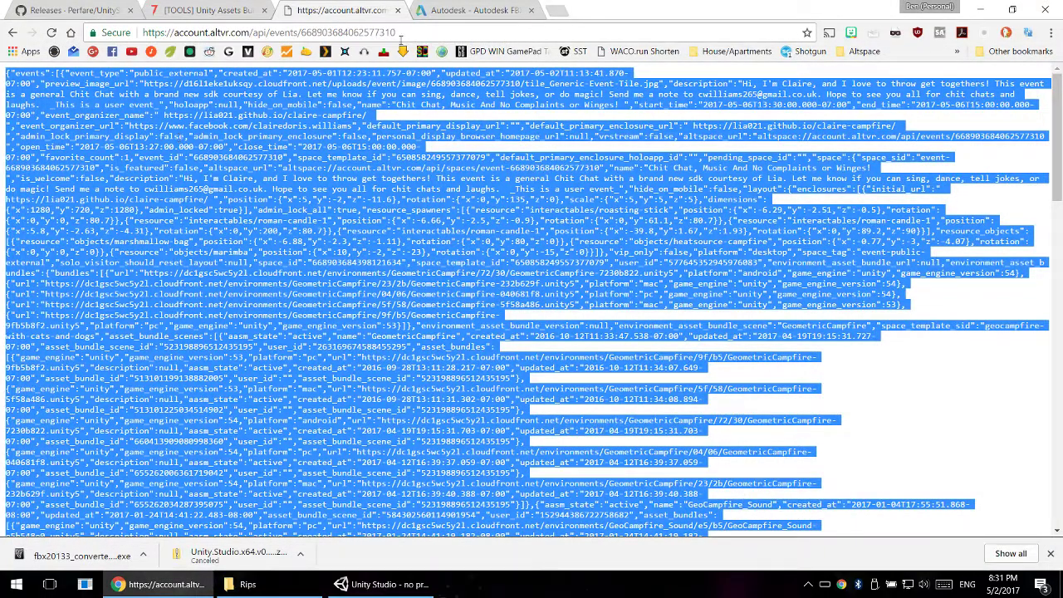
- Download the GeometricCampfire asset bundle by opening the copied URL in the browser
click(421, 31)
text(https://dc1gsc5wc5y2l.cloudfront.net/environments/GeometricCampfire/04/06/GeometricCampfire-040681f8.unity5)
key(Return)
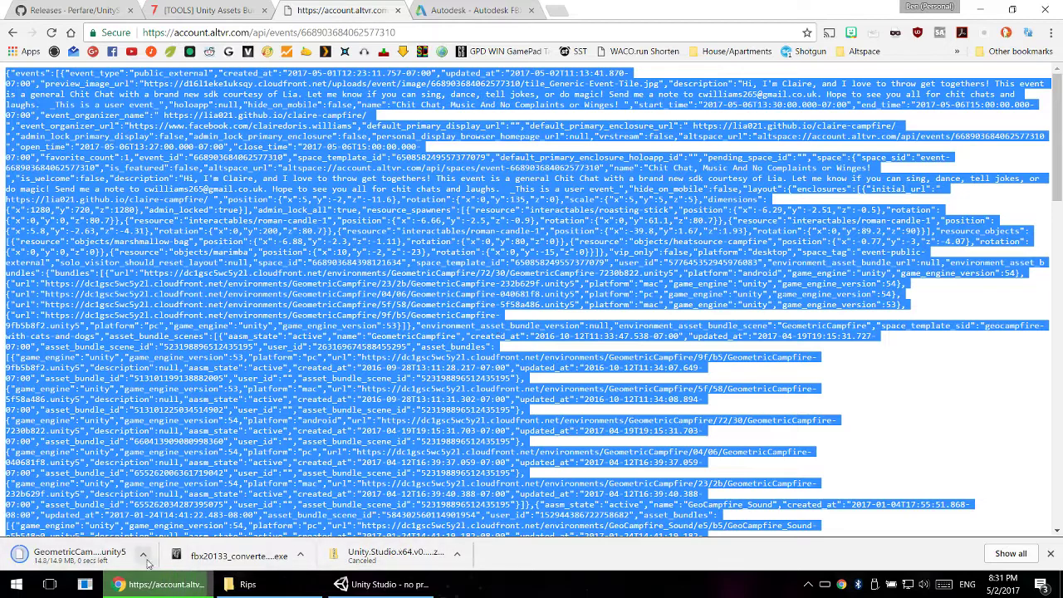
- Show the downloaded GeometricCampfire-040681f8.unity5 file in its folder and copy the file
click(144, 556)
click(178, 506)
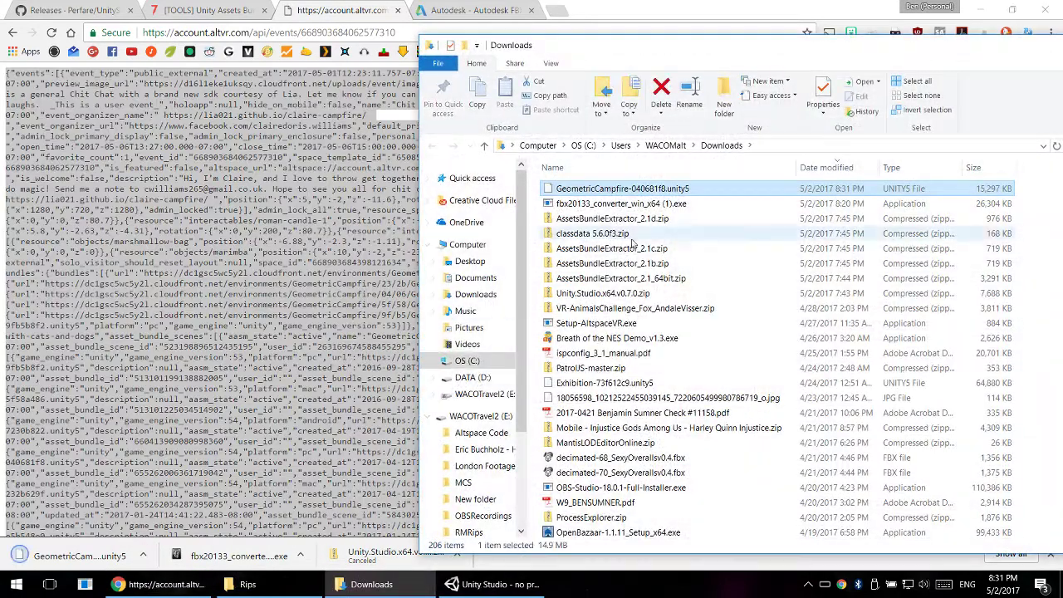
right_click(579, 190)
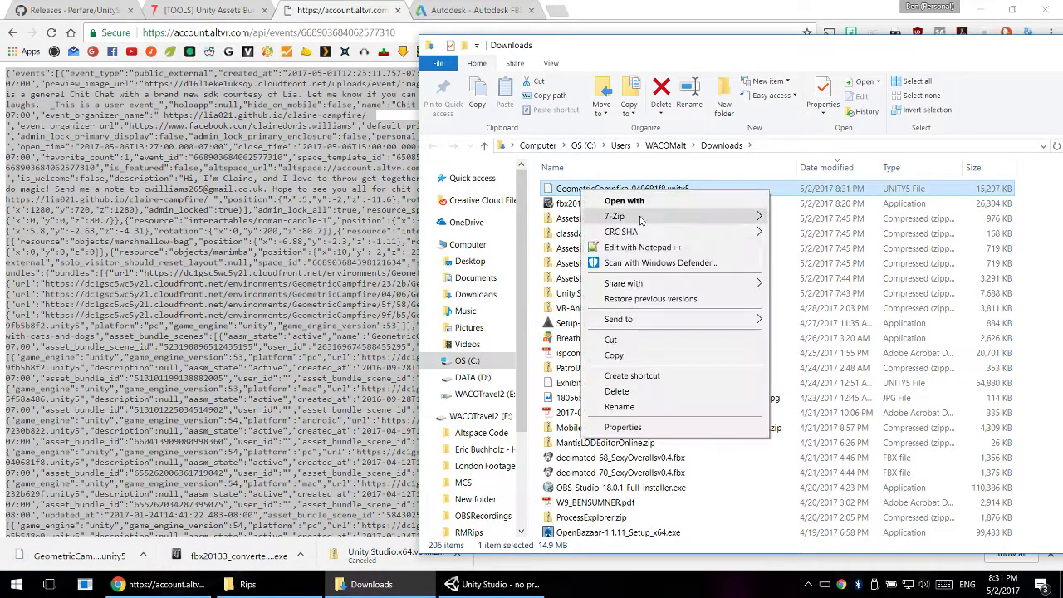
click(628, 357)
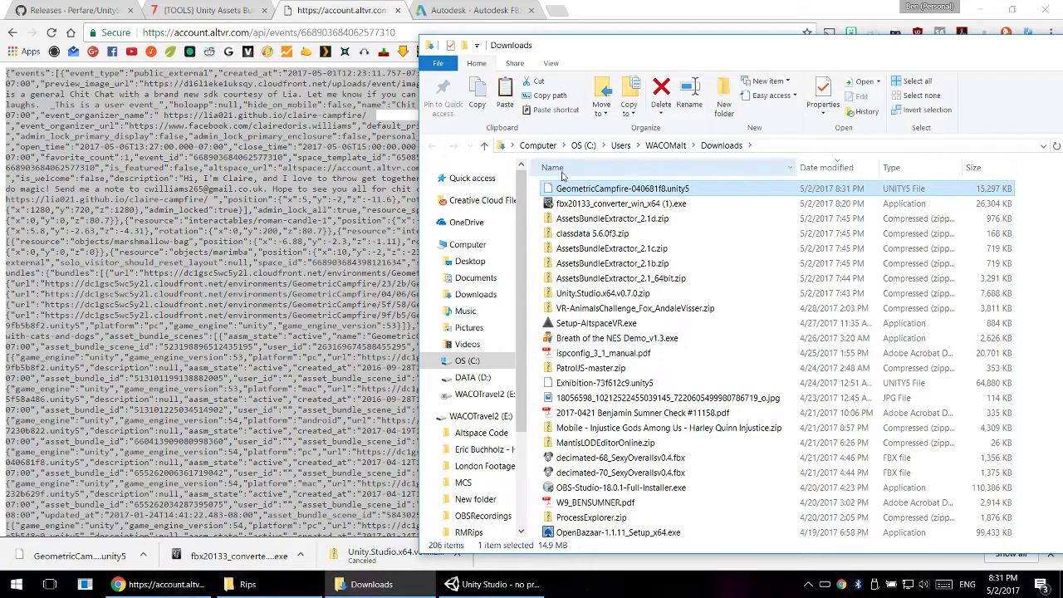
- Paste the copied GeometricCampfire bundle into the UnityRips folder on the WACOTravel2 (E:) drive
click(537, 145)
double_click(922, 299)
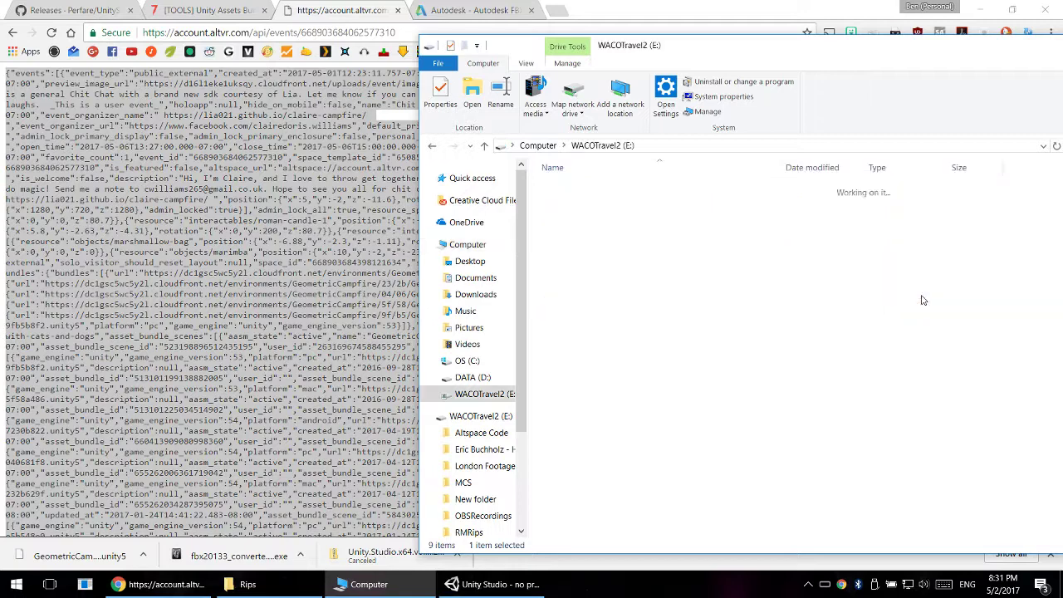
double_click(573, 308)
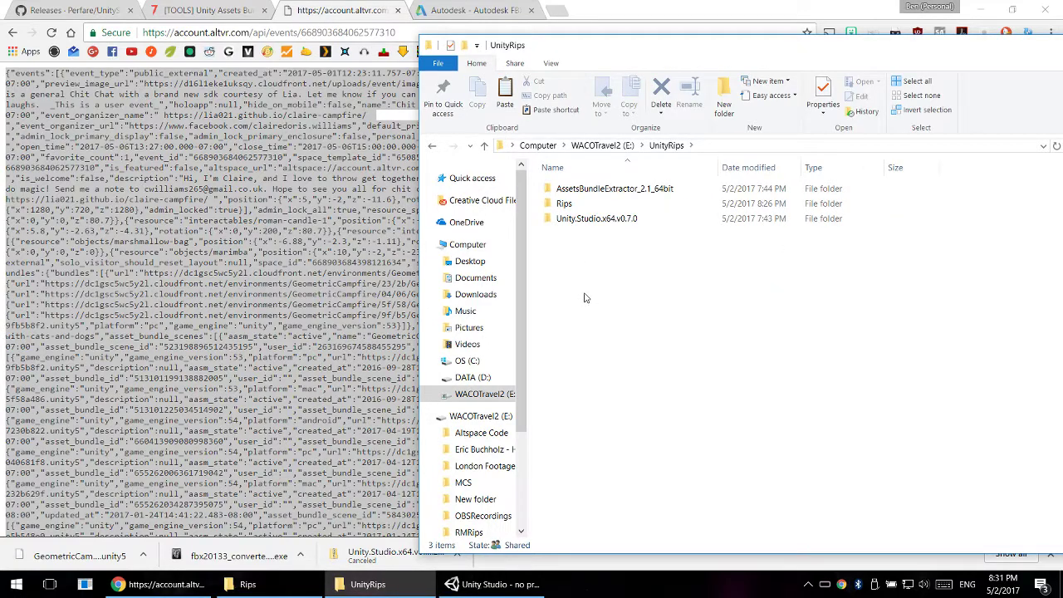
key(ctrl+v)
click(703, 287)
click(687, 237)
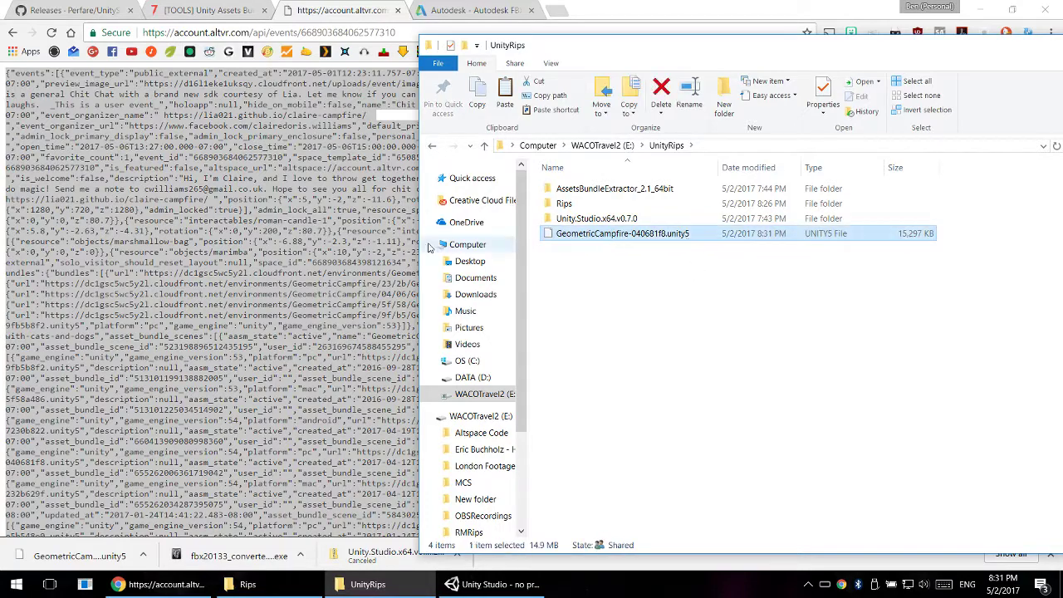
- Close the event data browser tab, minimize the browser, and restore Unity Studio from its maximized state
click(299, 233)
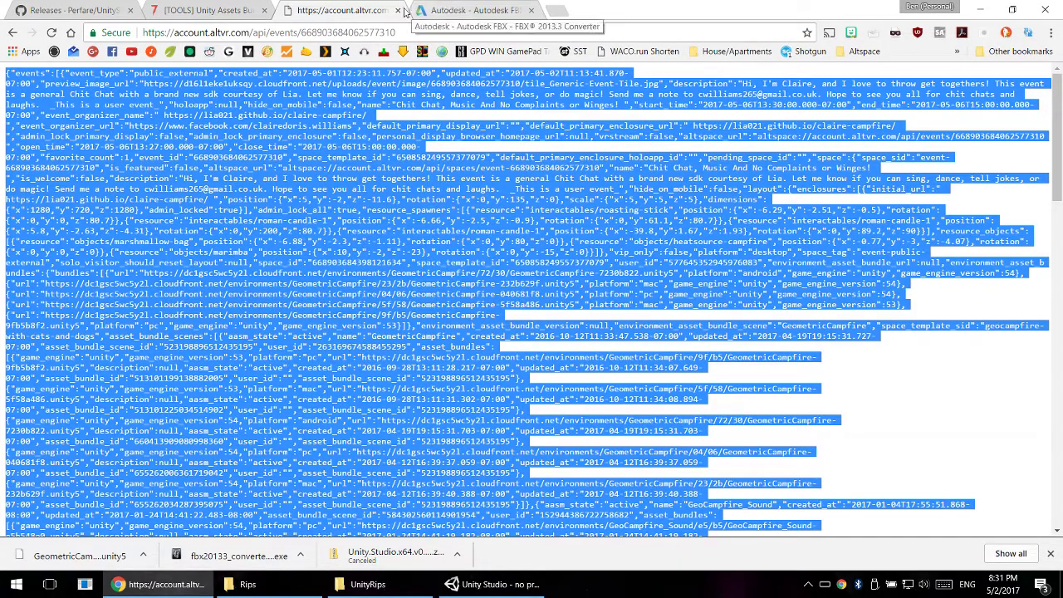
click(402, 10)
click(980, 9)
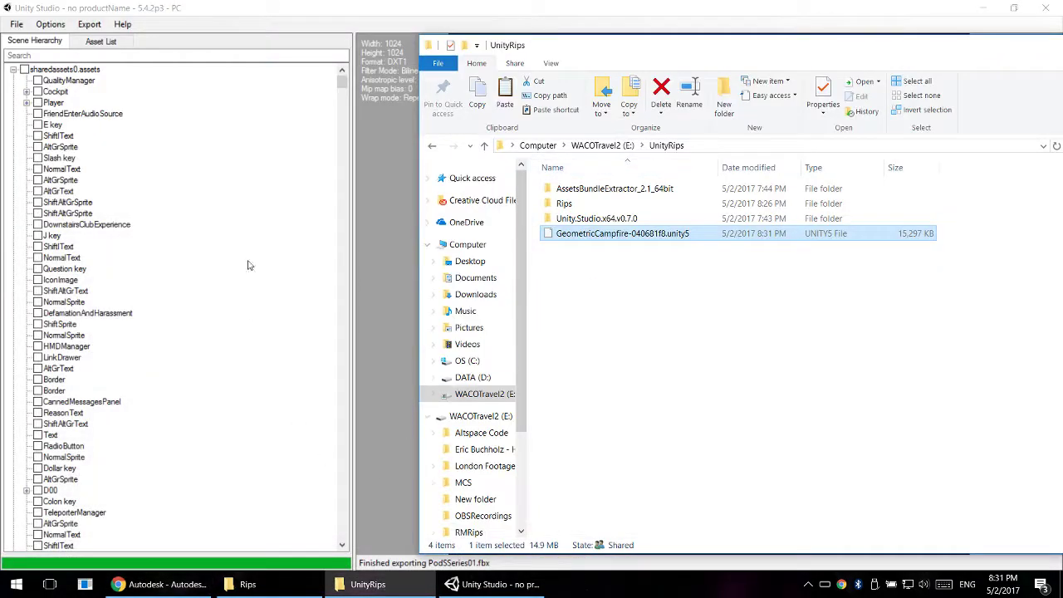
drag(173, 6, 177, 15)
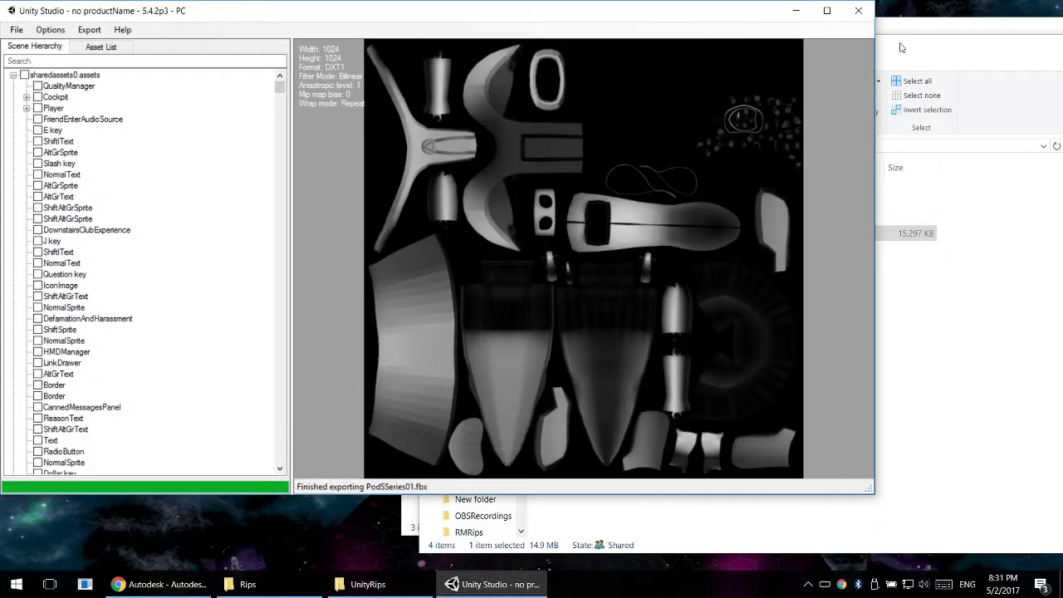
- Minimize Unity Studio and run AssetBundleExtractor.exe from the 64bit folder inside AssetsBundleExtractor_2.1_64bit, accepting the security warning
click(795, 14)
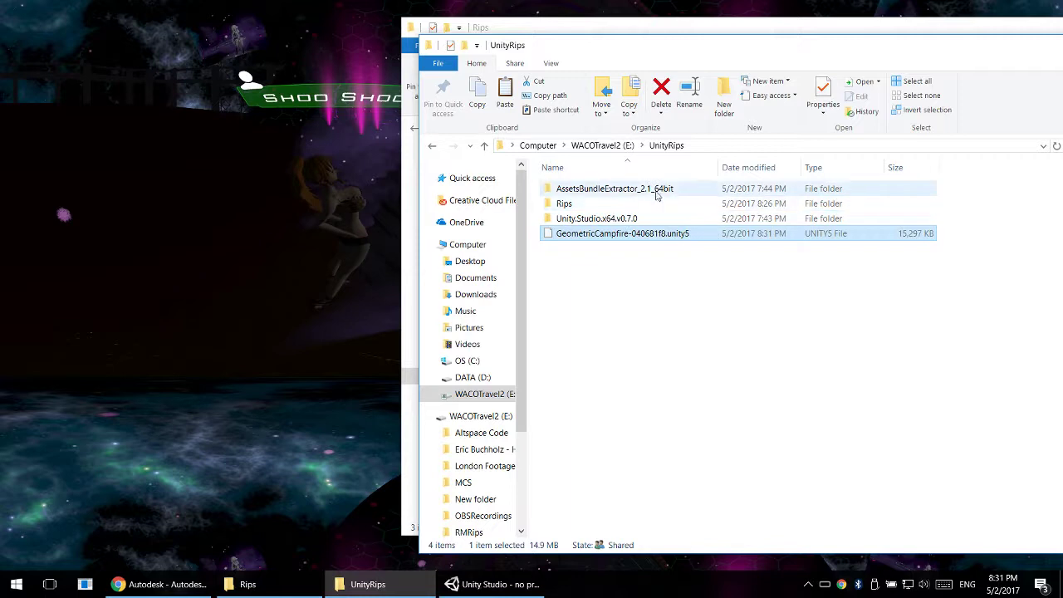
click(551, 189)
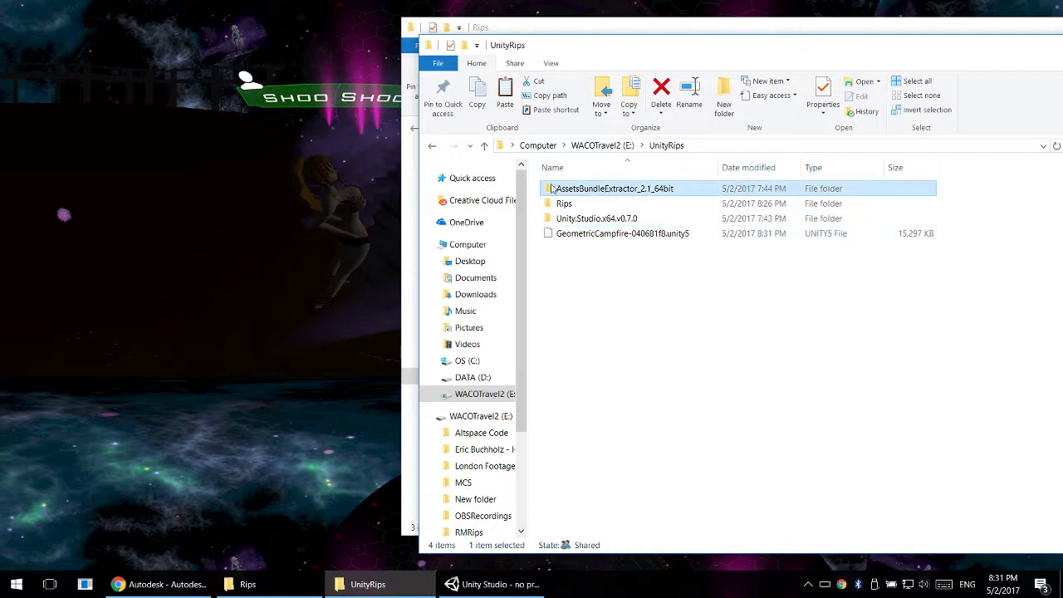
double_click(596, 191)
double_click(582, 191)
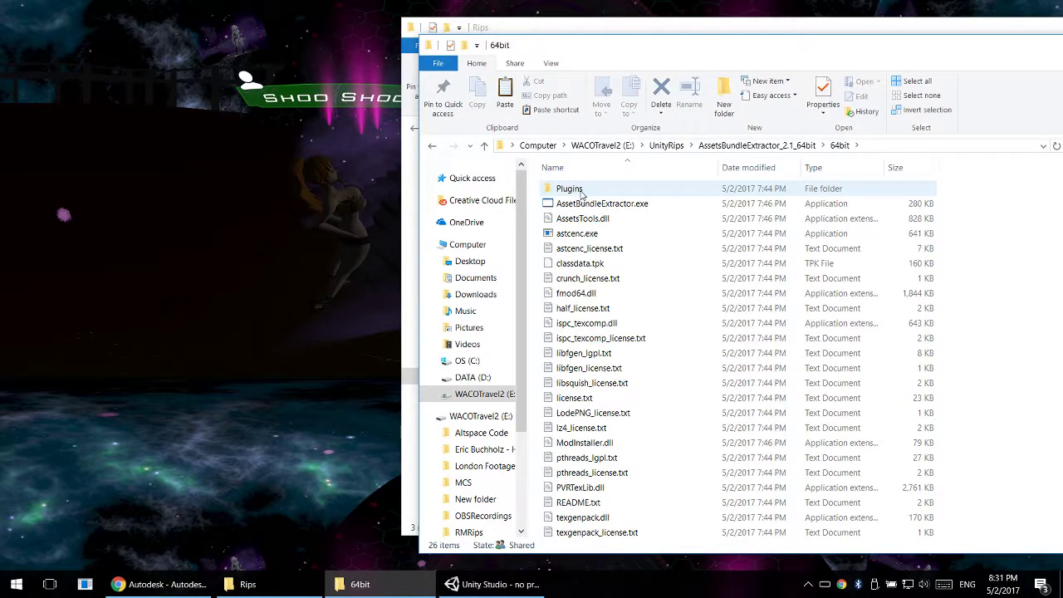
double_click(638, 205)
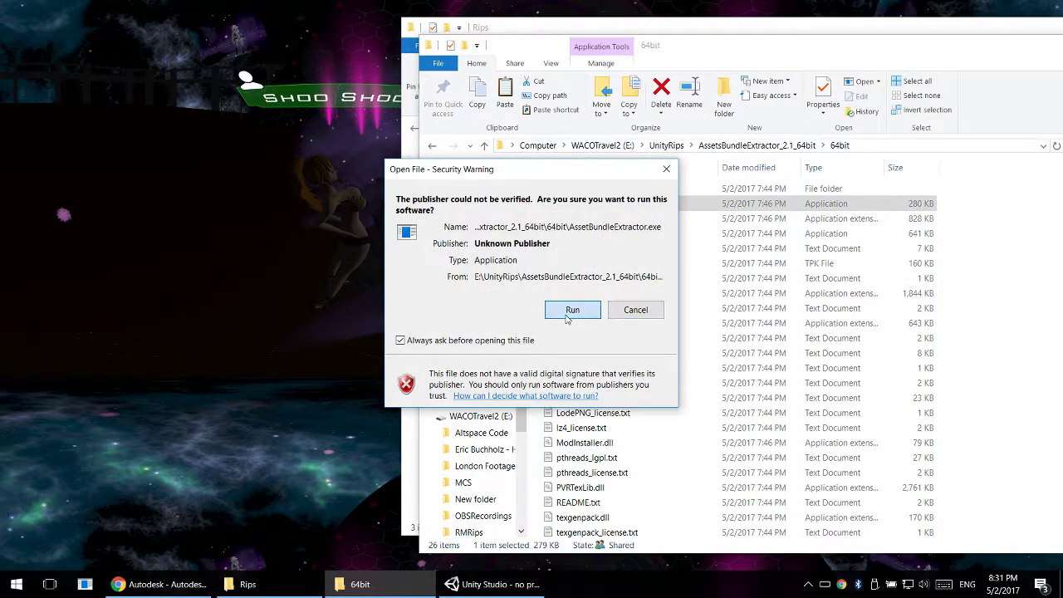
click(567, 316)
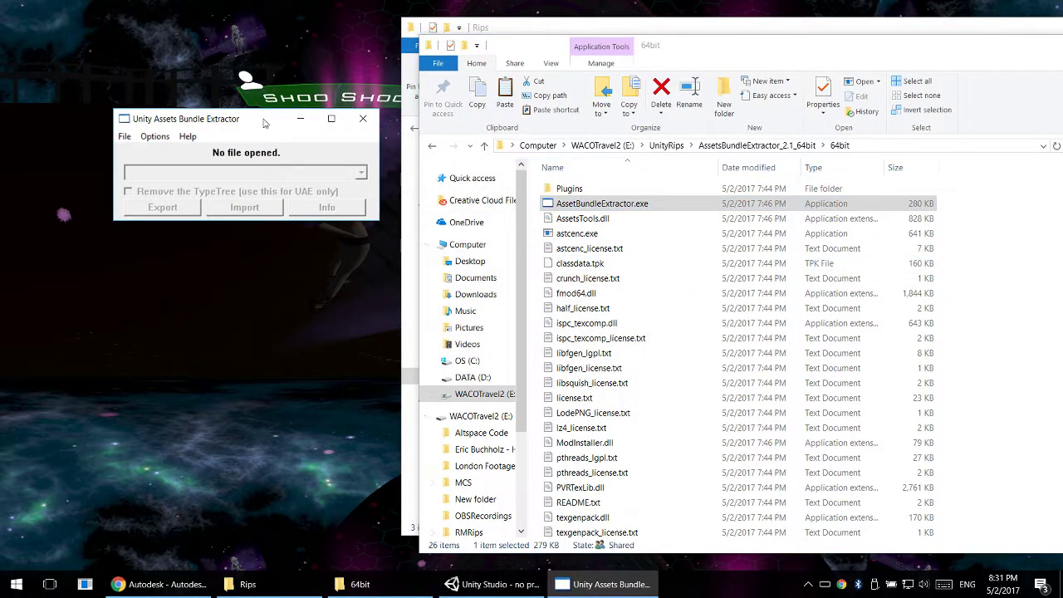
- Enlarge the Unity Assets Bundle Extractor window and place it over the File Explorer window
drag(265, 123, 531, 121)
double_click(532, 121)
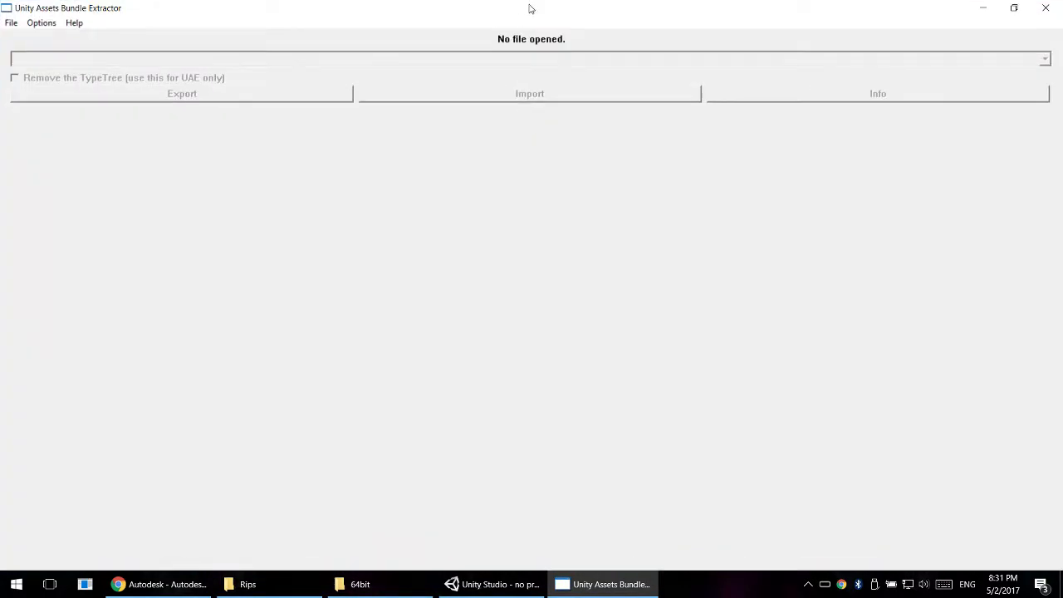
drag(529, 8, 275, 31)
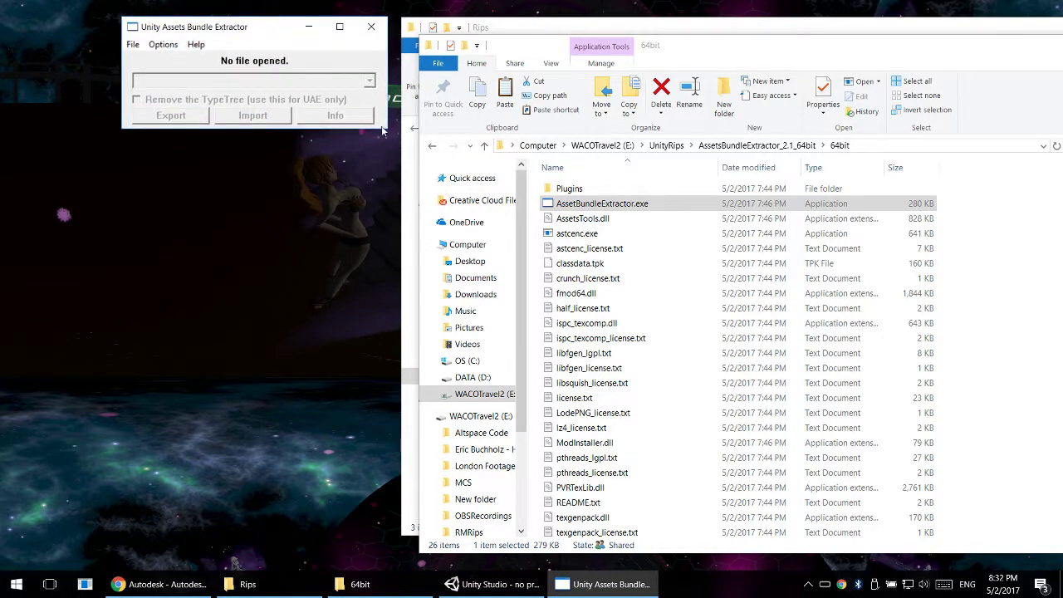
drag(385, 128, 471, 285)
drag(274, 28, 567, 82)
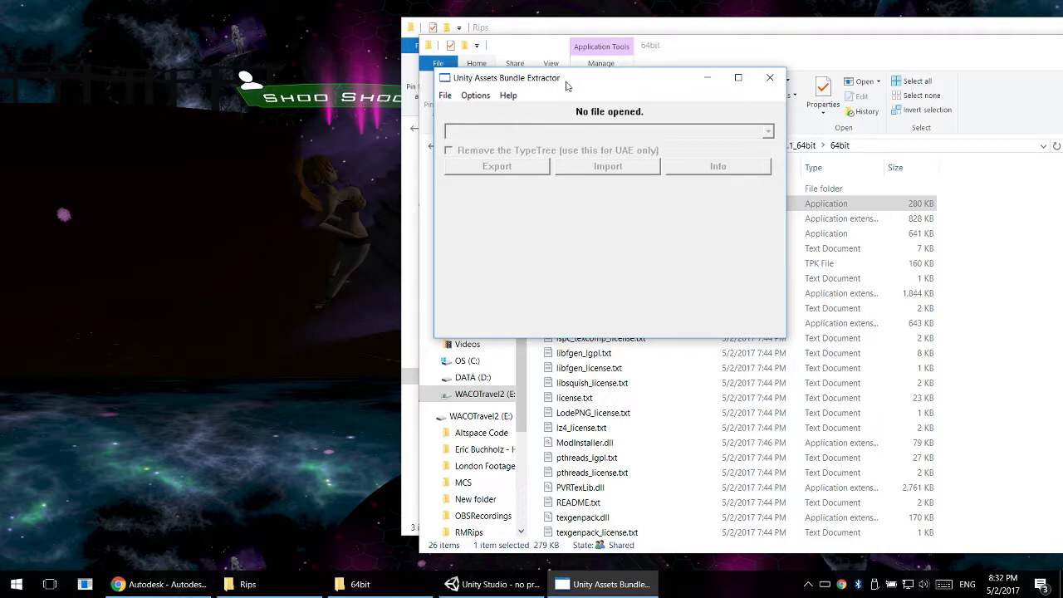
- Open GeometricCampfire-040681f8.unity5 from the UnityRips folder on WACOTravel2 (E:) in the bundle extractor
click(445, 96)
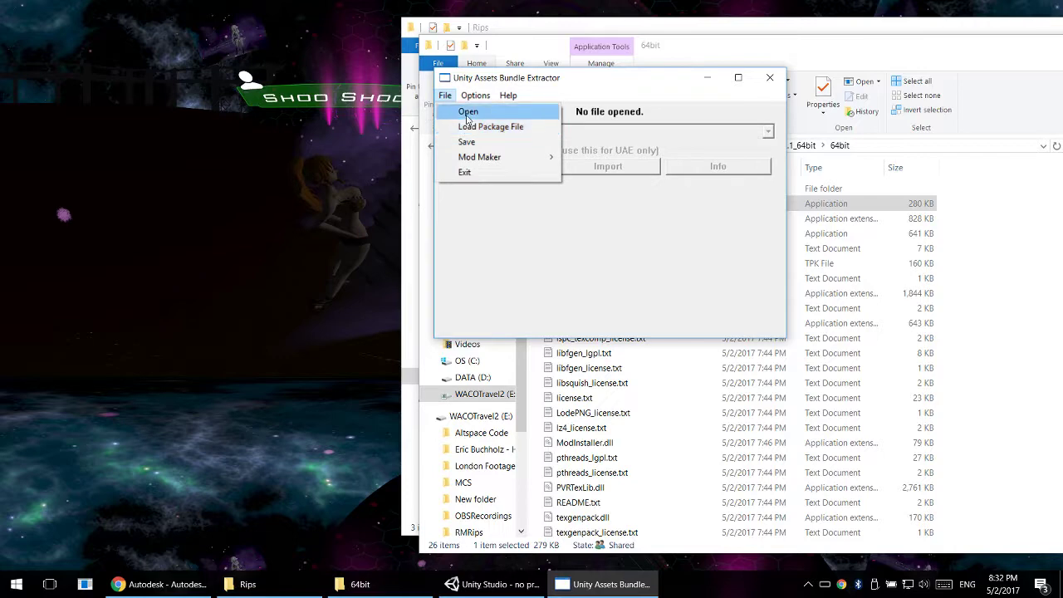
click(465, 113)
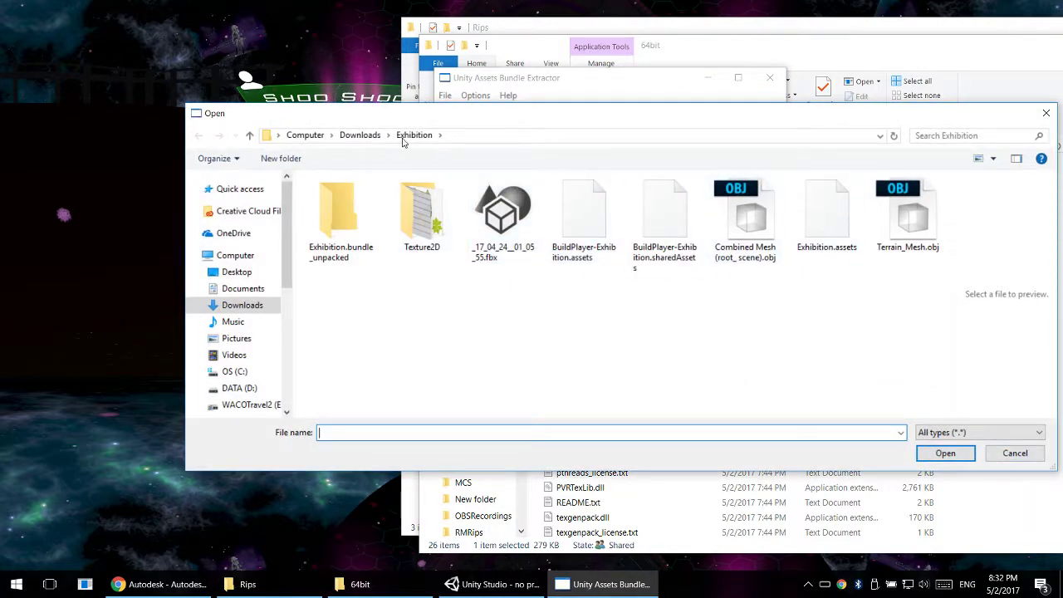
click(305, 135)
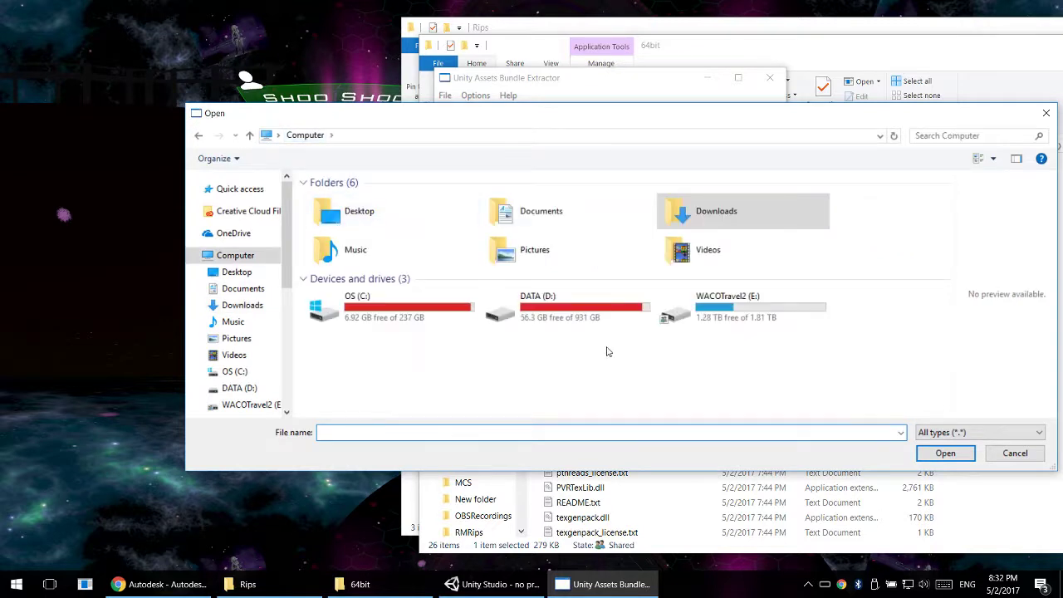
double_click(727, 321)
double_click(372, 317)
click(374, 242)
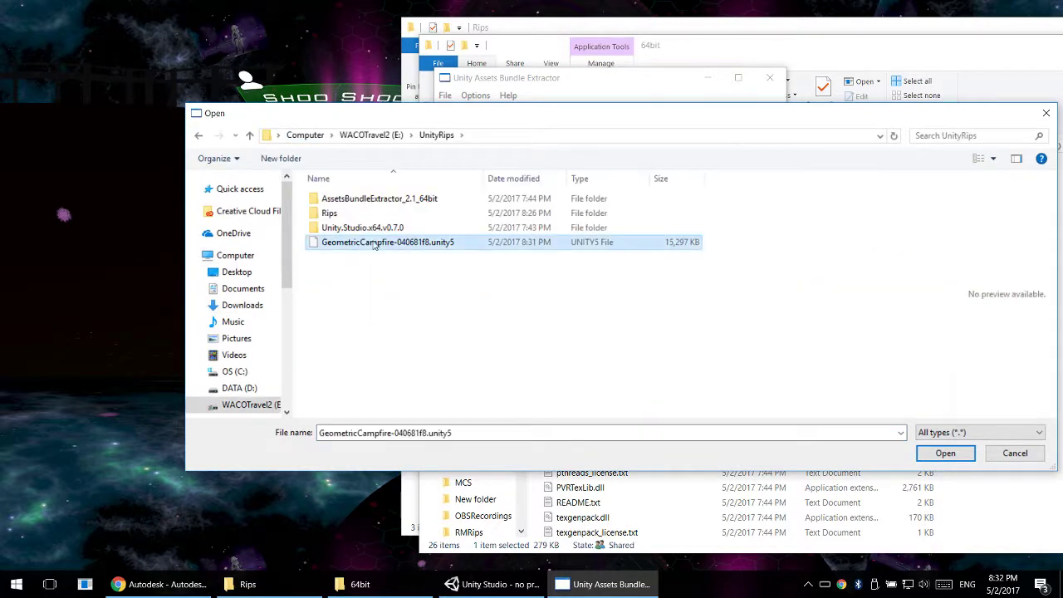
click(947, 455)
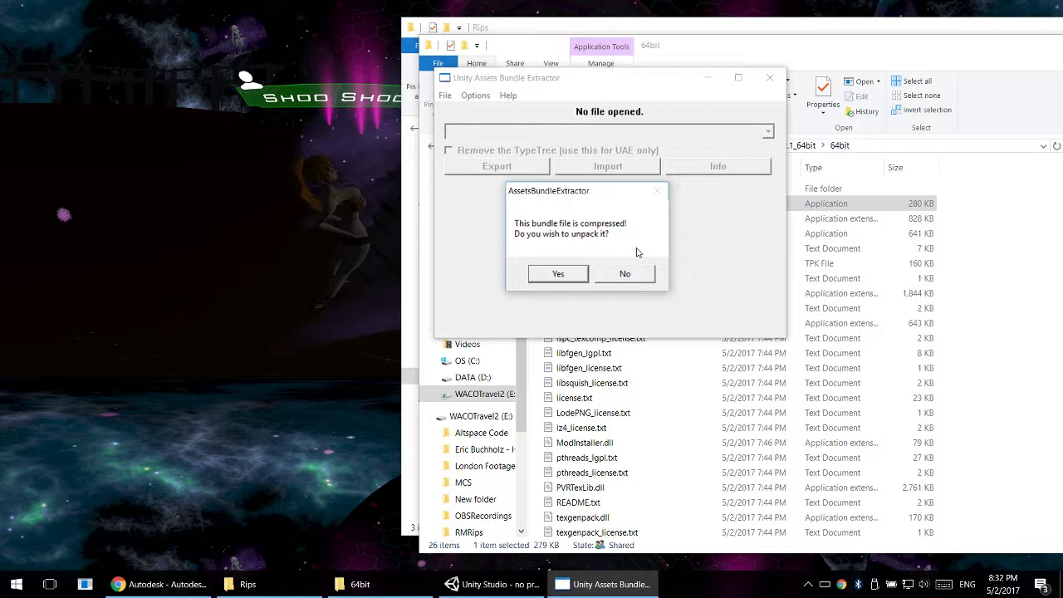
- Unpack the compressed bundle and save it in UnityRips as GeometricCampfire-040681f8.unity5uncompressed
click(558, 274)
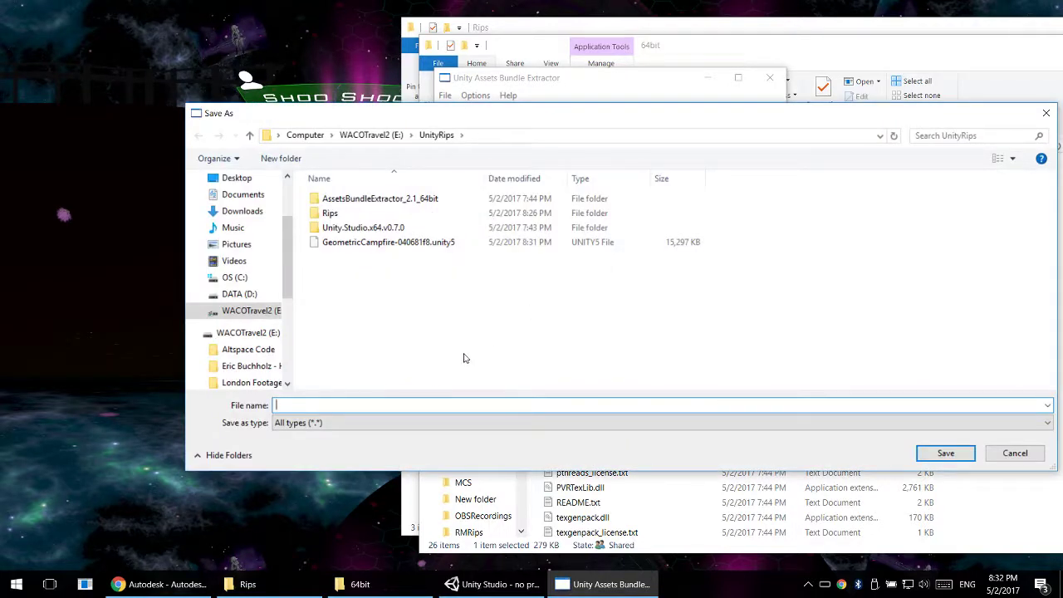
click(461, 242)
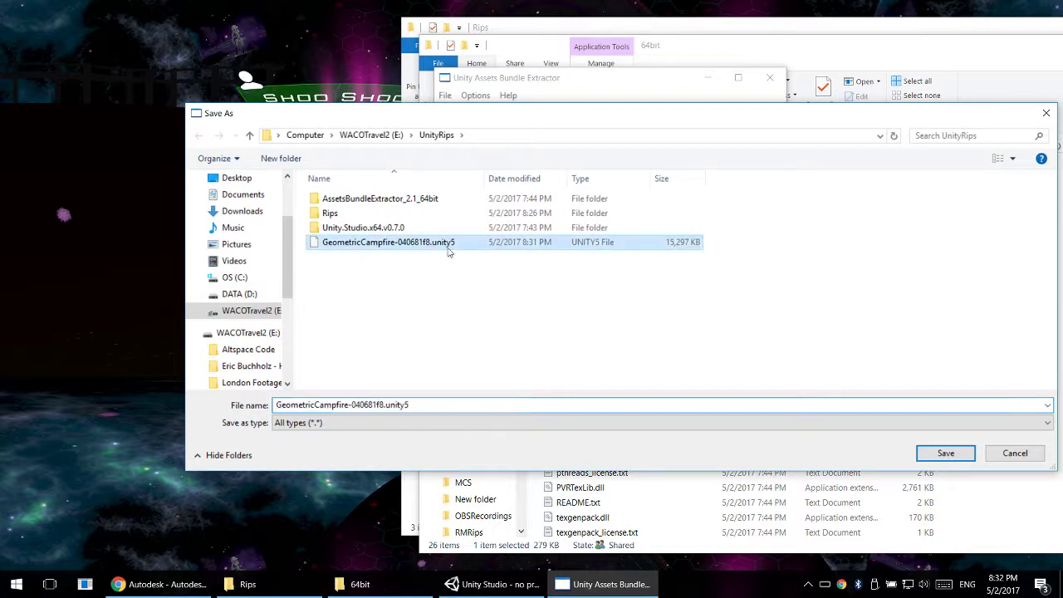
double_click(419, 404)
click(421, 404)
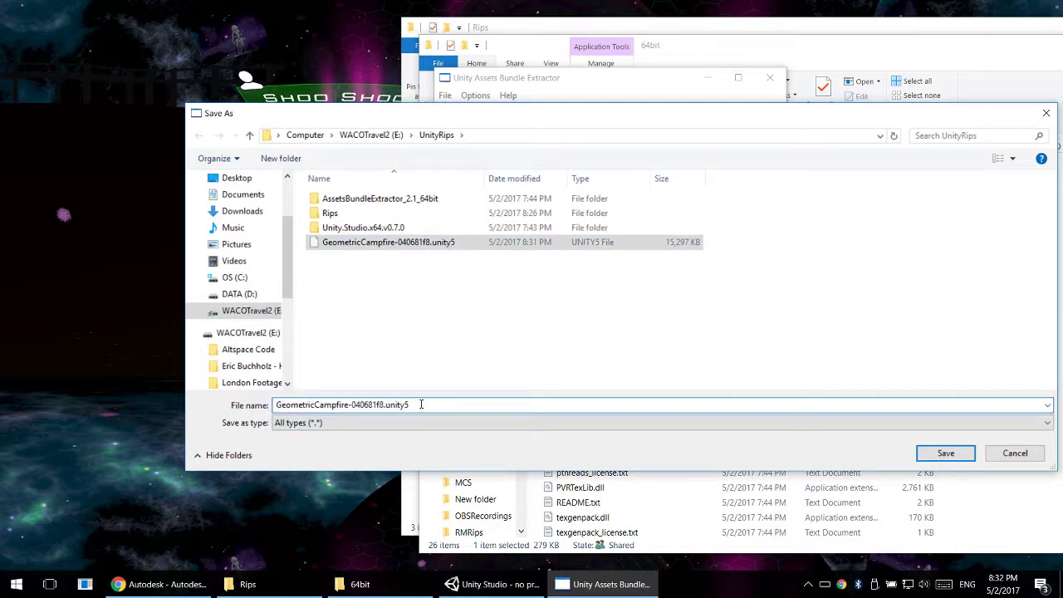
text(uncompressed)
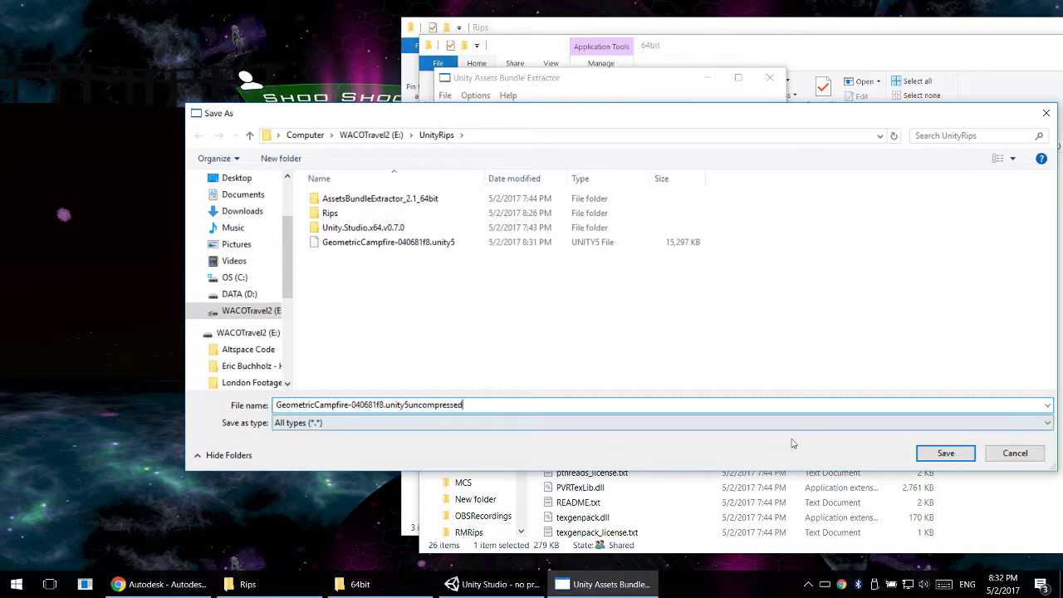
click(946, 453)
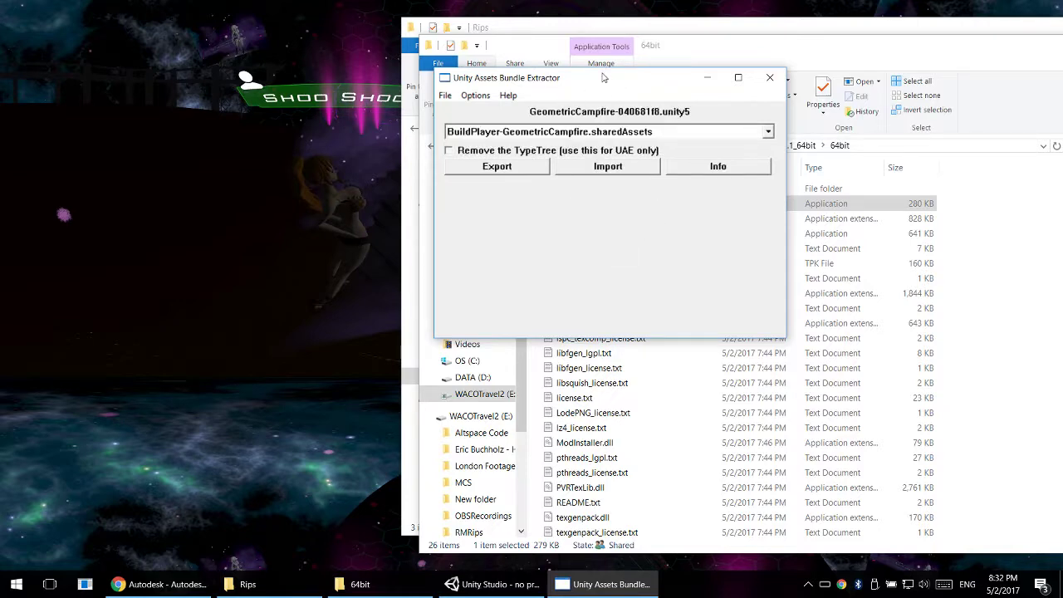
- Select the BuildPlayer-GeometricCampfire.sharedAssets entry of the bundle and start exporting it
drag(604, 78, 320, 57)
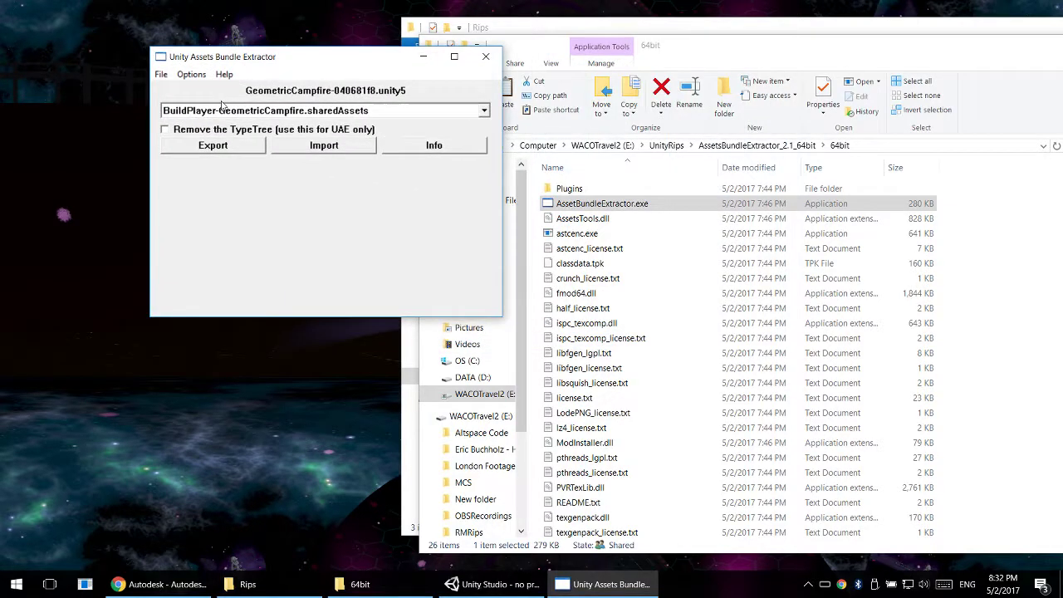
click(486, 114)
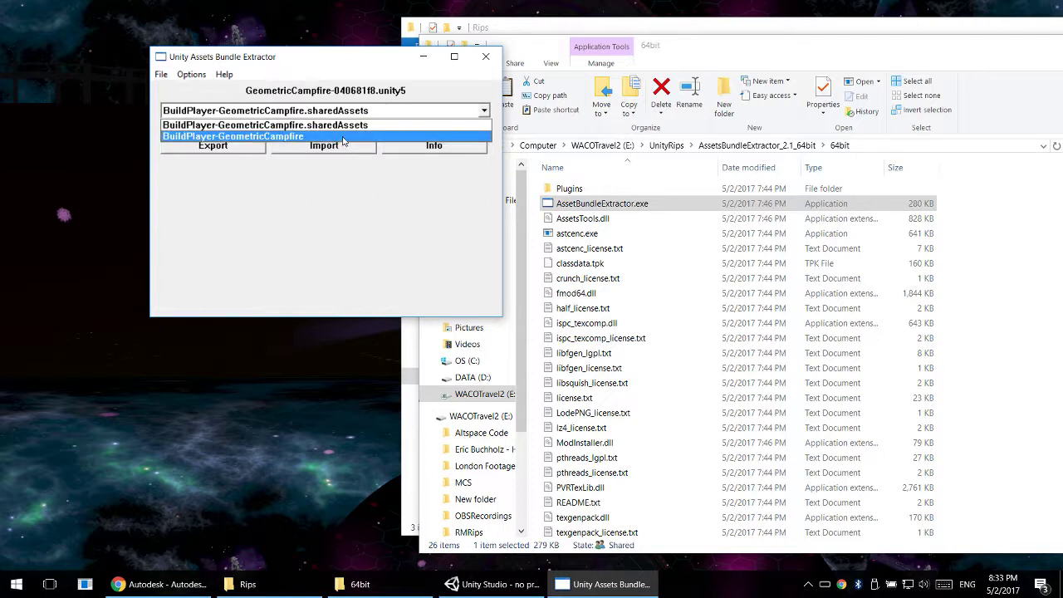
click(296, 125)
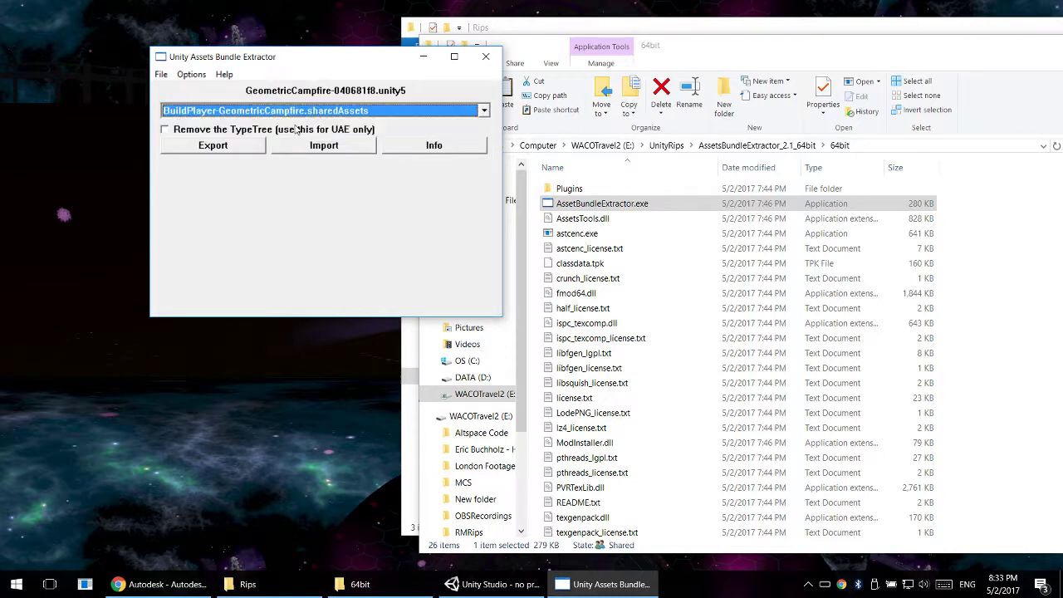
click(229, 151)
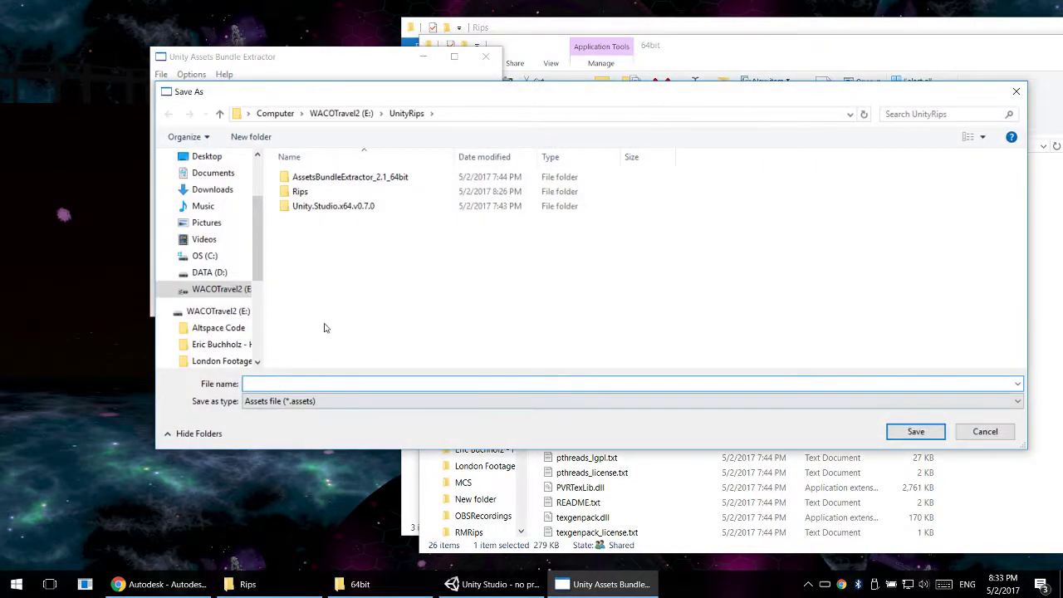
- Create a folder named Campfire inside UnityRips for the export and open it
double_click(314, 193)
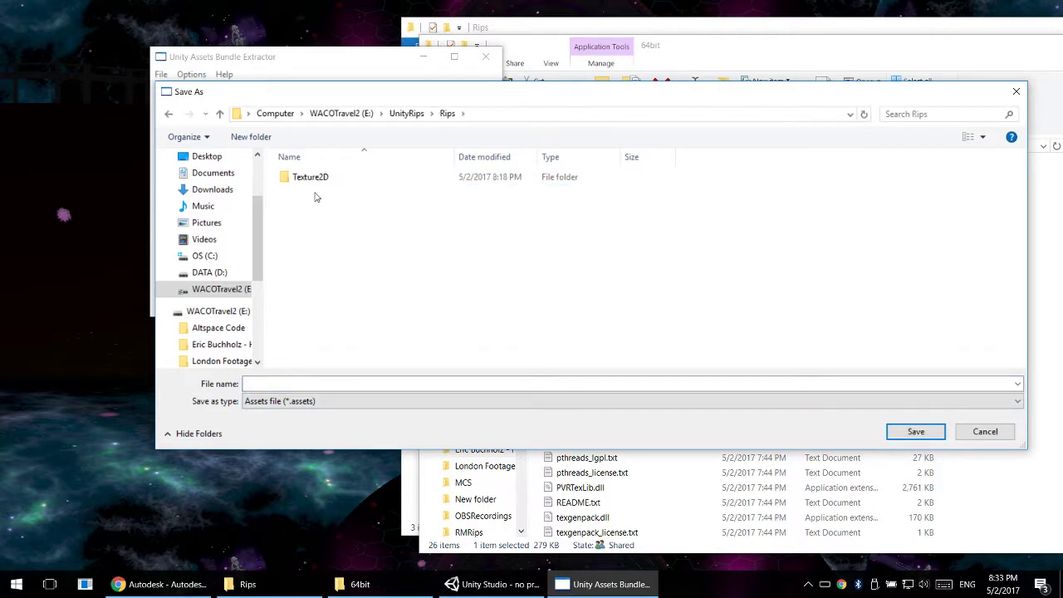
click(401, 116)
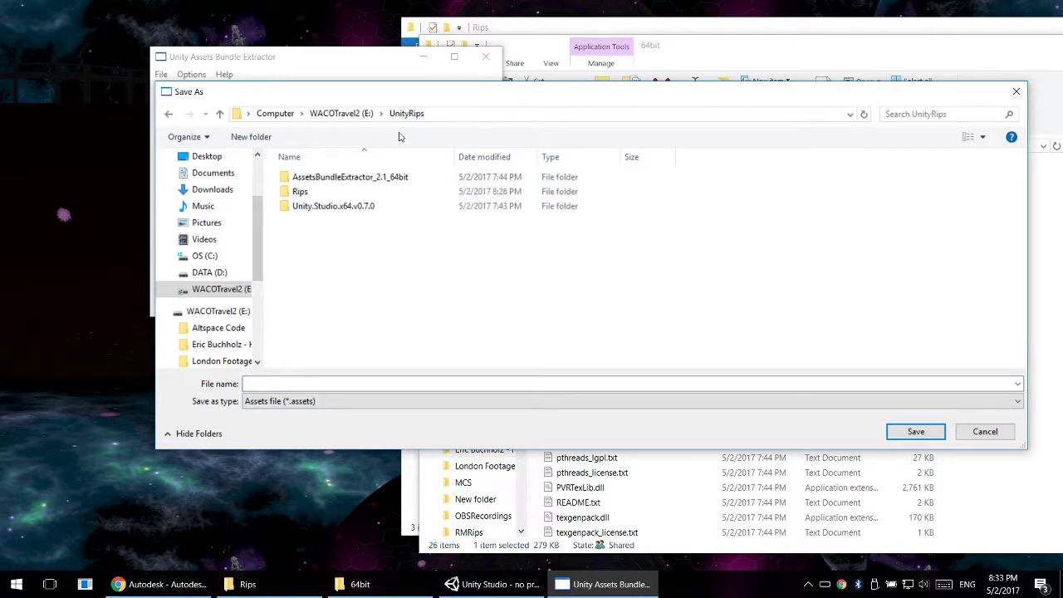
click(278, 383)
click(252, 137)
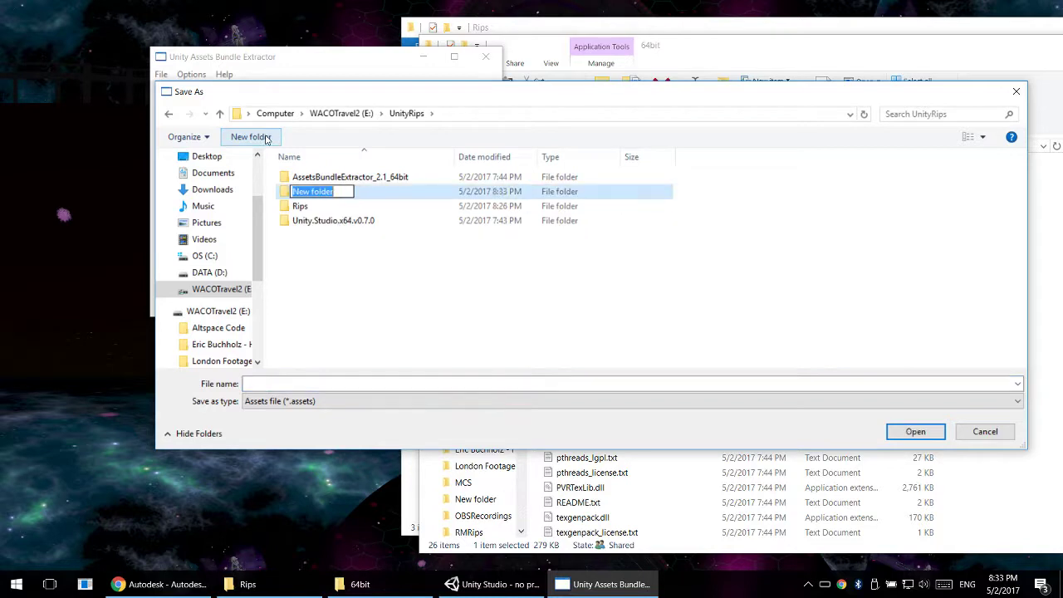
text(Campfire)
key(Return)
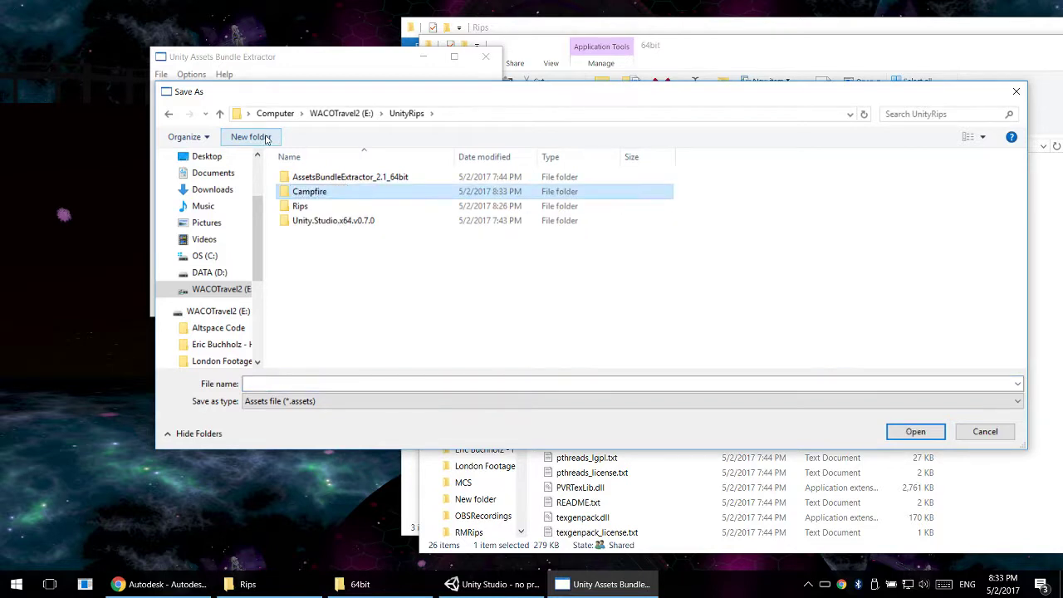
key(Return)
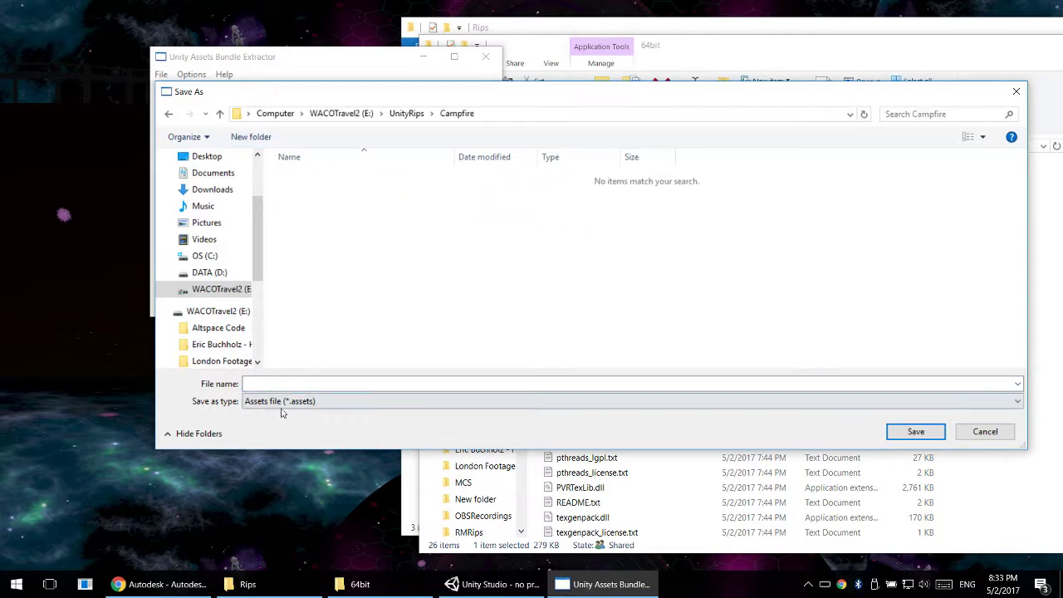
- Save the exported shared assets in the Campfire folder as DeometricCampfire_sharedassets0
click(309, 384)
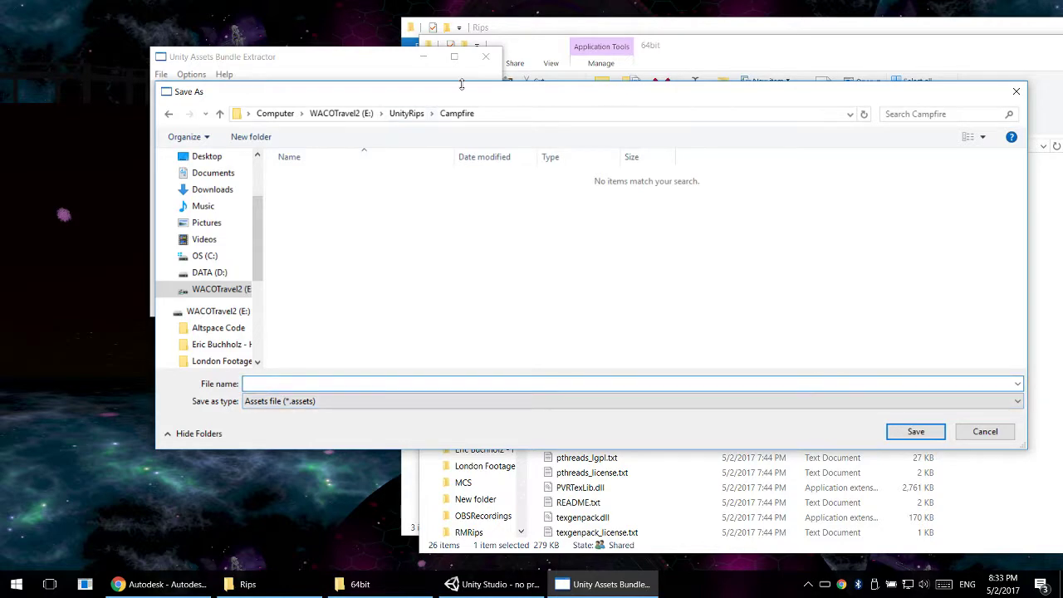
drag(461, 85, 449, 132)
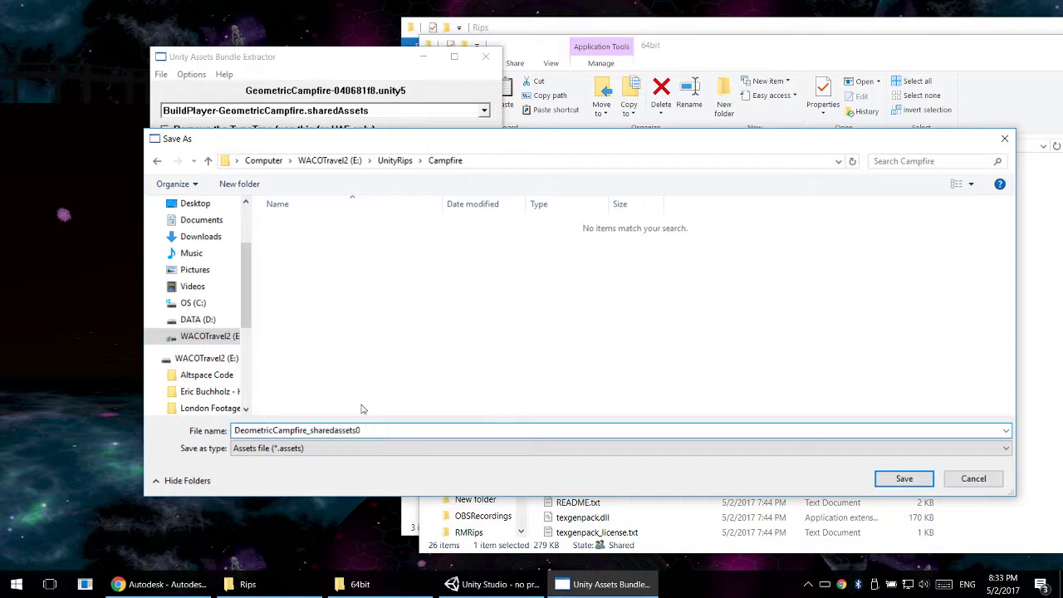
click(904, 478)
- Move the extractor window slightly and start another export from the loaded bundle into the Campfire folder
drag(373, 72, 362, 87)
click(359, 127)
click(276, 150)
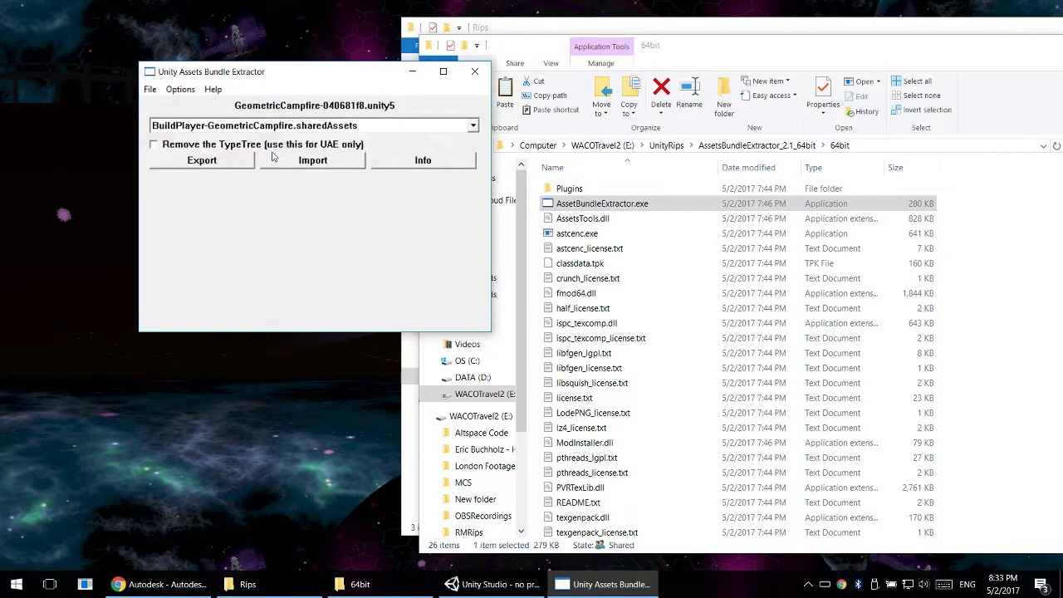
click(317, 167)
click(246, 162)
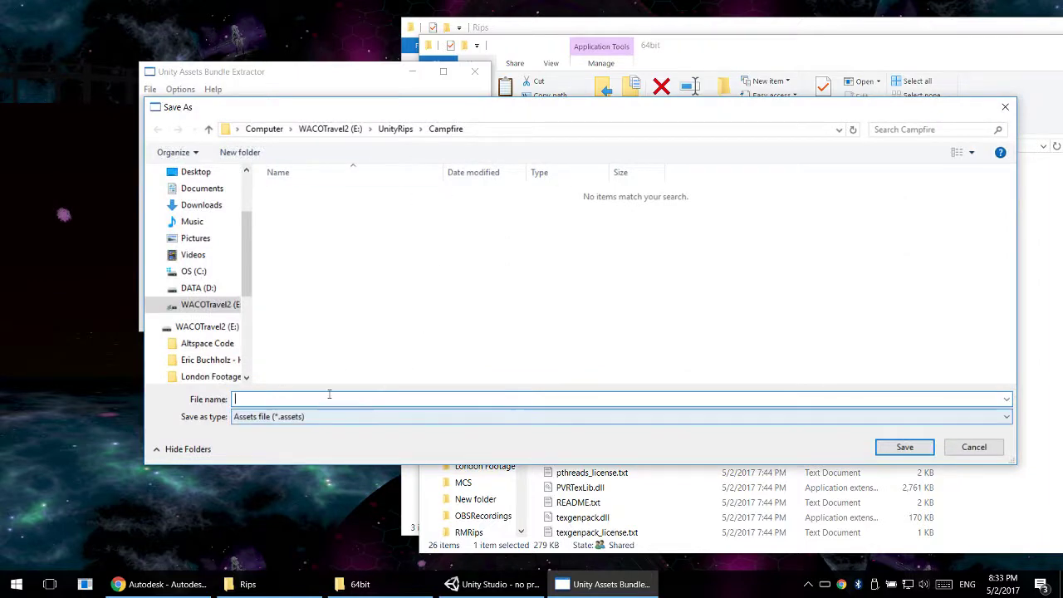
- Rename the exported shared assets file in the UnityRips Campfire folder to DeometricCampfire_sharedassets0.assets
click(739, 60)
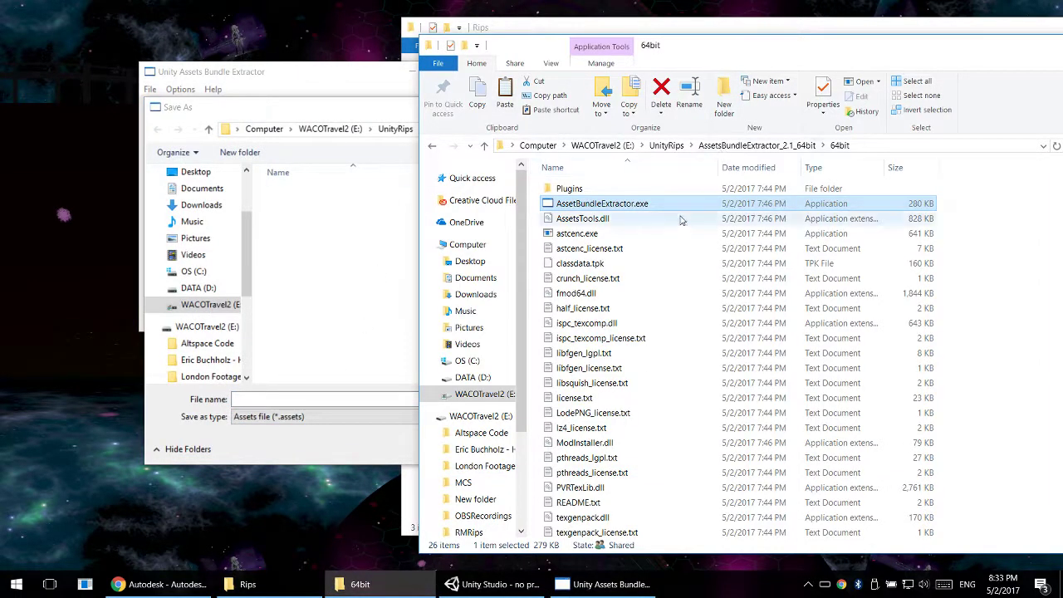
click(665, 146)
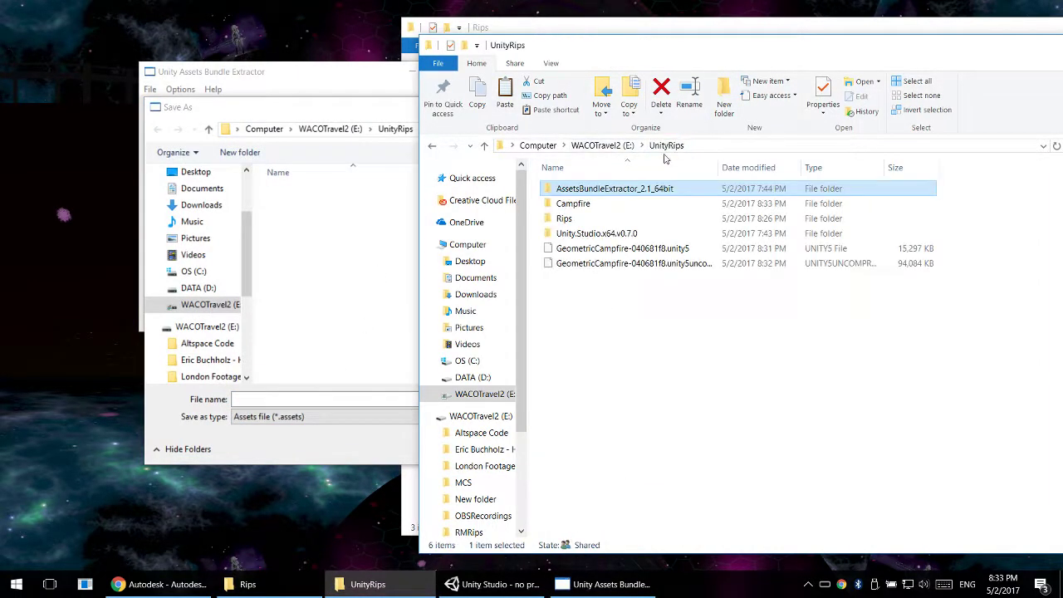
double_click(573, 203)
click(665, 193)
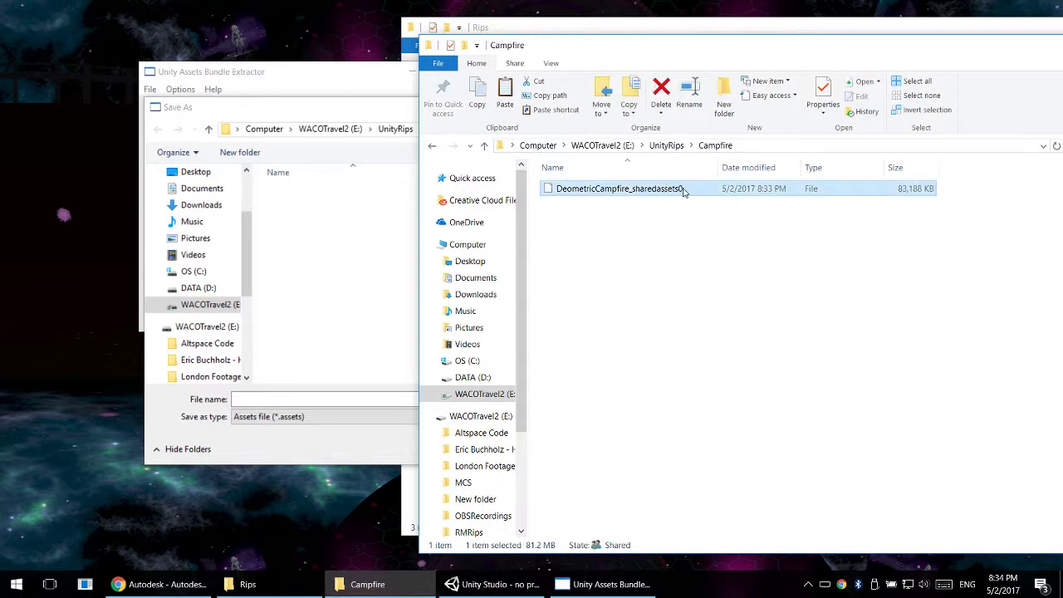
click(686, 191)
key(End)
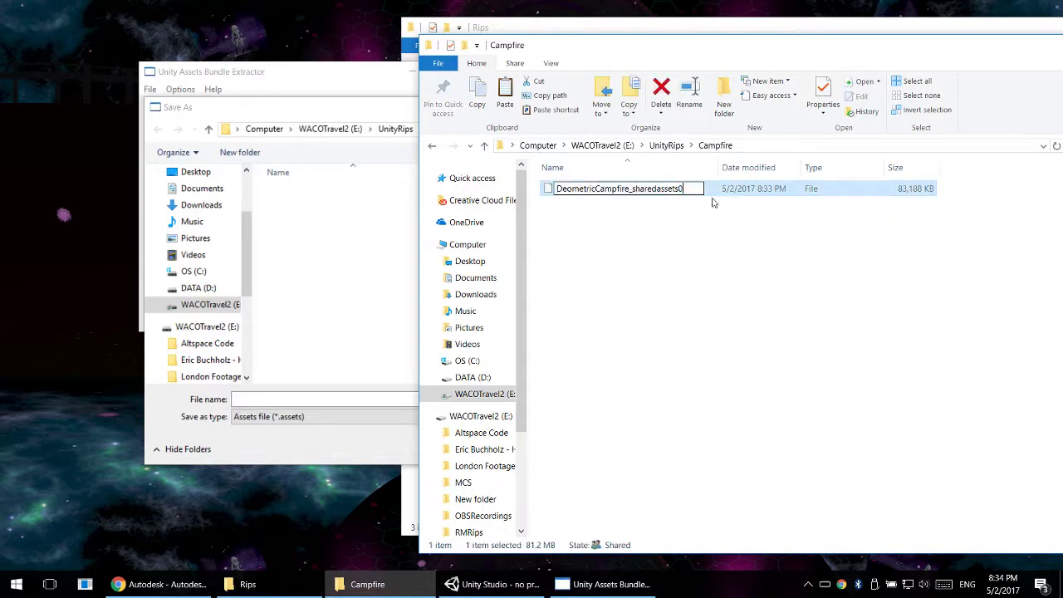
text(.assets)
key(Return)
- Save the pending BuildPlayer-GeometricCampfire export in the Campfire folder as DeometricCampfire.assets
click(375, 202)
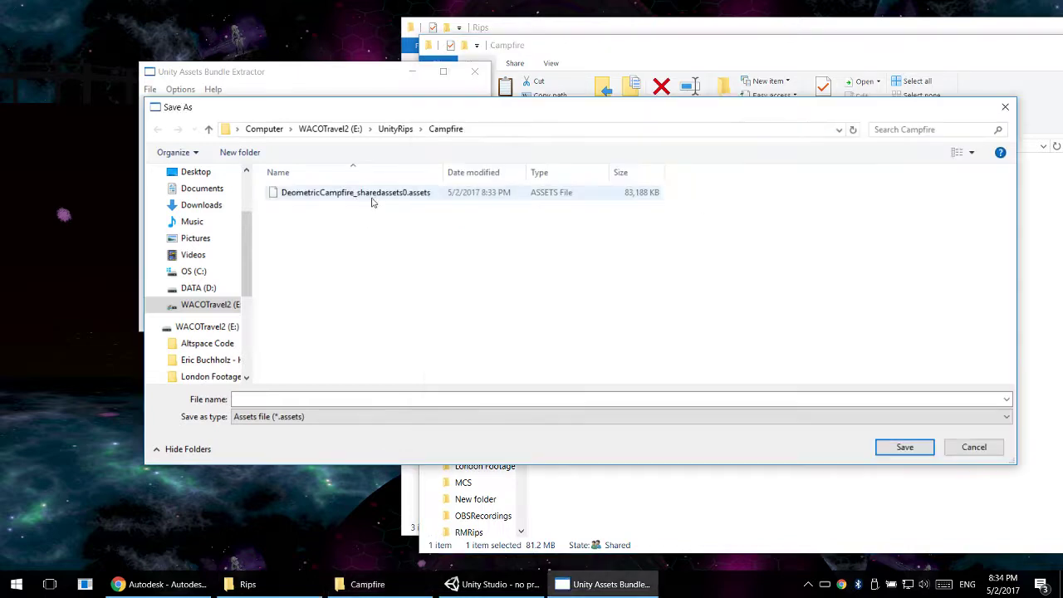
double_click(353, 399)
click(358, 399)
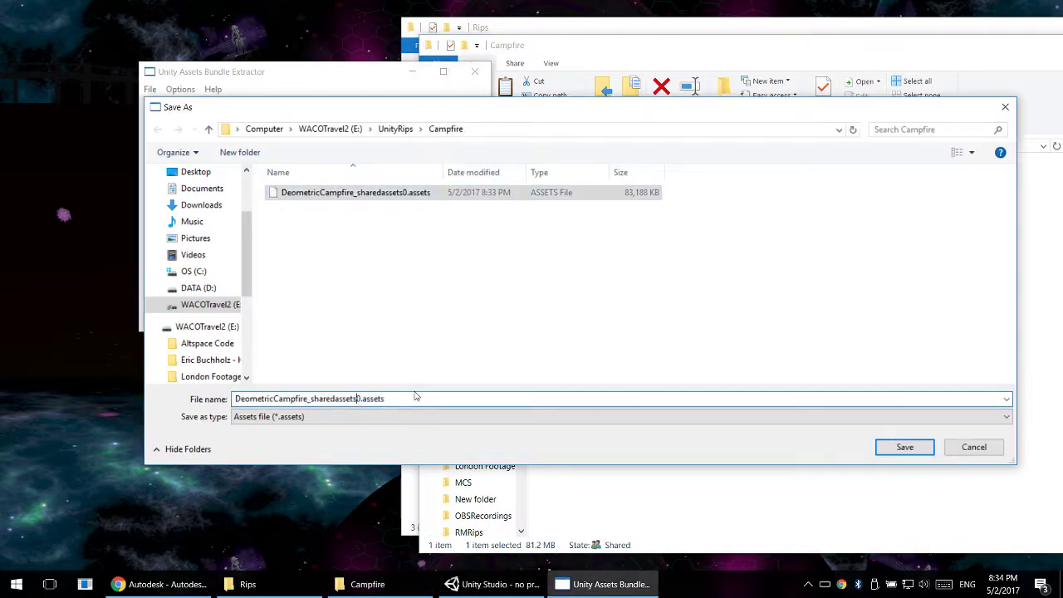
key(Delete)
key(BackSpace)
key(BackSpace)
key(BackSpace)
key(BackSpace)
key(BackSpace)
key(BackSpace)
key(BackSpace)
key(BackSpace)
key(BackSpace)
key(BackSpace)
key(BackSpace)
key(BackSpace)
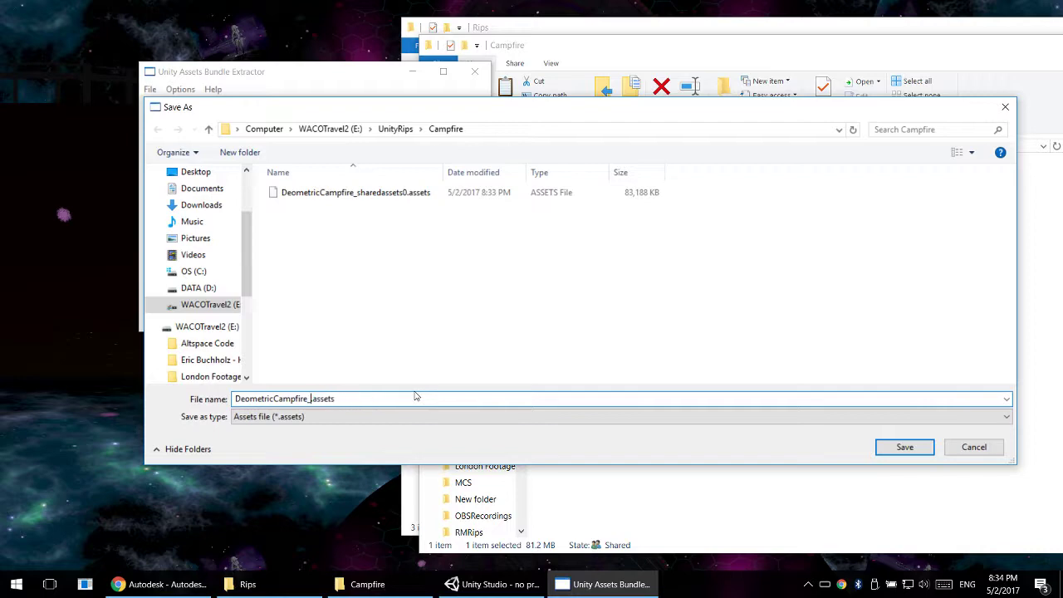
key(BackSpace)
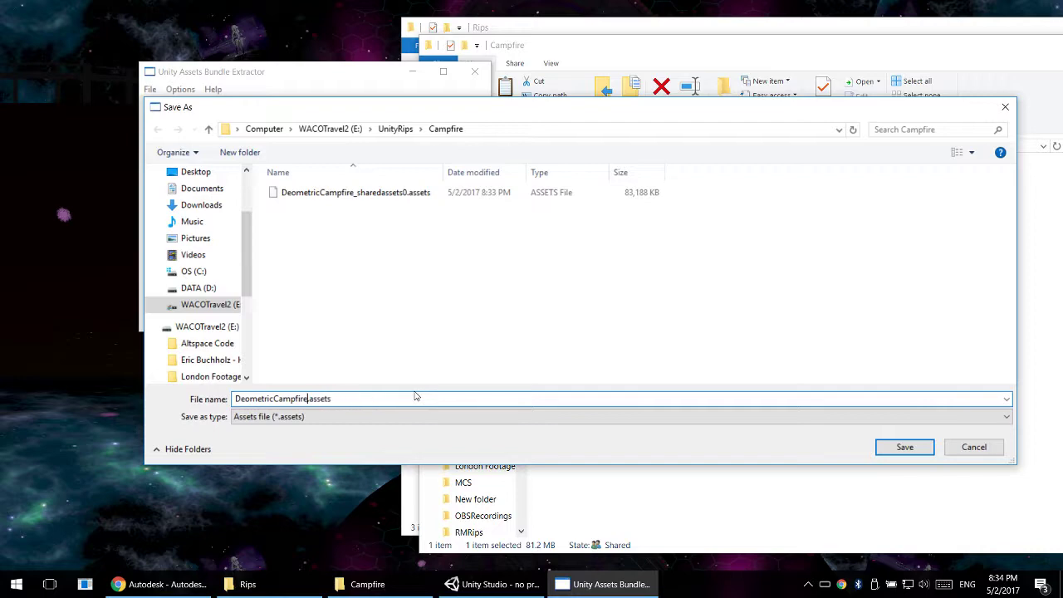
click(901, 456)
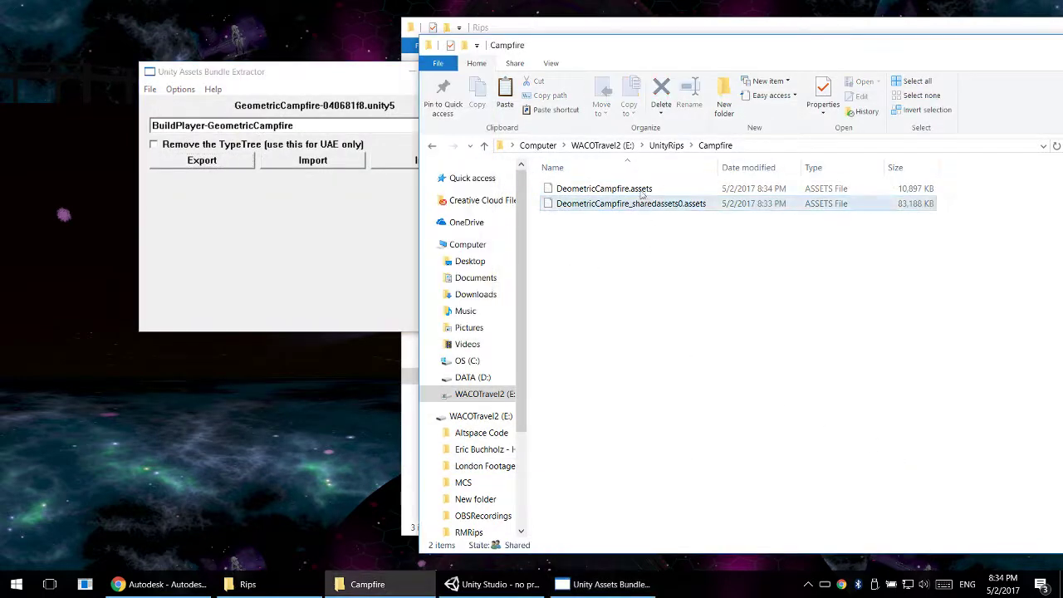
- Check the two exported .assets files in the Campfire folder and return to the bundle extractor
click(349, 215)
click(614, 188)
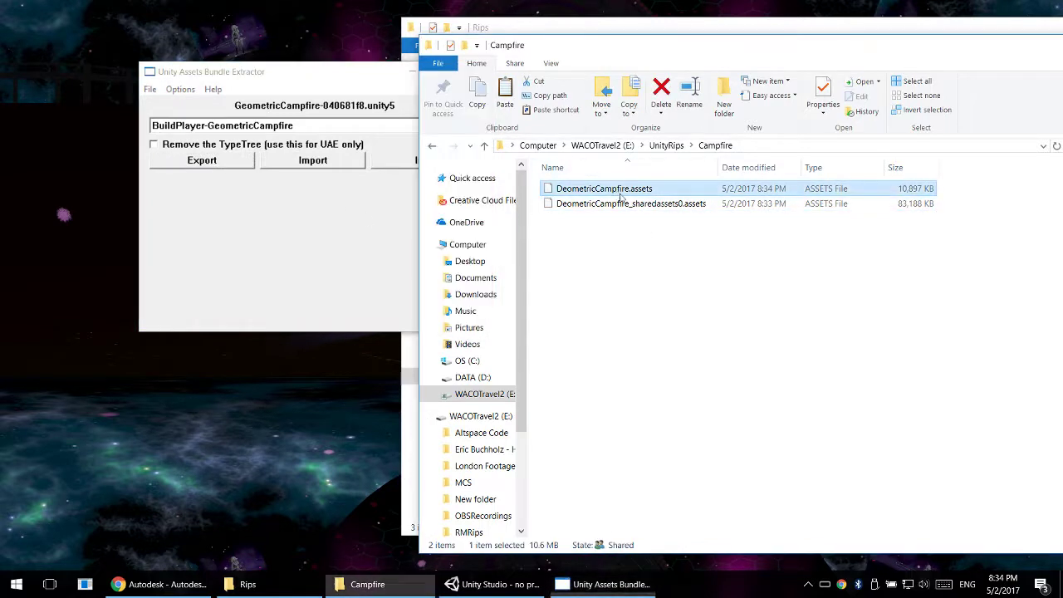
click(619, 203)
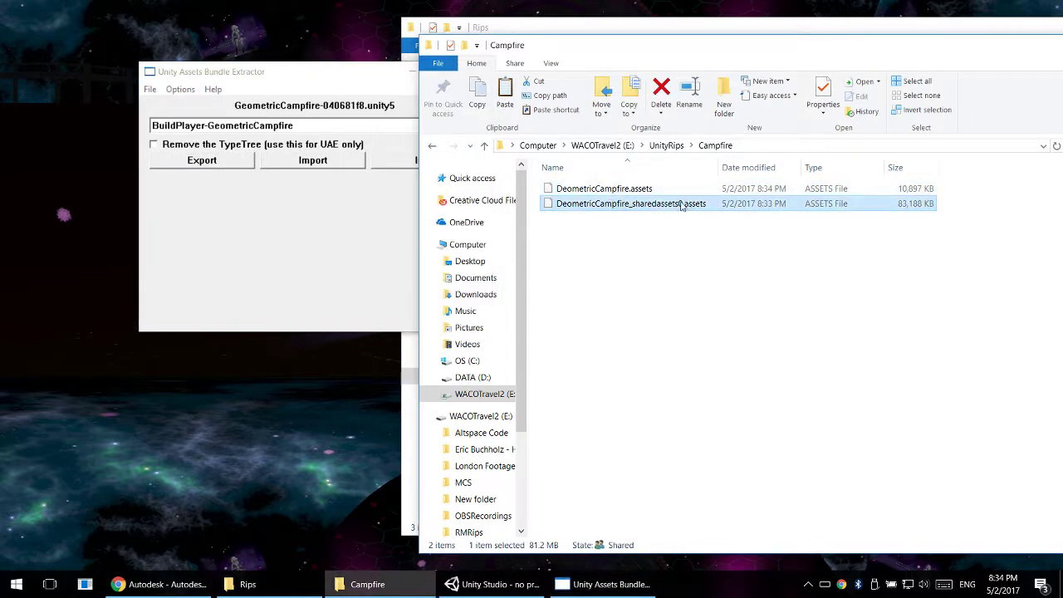
click(334, 191)
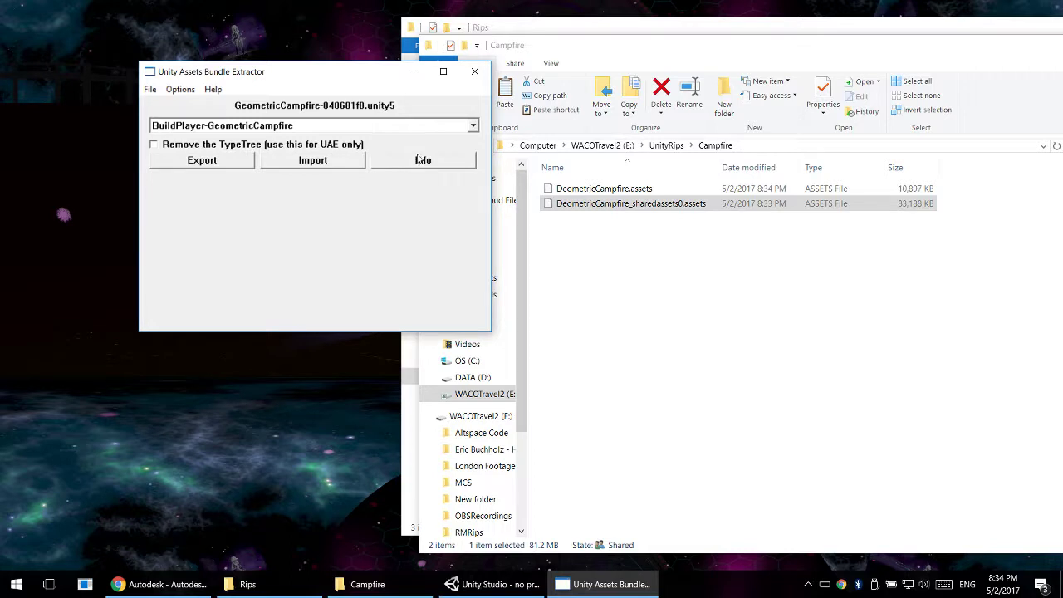
- Select the BuildPlayer-GeometricCampfire.sharedAssets entry, move the extractor window out of the way, and open the entry's asset info
click(252, 125)
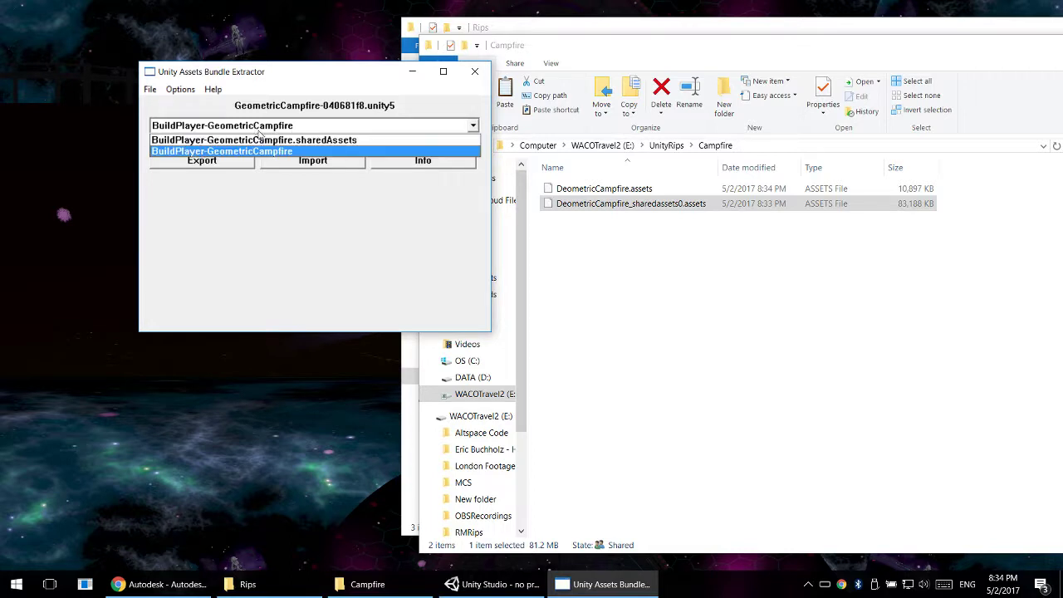
click(246, 151)
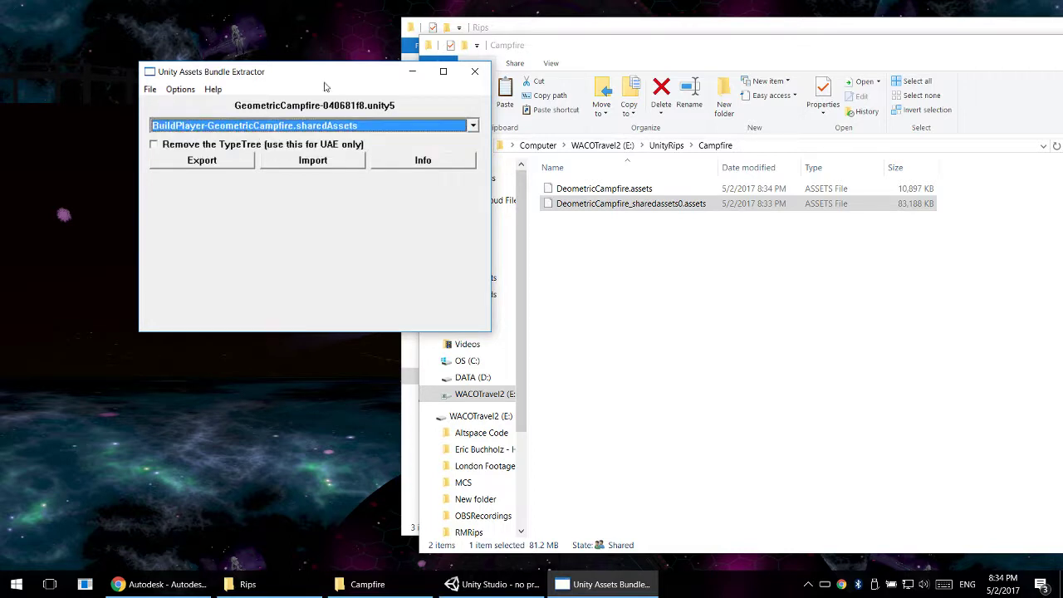
drag(325, 73, 286, 12)
click(371, 102)
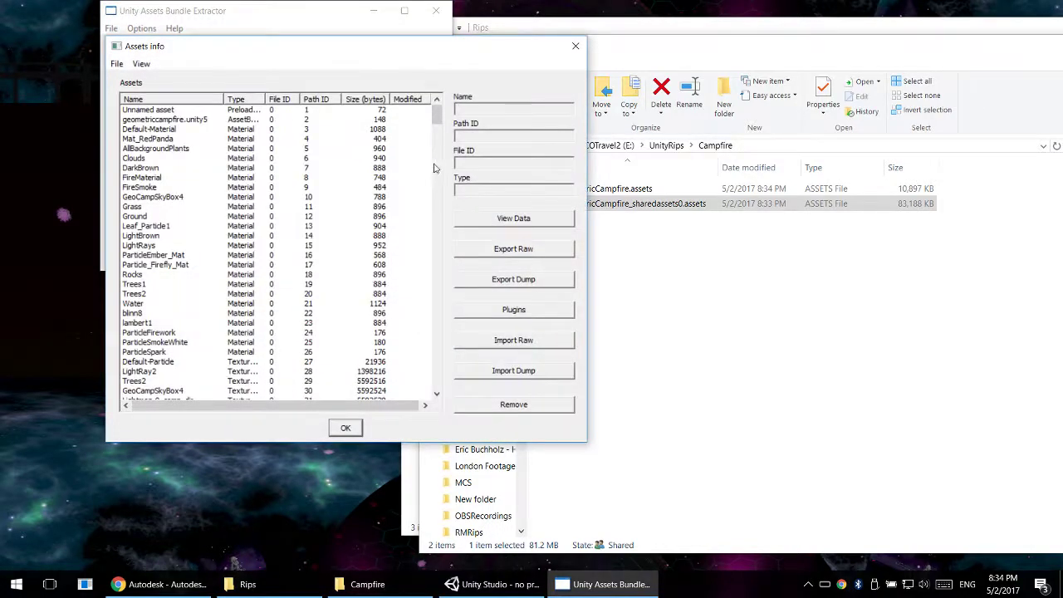
- Browse the shared assets list, inspecting several pCylinder meshes and the FlameGeo_Main mesh, and close the list
drag(435, 116, 467, 172)
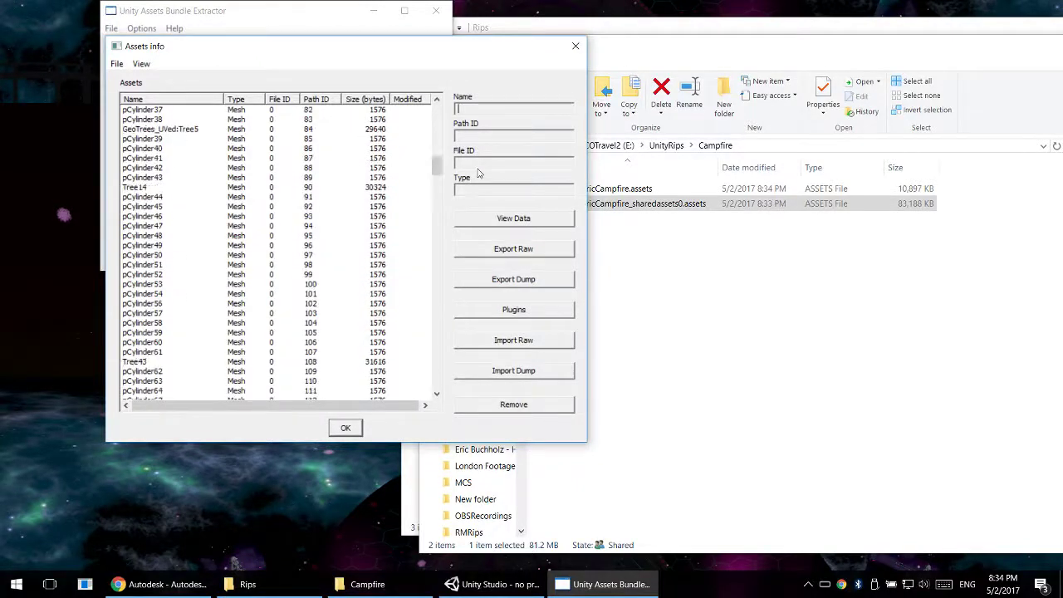
click(152, 188)
click(155, 159)
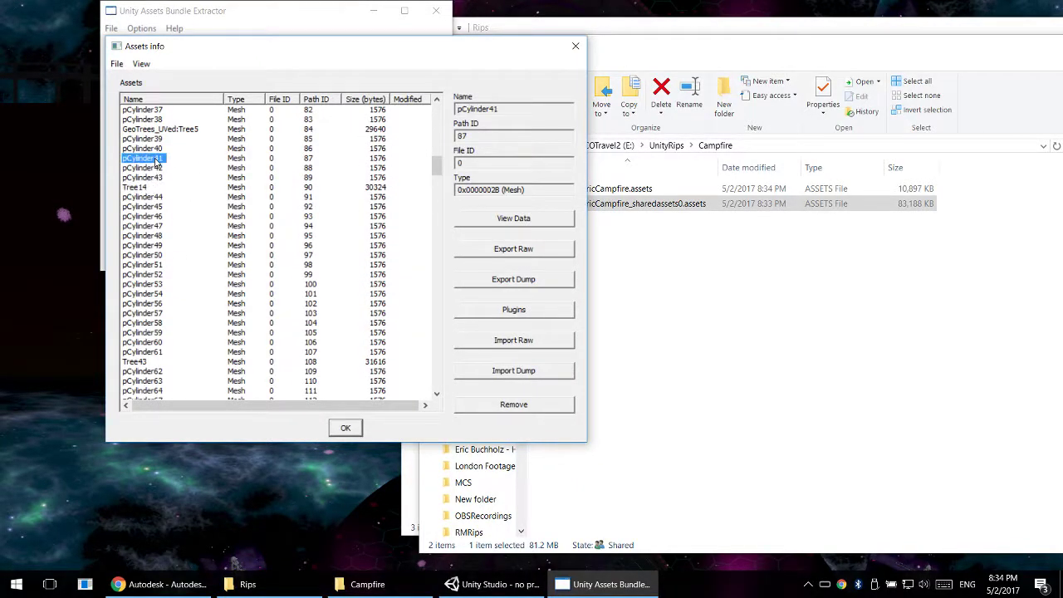
click(152, 198)
click(149, 265)
scroll(159, 346, down, 3)
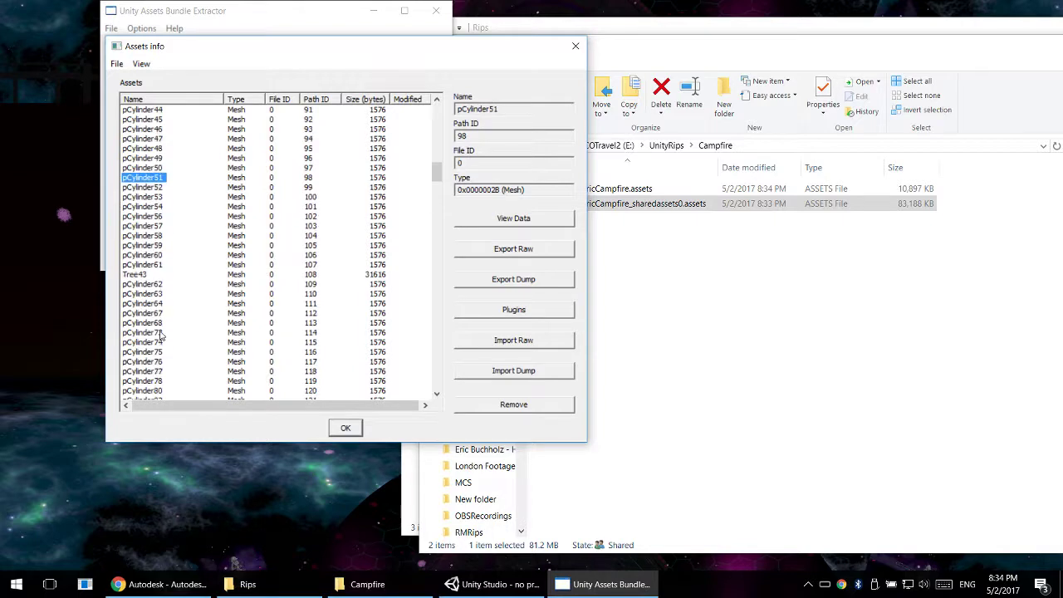
click(155, 313)
scroll(139, 342, down, 7)
scroll(146, 333, up, 20)
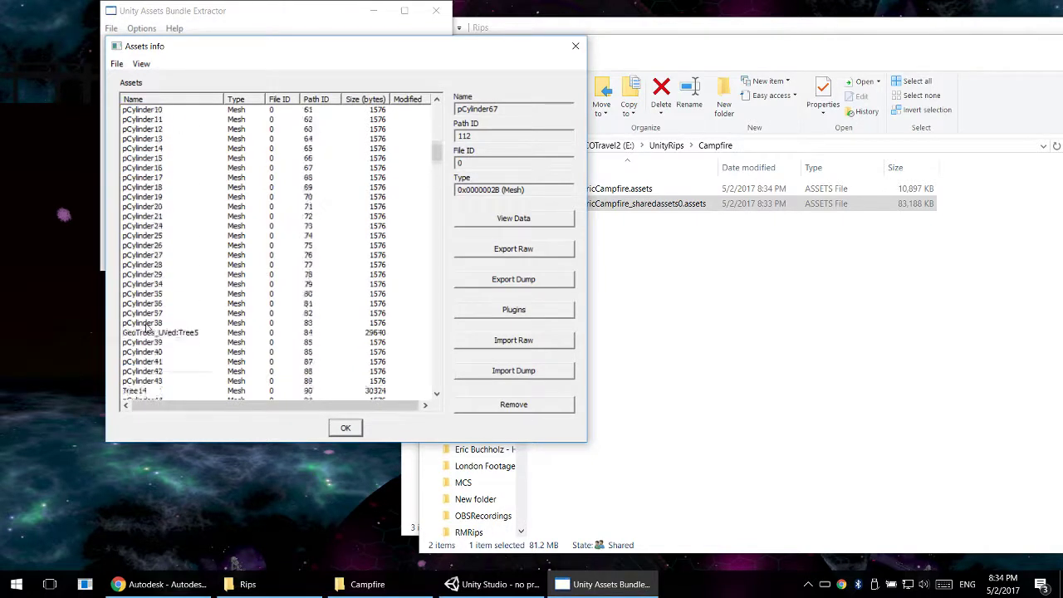
scroll(162, 289, down, 2)
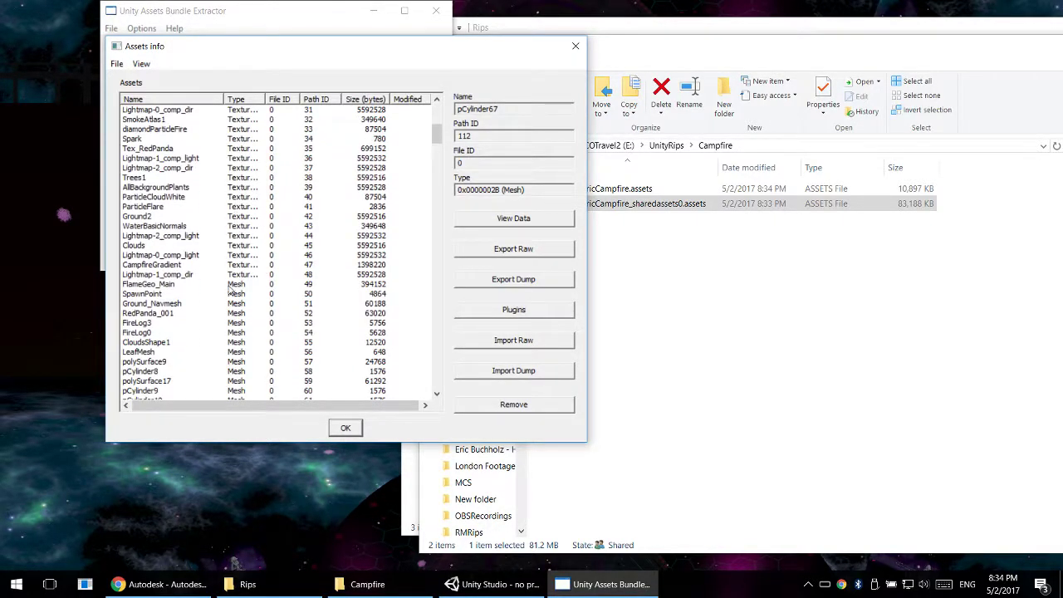
click(148, 284)
scroll(149, 286, down, 4)
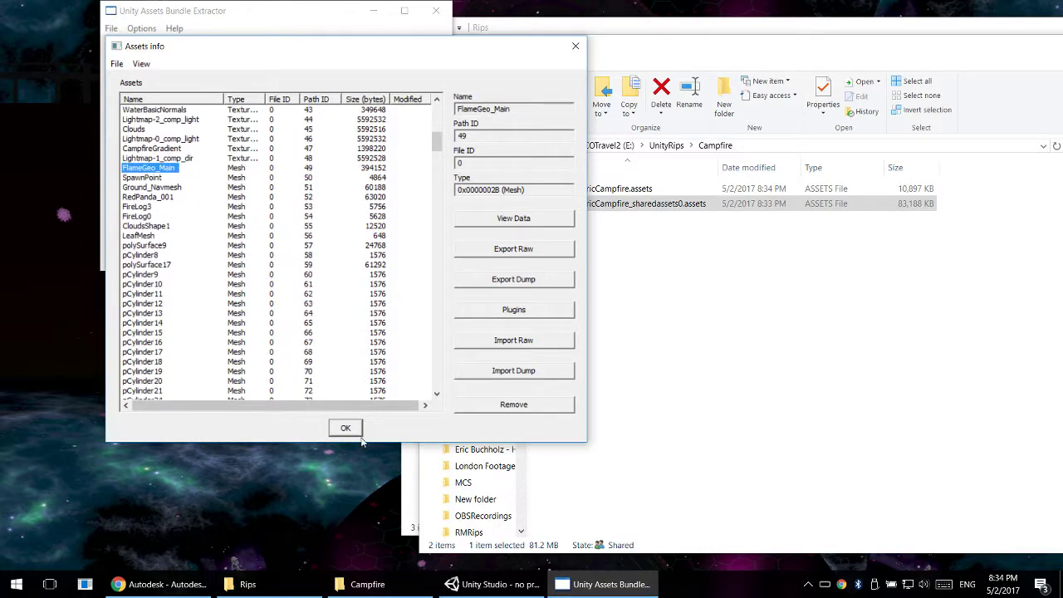
click(575, 45)
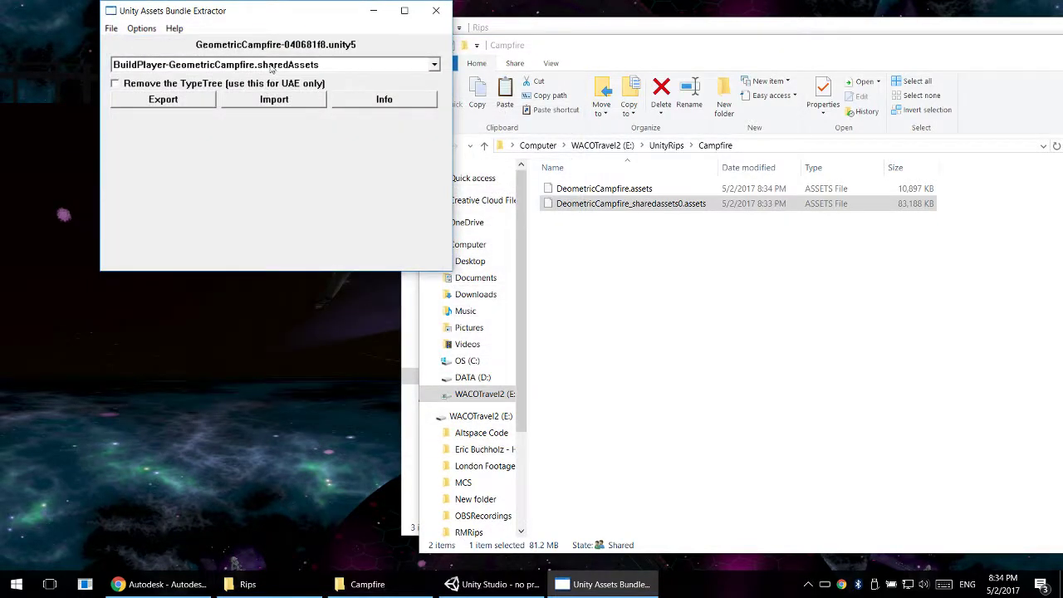
- Switch to the BuildPlayer-GeometricCampfire entry of the bundle and open its asset info
click(271, 68)
click(263, 91)
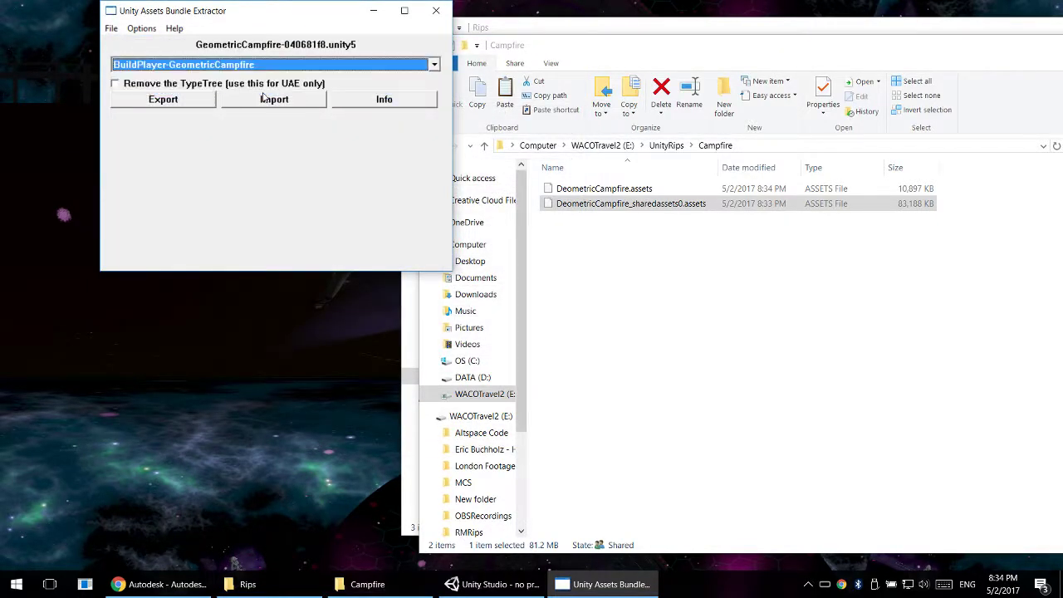
click(405, 103)
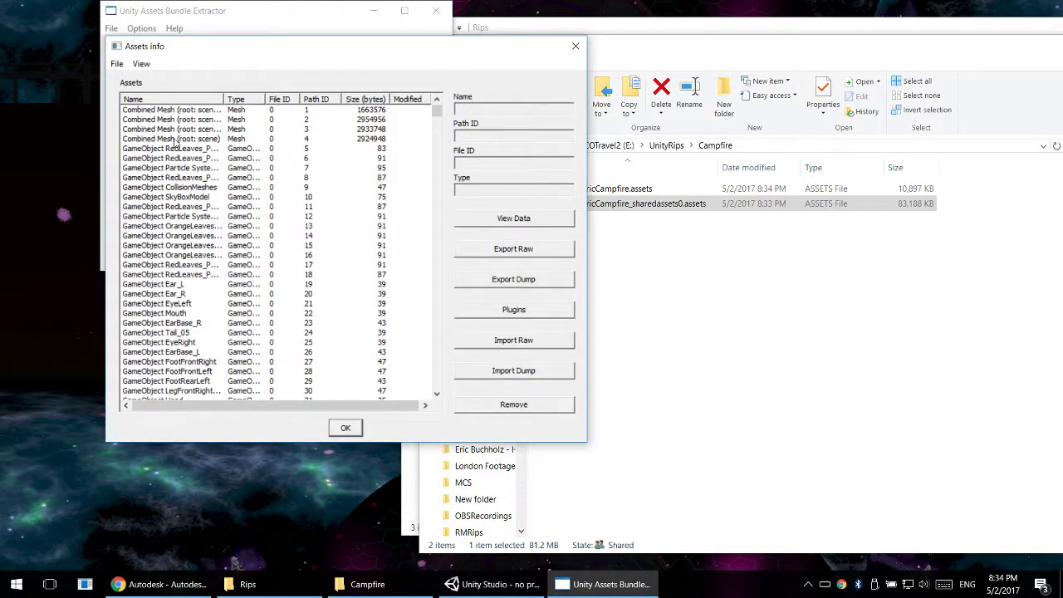
- Widen the Name column and the Assets info window to examine the Combined Mesh entries in full
click(162, 139)
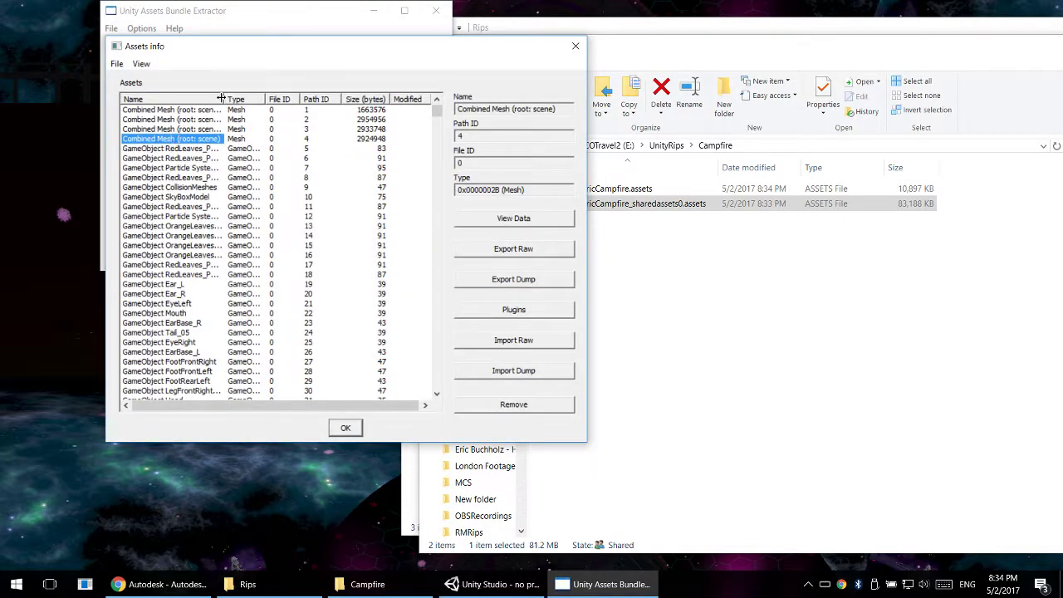
drag(223, 98, 271, 98)
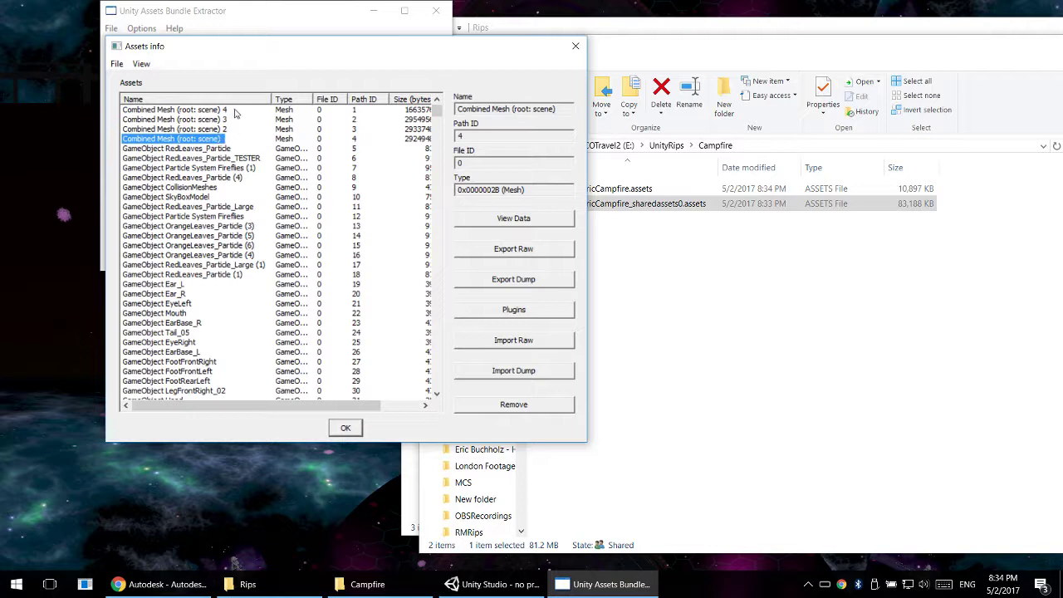
shift+click(215, 109)
click(213, 140)
drag(587, 114, 675, 116)
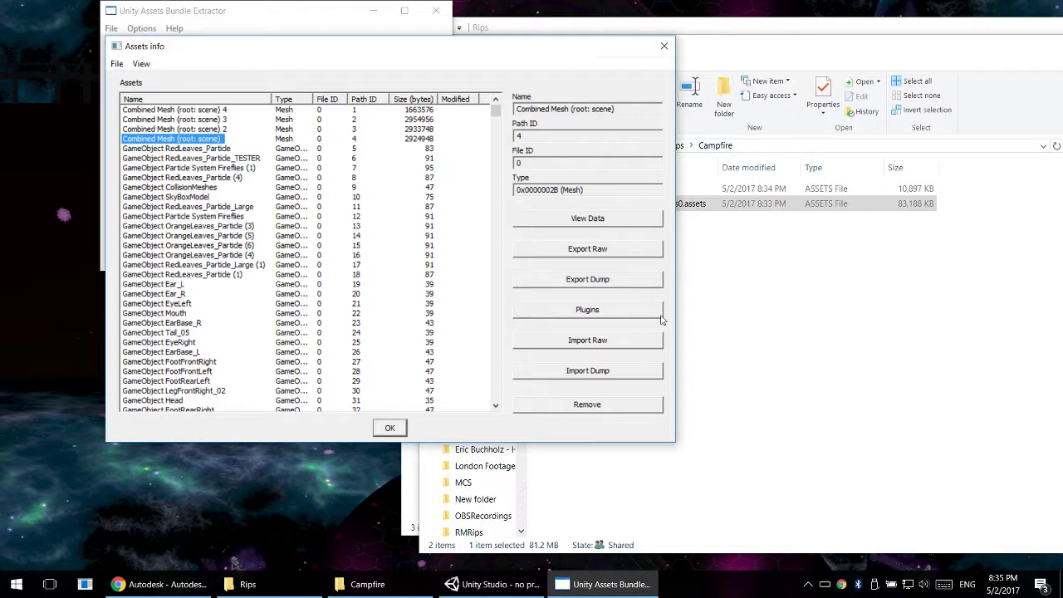
- View the plugin options for Combined Mesh (root: scene) without exporting, and go through the combined mesh entries
click(542, 310)
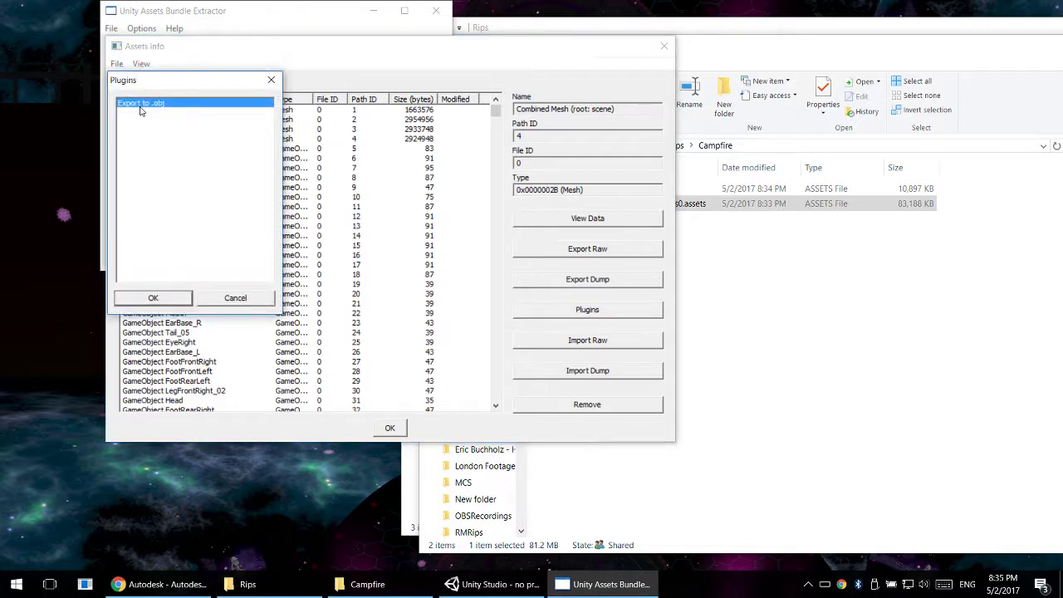
click(245, 297)
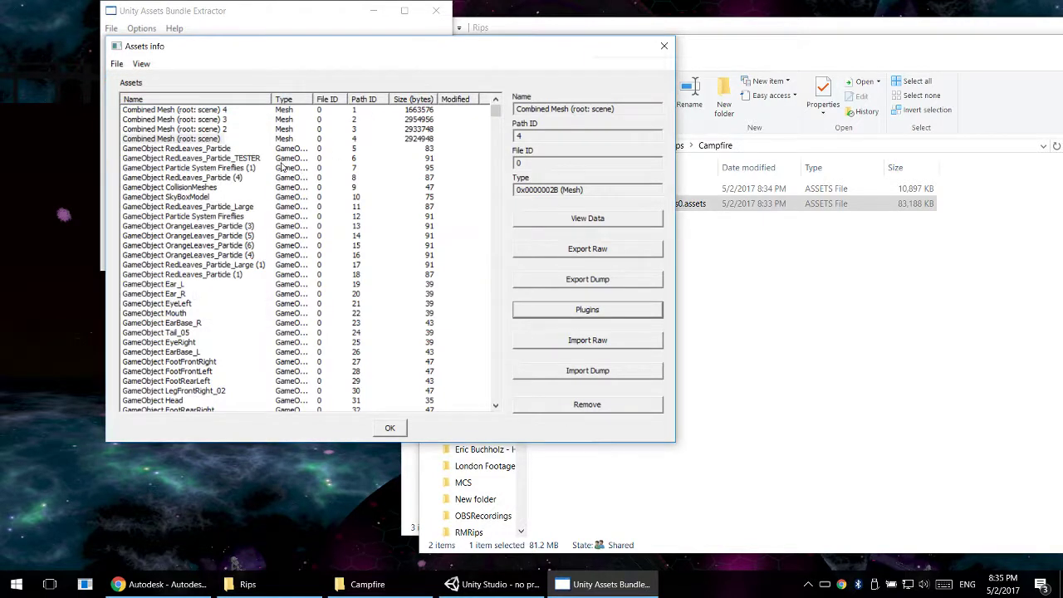
click(202, 140)
key(Up)
key(Up)
key(Up)
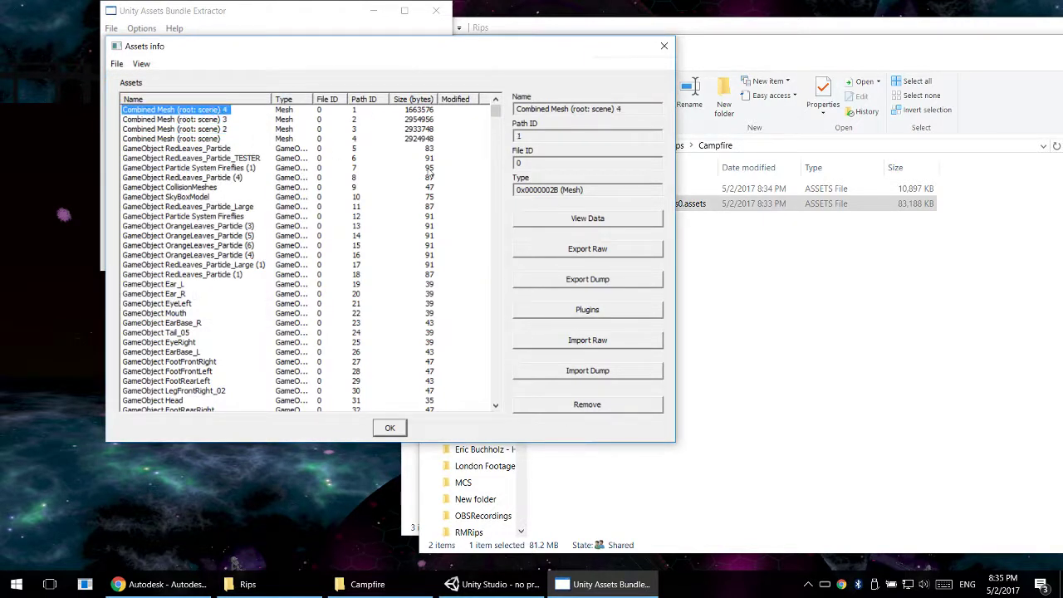
- Export Combined Mesh (root: scene) to .obj in the Campfire folder as Combined Mesh (root_ scene).obj
click(193, 140)
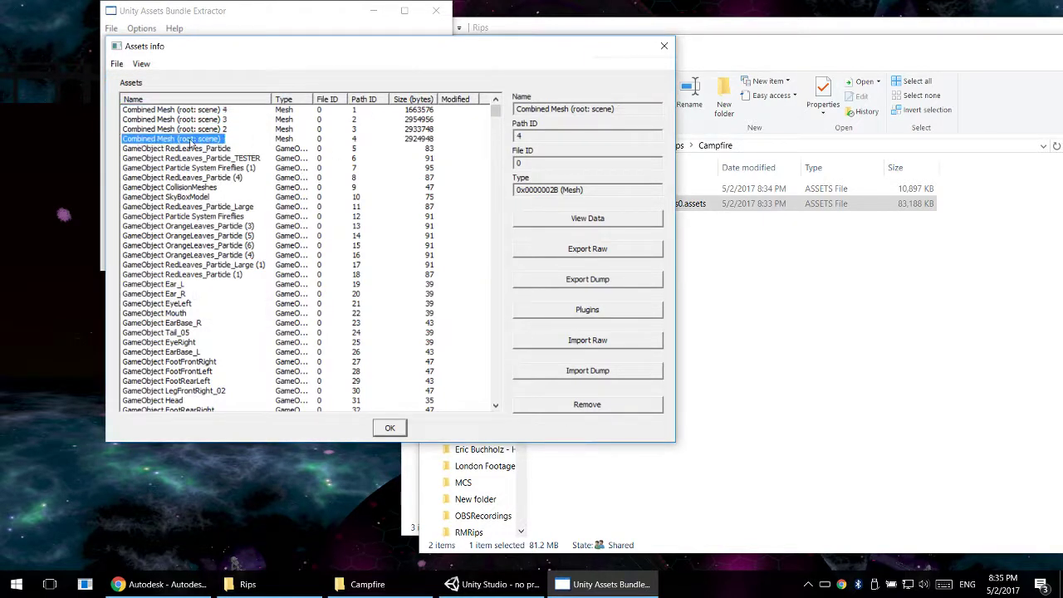
click(584, 310)
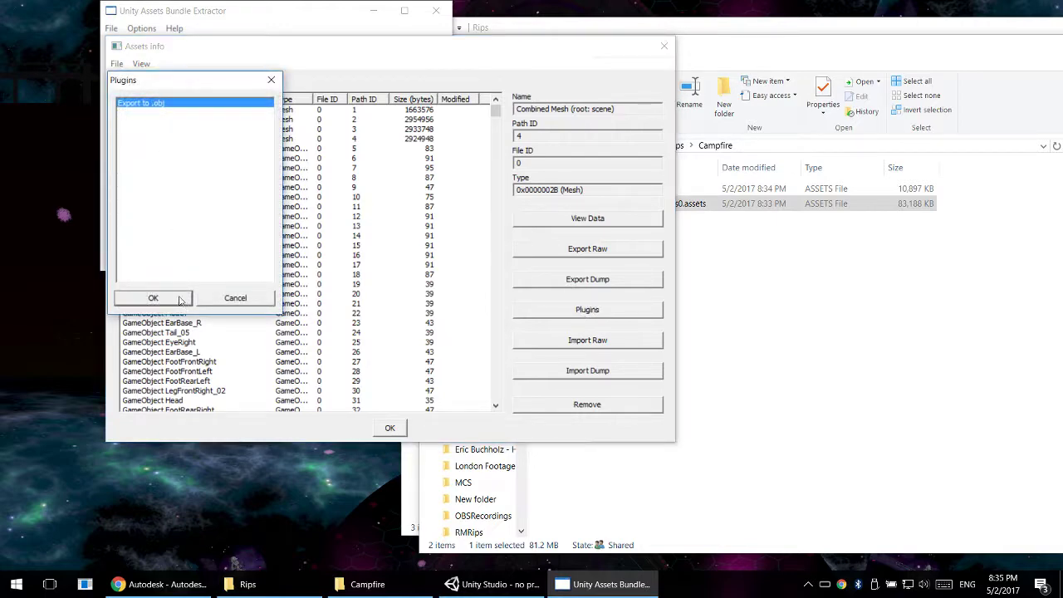
click(180, 300)
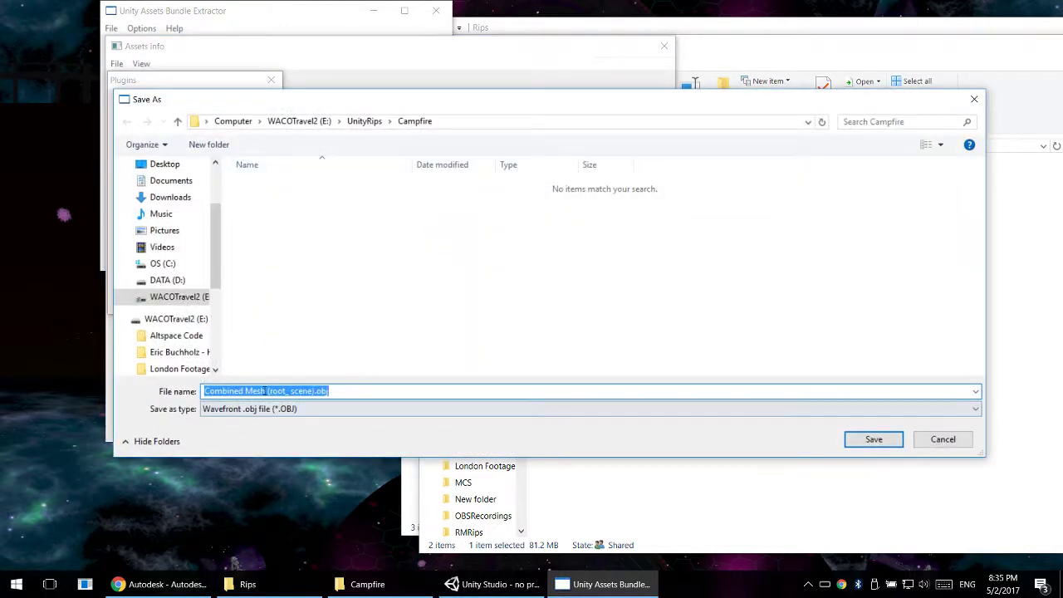
click(265, 390)
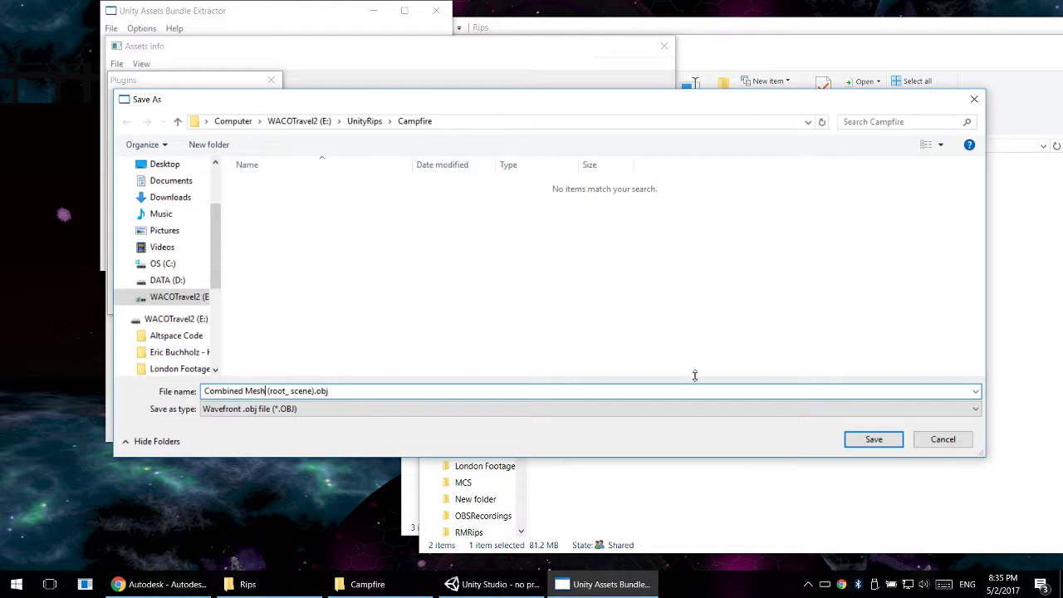
click(863, 441)
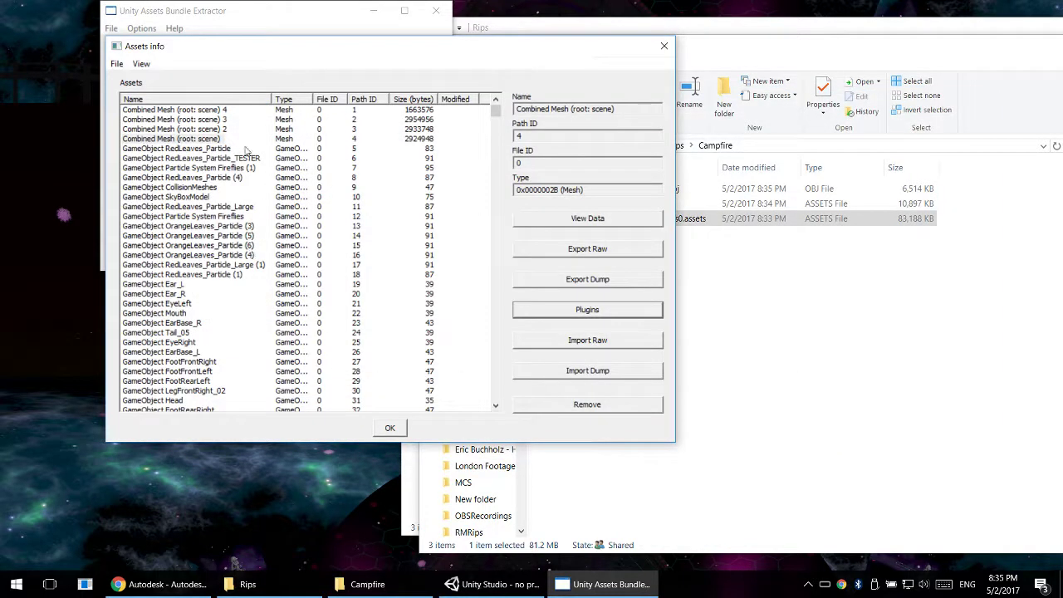
- Export Combined Mesh (root: scene) 2 to .obj in the Campfire folder as Combined Mesh (root_ scene) 2.obj
click(223, 130)
click(587, 309)
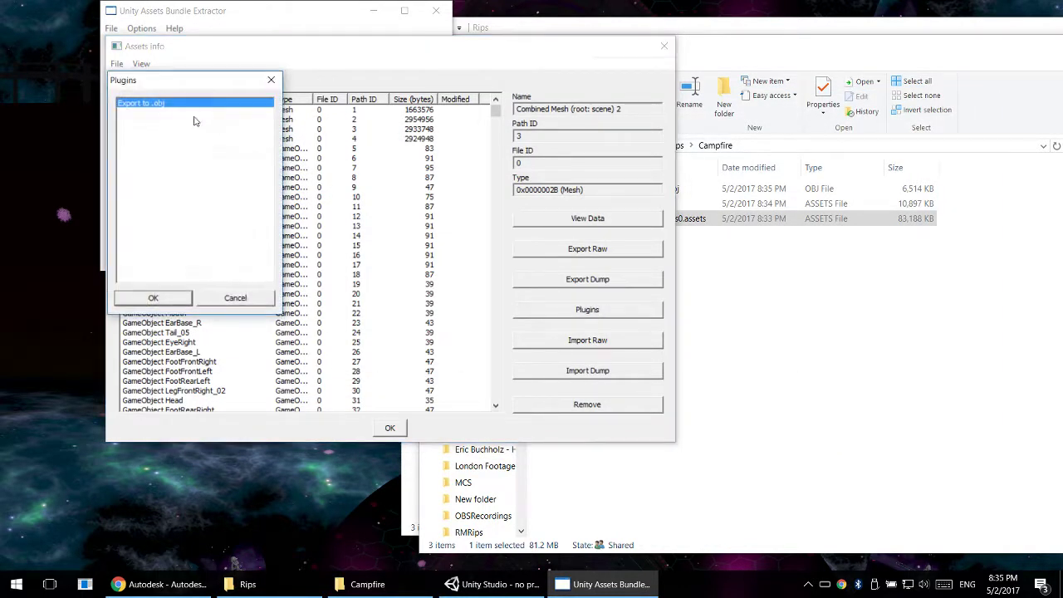
click(176, 302)
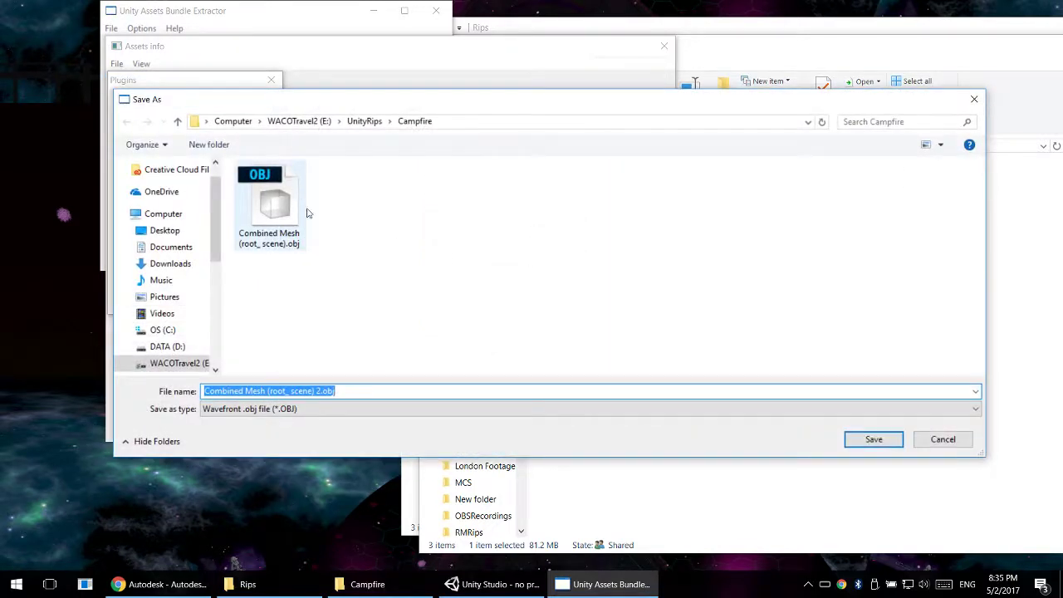
click(872, 439)
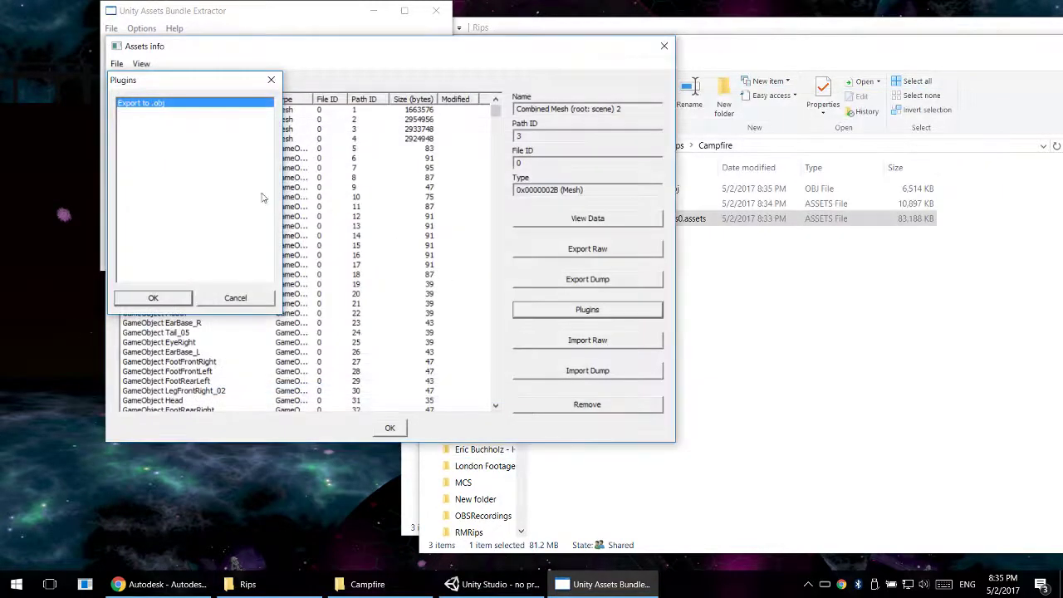
- Export Combined Mesh (root: scene) 3 to .obj in the Campfire folder as Combined Mesh (root_ scene) 3.obj
click(222, 121)
click(587, 309)
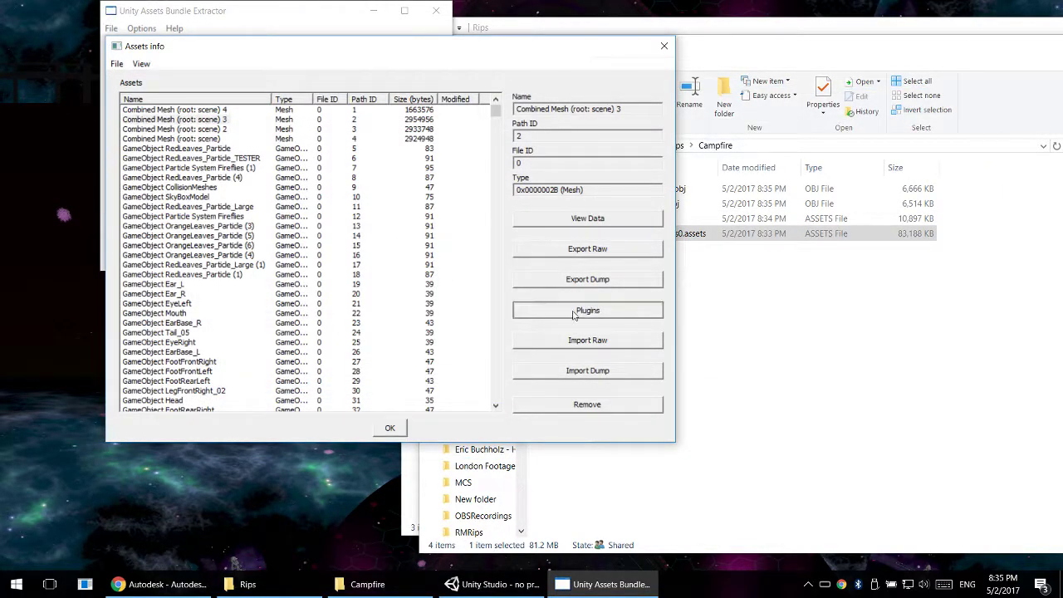
click(168, 301)
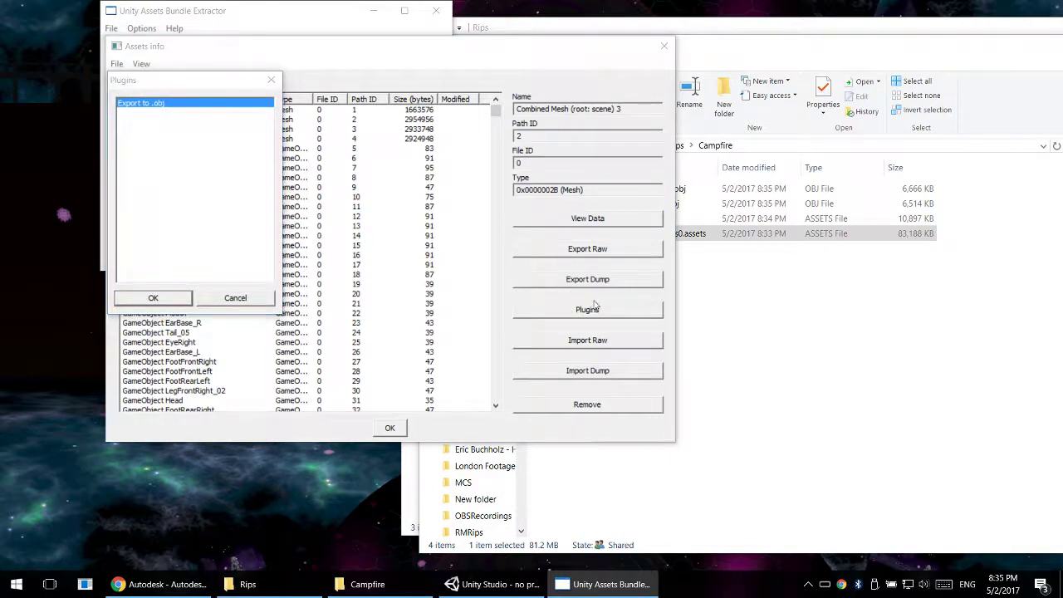
click(872, 439)
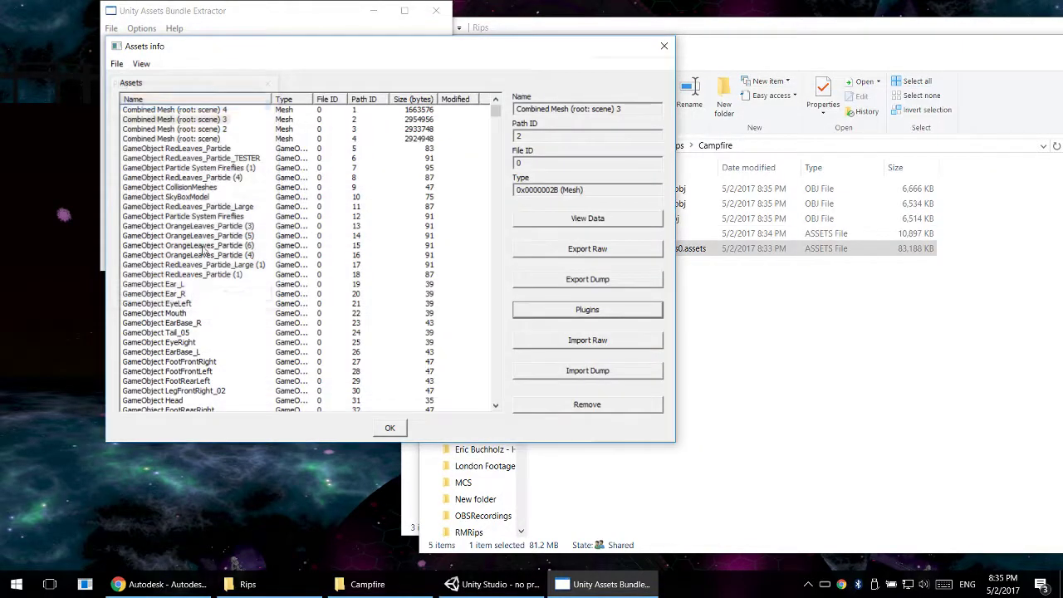
- Export Combined Mesh (root: scene) 4 to .obj in the Campfire folder as Combined Mesh (root_ scene) 4.obj
click(208, 111)
click(587, 309)
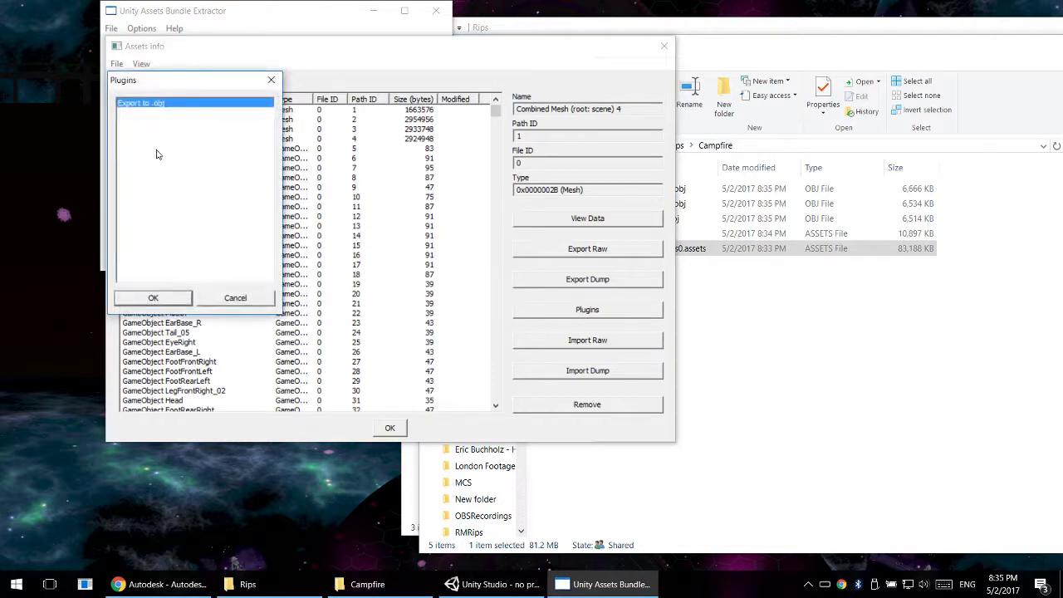
click(174, 303)
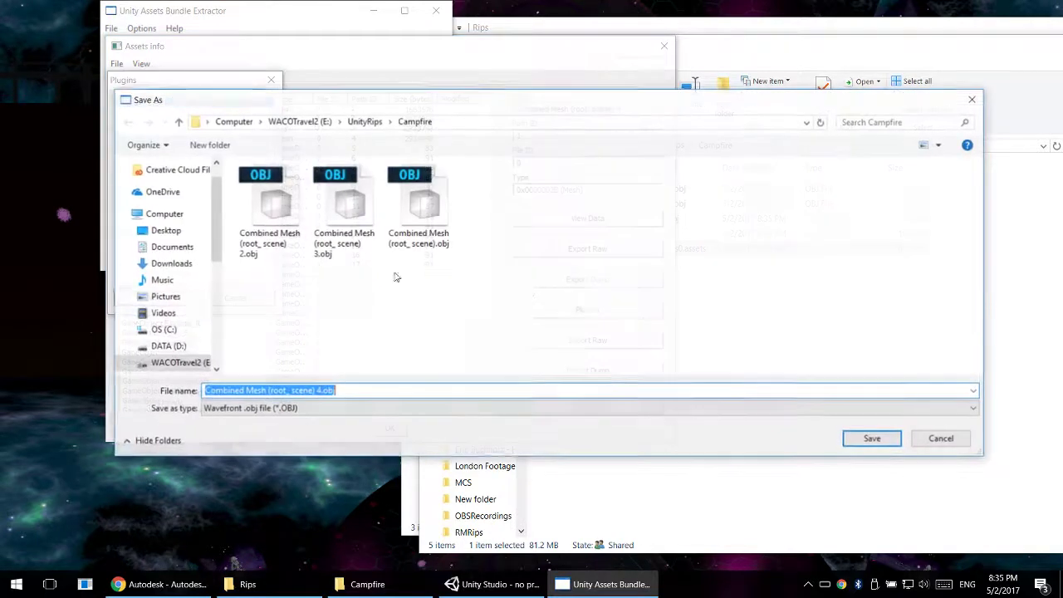
click(872, 439)
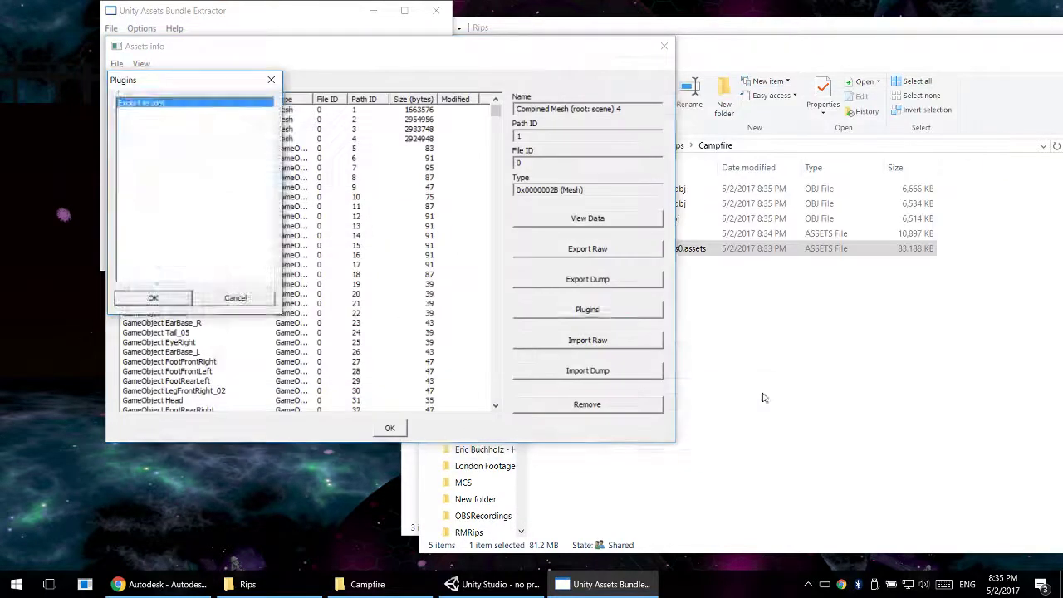
click(276, 153)
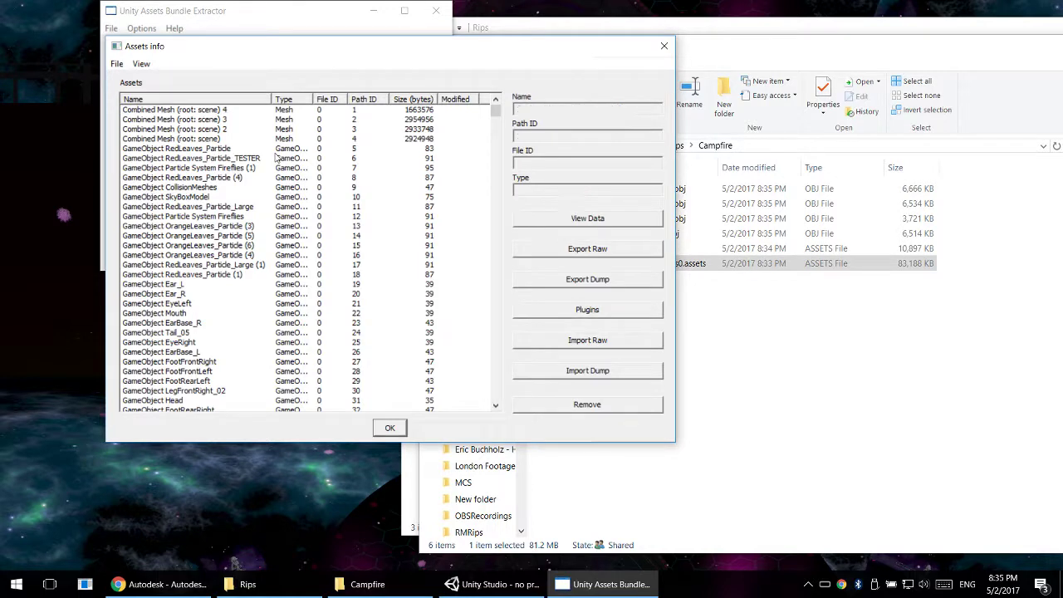
- Widen the Type column and examine the GameObject entries, including Bush160 and pCube187
drag(498, 112, 498, 135)
mouse_move(319, 99)
mouse_down()
mouse_move(353, 109)
mouse_move(333, 99)
mouse_up()
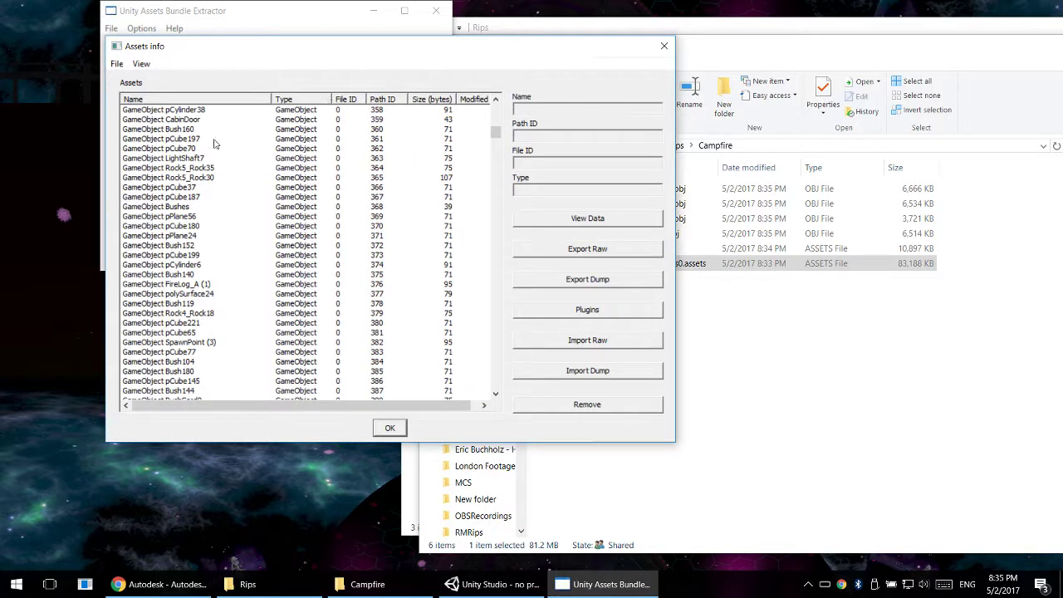
click(191, 130)
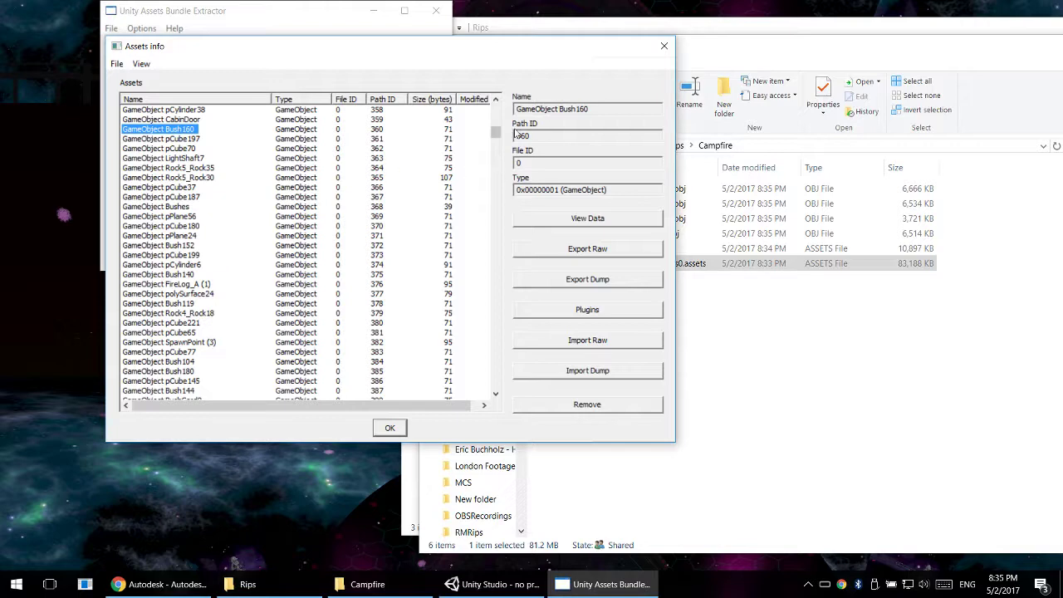
click(305, 170)
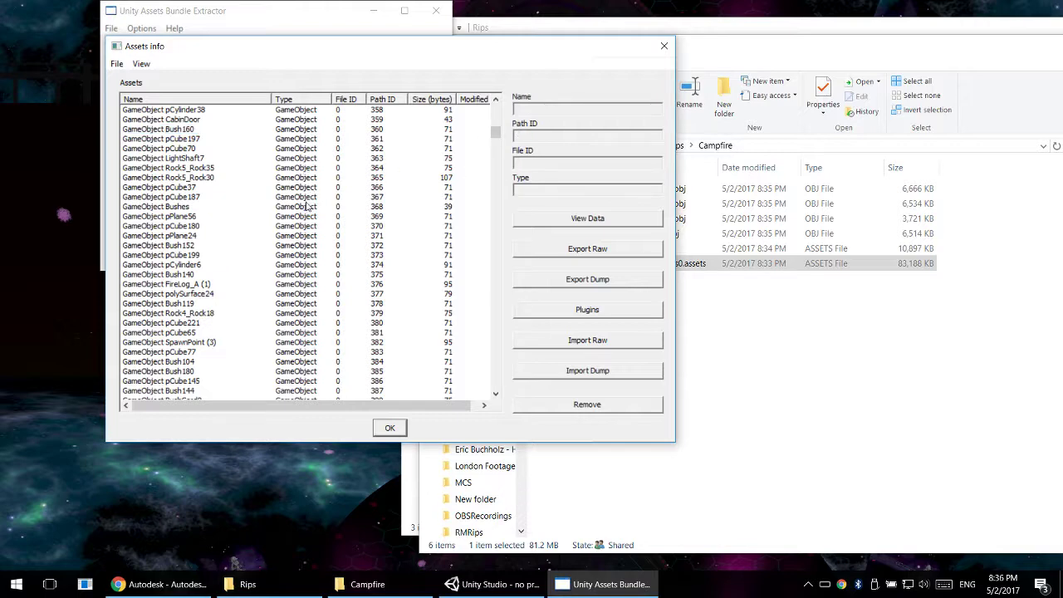
click(198, 198)
drag(488, 139, 538, 186)
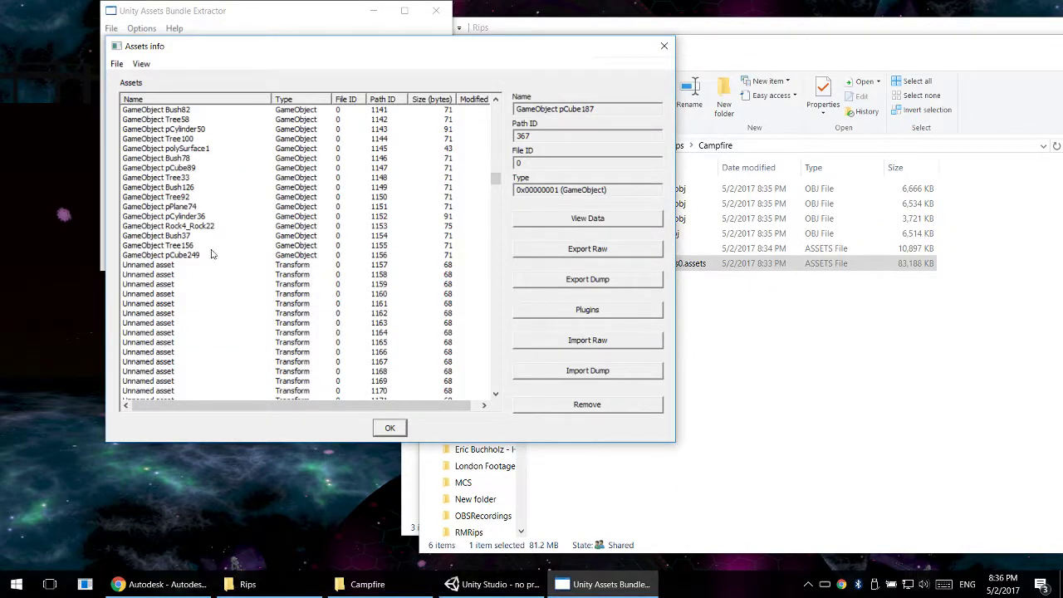
- Examine the unnamed Transform entries and go back through the GameObject entries to the combined meshes at the start of the list
click(194, 307)
click(158, 284)
scroll(160, 291, down, 20)
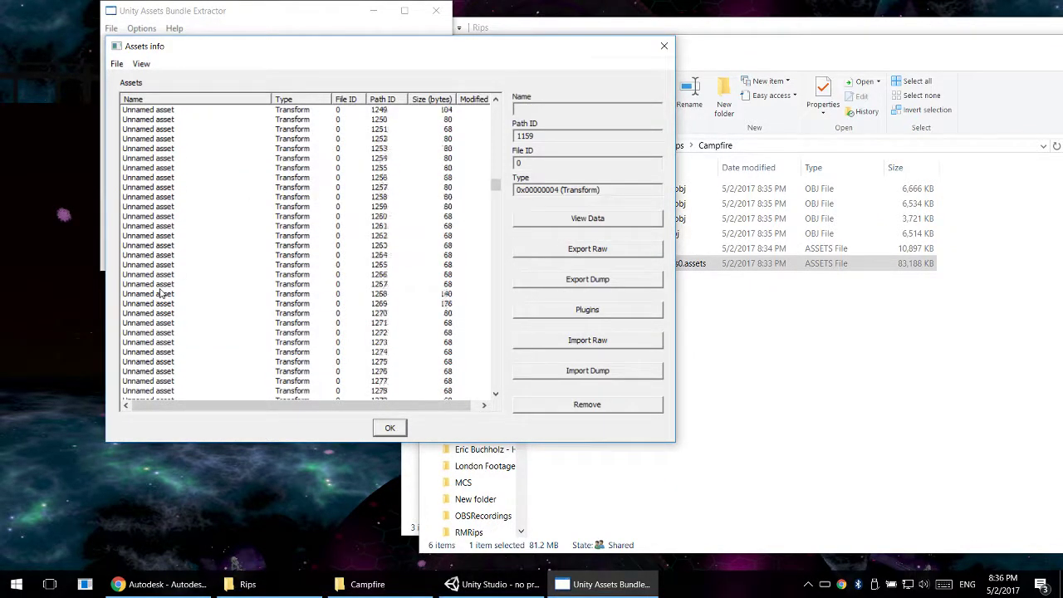
scroll(160, 290, down, 5)
click(160, 290)
scroll(161, 290, down, 4)
scroll(161, 290, up, 11)
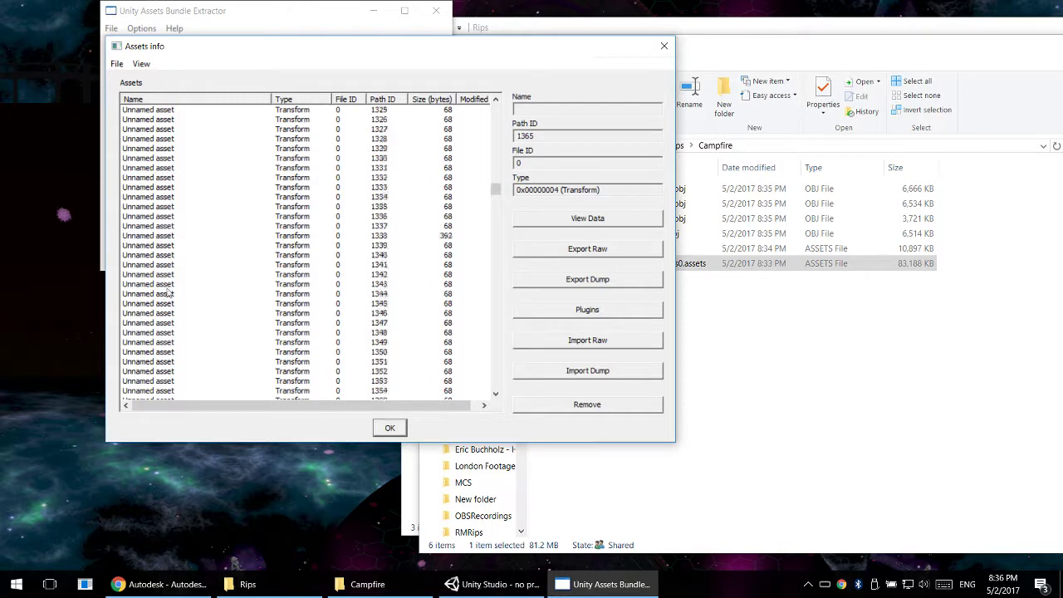
scroll(166, 291, up, 20)
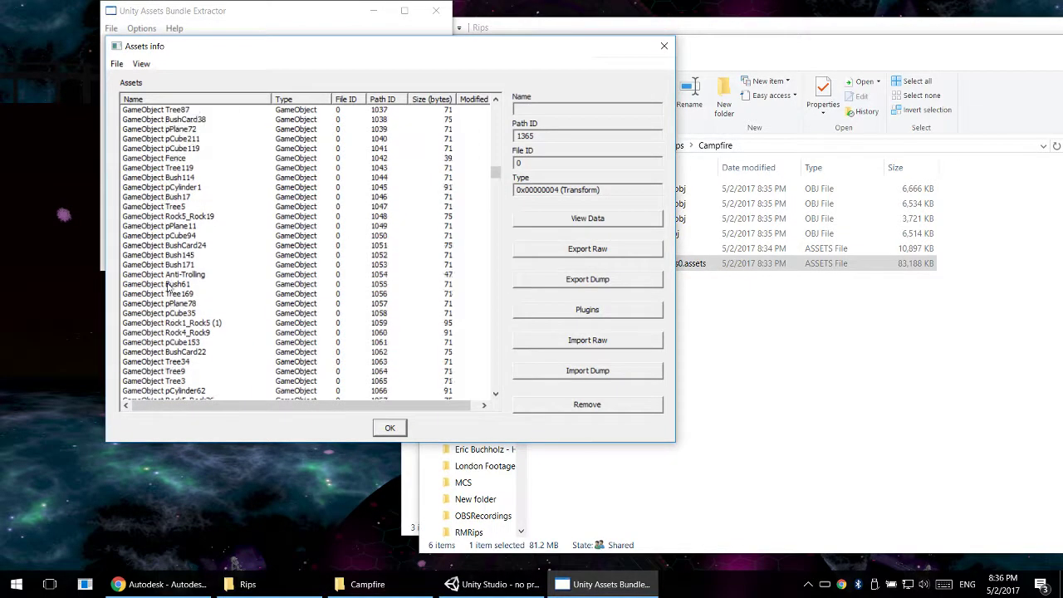
scroll(167, 286, up, 20)
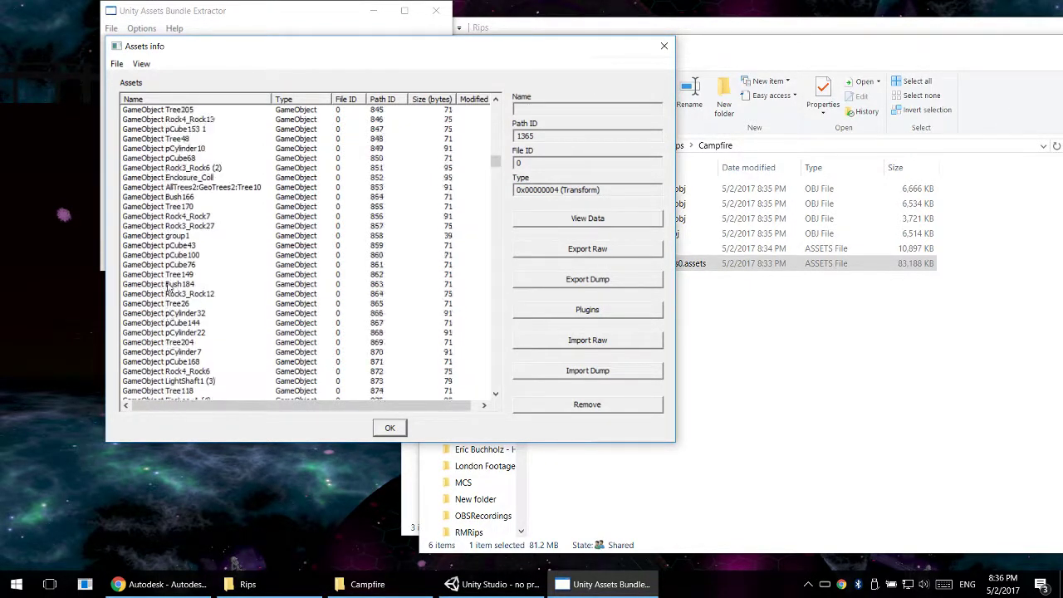
scroll(167, 287, up, 20)
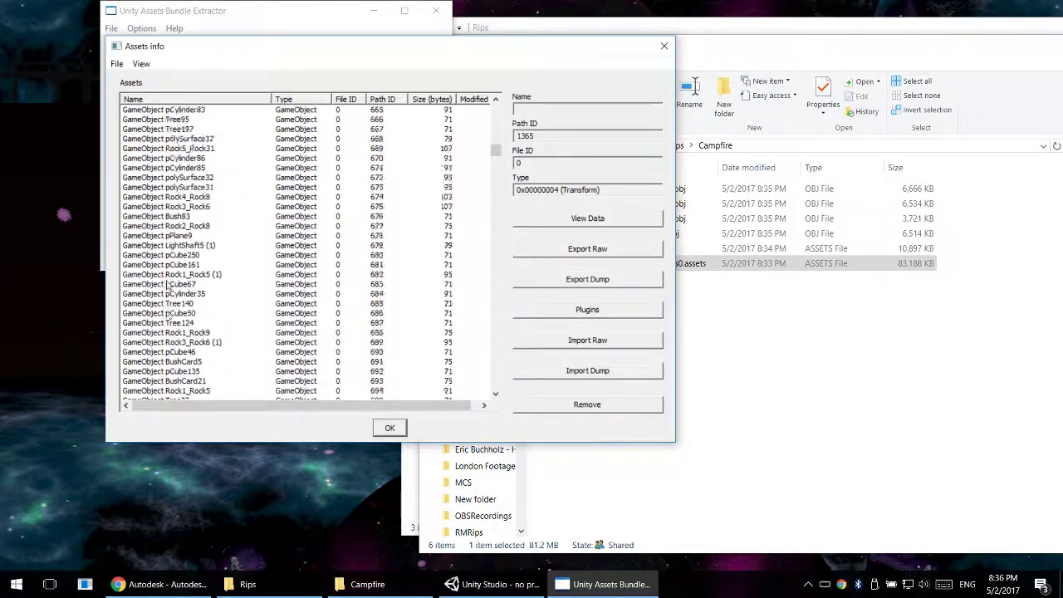
scroll(167, 285, up, 20)
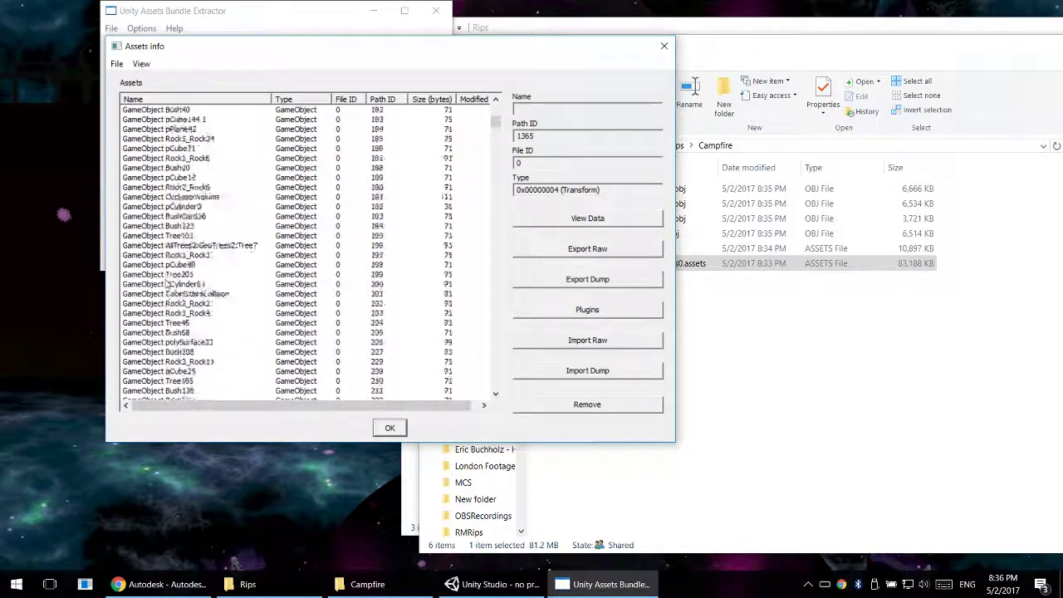
scroll(164, 277, up, 20)
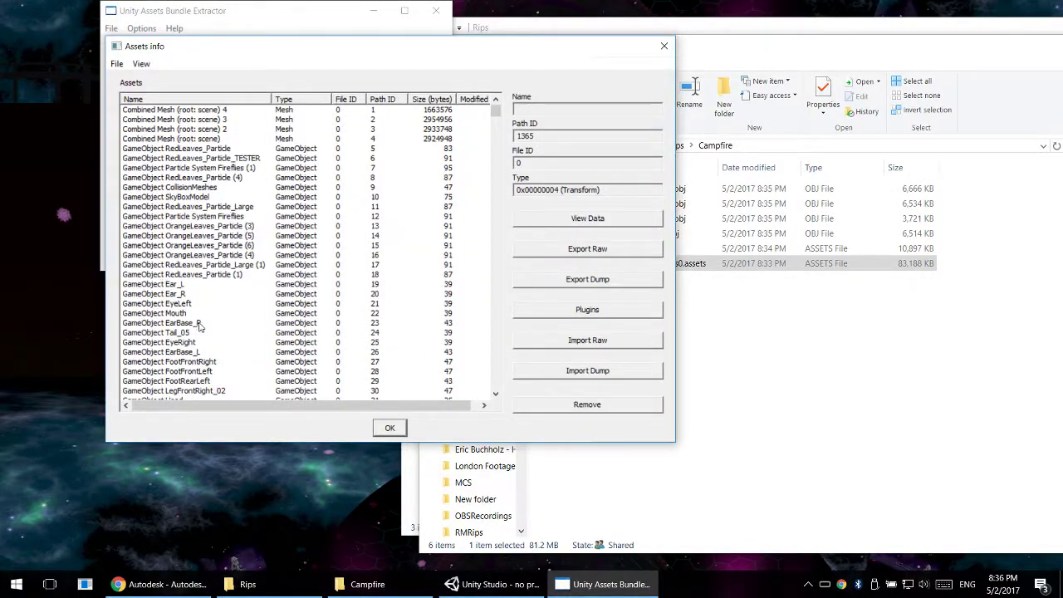
scroll(199, 326, down, 4)
scroll(213, 312, up, 4)
- Close the current asset info and open the info for the bundle's BuildPlayer-GeometricCampfire.sharedAssets entry
drag(288, 61, 386, 53)
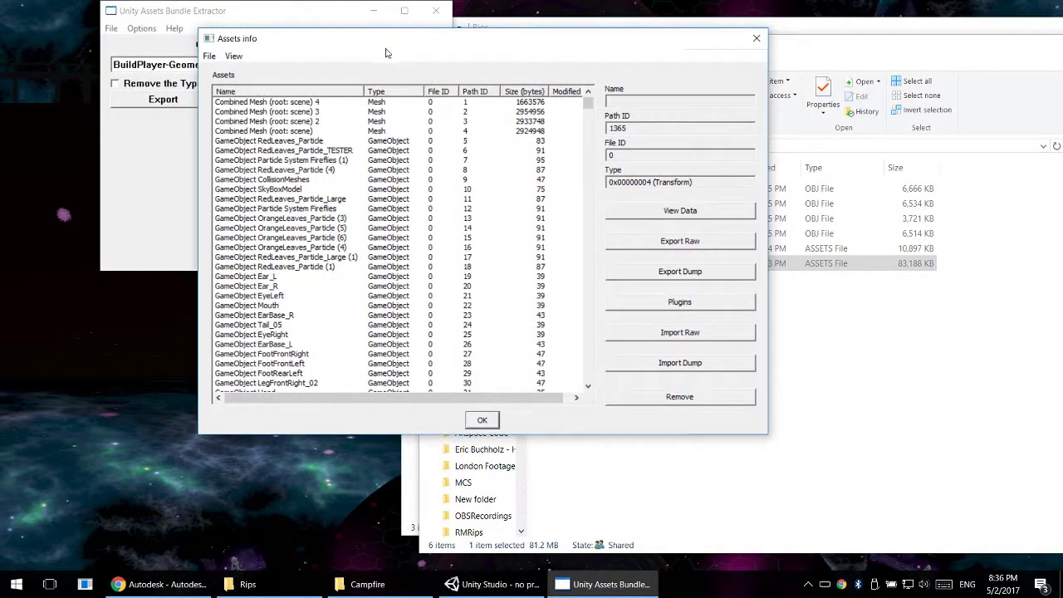
click(756, 39)
click(224, 66)
click(228, 86)
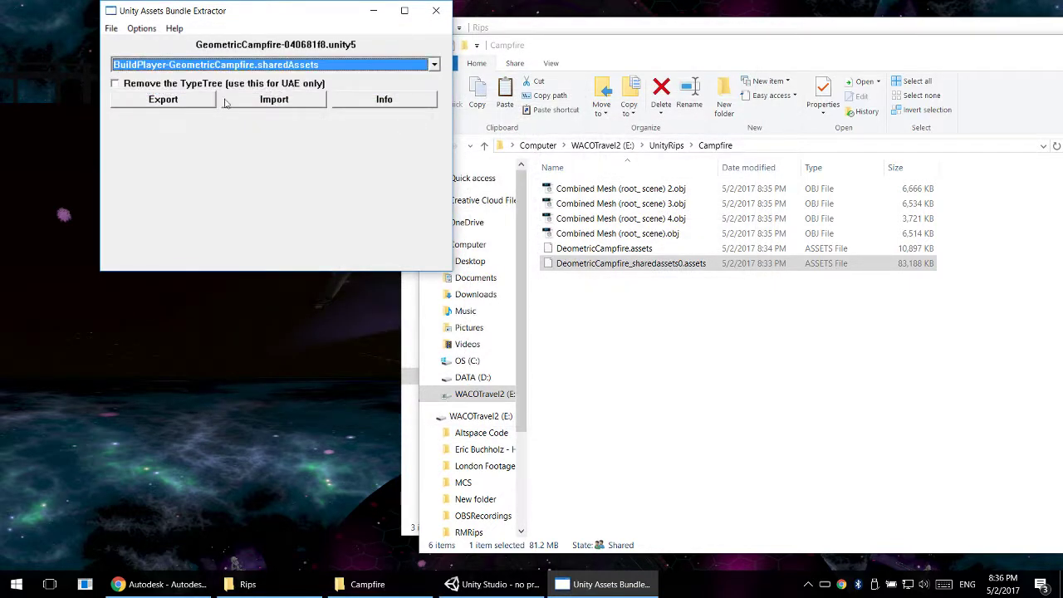
click(384, 99)
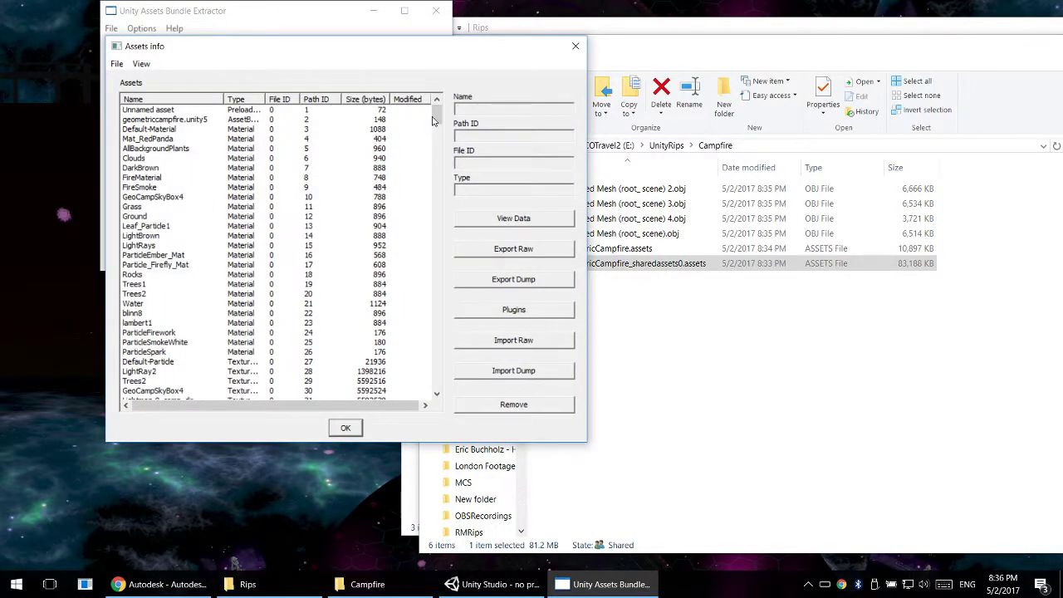
- Examine the shared assets list, including the GeoTrees_UVed:Tree5 mesh, through to its last entries, and close the asset info
drag(432, 121, 450, 161)
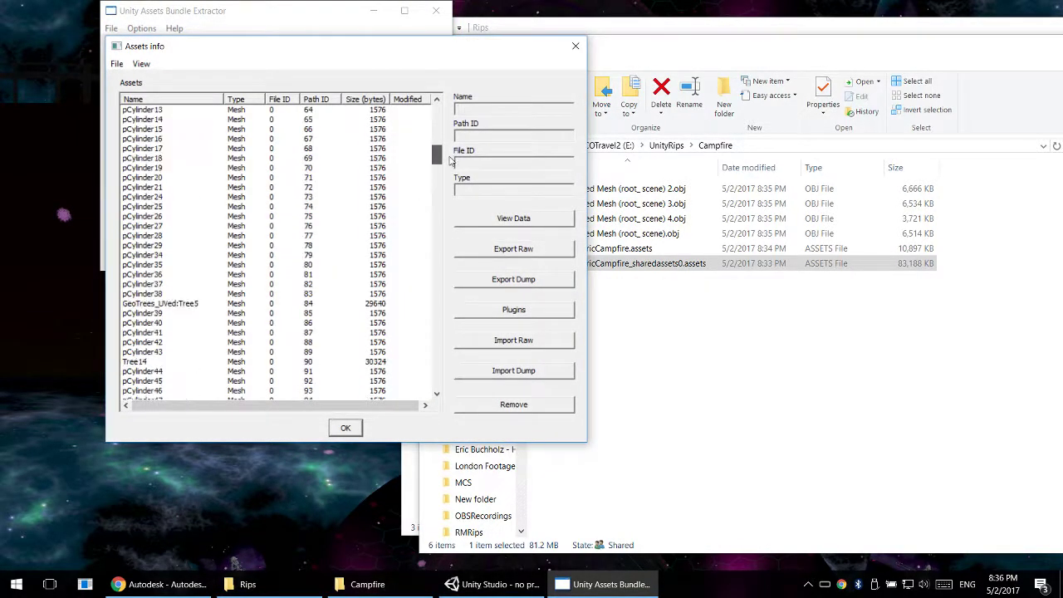
click(170, 304)
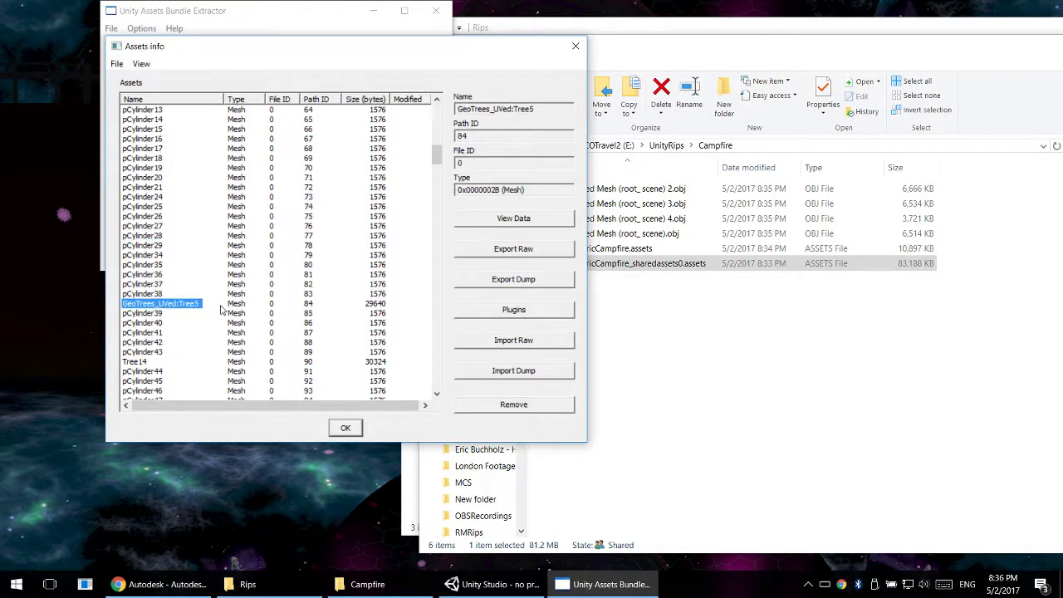
scroll(217, 307, down, 3)
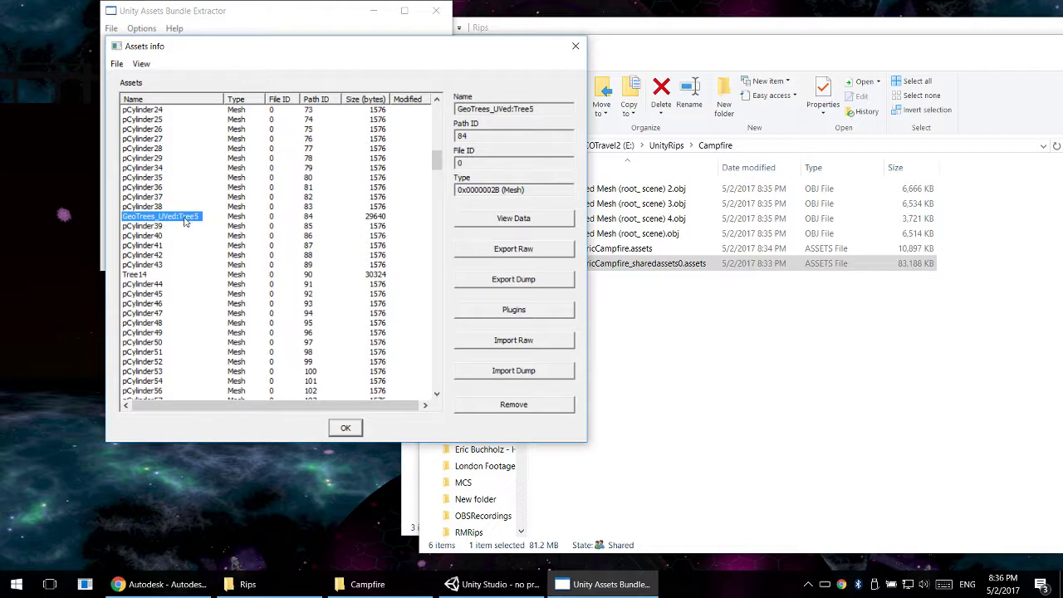
scroll(176, 292, down, 20)
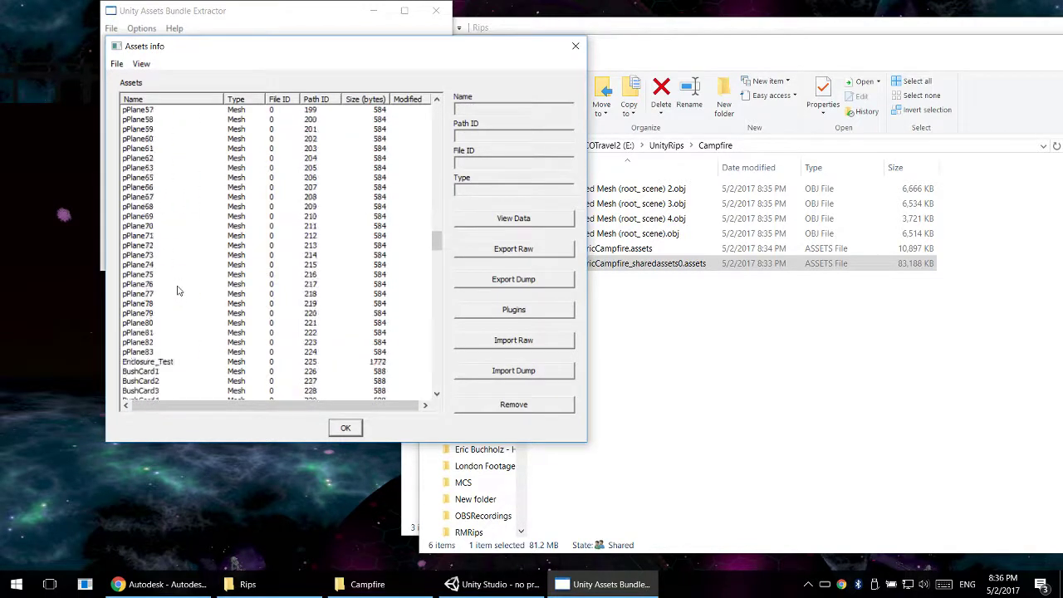
scroll(177, 289, down, 14)
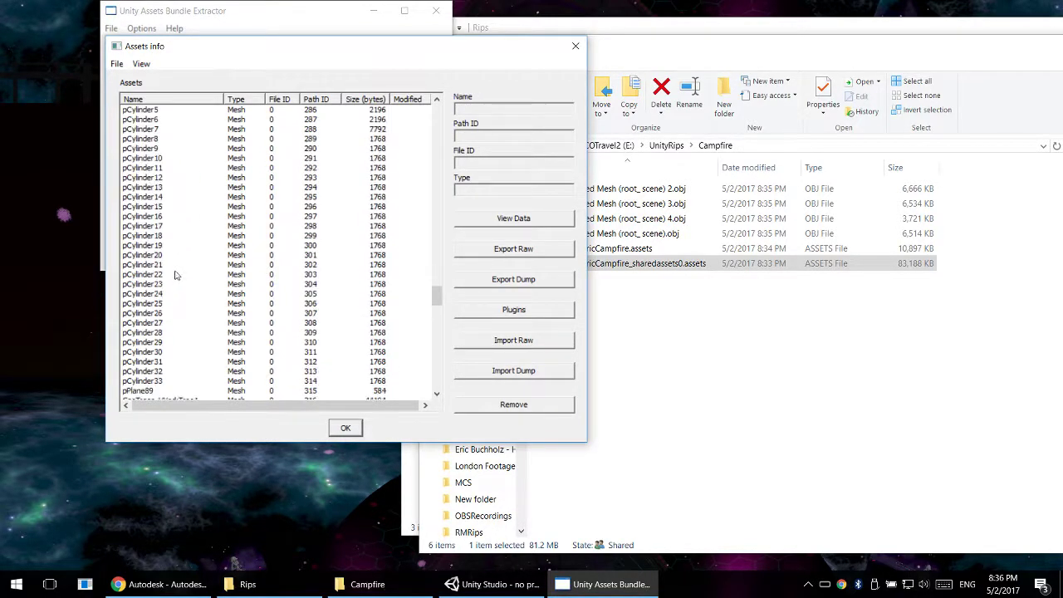
scroll(139, 270, down, 20)
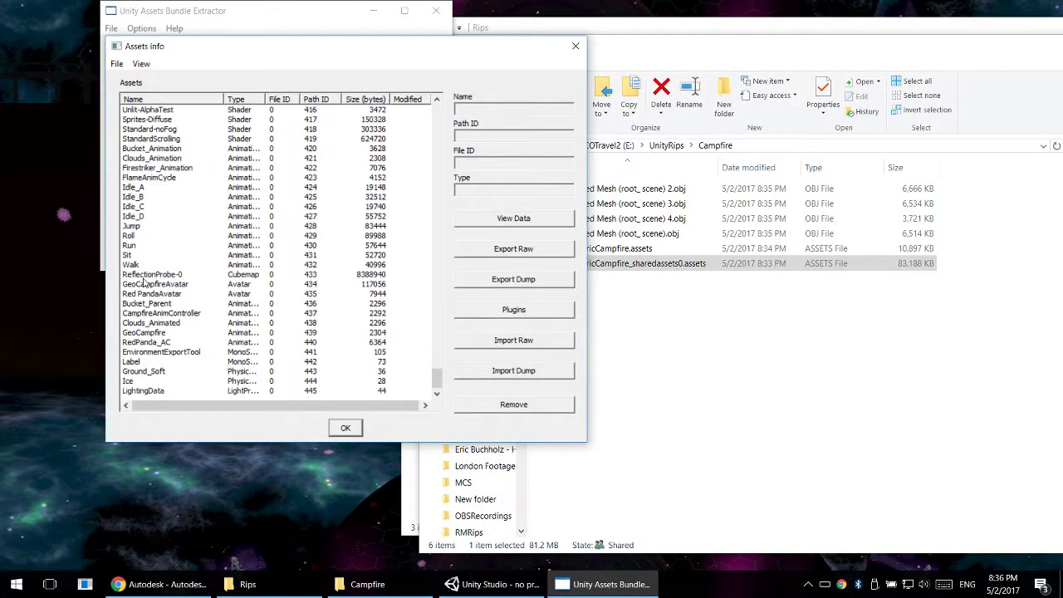
click(576, 45)
- Review the exported files in the Campfire folder and select the four Combined Mesh .obj files
click(666, 355)
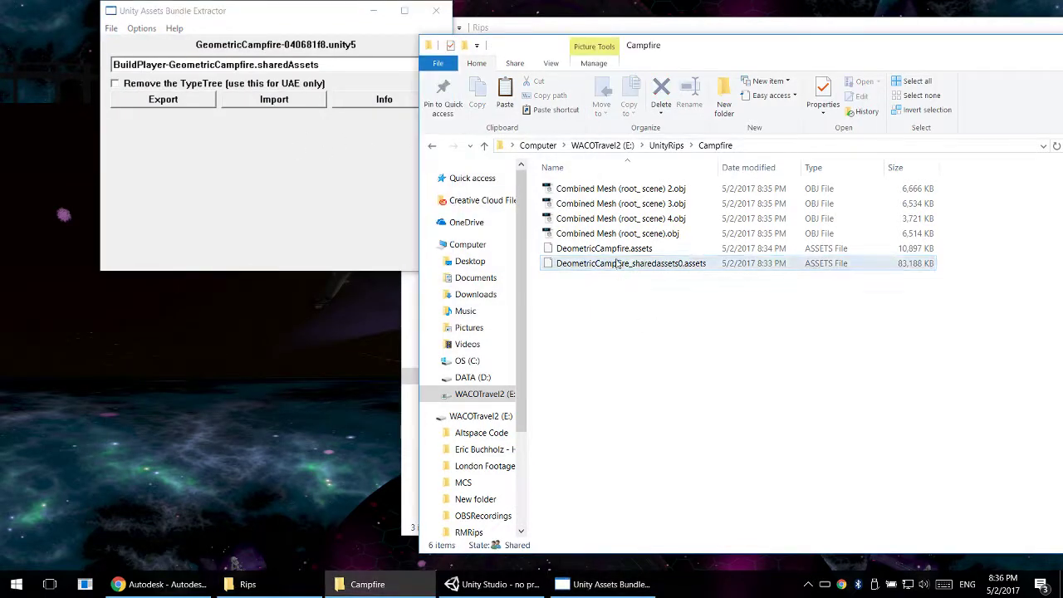
click(619, 250)
click(637, 234)
shift+click(676, 188)
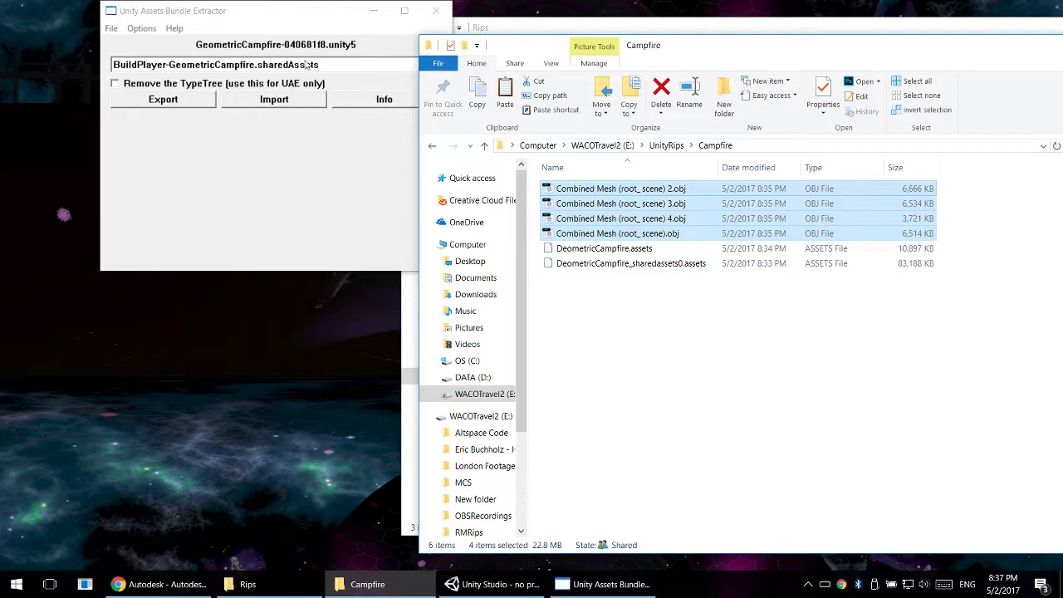
- Close the Unity Assets Bundle Extractor and switch to Unity Studio
click(435, 10)
click(631, 263)
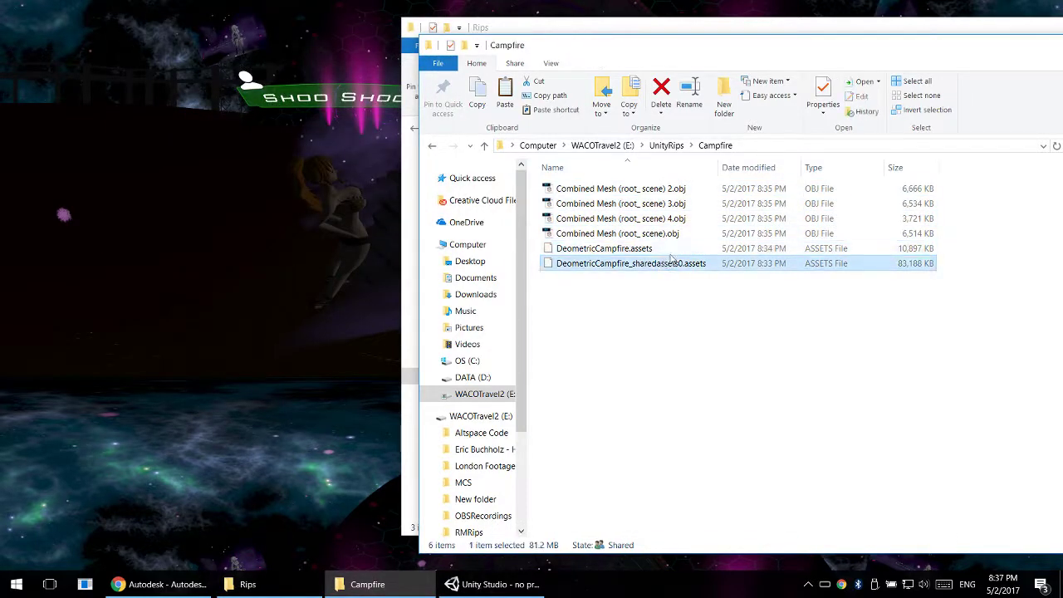
click(499, 585)
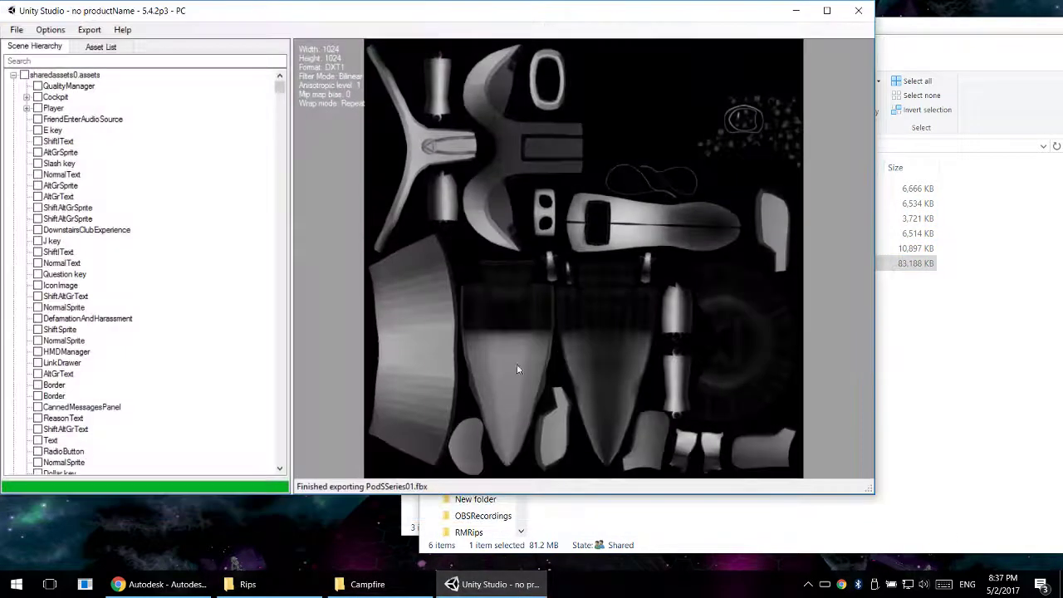
- Start loading a file and browse to the Campfire folder inside UnityRips on the WACOTravel2 (E:) drive
click(17, 30)
click(33, 46)
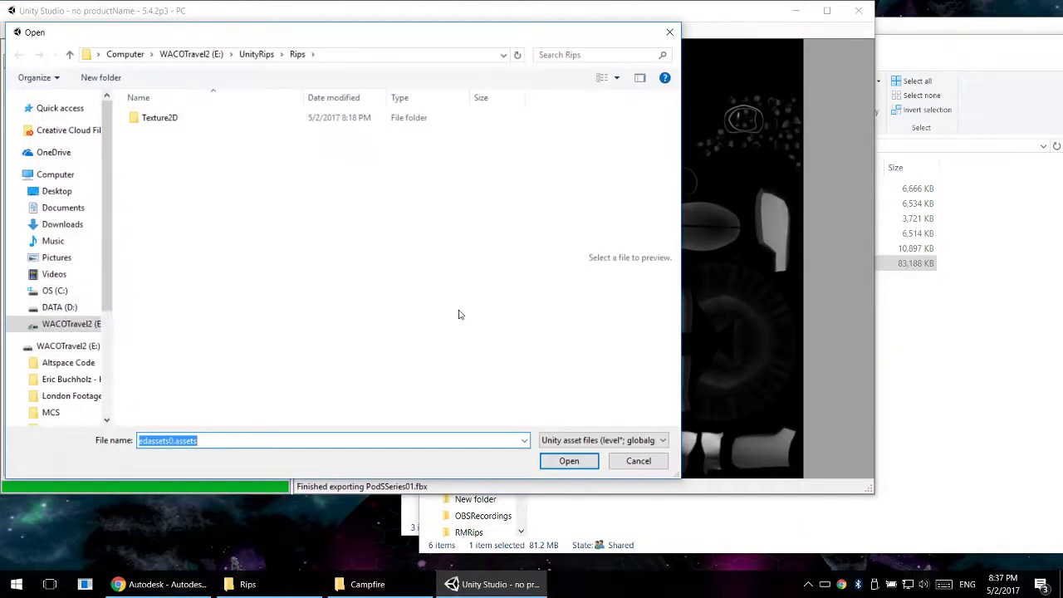
click(129, 54)
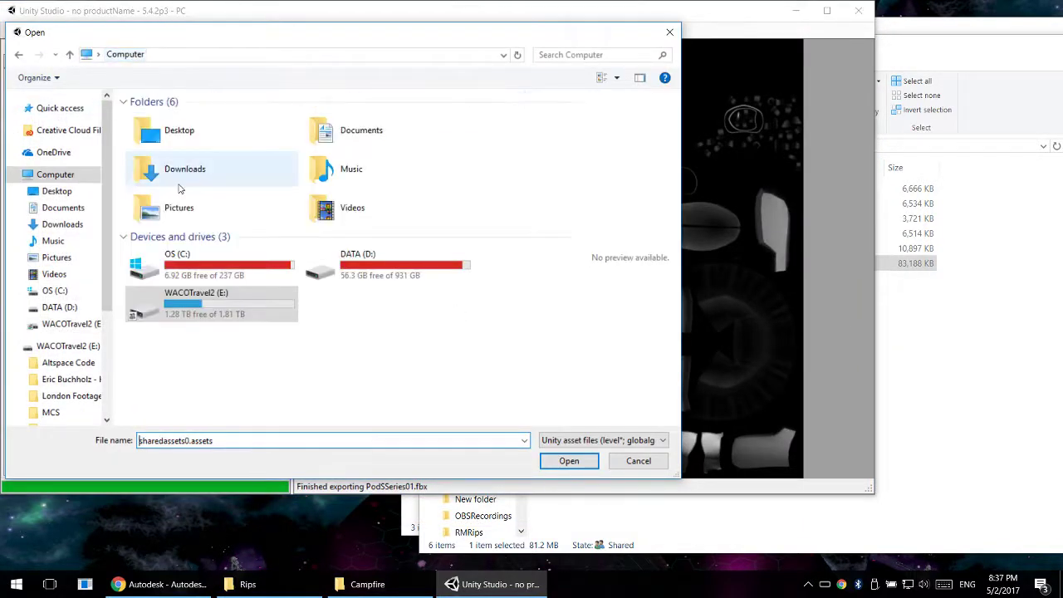
double_click(199, 300)
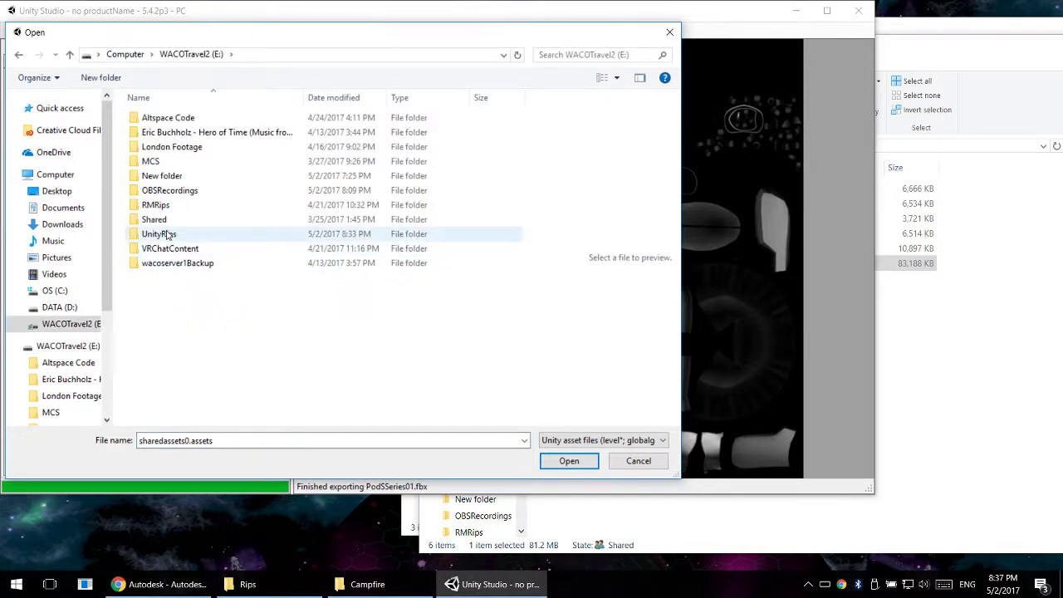
double_click(162, 232)
double_click(166, 148)
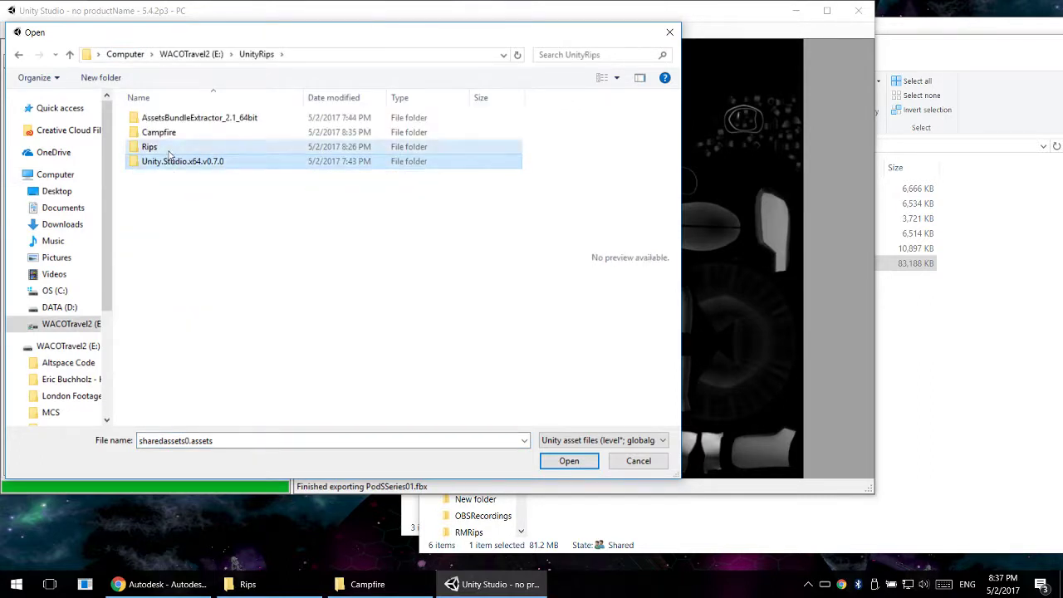
click(257, 54)
double_click(158, 134)
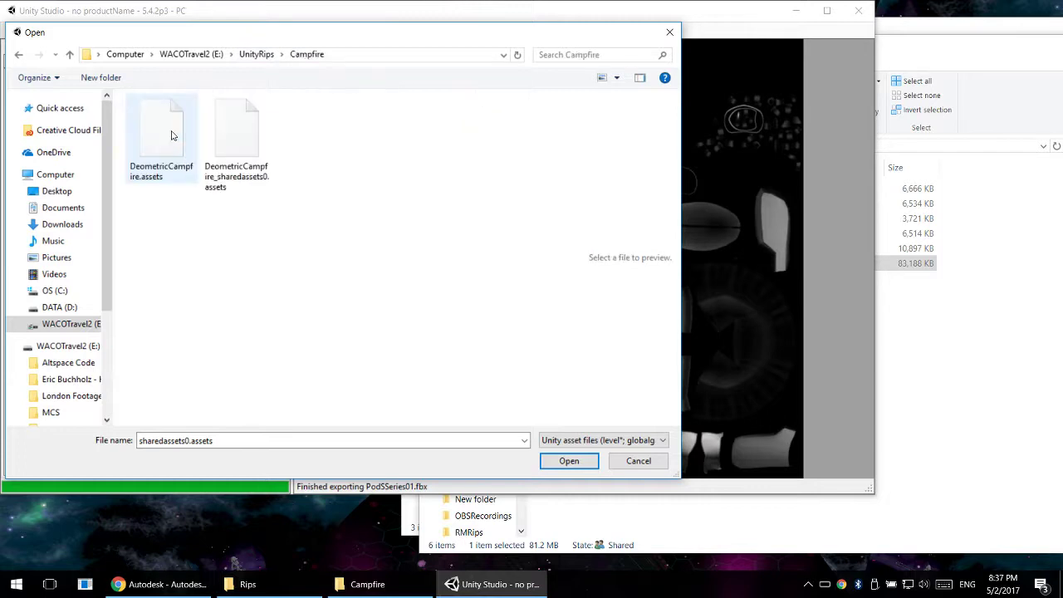
- Rename DeometricCampfire.assets as GeometricCampfire.assets from within the file dialog
click(148, 134)
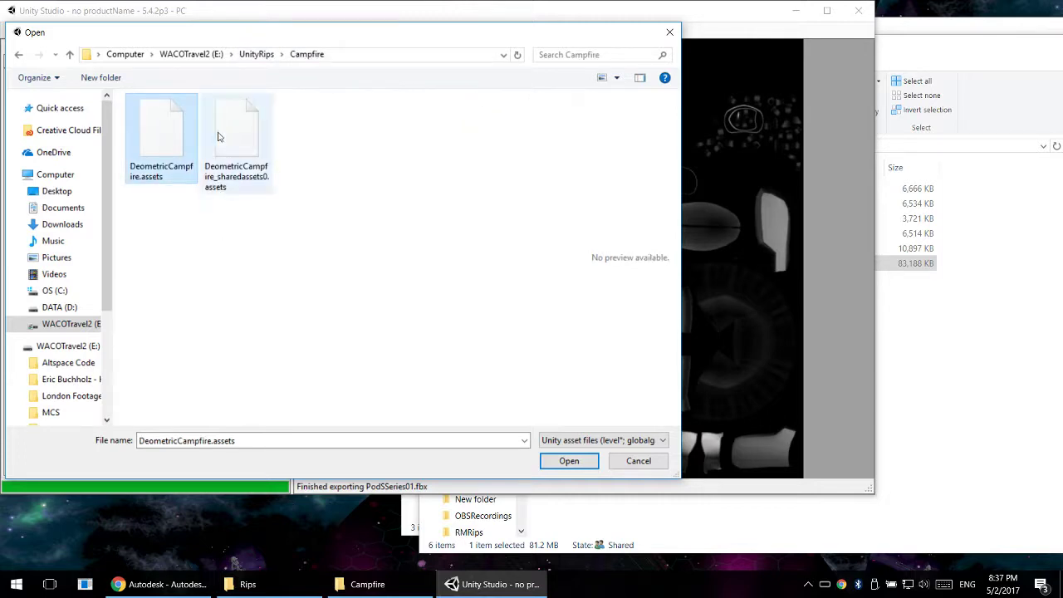
click(154, 175)
click(138, 167)
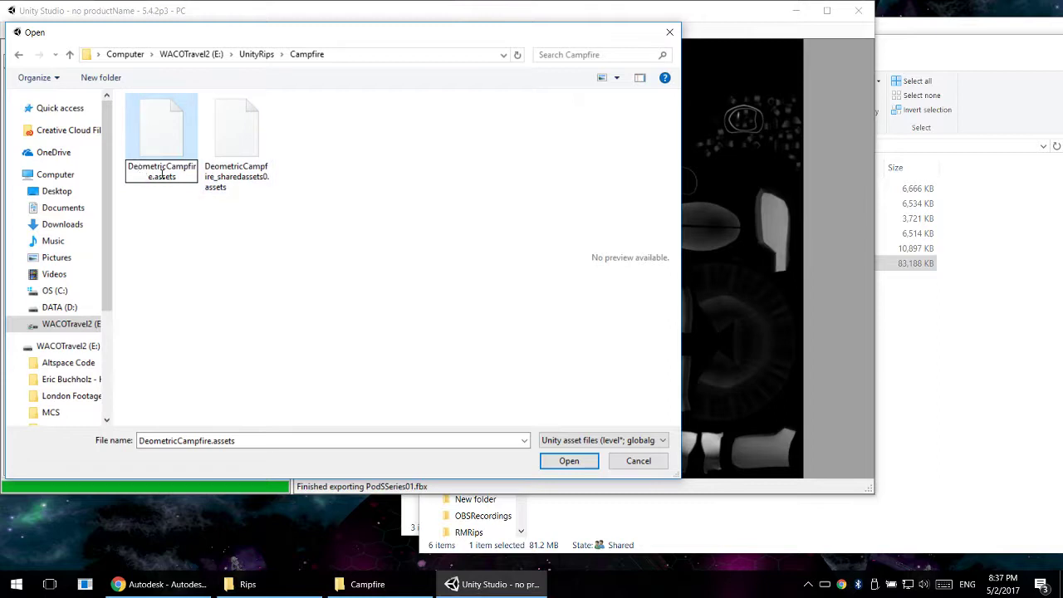
key(BackSpace)
text(G)
key(Return)
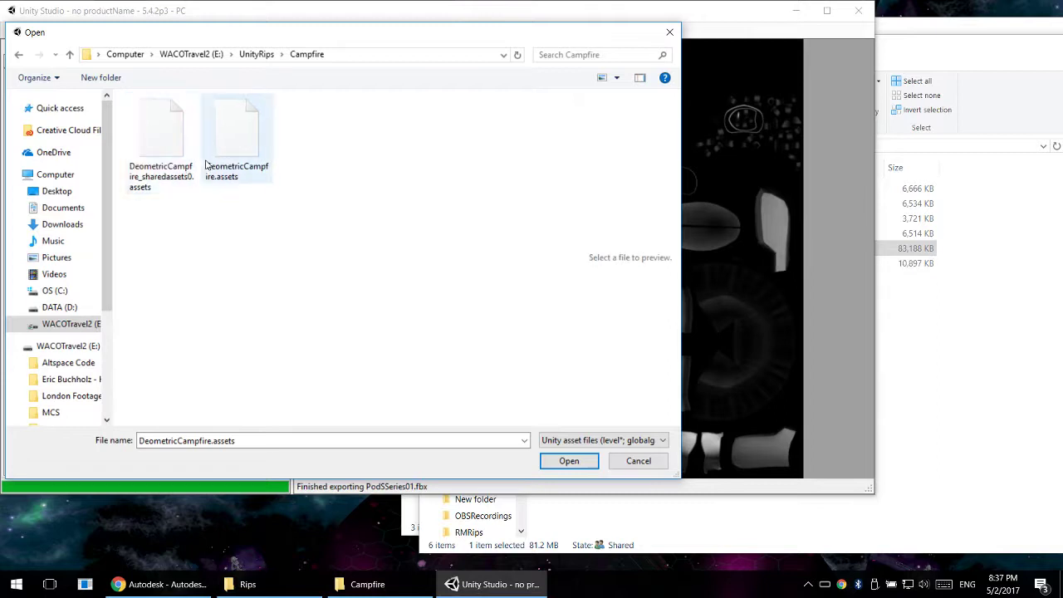
- Correct the shared assets file's name to GeometricCampfire_sharedassets0.assets
click(160, 171)
click(134, 169)
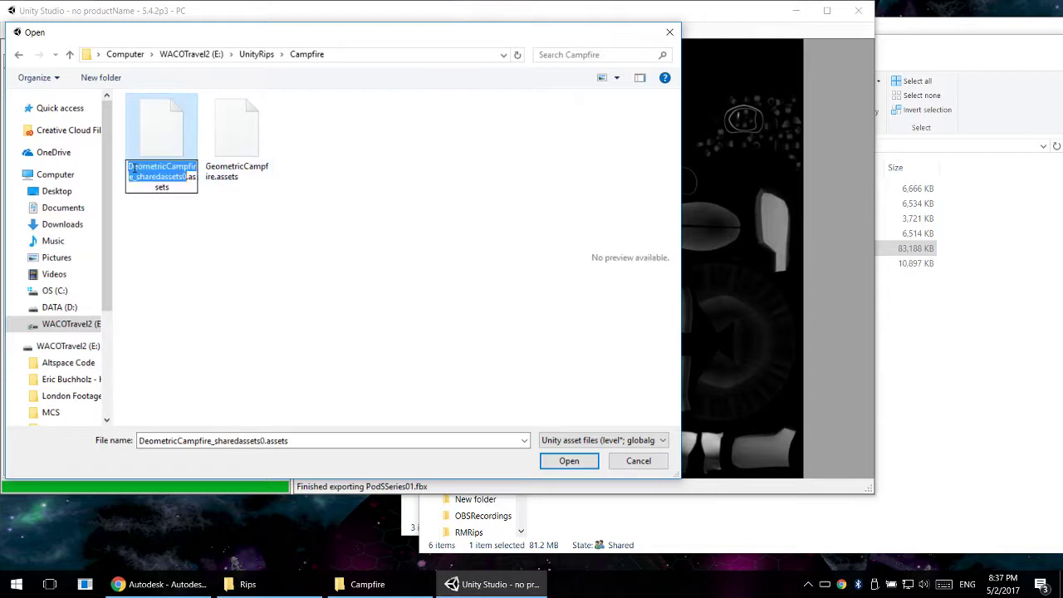
drag(135, 168, 34, 162)
text(G)
key(Return)
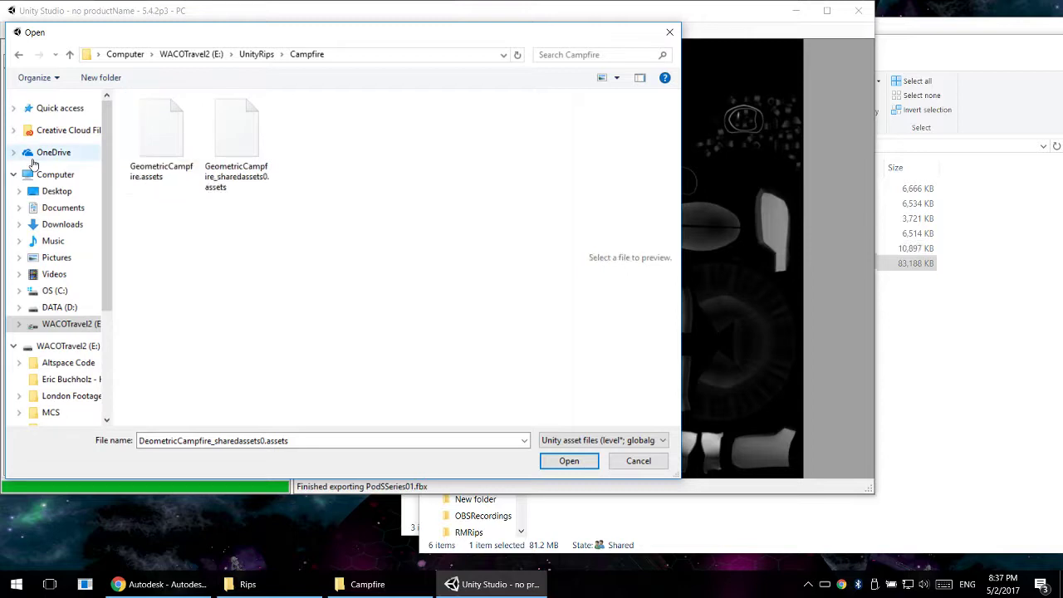
- Load GeometricCampfire.assets and expand its Environment group in the scene hierarchy
click(166, 132)
click(582, 459)
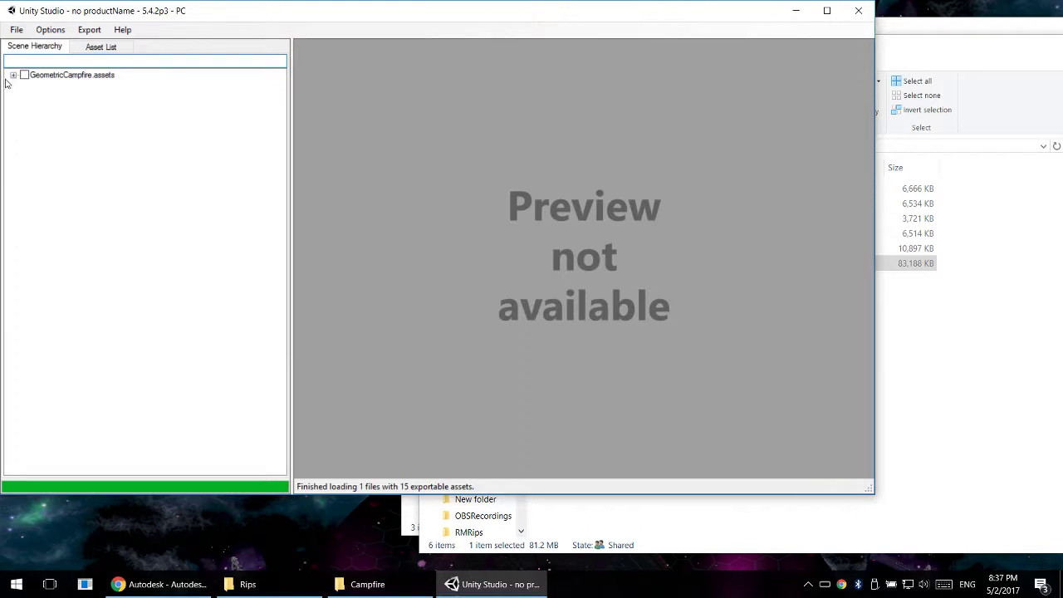
click(13, 75)
click(26, 86)
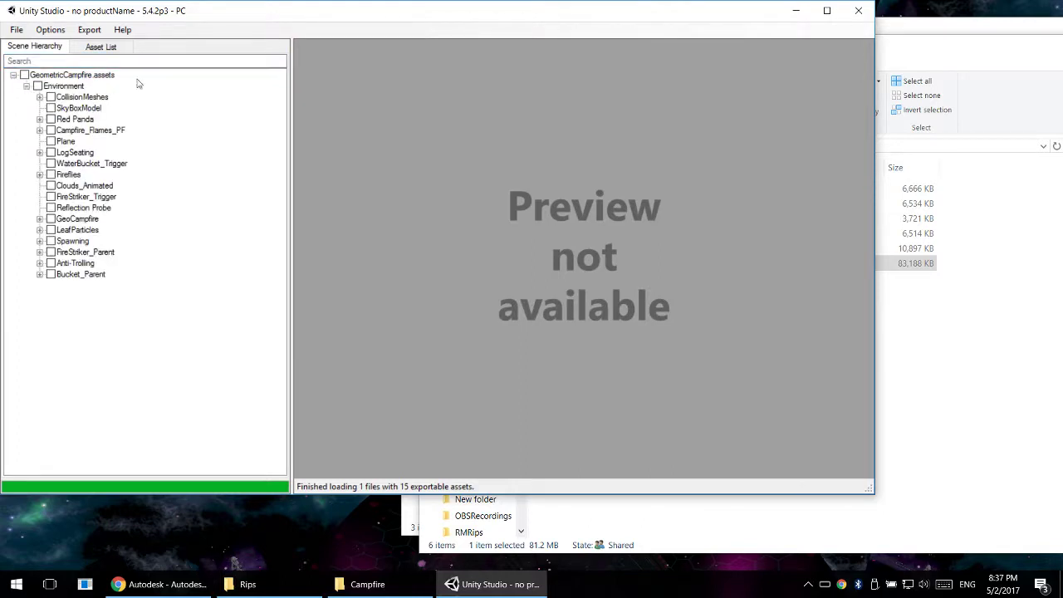
- Include the whole Environment group and export all 3D objects to the Campfire folder as Campfire.fbx
drag(178, 10, 374, 34)
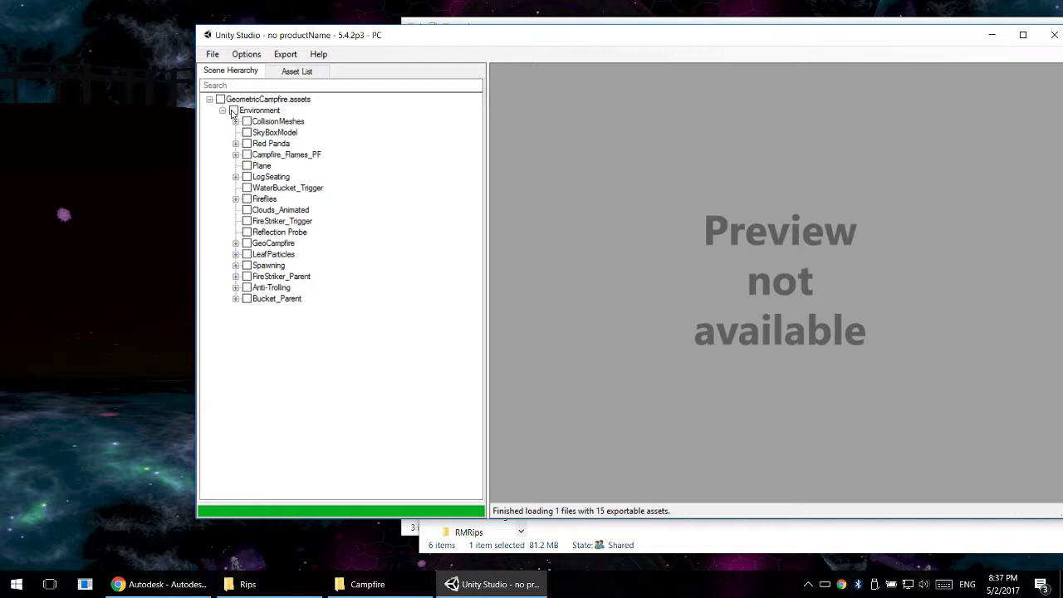
click(233, 111)
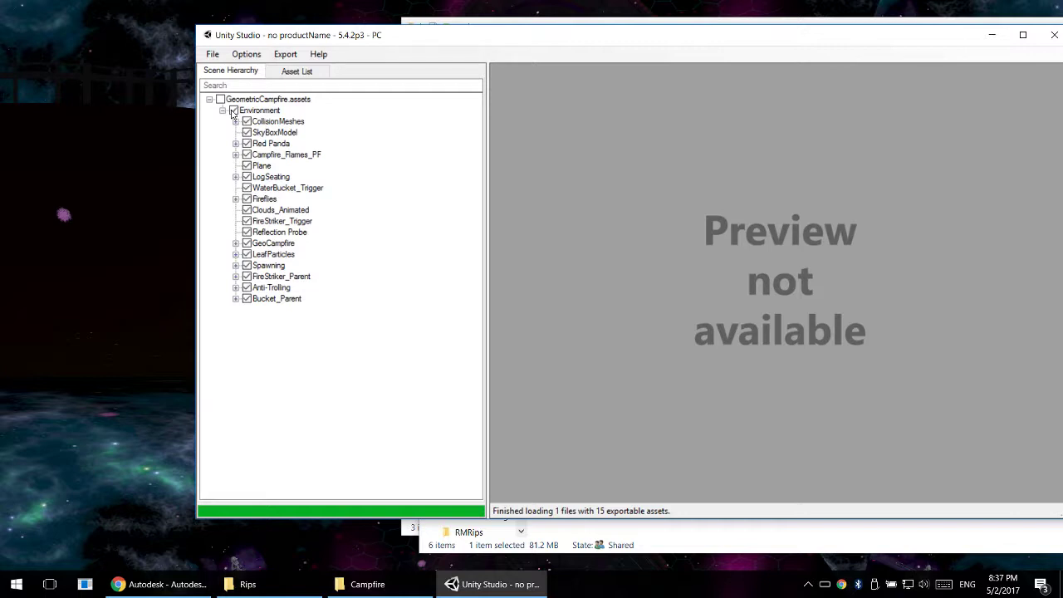
click(284, 54)
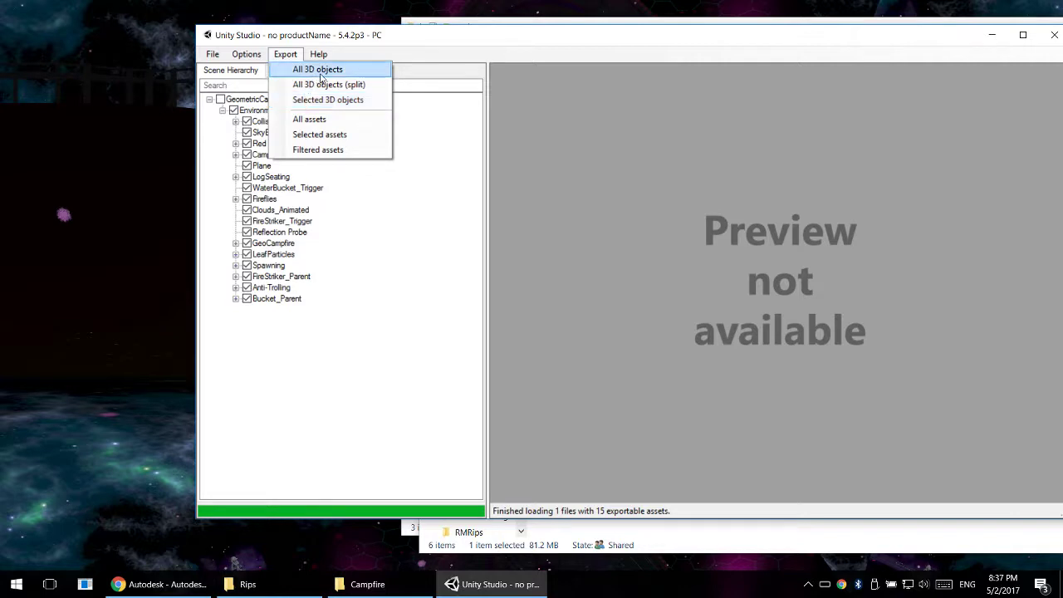
click(318, 70)
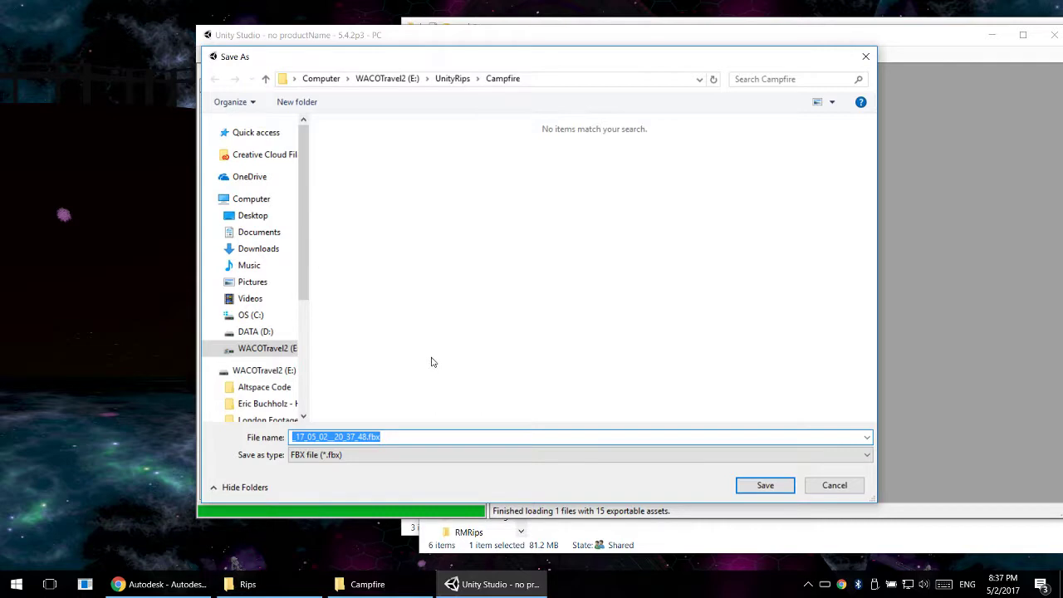
key(Left)
key(Left)
key(BackSpace)
key(BackSpace)
key(BackSpace)
key(BackSpace)
key(BackSpace)
key(BackSpace)
key(BackSpace)
key(BackSpace)
key(BackSpace)
key(BackSpace)
key(BackSpace)
key(BackSpace)
key(BackSpace)
key(BackSpace)
key(BackSpace)
key(BackSpace)
key(BackSpace)
key(BackSpace)
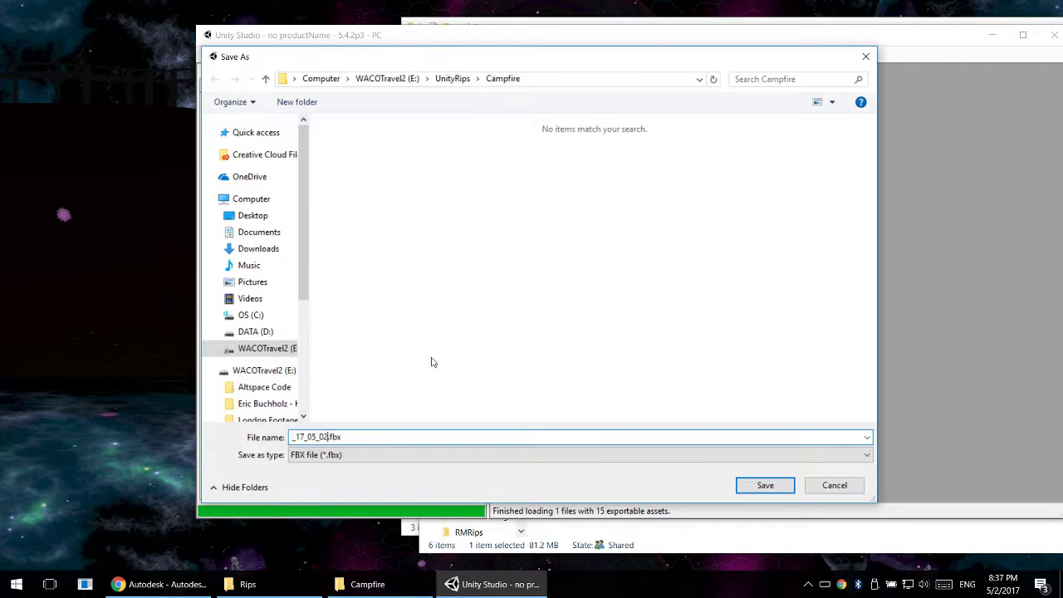
text(Campfire)
key(Return)
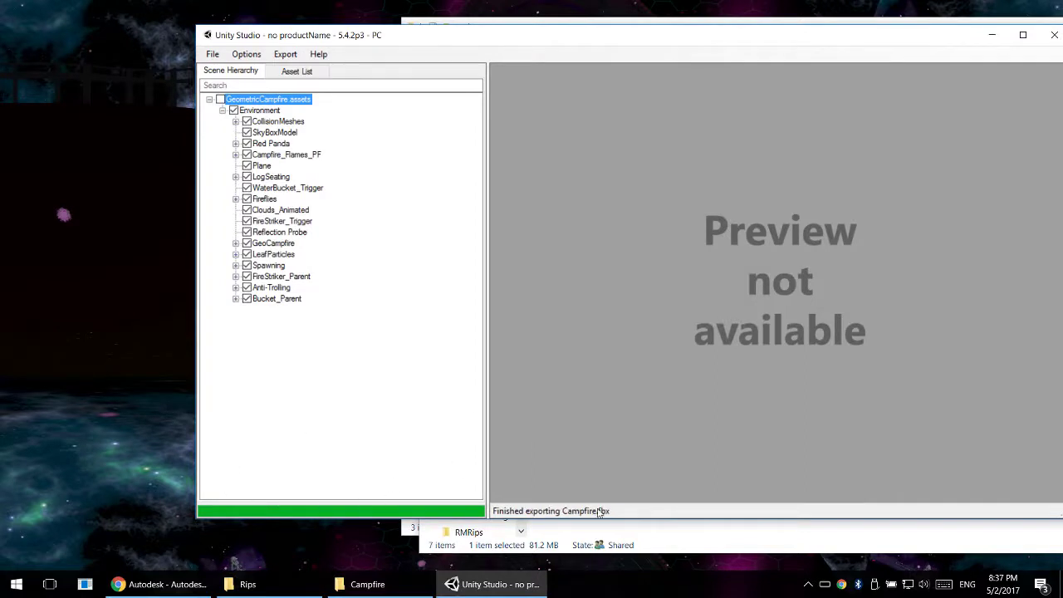
- Load GeometricCampfire_sharedassets0.assets into Unity Studio and select its entry in the scene hierarchy
drag(637, 47, 519, 47)
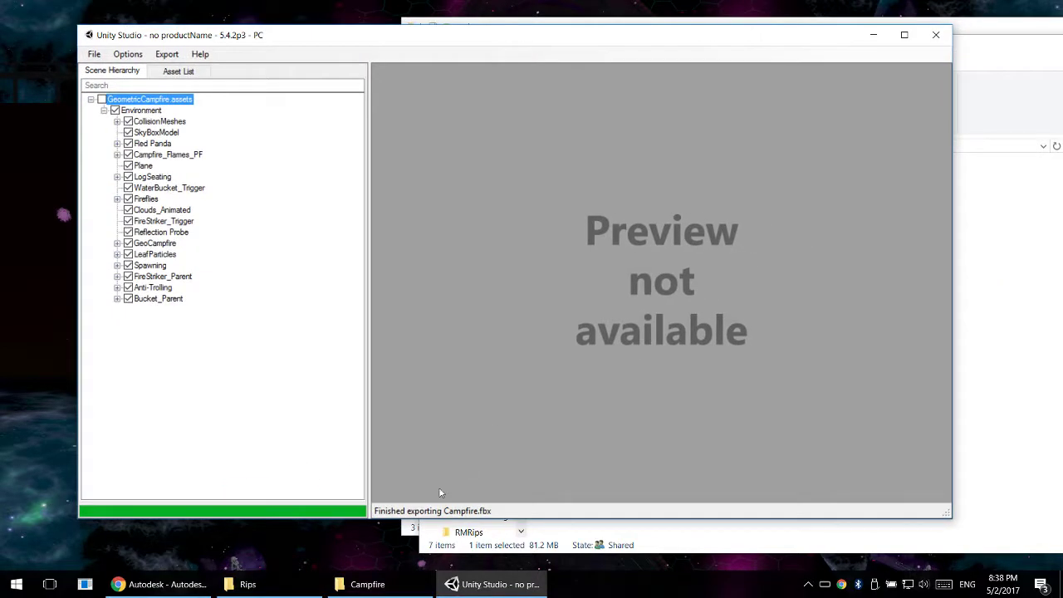
click(94, 54)
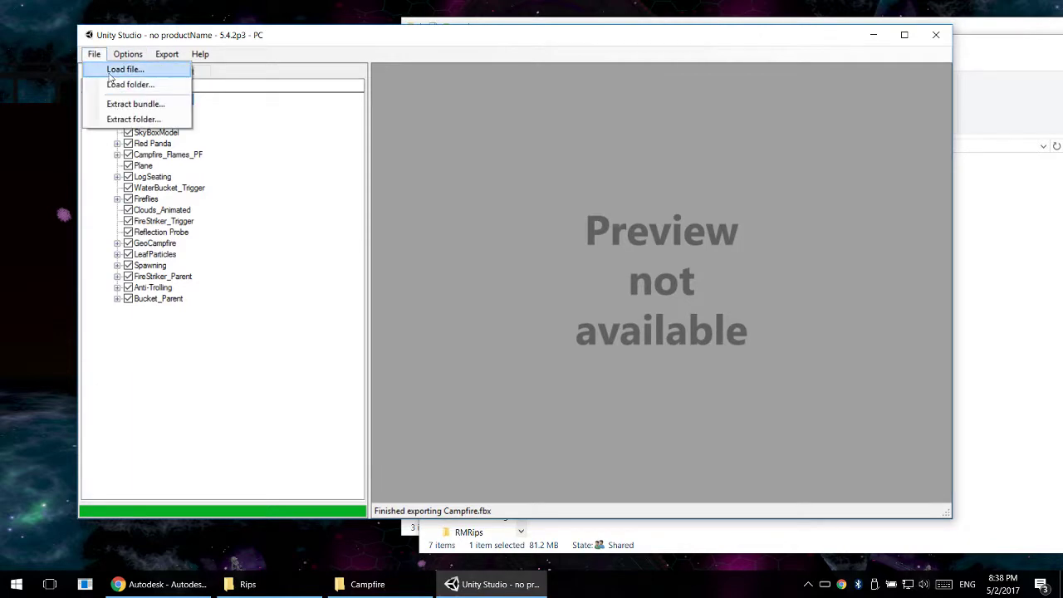
click(109, 74)
double_click(323, 163)
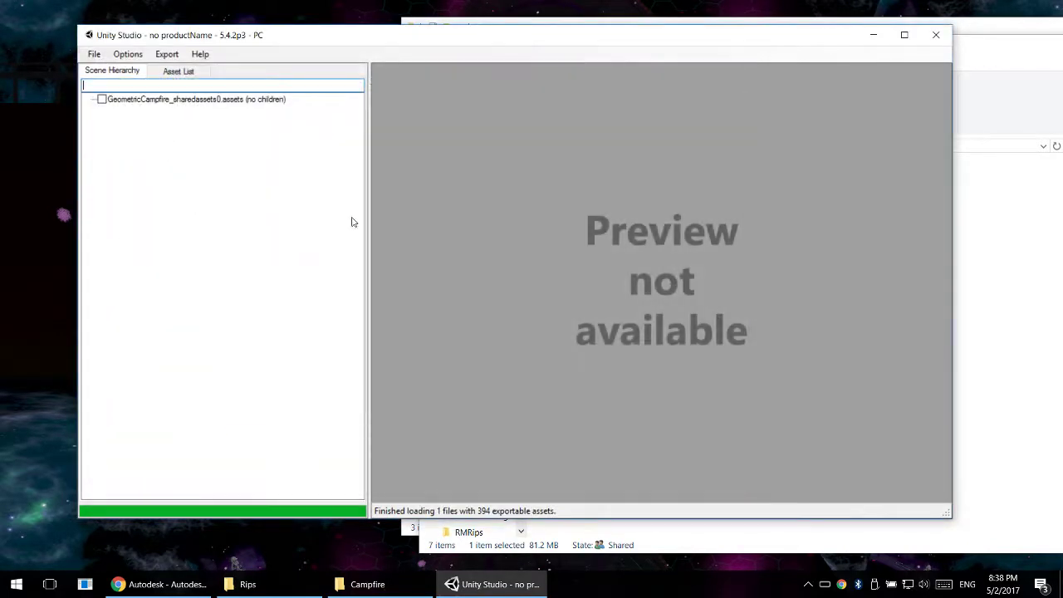
click(177, 101)
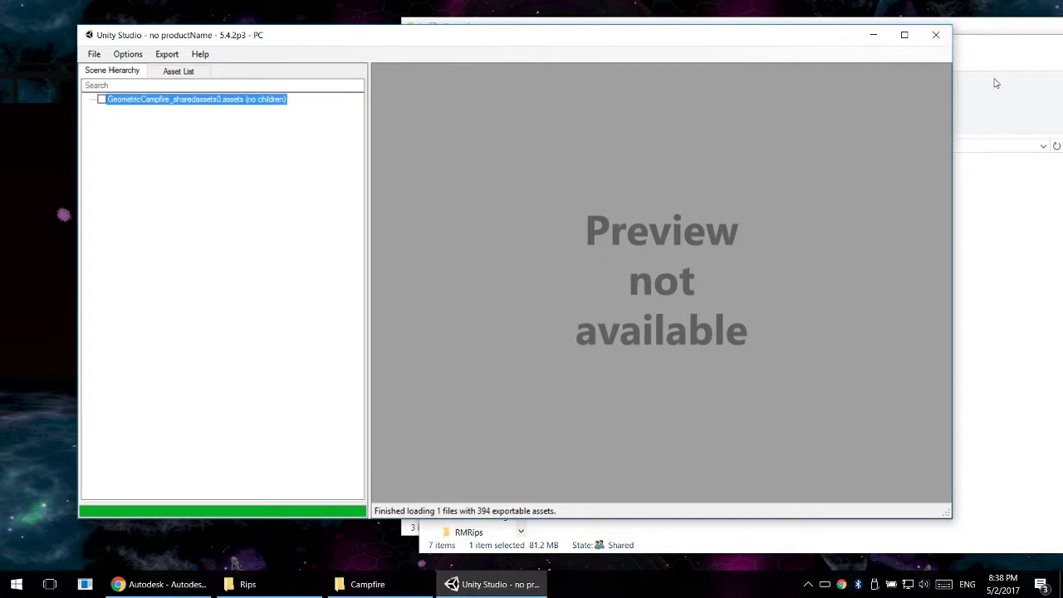
- Close Unity Studio, deselect the files in the Campfire folder and launch Autodesk Maya
click(937, 38)
click(936, 35)
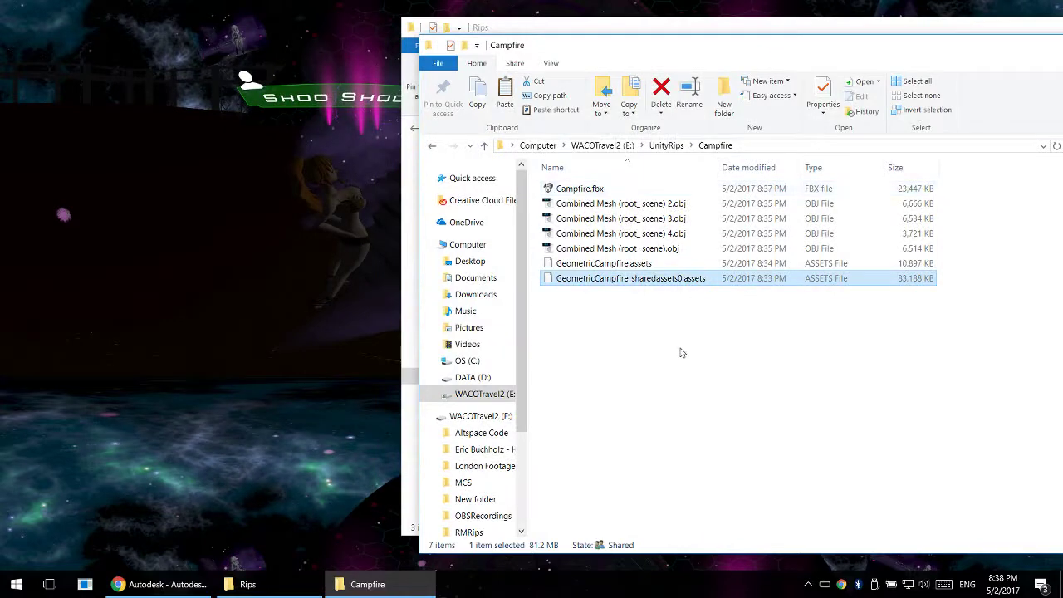
click(681, 352)
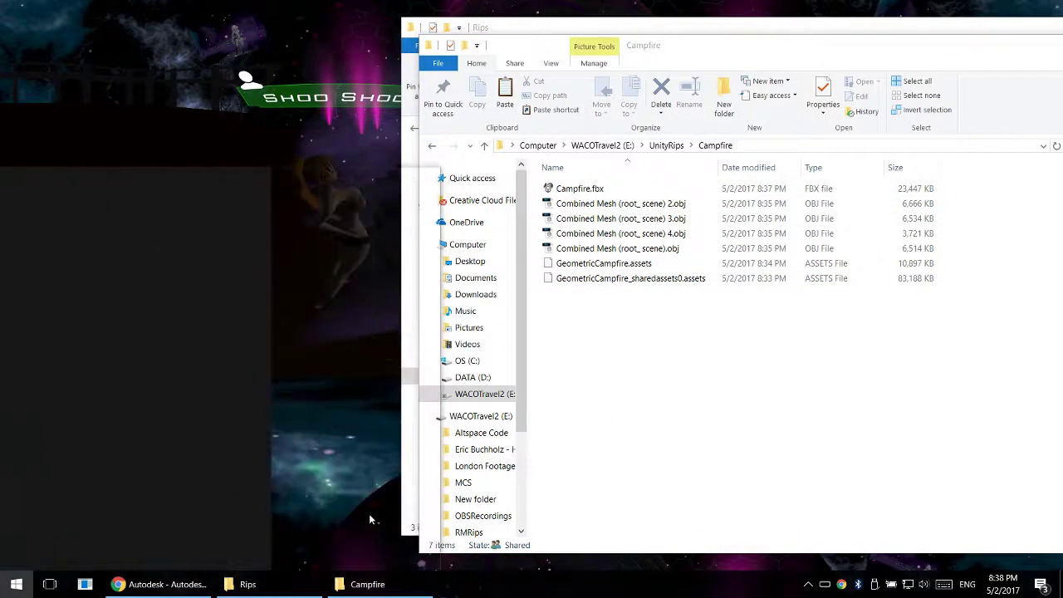
text(maya)
key(Return)
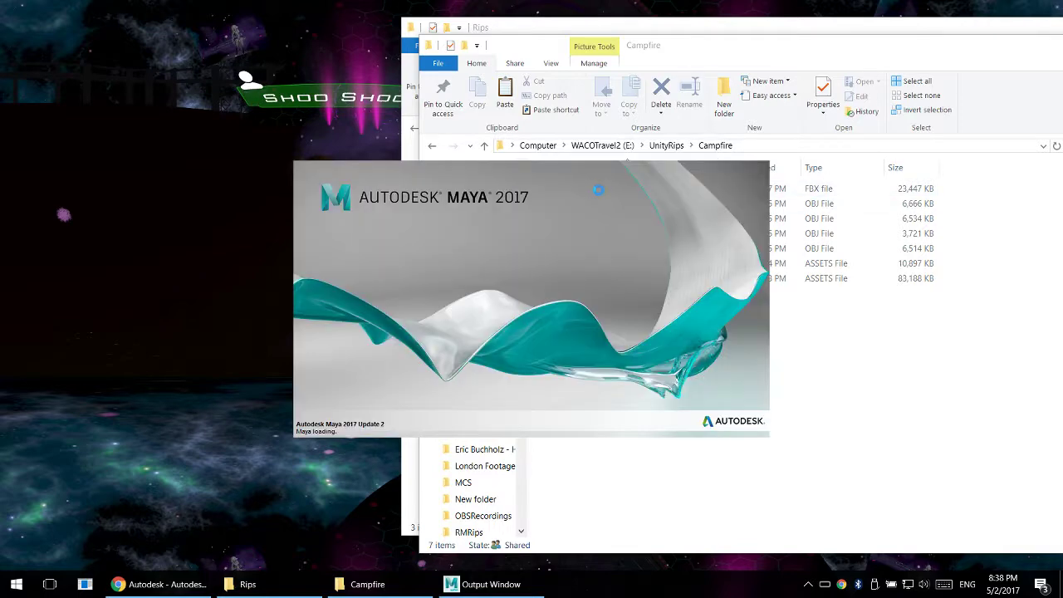
- Move the Campfire folder window aside while Maya loads and import Campfire.fbx into the empty Maya scene
click(779, 28)
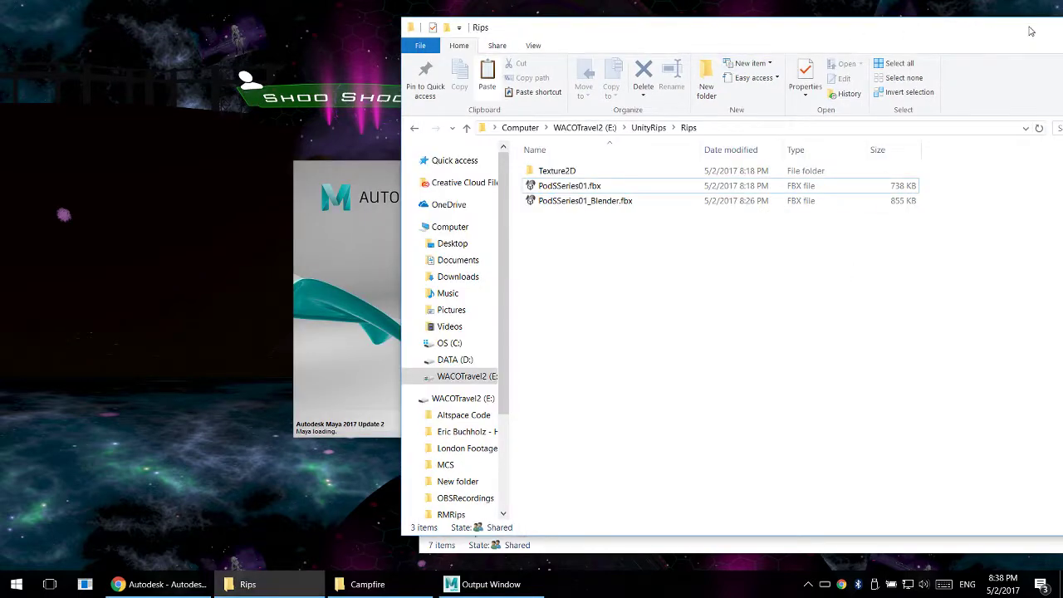
drag(1033, 31, 923, 39)
click(880, 36)
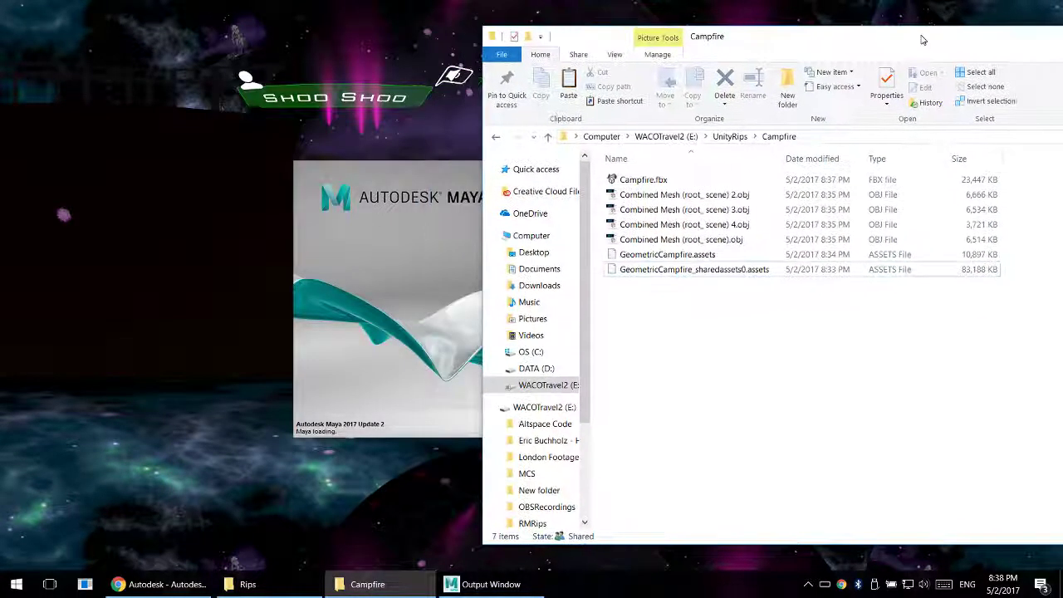
drag(591, 36, 1062, 57)
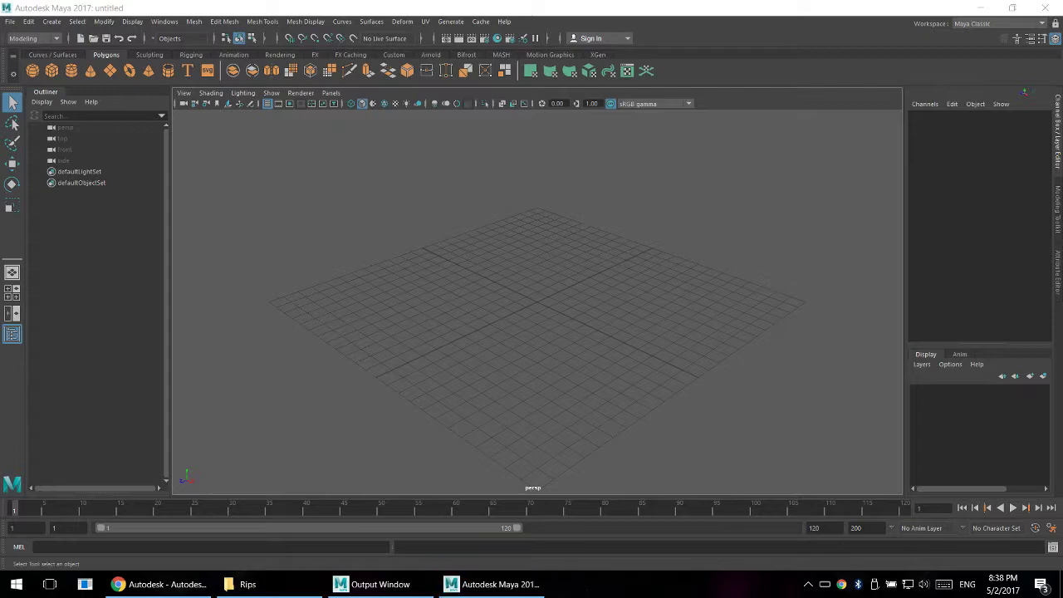
drag(1037, 341, 387, 291)
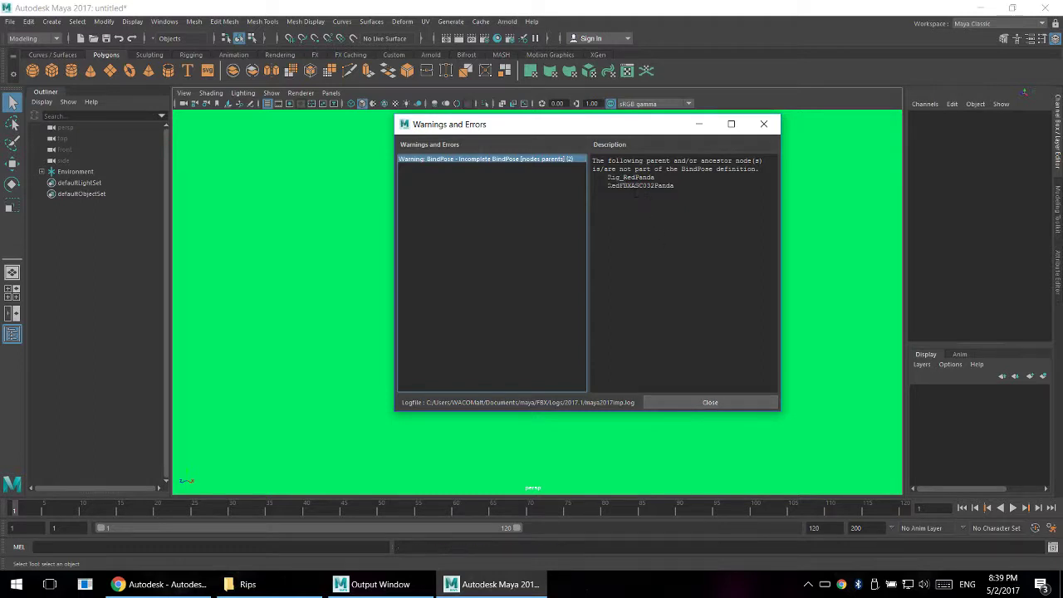
- Read the description of the BindPose import warning and dismiss the Warnings and Errors window
drag(608, 176, 640, 162)
click(640, 162)
click(710, 404)
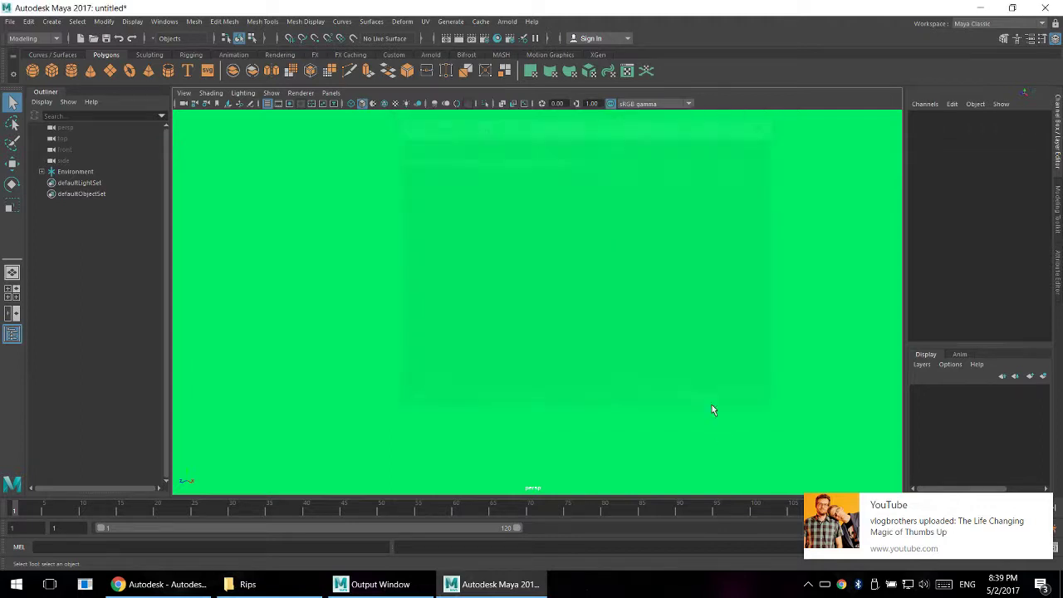
- Switch the viewport to wireframe shading and examine the imported tree and rock meshes around the campfire
scroll(547, 268, down, 3)
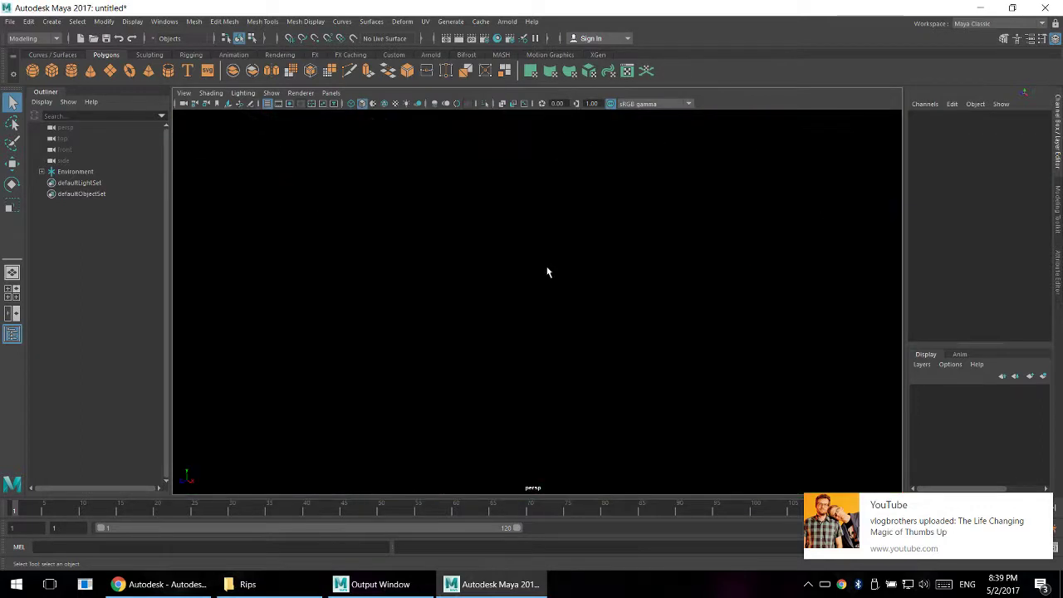
mouse_move(547, 270)
alt+mouse_down()
mouse_move(525, 290)
mouse_move(500, 267)
mouse_move(539, 260)
alt+mouse_up()
alt+right_drag(540, 265, 363, 6)
alt+right_drag(497, 227, 513, 292)
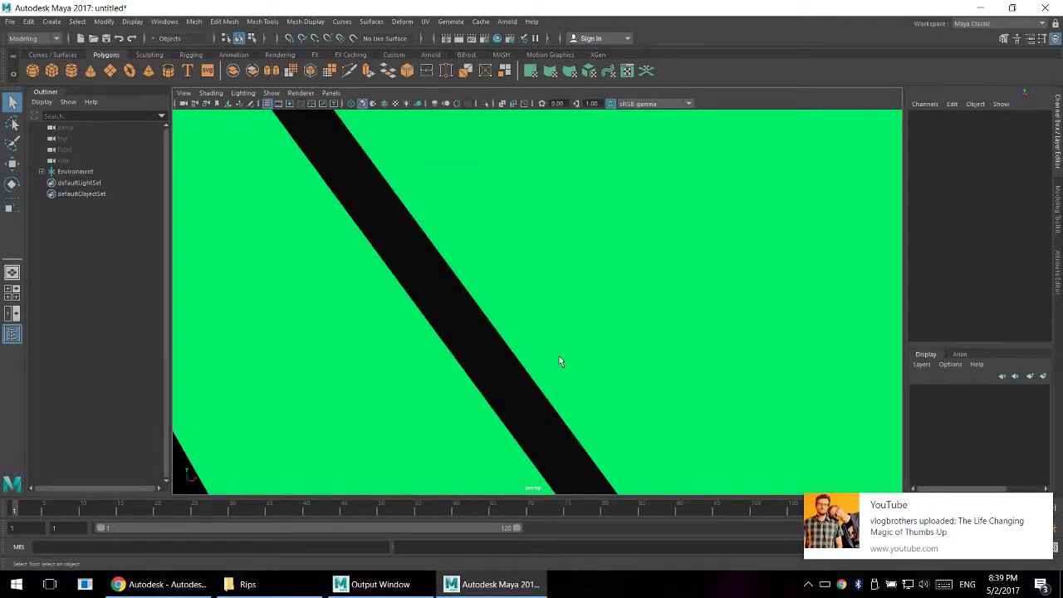
key(4)
alt+right_drag(570, 352, 548, 316)
click(546, 314)
scroll(545, 314, up, 3)
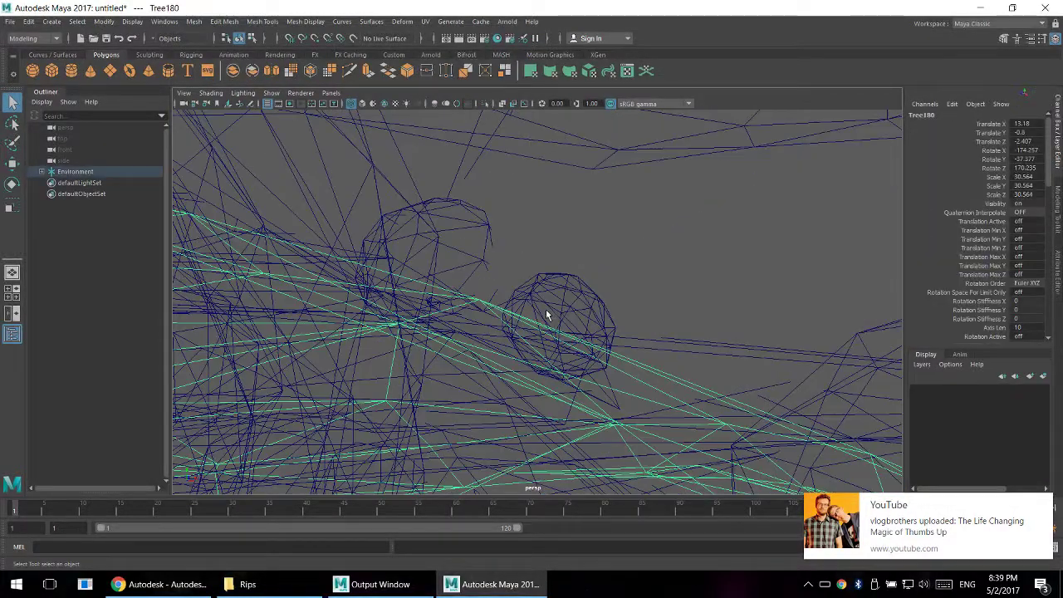
click(537, 266)
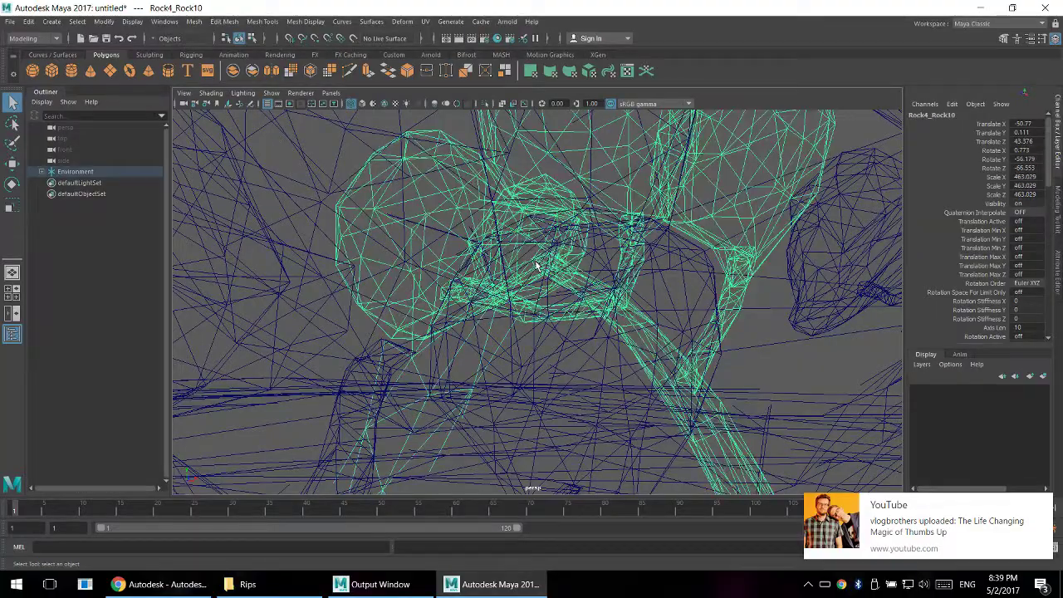
alt+right_drag(564, 289, 523, 376)
- Expand the Environment group, check its SkyBoxModel and reflection probe entries, and frame the GeoCampfire group in the viewport
click(42, 172)
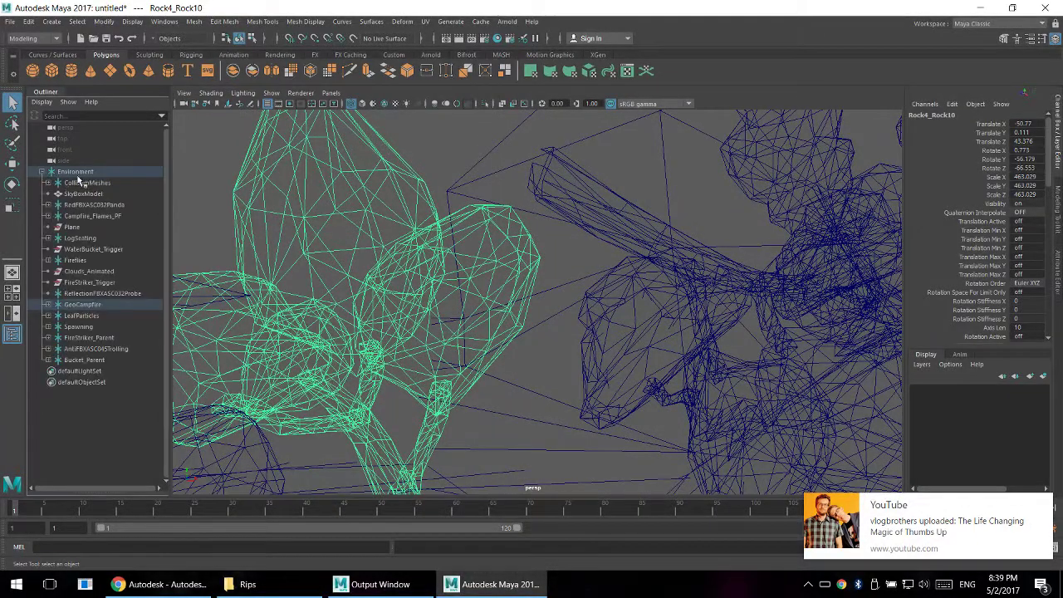
click(83, 183)
click(101, 192)
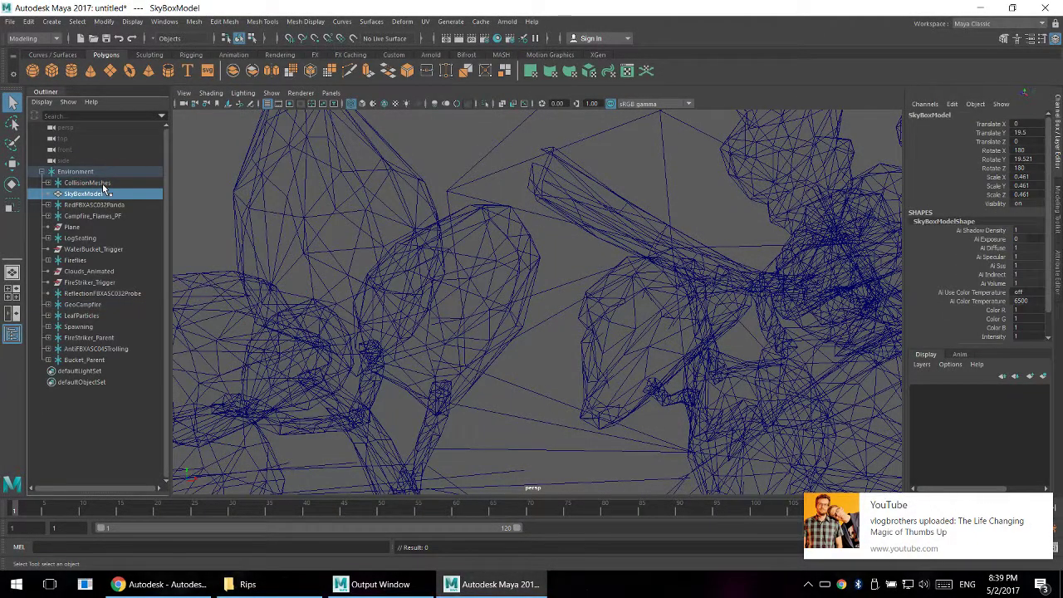
click(89, 294)
click(93, 305)
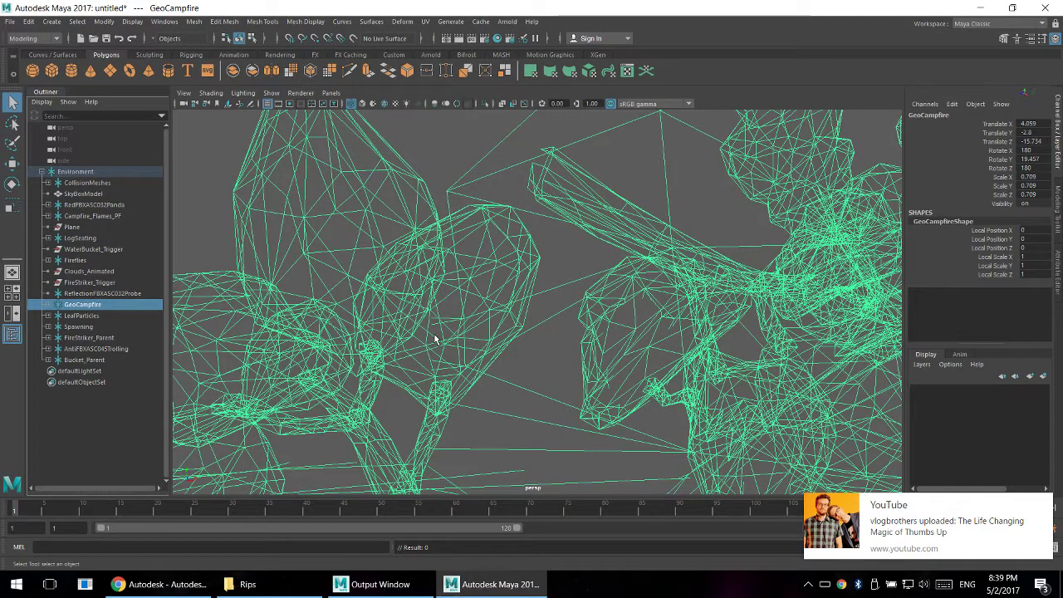
key(f)
scroll(571, 361, up, 6)
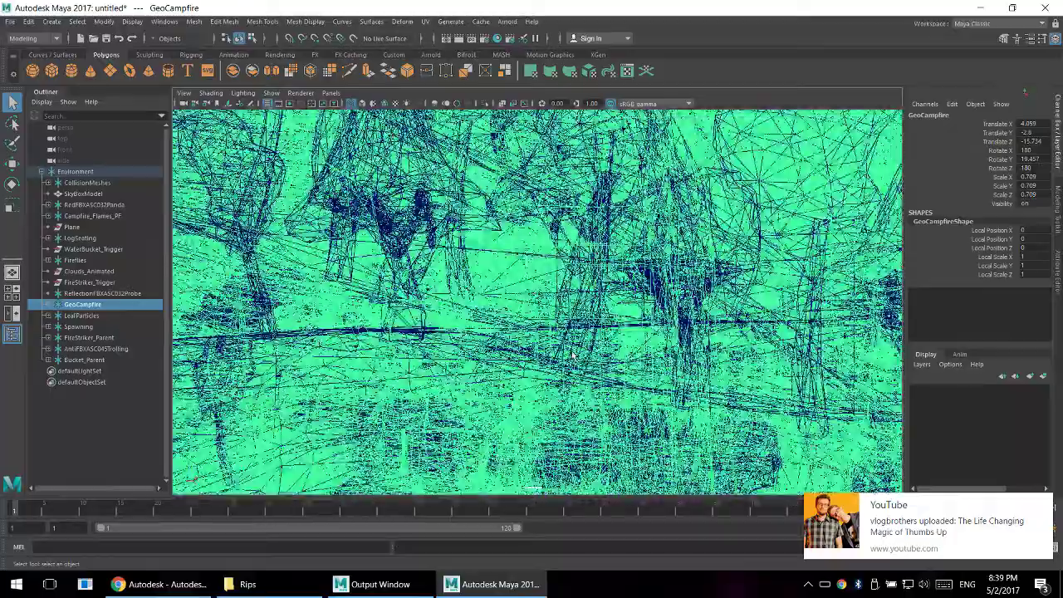
scroll(571, 355, up, 5)
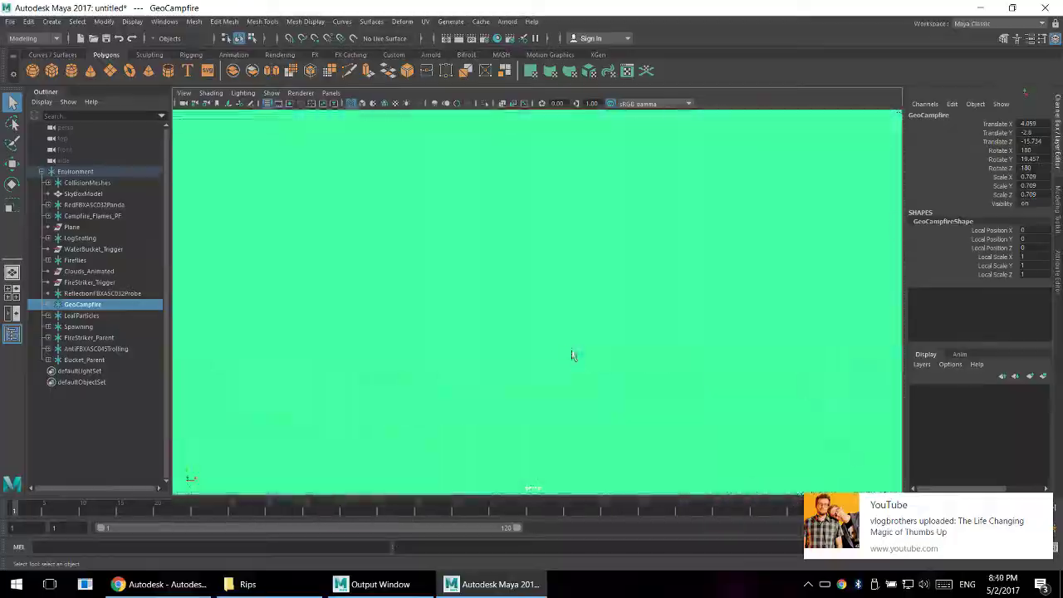
scroll(571, 356, up, 2)
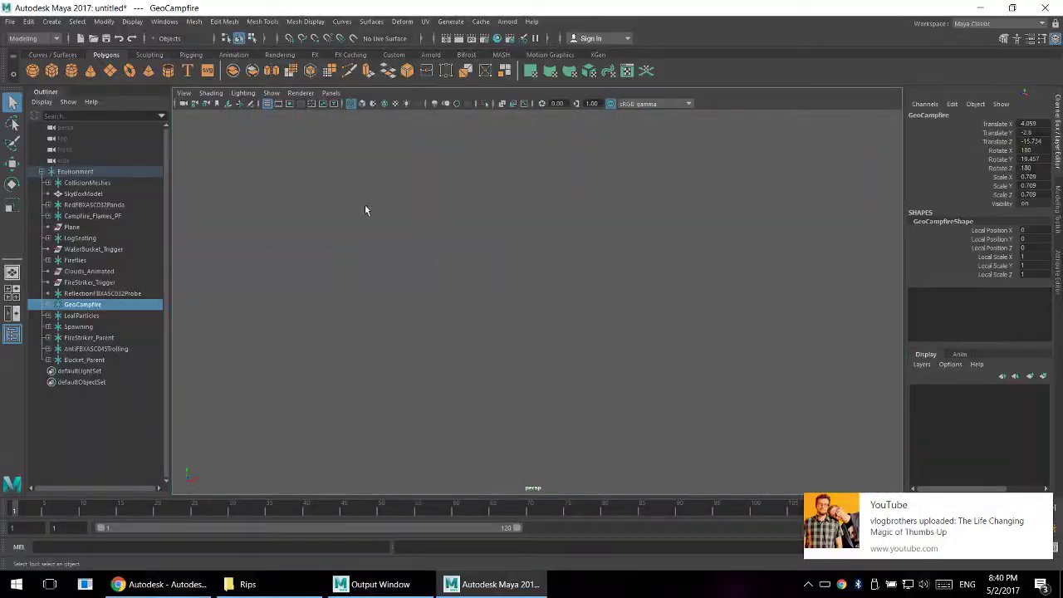
- Set the perspective camera's near clip plane to 100 and its far clip plane to 1000000
click(190, 96)
click(199, 112)
key(ctrl+a)
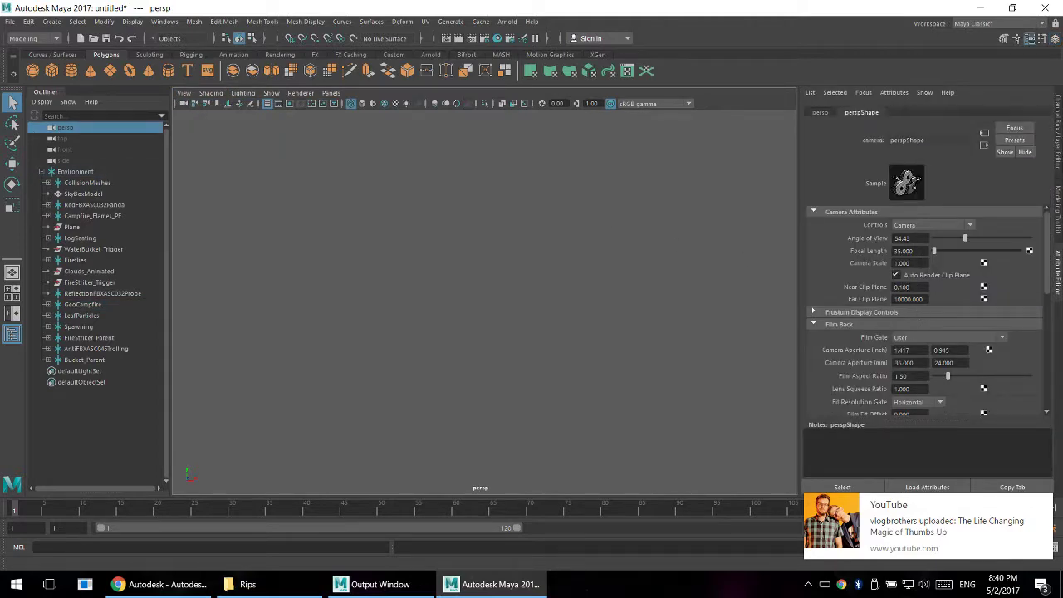
text(100000)
key(Return)
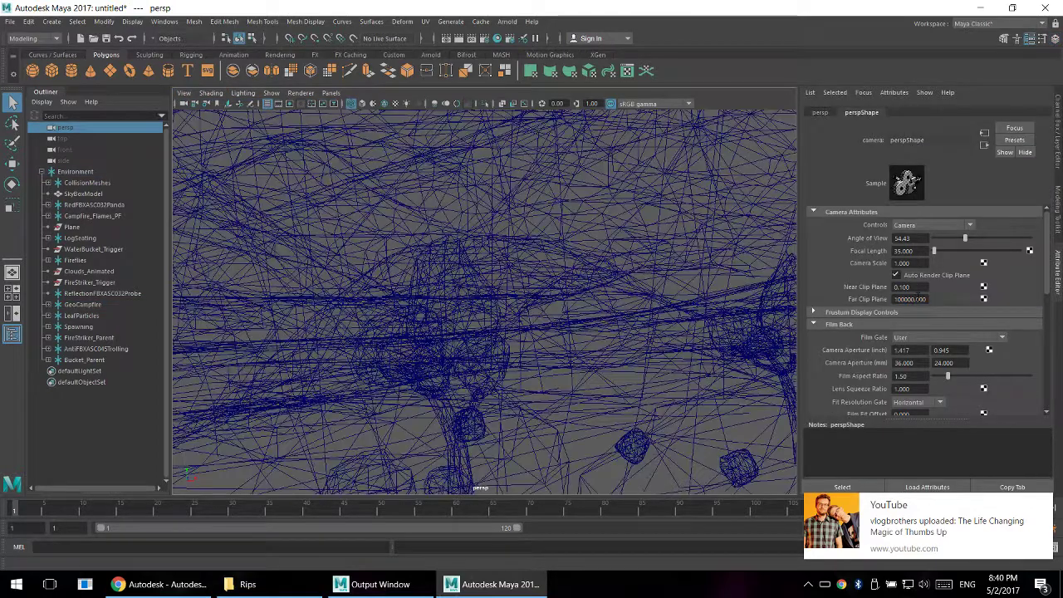
text(0)
key(Return)
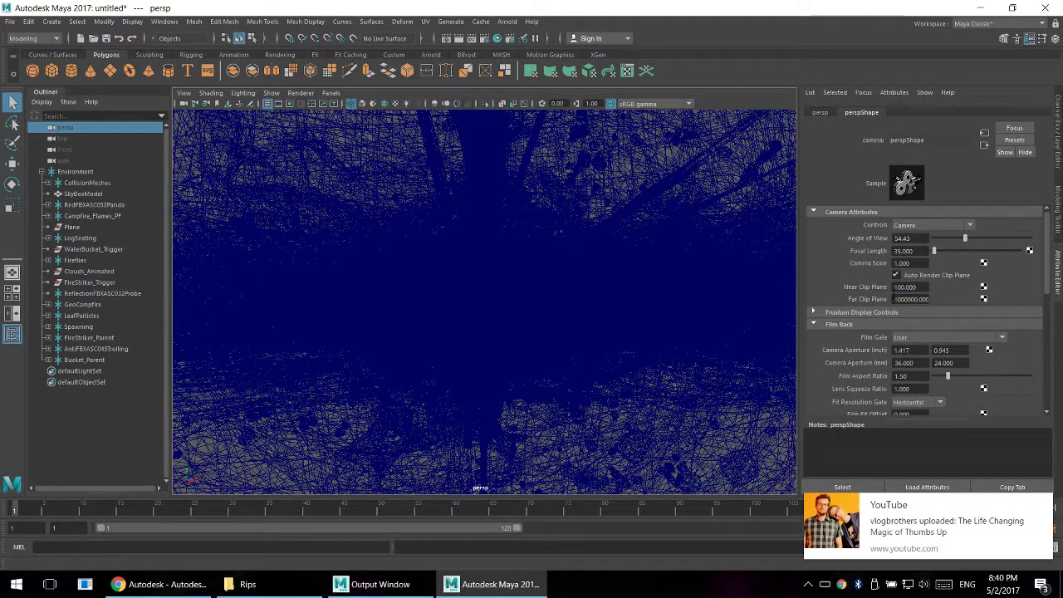
- Look over the full scene inside its sky sphere and delete the CollisionMeshes group from Environment
scroll(457, 162, down, 10)
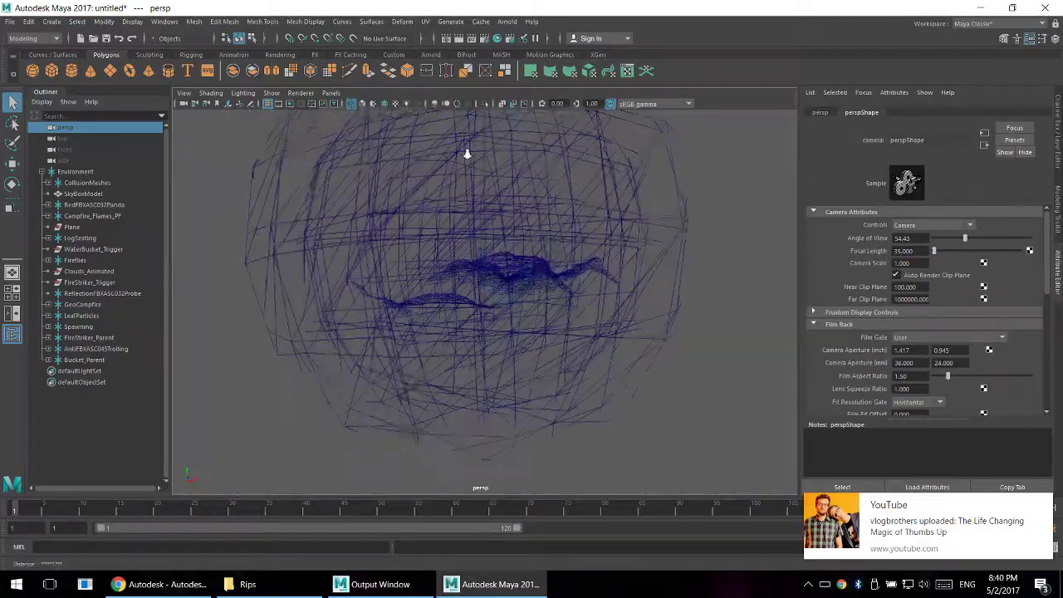
scroll(479, 178, up, 10)
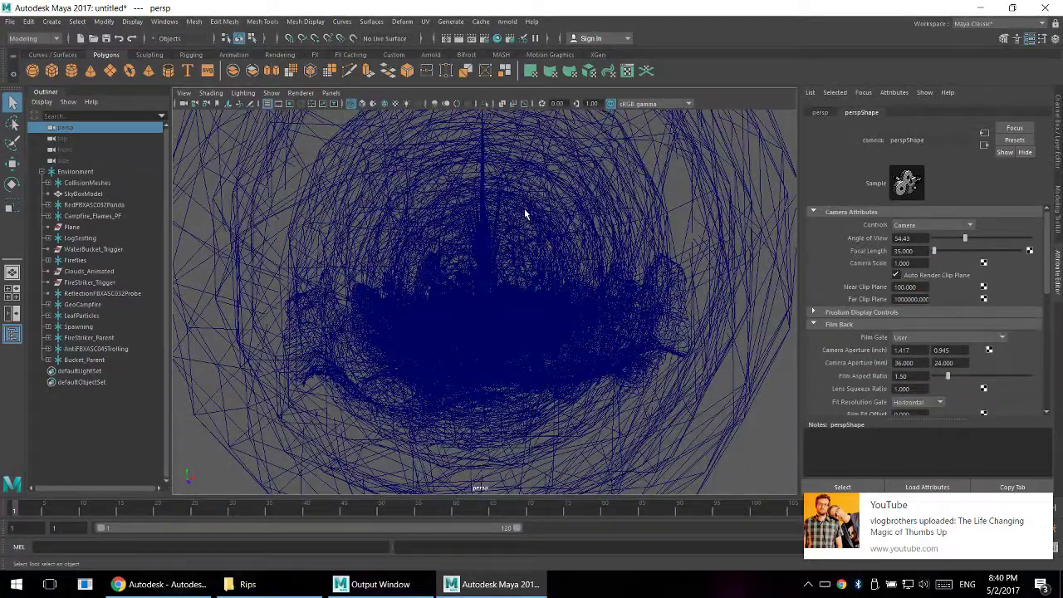
click(504, 222)
alt+drag(505, 221, 187, 240)
click(643, 209)
click(87, 183)
key(Delete)
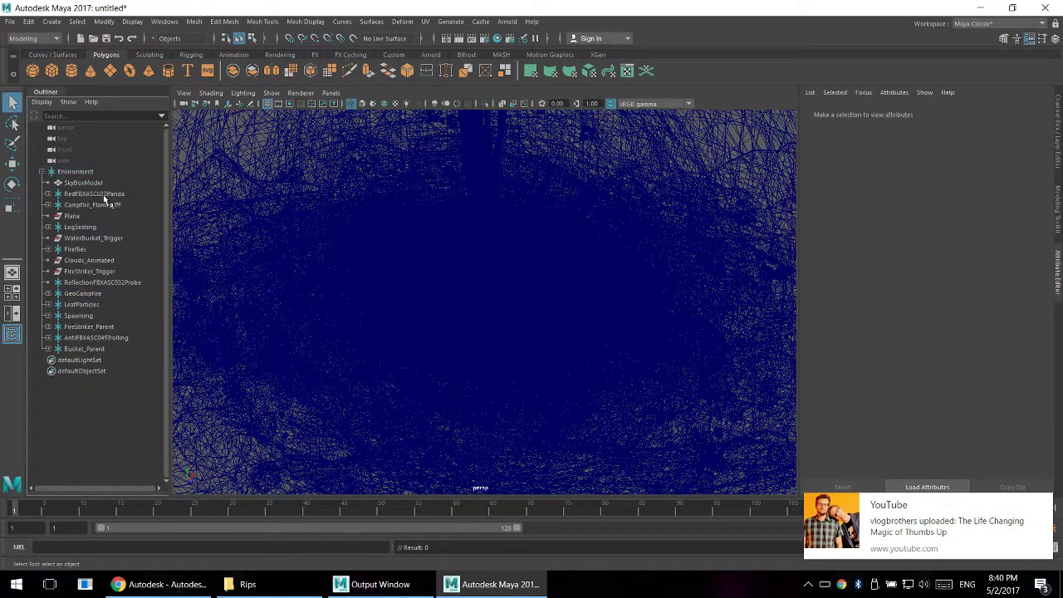
- Check the SkyBoxModel, red panda and Campfire_Flames_PF entries, and delete the Fireflies group from Environment
click(95, 196)
click(94, 184)
click(104, 197)
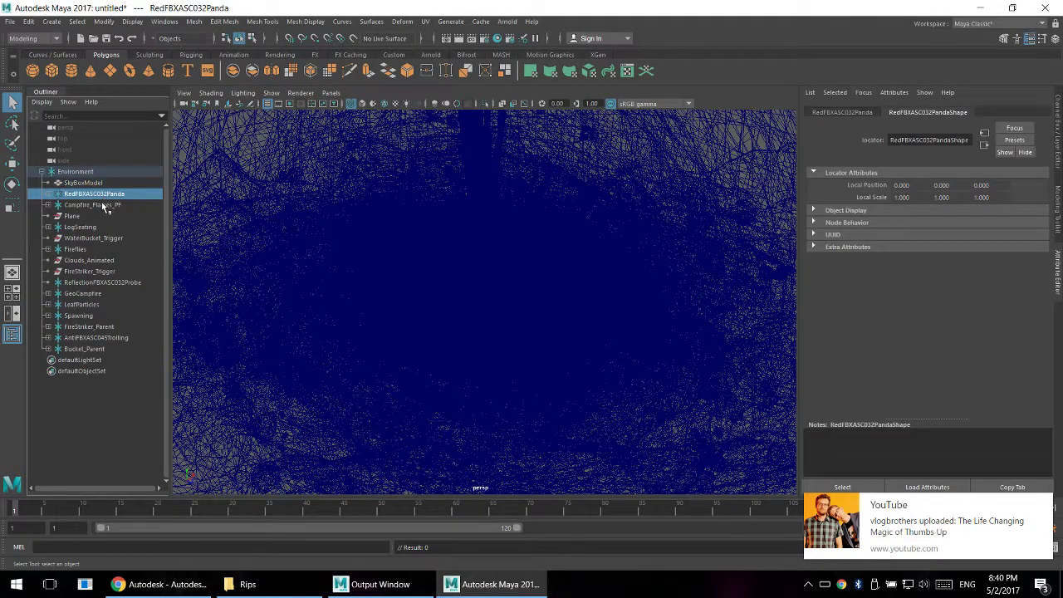
click(98, 207)
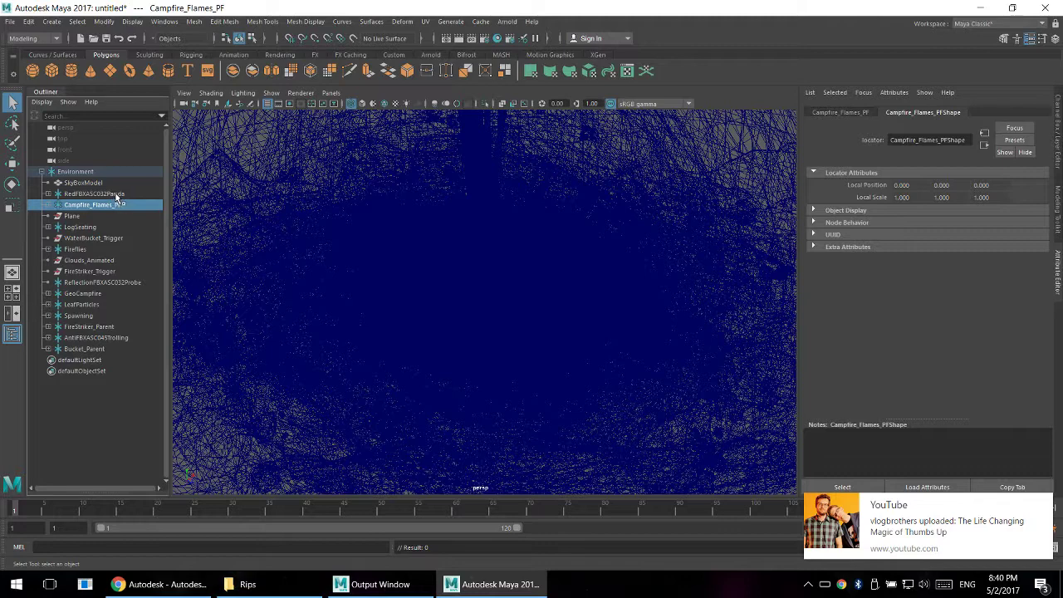
click(112, 193)
click(130, 205)
click(75, 249)
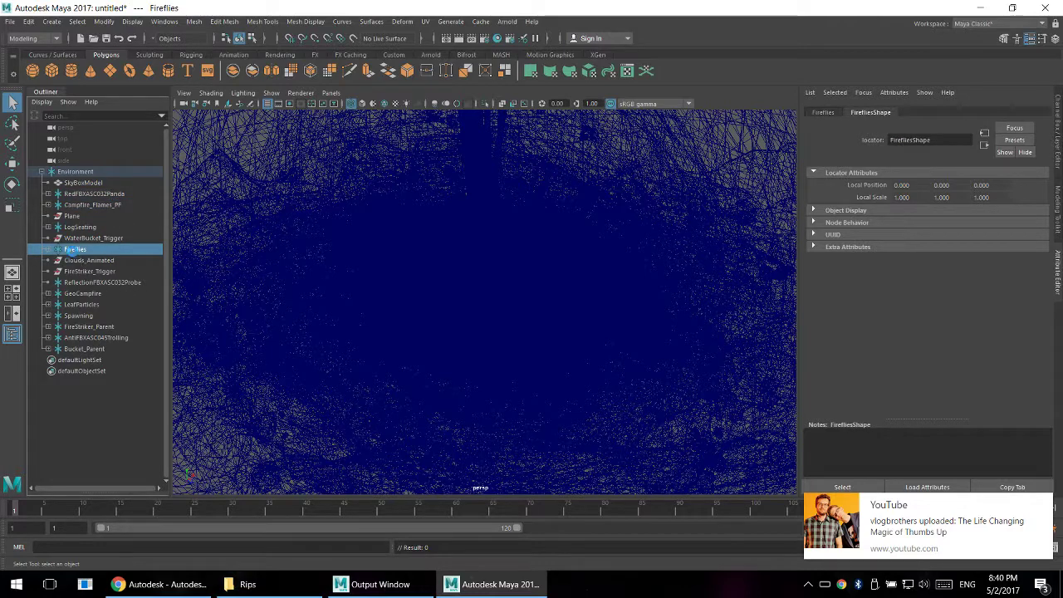
key(Delete)
- Delete WaterBucket_Trigger, Clouds_Animated, FireStriker_Trigger and the reflection probe from the Environment group
click(83, 238)
key(Delete)
click(83, 239)
key(Delete)
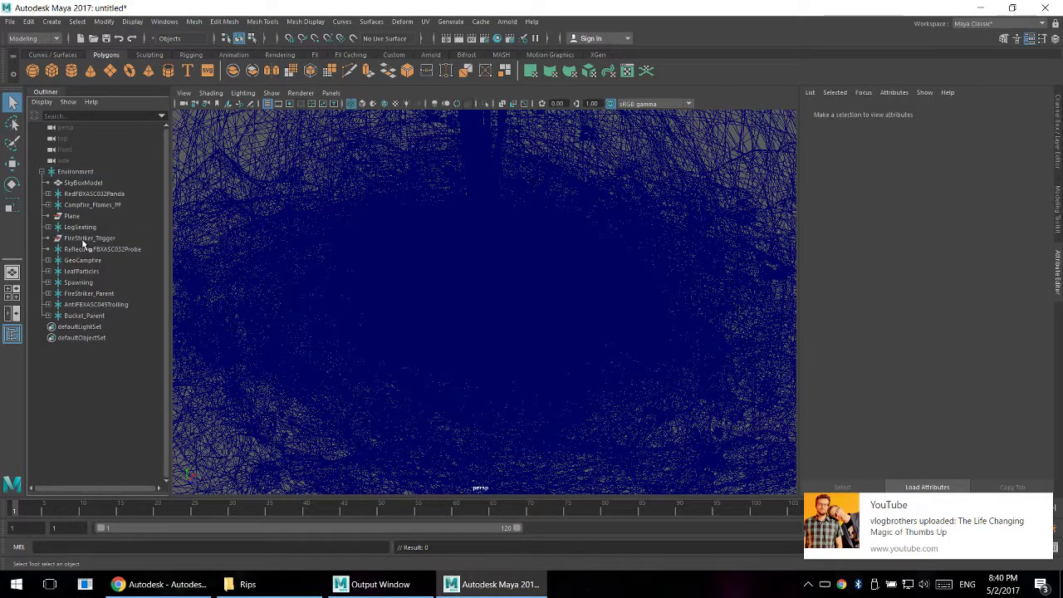
click(87, 240)
key(Delete)
click(97, 240)
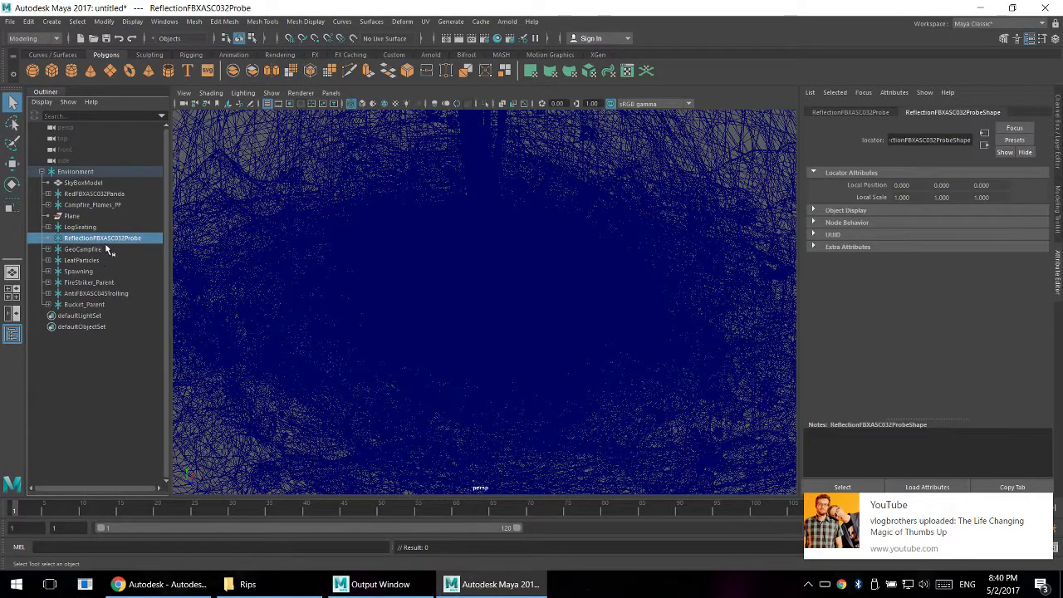
key(Delete)
- Delete Plane, SkyBoxModel and Bucket_Parent from the Environment group
click(83, 228)
click(75, 216)
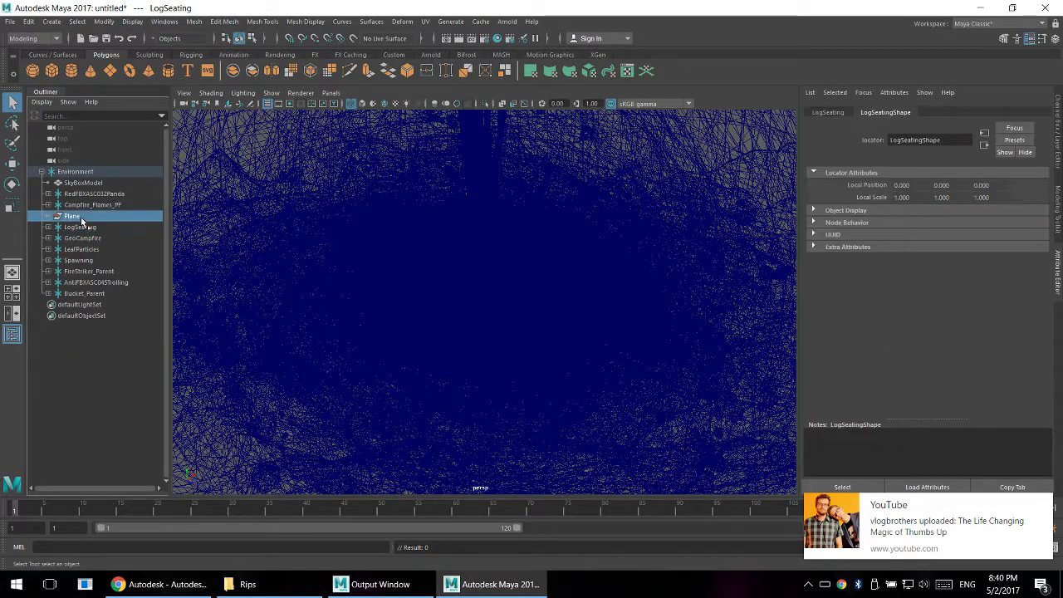
key(Delete)
click(86, 185)
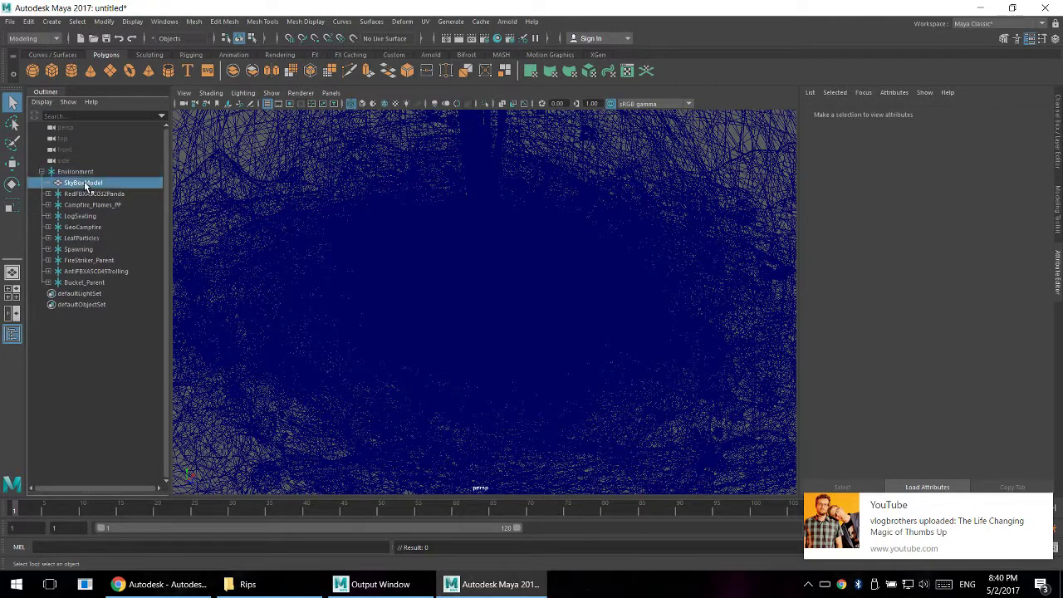
key(Delete)
click(92, 271)
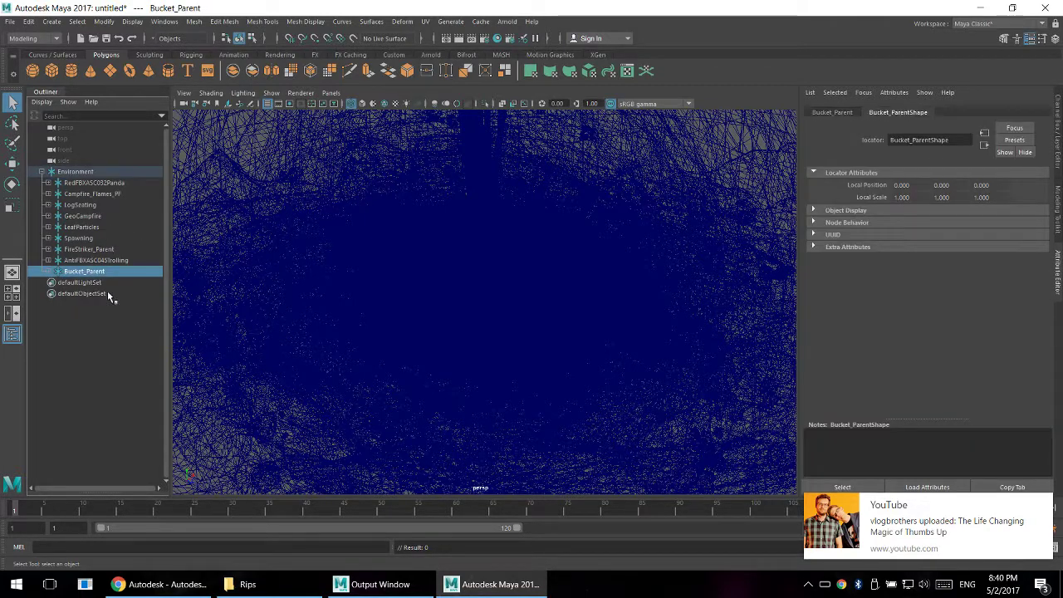
key(Delete)
- Expand the AntiFBXASC045Trolling group, widen the hierarchy list to read full names, and examine its MoleStopper objects
click(100, 260)
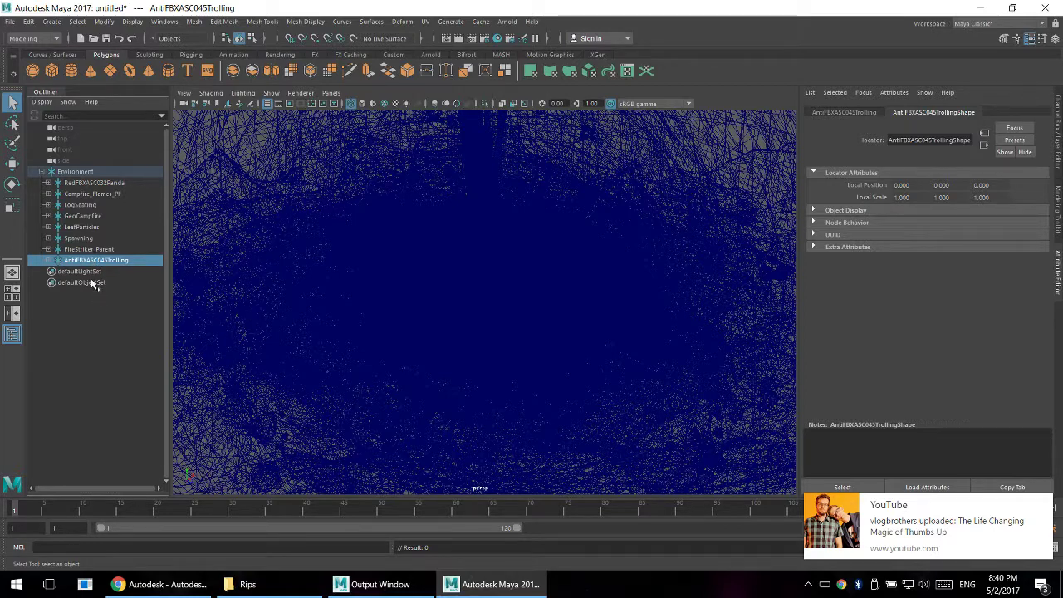
click(48, 261)
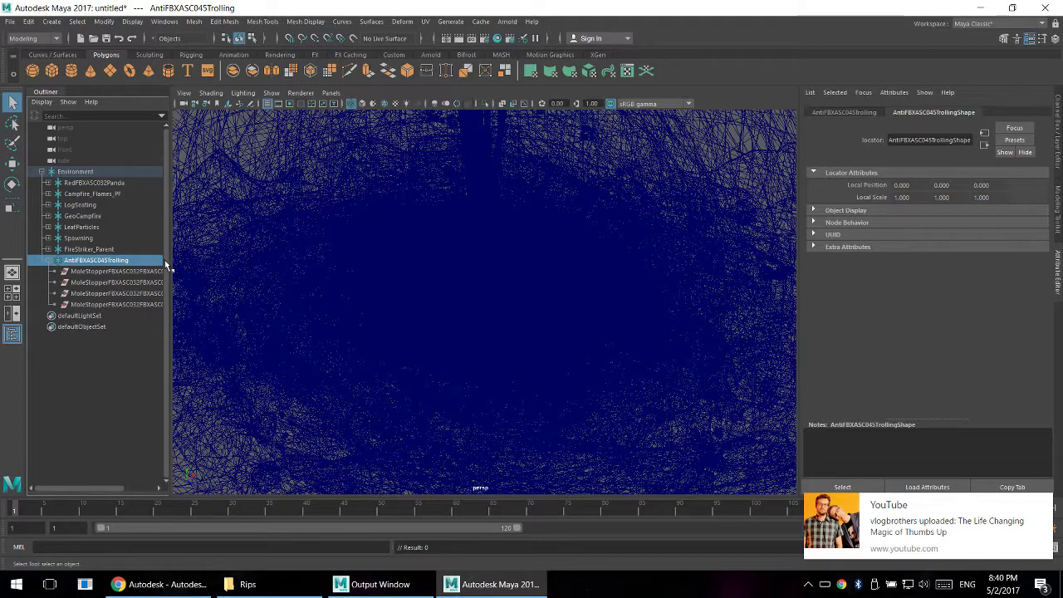
drag(168, 260, 234, 260)
click(88, 272)
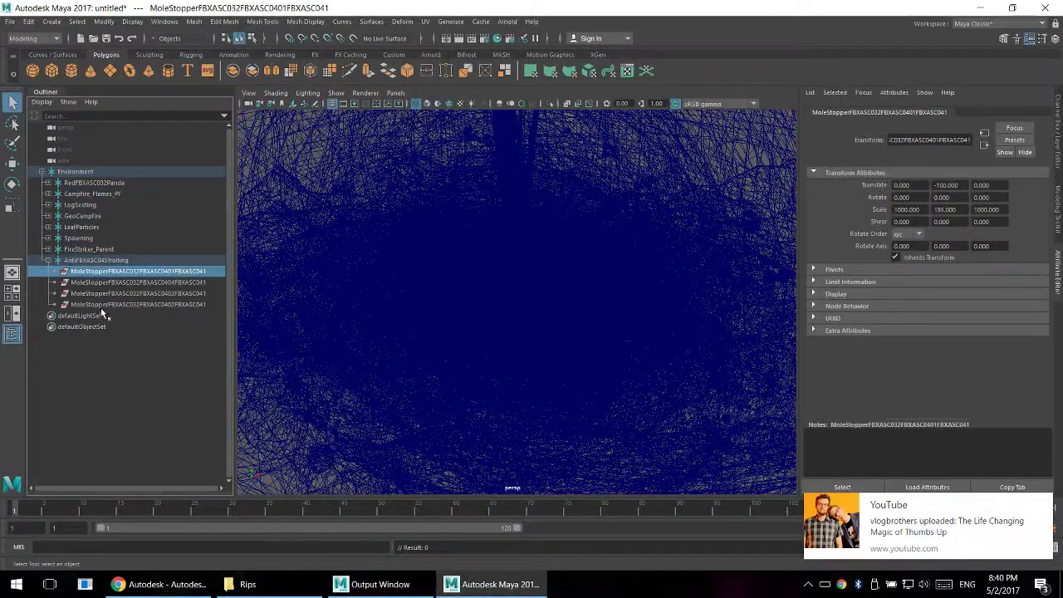
shift+click(101, 304)
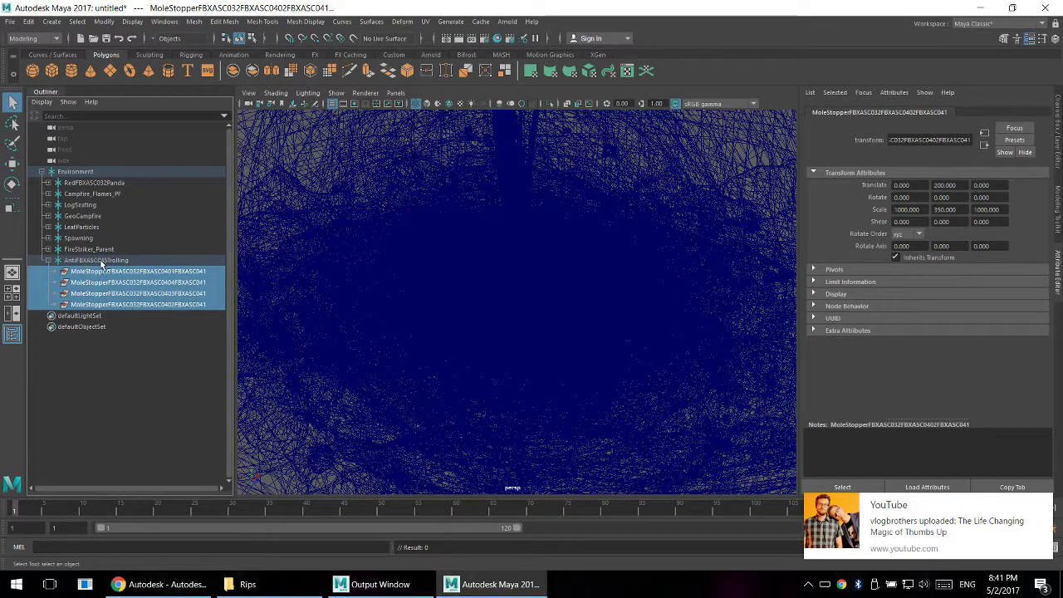
click(101, 260)
- Examine the contents of the FireStriker_Parent group, including its Flare entry, and collapse the group again
click(93, 249)
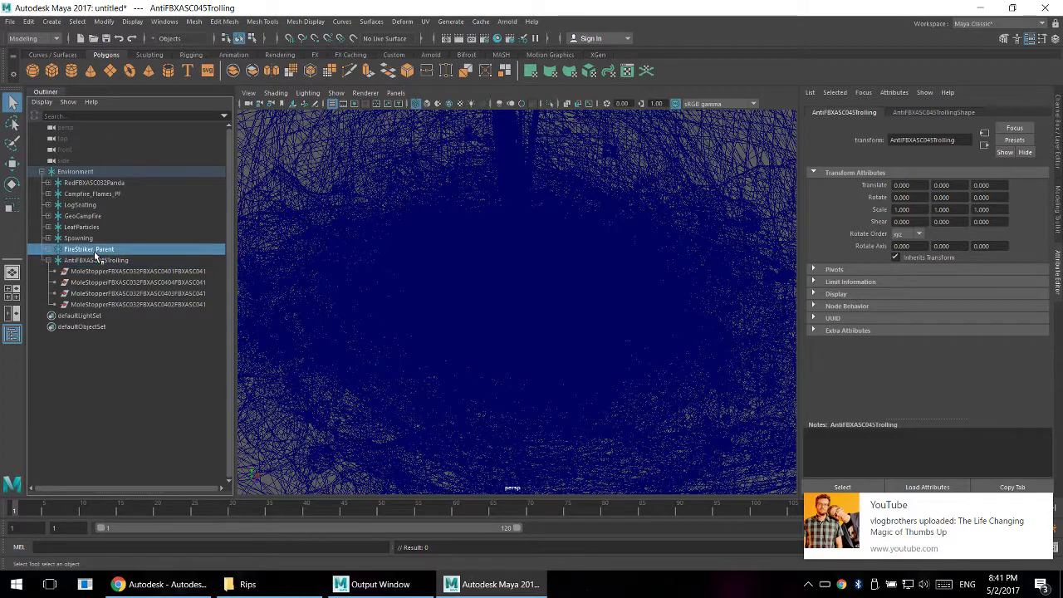
click(49, 249)
click(73, 260)
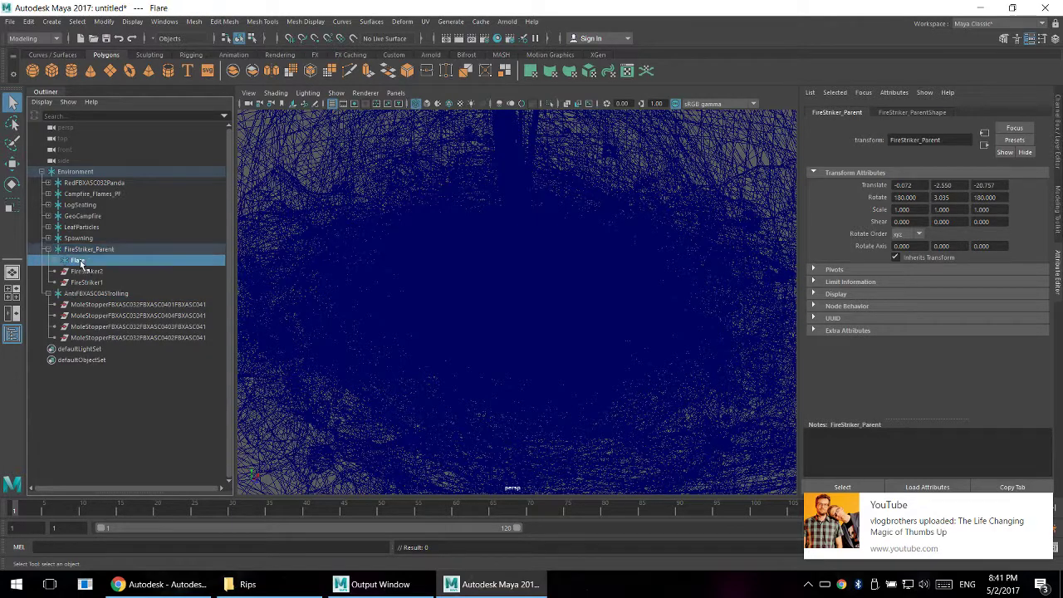
click(48, 249)
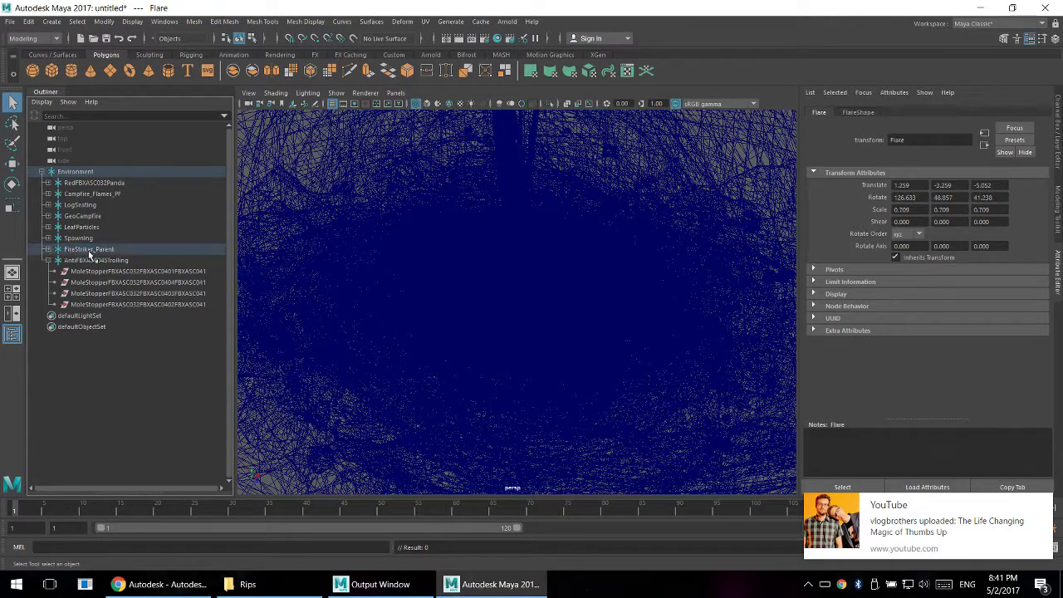
- Check the SpawnPoint objects inside the Spawning group and delete the whole group
click(76, 238)
click(47, 238)
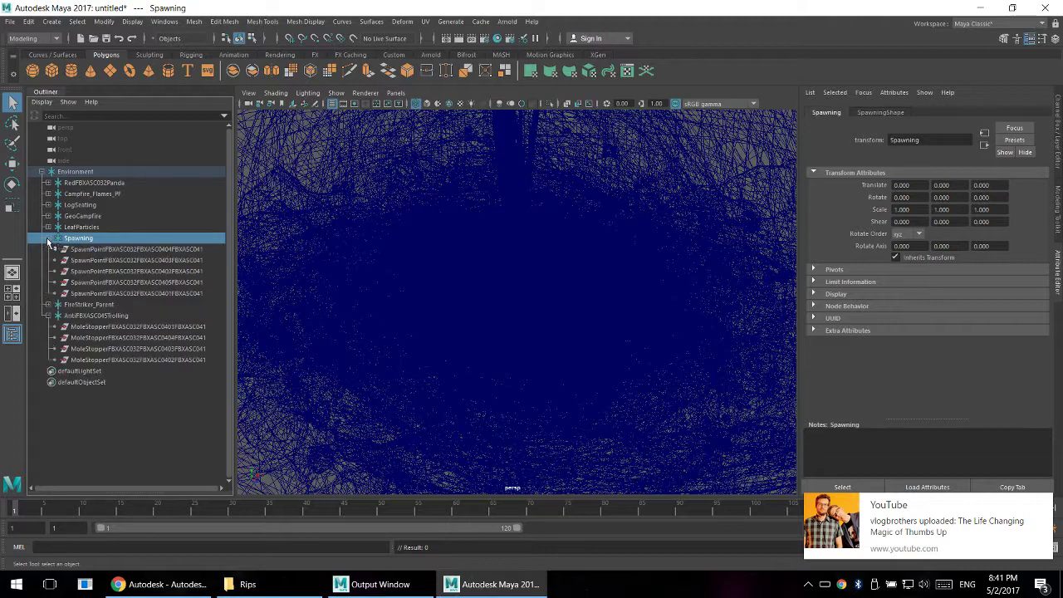
click(102, 251)
shift+click(96, 295)
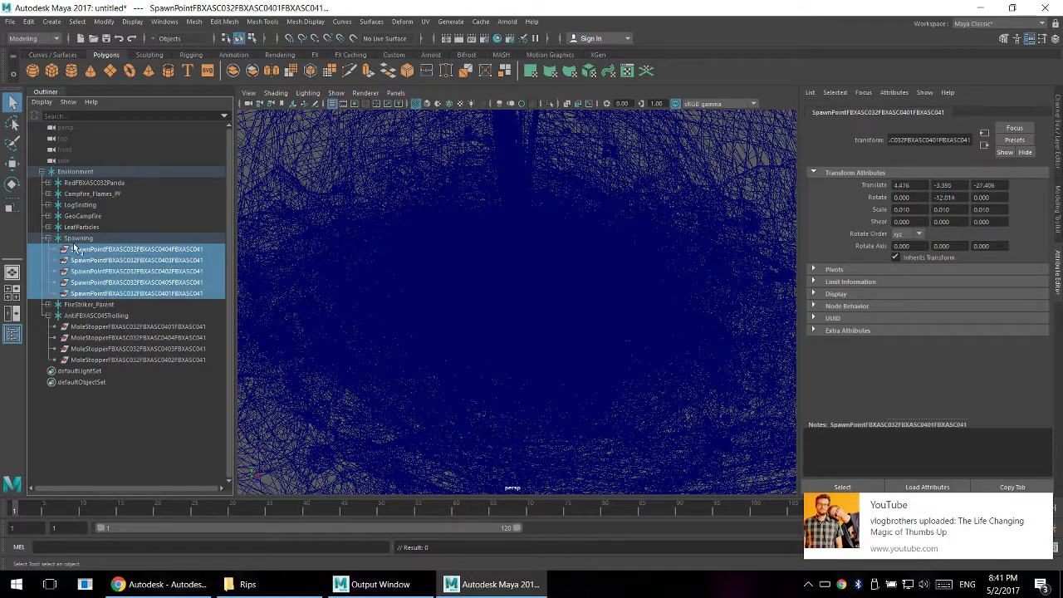
click(76, 240)
key(Delete)
- Check the particle objects inside the LeafParticles group and delete the whole group
click(72, 228)
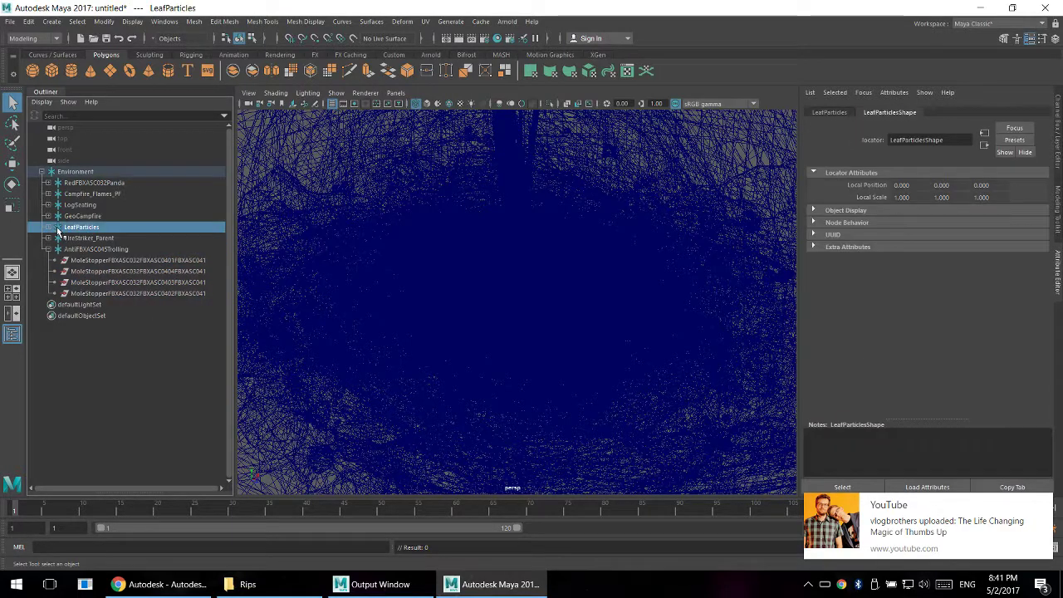
click(48, 227)
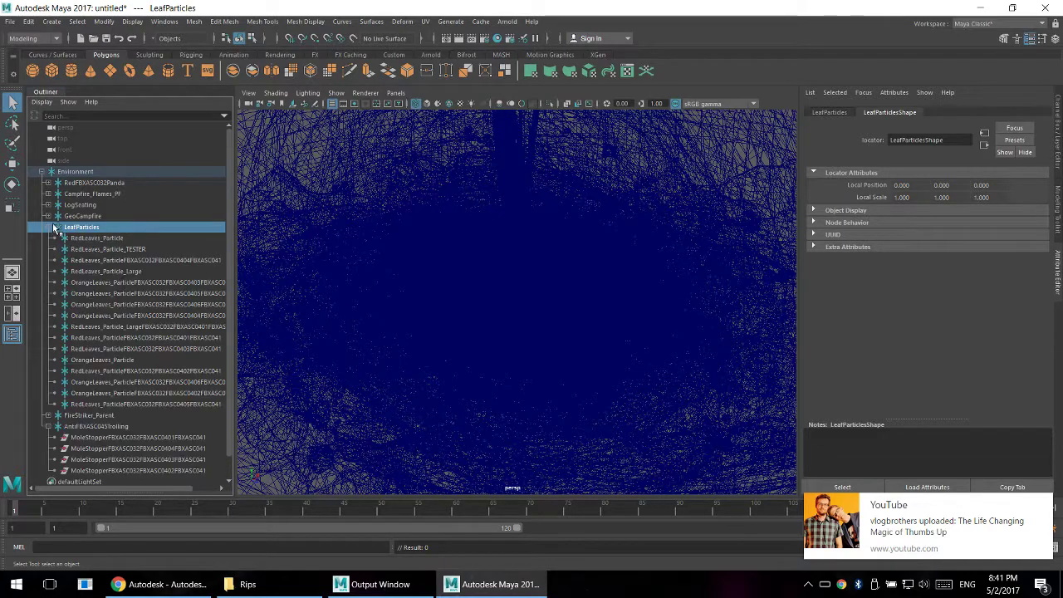
click(104, 241)
click(91, 231)
key(Delete)
- Highlight the GeoCampfire group and examine which geometry belongs to it in the viewport
click(98, 217)
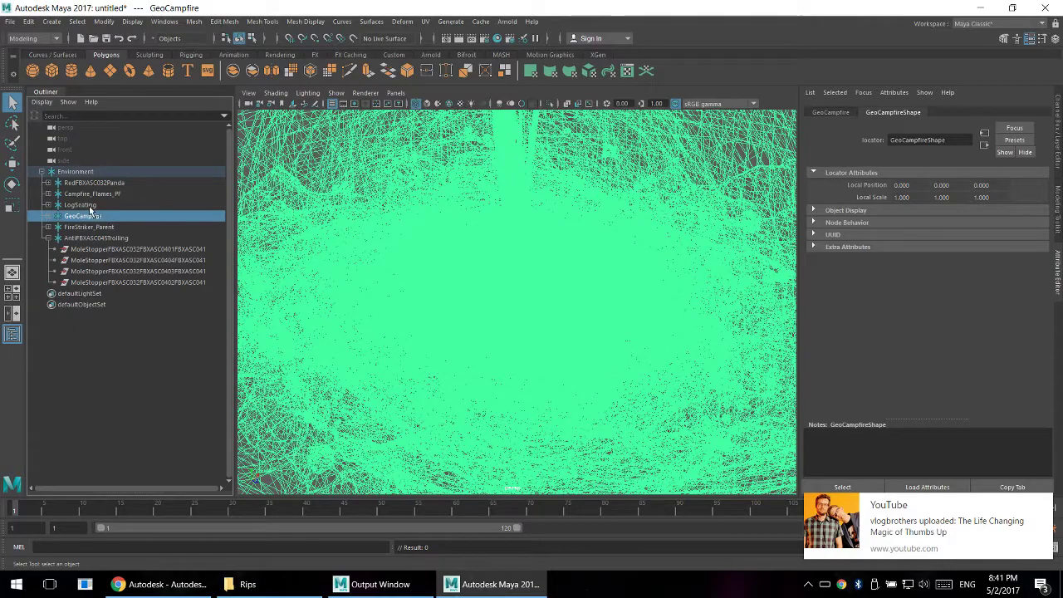
scroll(497, 325, up, 6)
scroll(508, 327, down, 6)
alt+drag(508, 327, 341, 296)
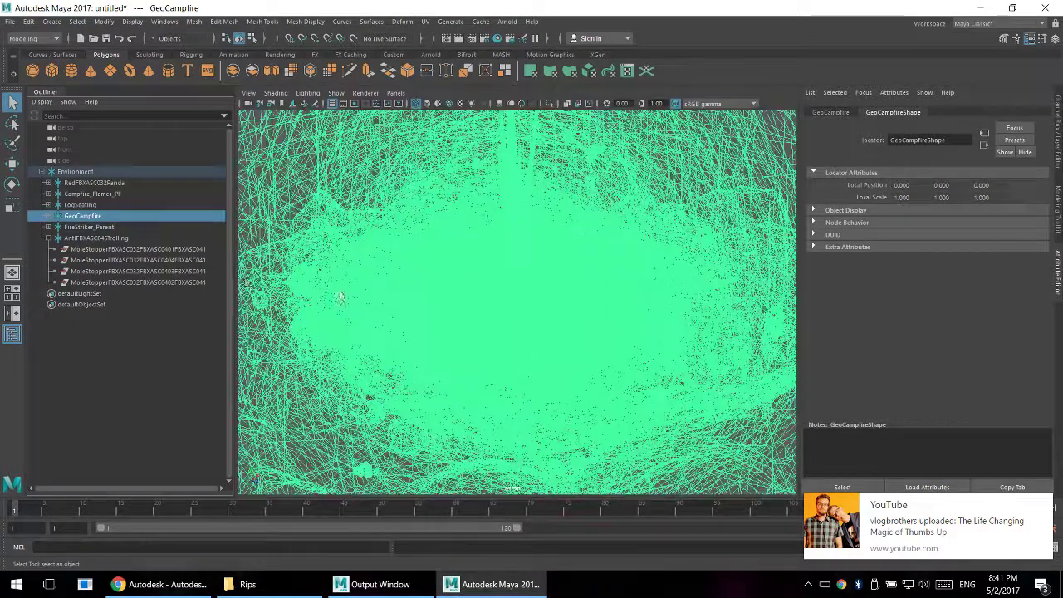
- Inspect the LogSeating geometry up close, delete the LogSeating group, and frame the Campfire_Flames_PF group
click(83, 204)
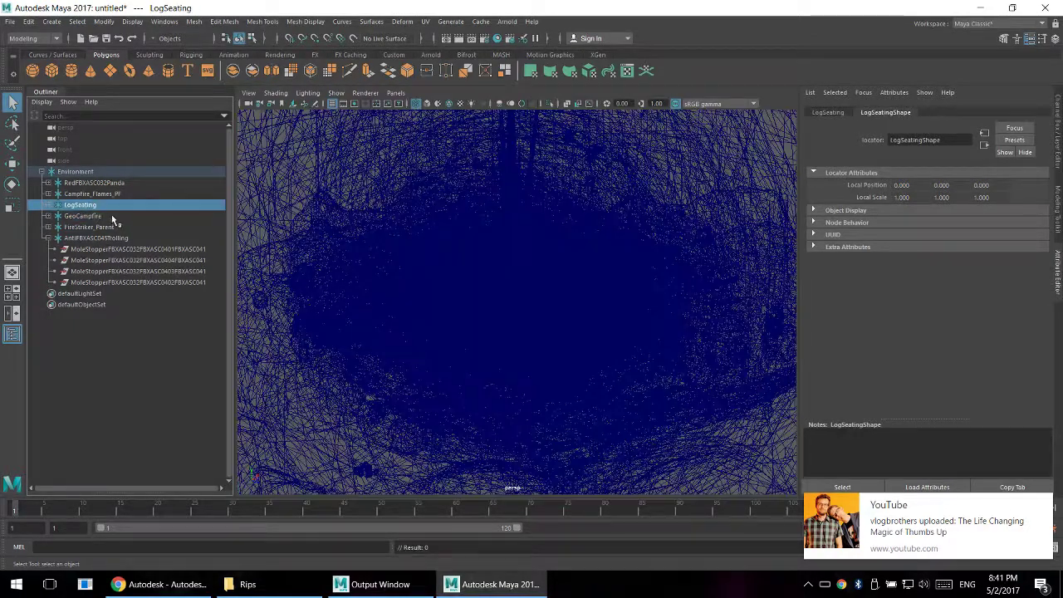
scroll(510, 379, up, 6)
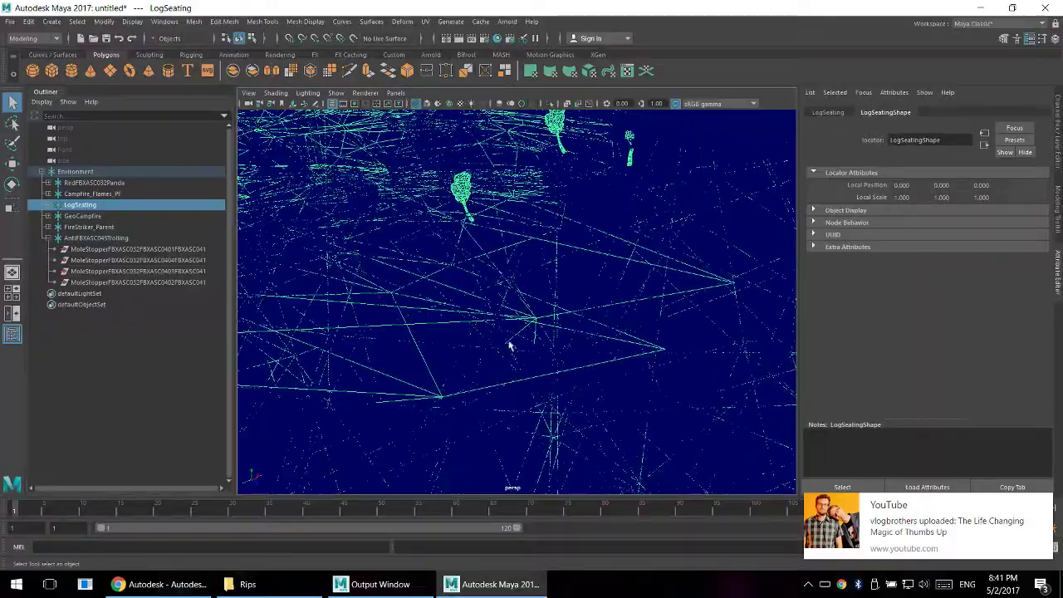
scroll(531, 362, up, 4)
scroll(440, 264, down, 5)
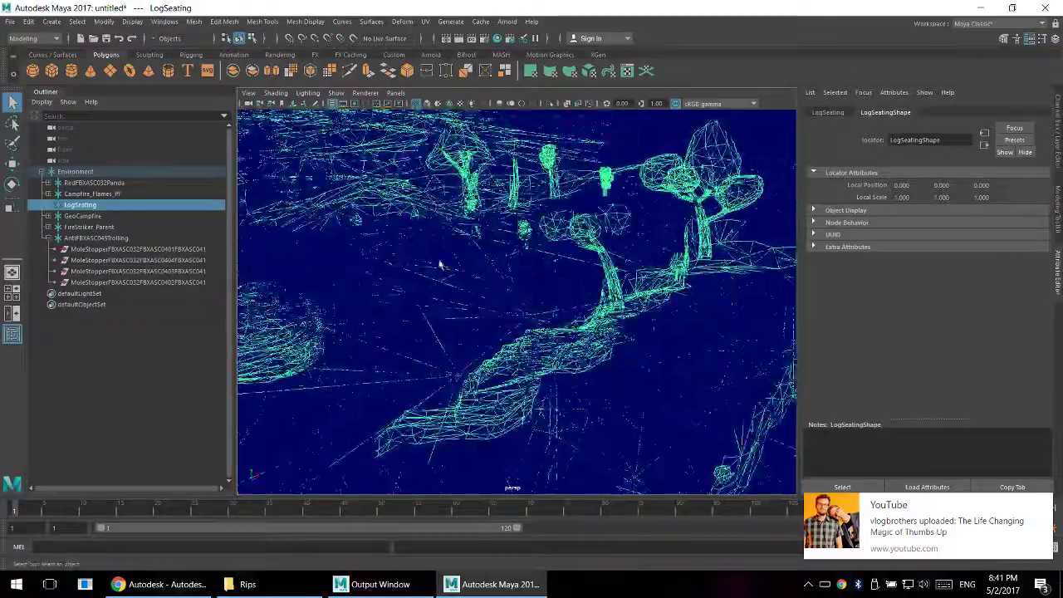
alt+right_drag(440, 264, 220, 70)
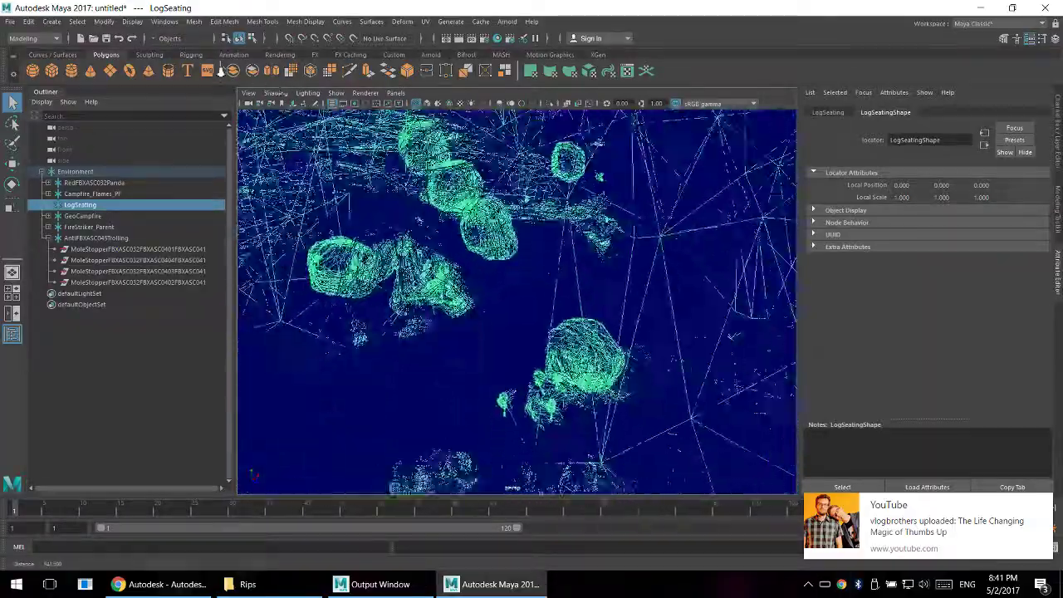
click(77, 194)
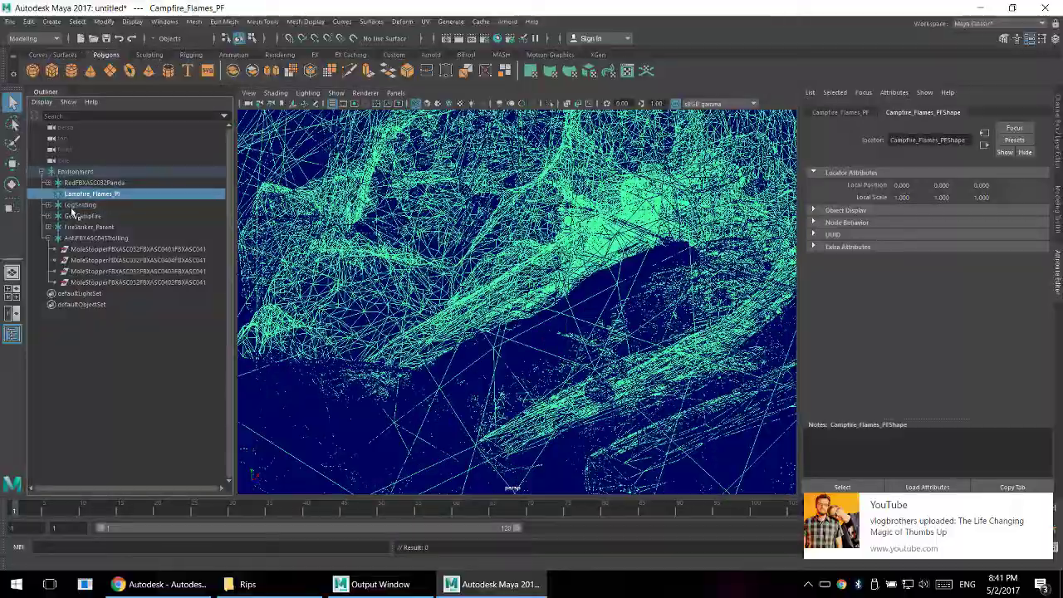
key(f)
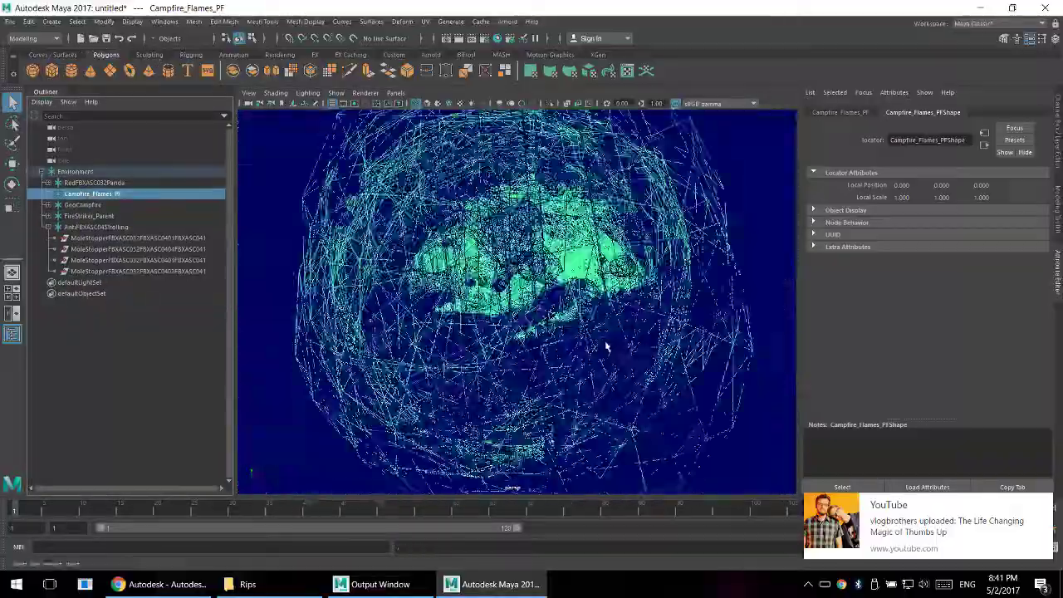
- Expand the Campfire_Flames_PF group and examine the geometry of its first FireLog_D copy
alt+drag(606, 347, 945, 316)
click(49, 197)
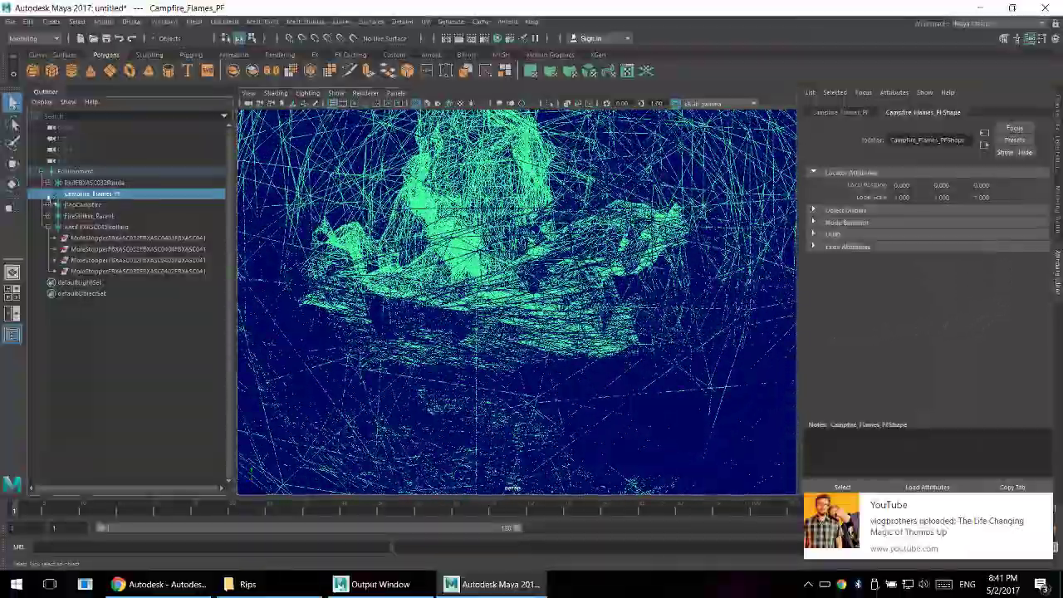
click(92, 204)
click(93, 216)
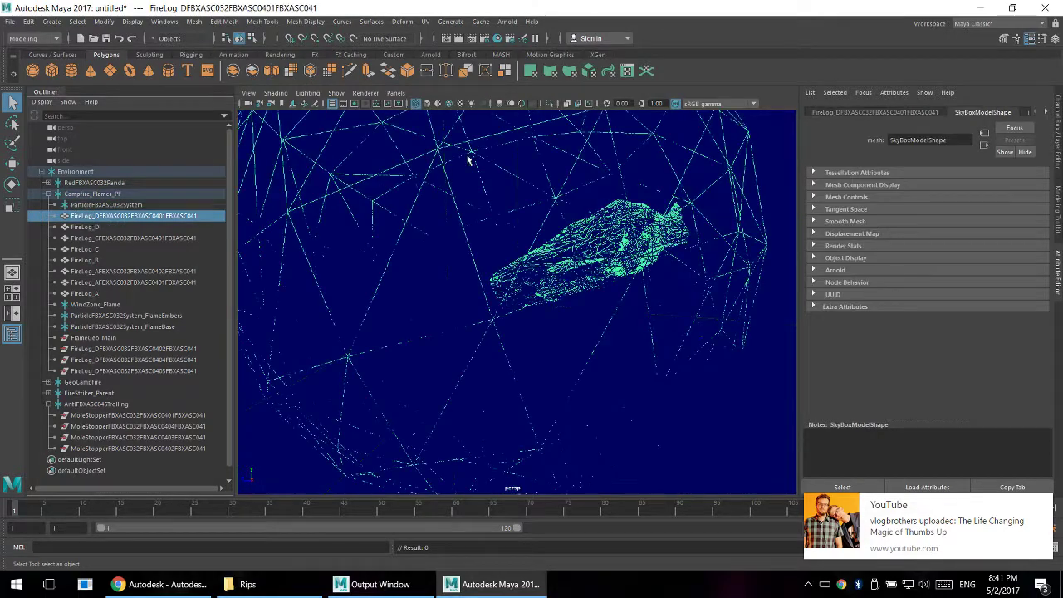
alt+drag(473, 182, 573, 332)
scroll(671, 374, up, 5)
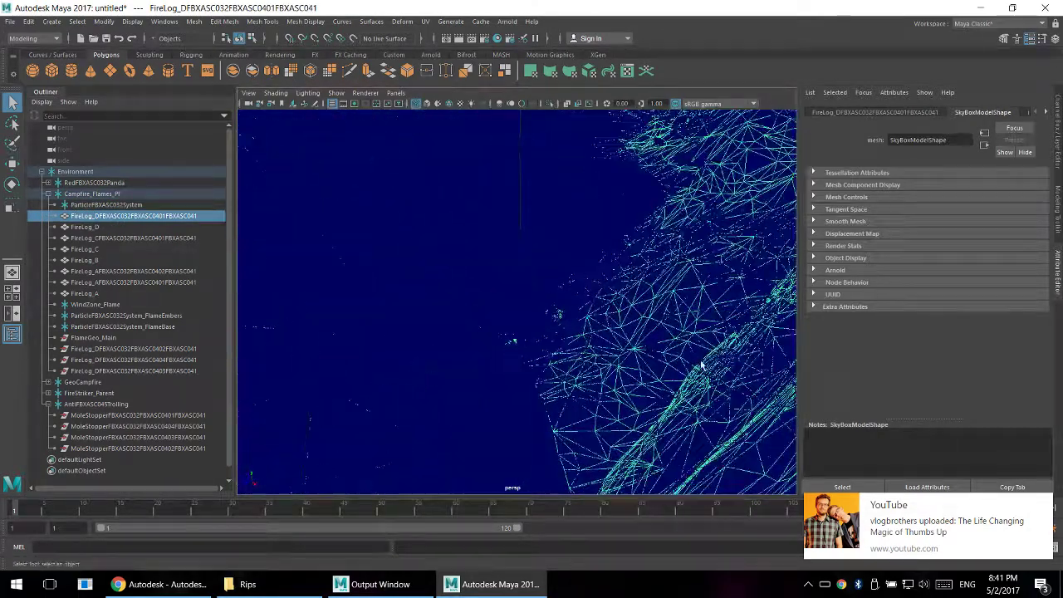
alt+drag(702, 366, 630, 410)
- Isolate the selected FireLog_D copy in the perspective view and inspect its mesh on its own
click(335, 93)
mouse_move(340, 114)
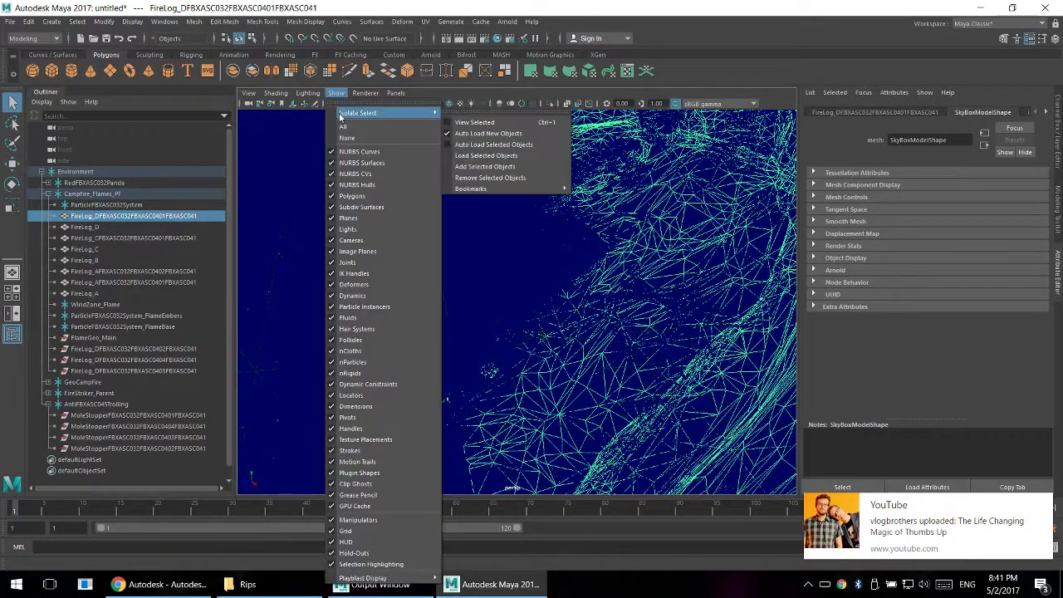
click(488, 123)
scroll(513, 157, down, 6)
alt+drag(512, 157, 608, 216)
click(700, 146)
alt+drag(697, 153, 723, 261)
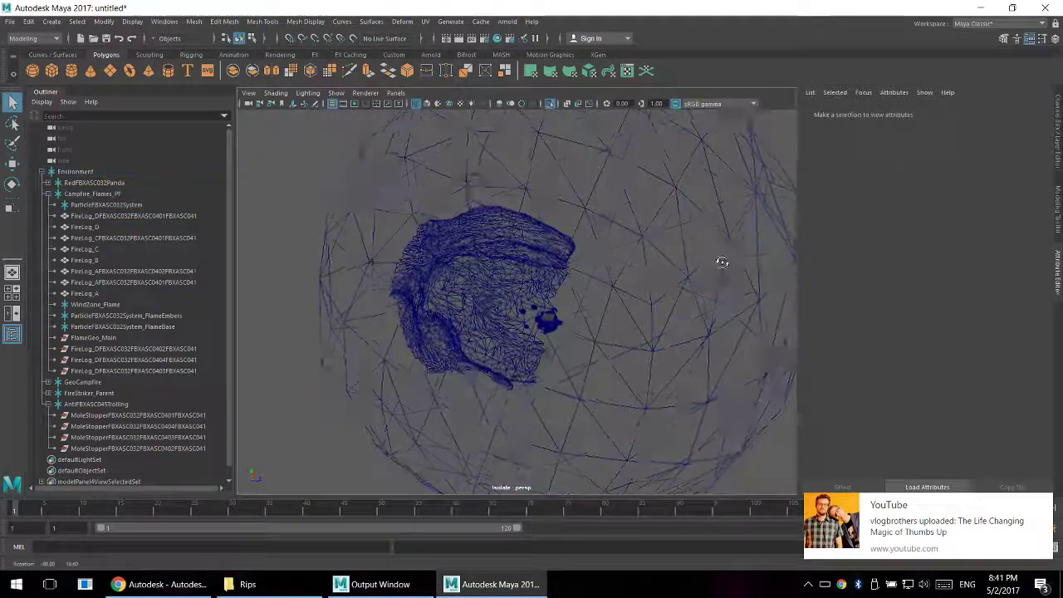
- Compare the geometry of the first FireLog_D copy, FireLog_D and the FireLog_C copy in the isolated view
click(96, 216)
click(95, 227)
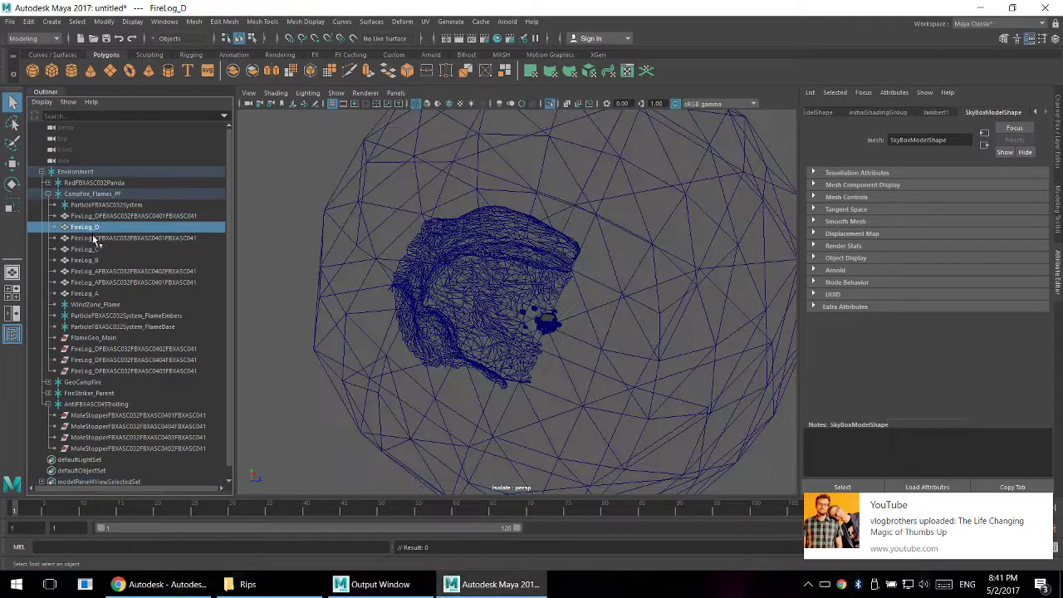
click(96, 239)
click(94, 217)
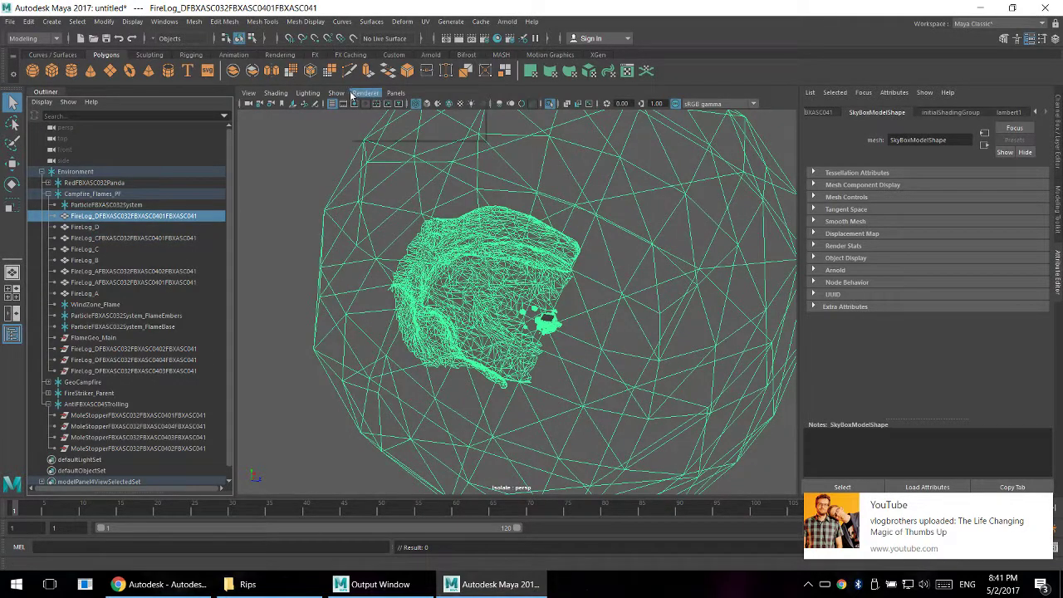
click(336, 92)
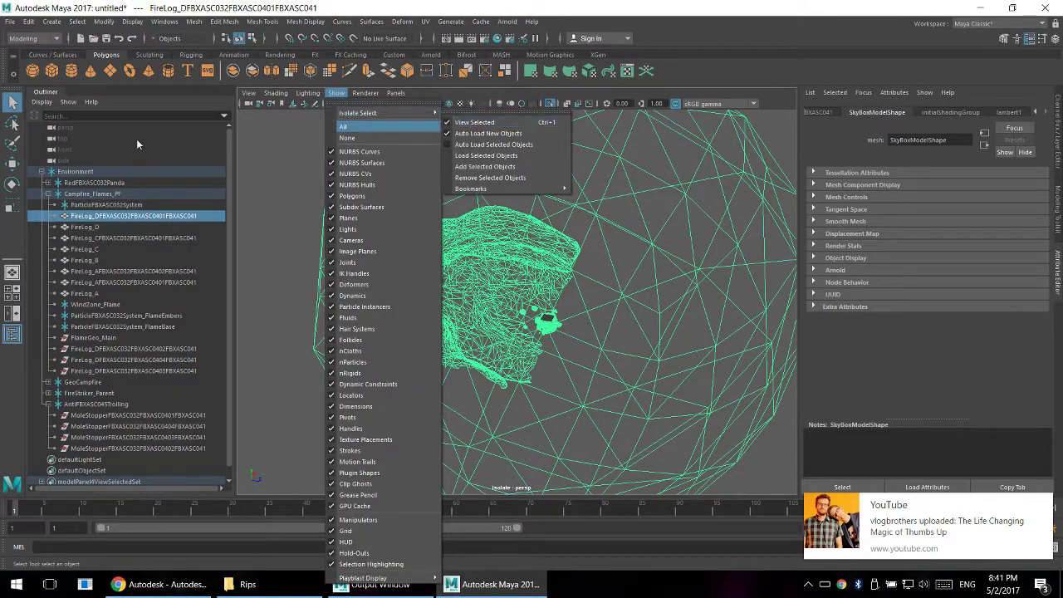
- Delete everything from Campfire_Flames_PF down to the last MoleStopper object, leaving only the Red Panda group under Environment
click(103, 195)
scroll(129, 370, down, 1)
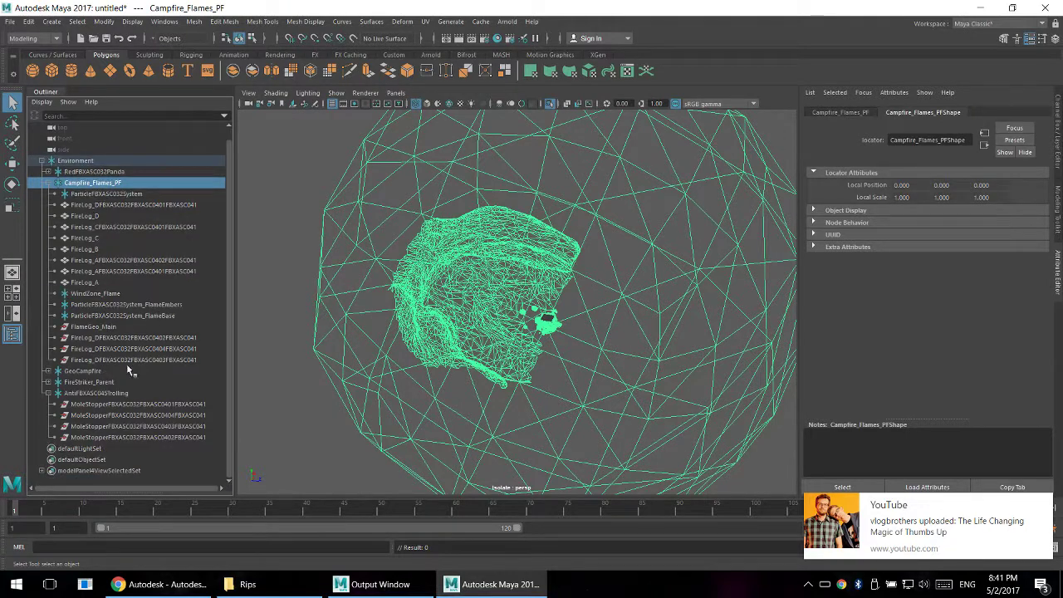
shift+click(93, 438)
key(Delete)
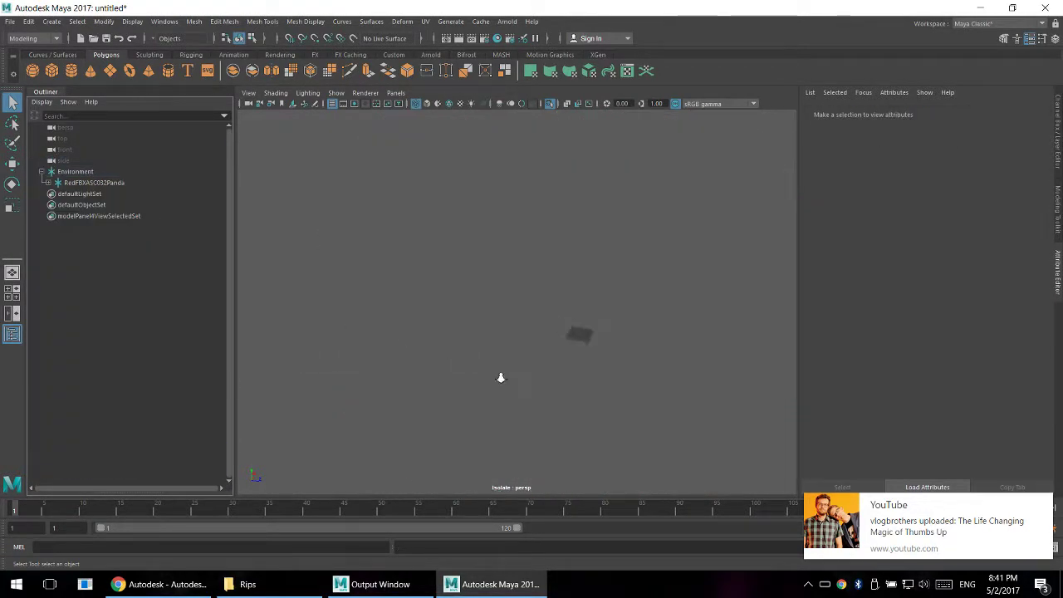
scroll(501, 378, up, 3)
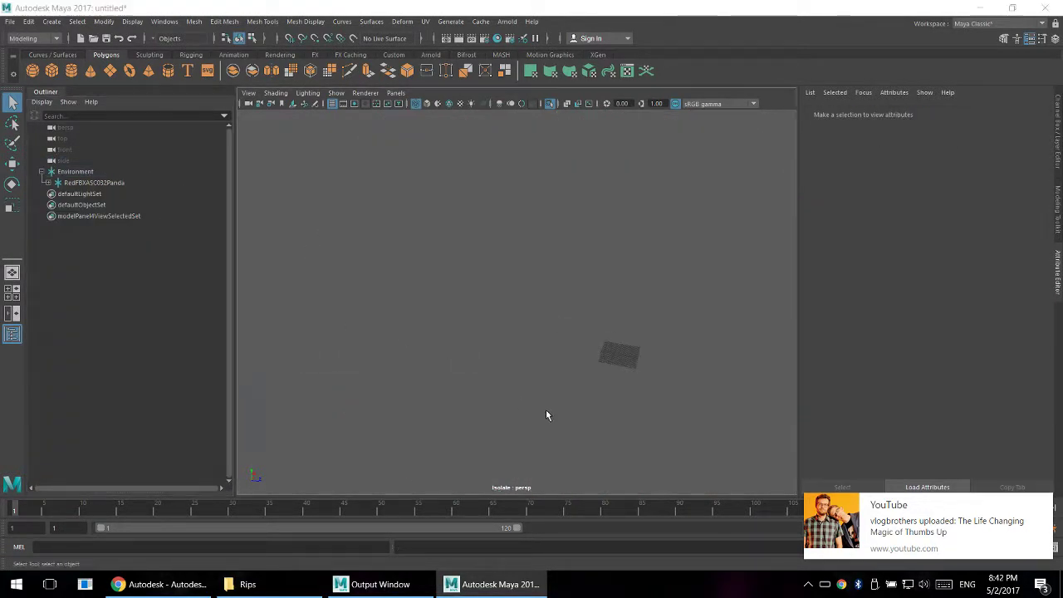
- Launch a second Maya session and minimize the window of the old scene
key(super)
text(maya)
key(Return)
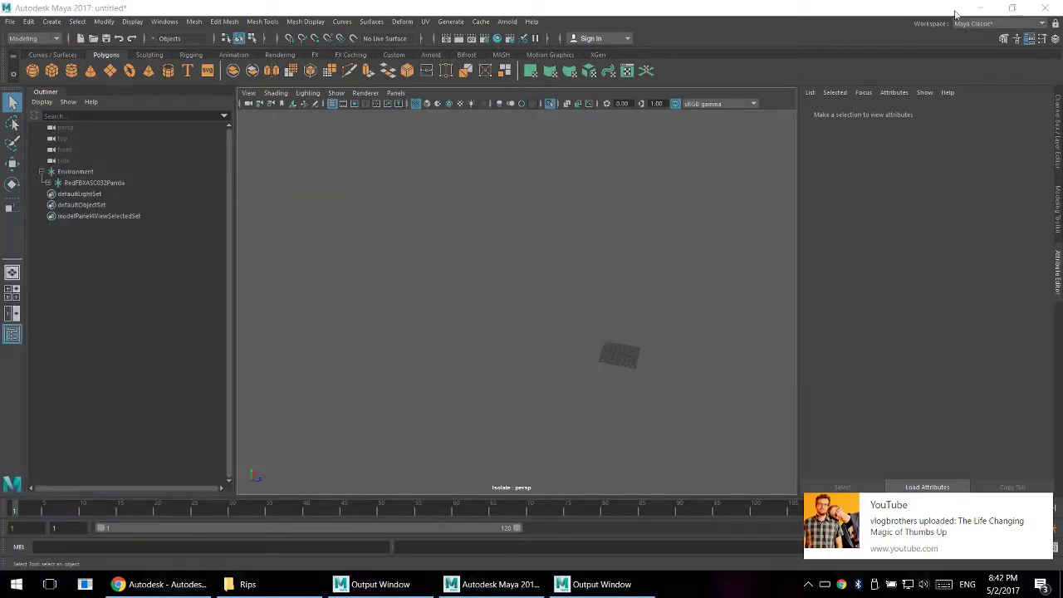
click(980, 10)
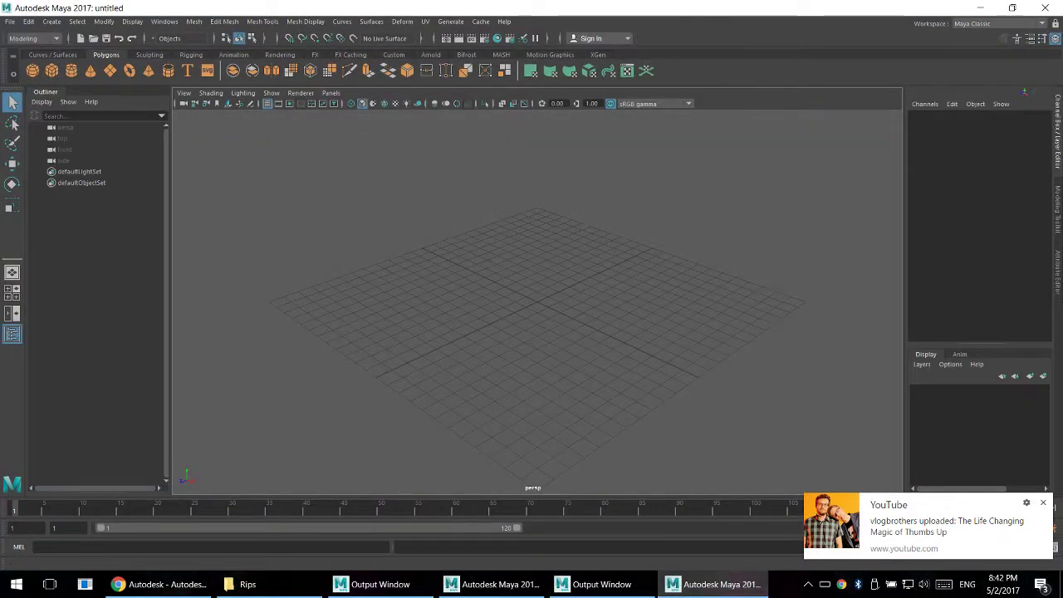
- Import the first ripped OBJ file into the empty scene, accepting its creation as a single mesh object
mouse_move(529, 352)
mouse_down()
mouse_move(529, 323)
mouse_move(541, 355)
mouse_up()
click(1043, 502)
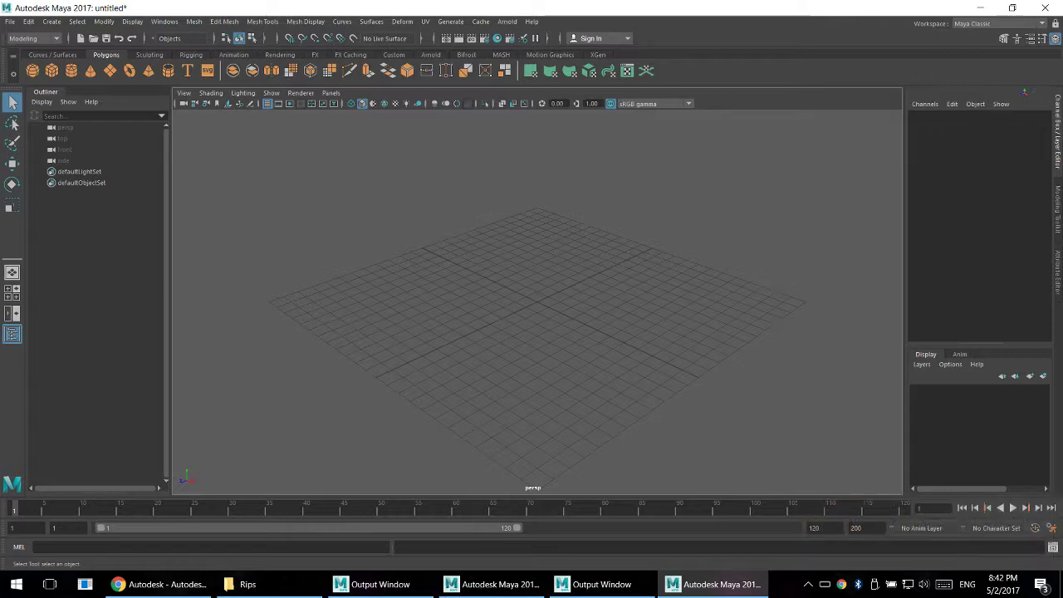
drag(1062, 328, 543, 369)
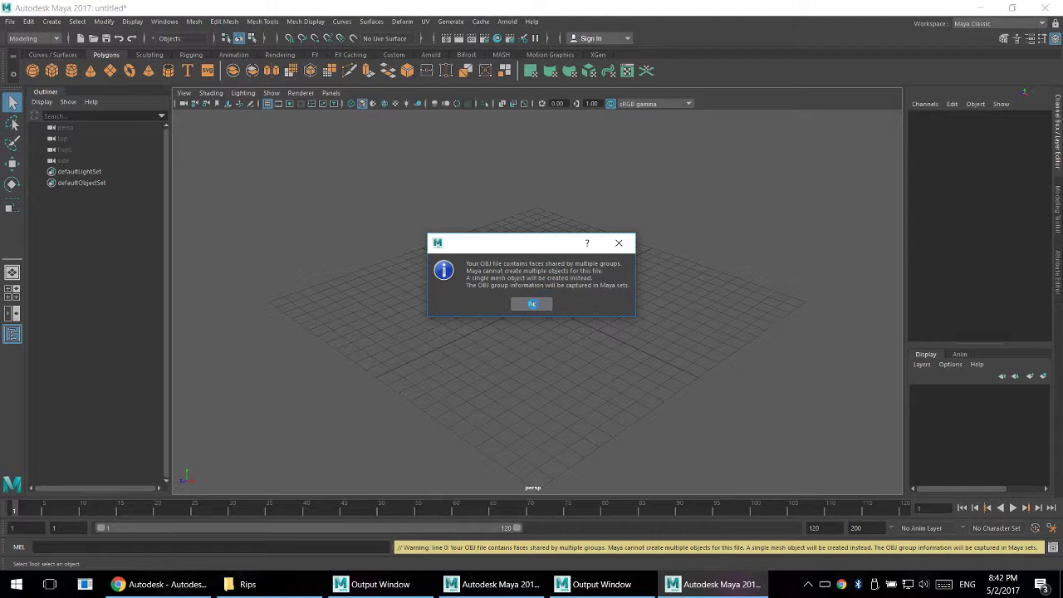
click(531, 304)
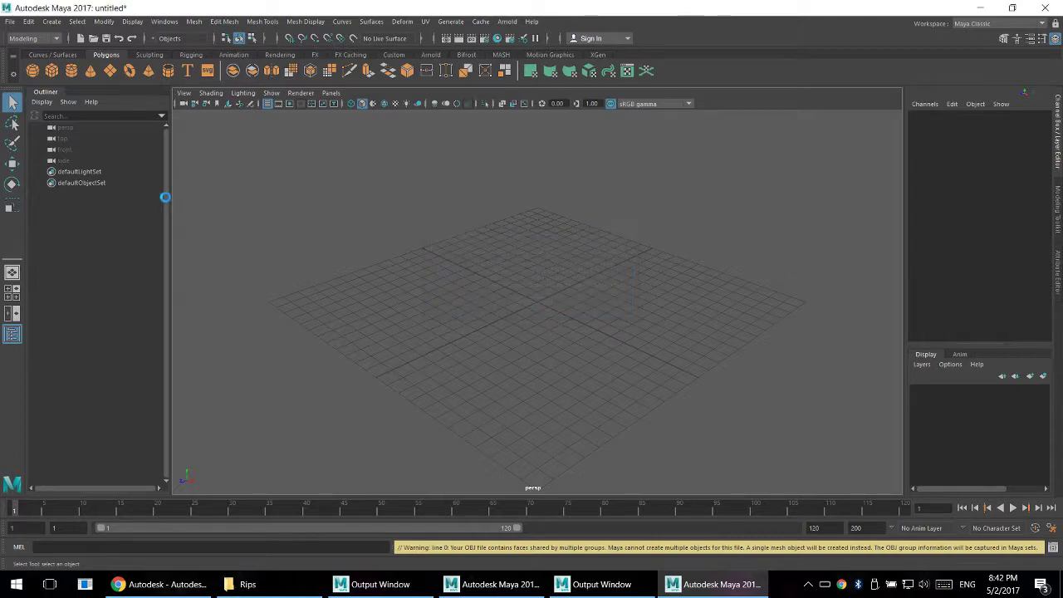
- Examine the imported rocks and trees around the grid from near and far
scroll(635, 305, down, 15)
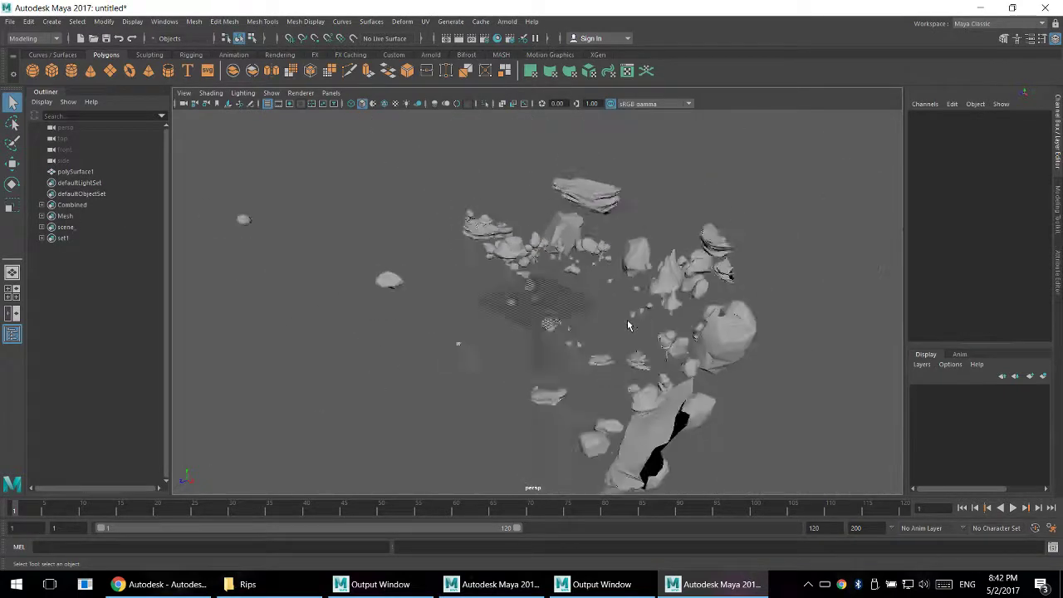
scroll(614, 330, up, 15)
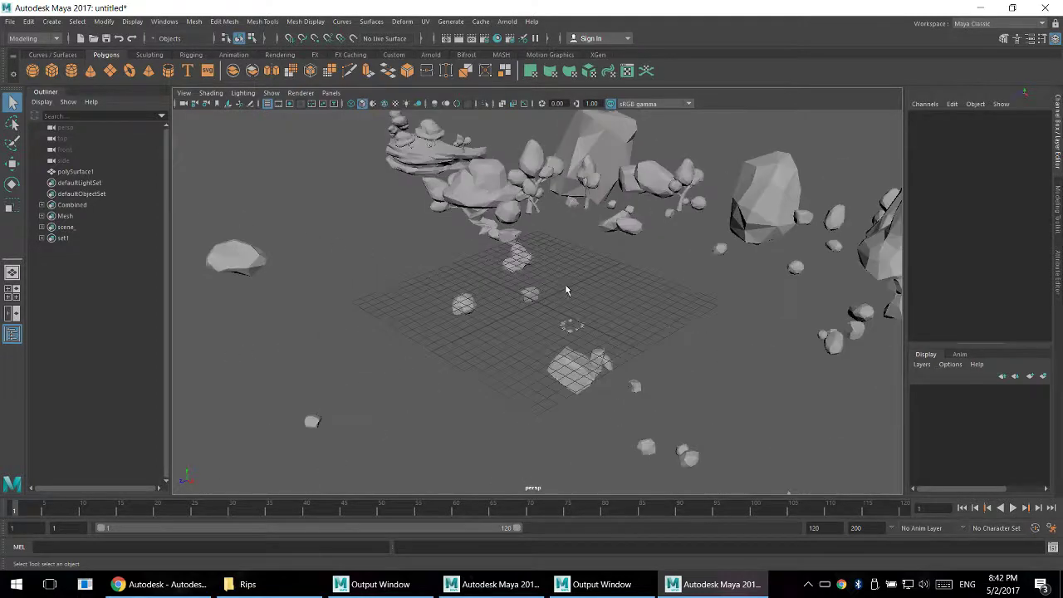
scroll(605, 327, down, 1)
alt+drag(527, 338, 583, 350)
scroll(555, 399, up, 5)
alt+middle_drag(672, 310, 802, 279)
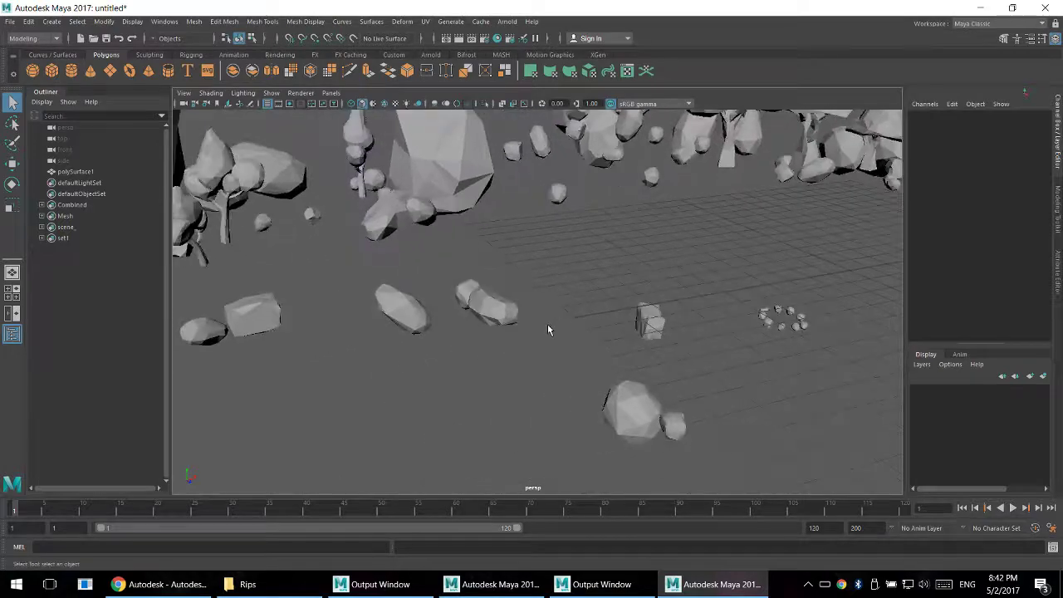
- Select and frame polySurface1, and survey the full extent of the mesh from several sides
click(75, 172)
key(f)
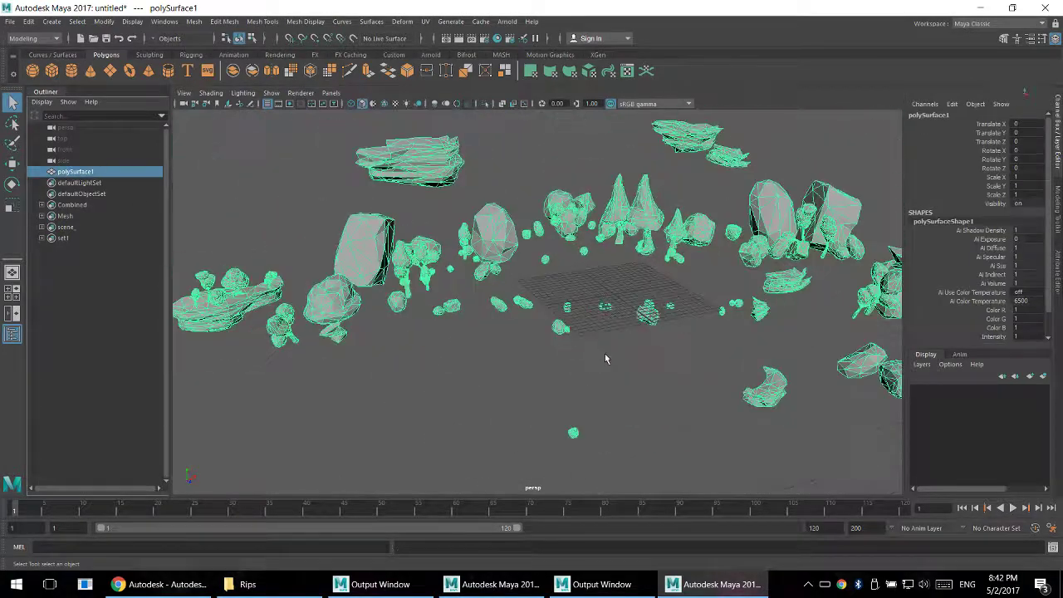
alt+middle_drag(618, 367, 593, 287)
scroll(593, 312, down, 5)
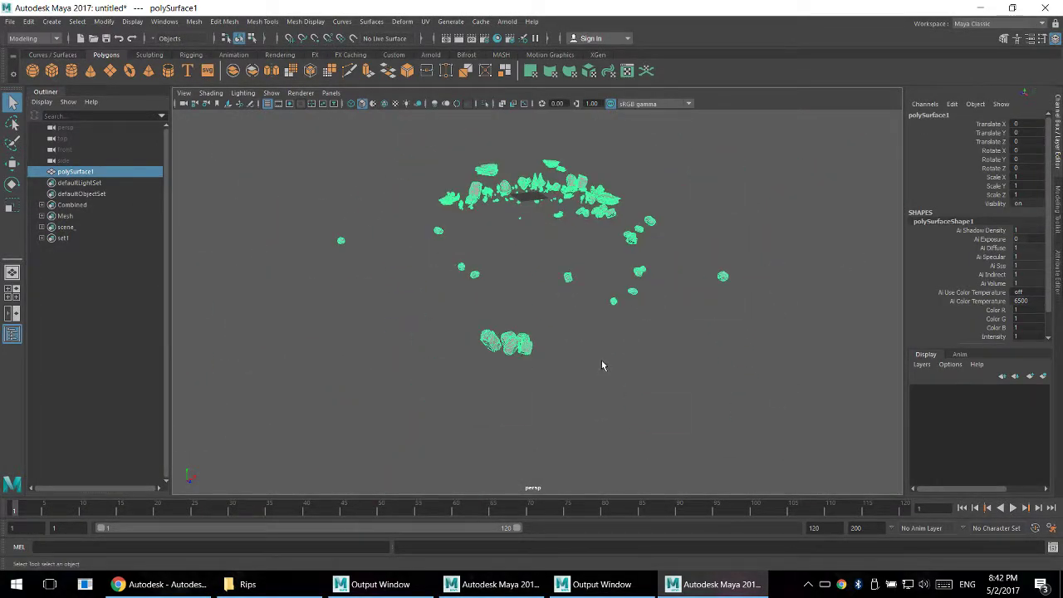
alt+middle_drag(602, 363, 615, 395)
alt+drag(594, 295, 722, 326)
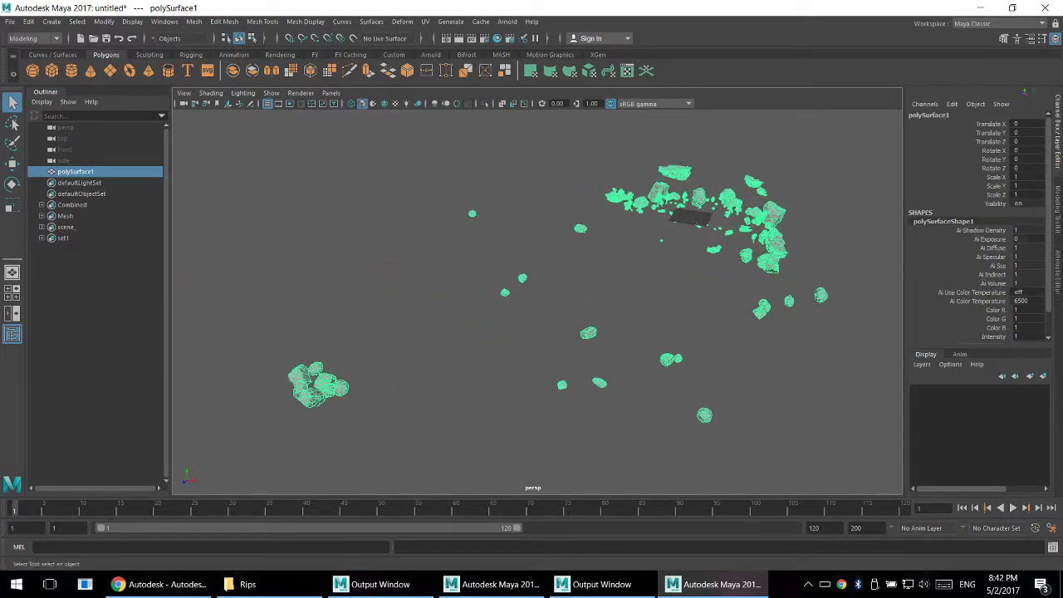
- Import further Combined Mesh OBJ files into the same scene, accepting a single mesh object for each
drag(779, 353, 758, 297)
click(531, 304)
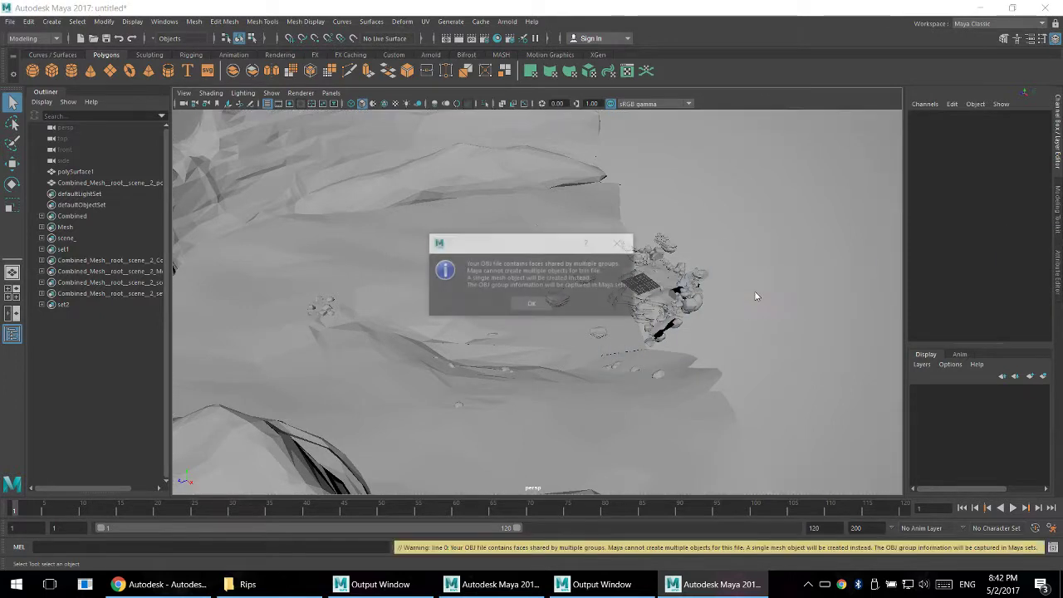
click(523, 305)
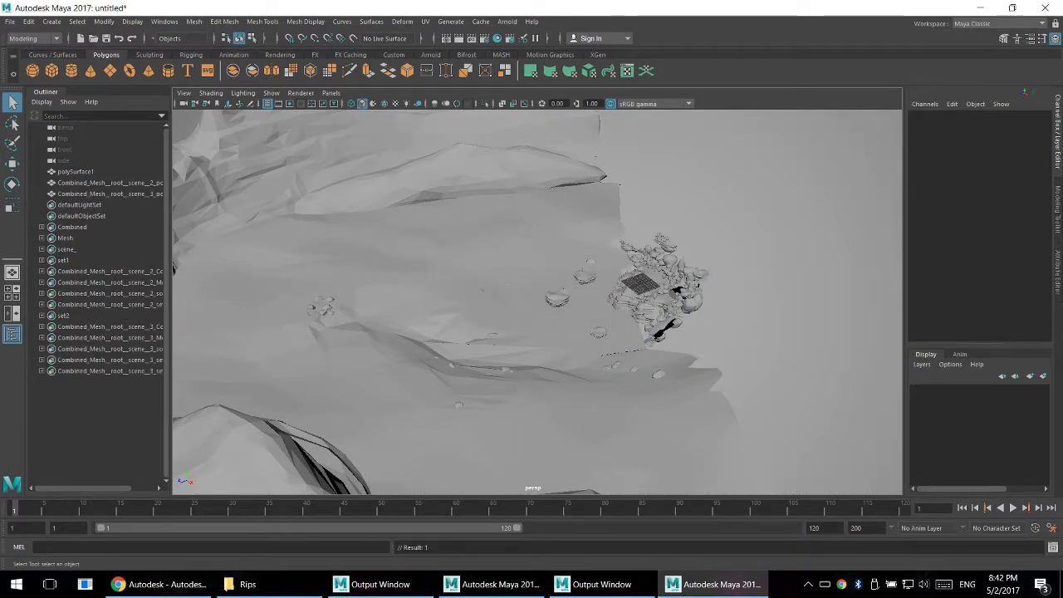
drag(759, 340, 754, 337)
click(540, 301)
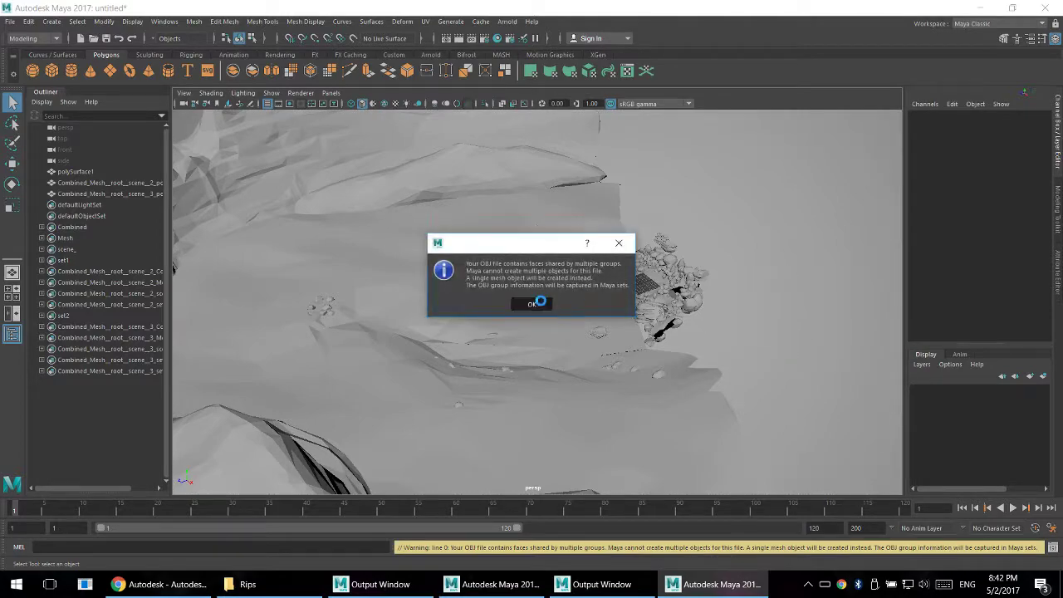
- Survey the assembled environment of cliffs, floating rocks and trees around the grid from far and near
alt+drag(561, 310, 604, 295)
alt+right_drag(603, 295, 876, 415)
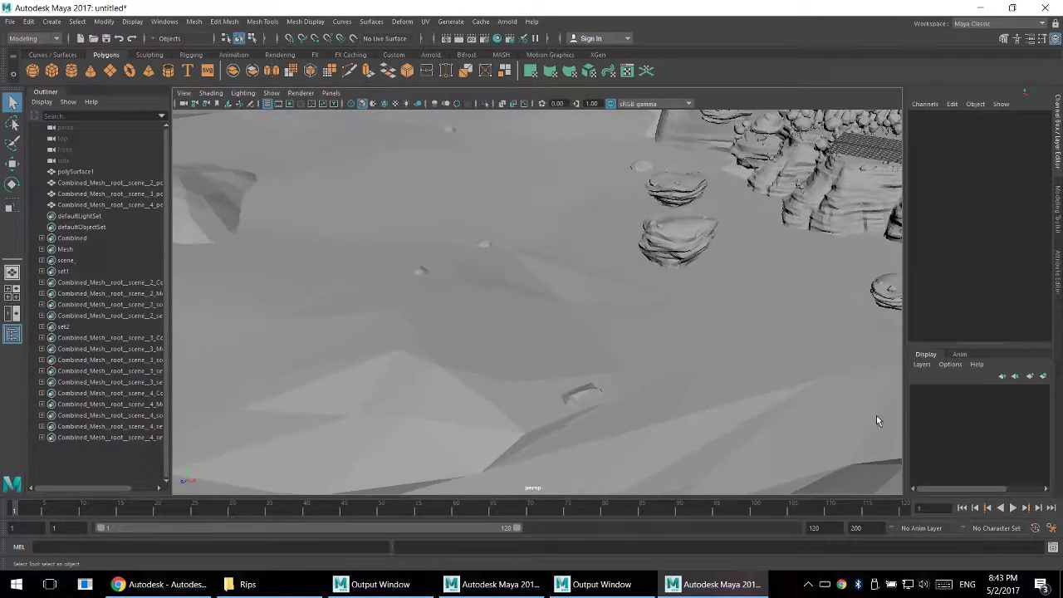
alt+middle_drag(863, 320, 578, 343)
alt+drag(578, 343, 657, 291)
alt+middle_drag(657, 292, 622, 408)
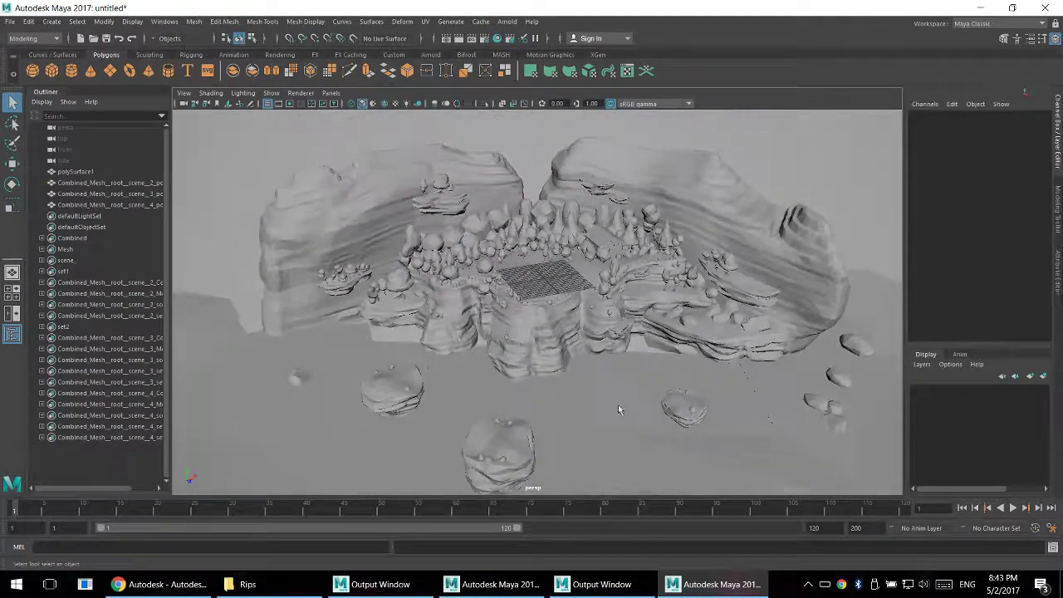
alt+right_drag(622, 408, 744, 484)
alt+drag(744, 483, 833, 429)
alt+middle_drag(847, 398, 487, 391)
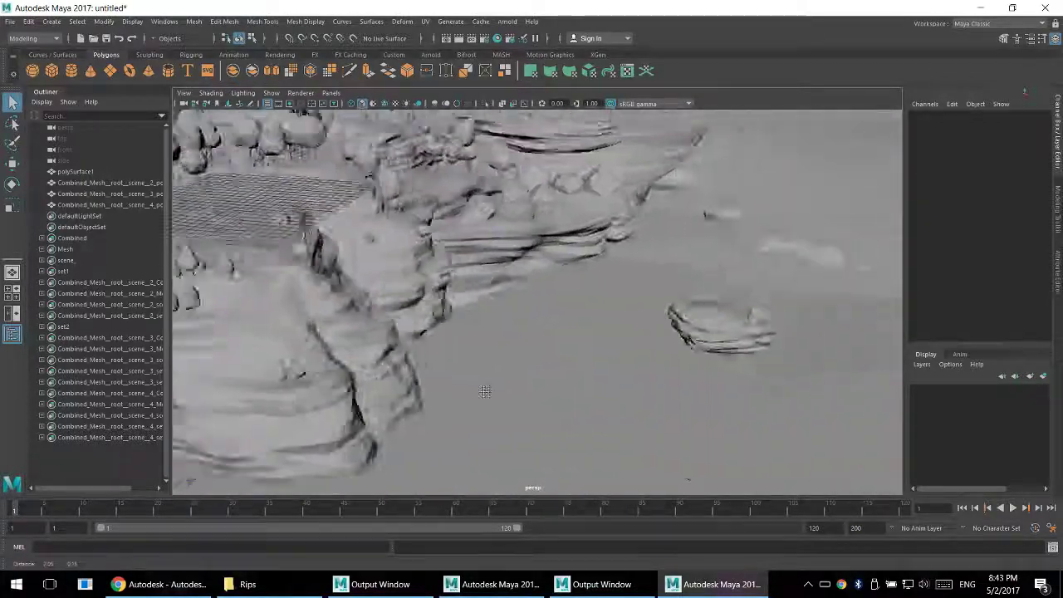
alt+drag(487, 391, 664, 368)
alt+right_drag(665, 368, 797, 374)
alt+middle_drag(797, 374, 738, 344)
alt+drag(737, 345, 176, 396)
alt+drag(431, 366, 734, 383)
scroll(631, 368, up, 5)
alt+middle_drag(631, 368, 641, 371)
alt+drag(644, 378, 514, 94)
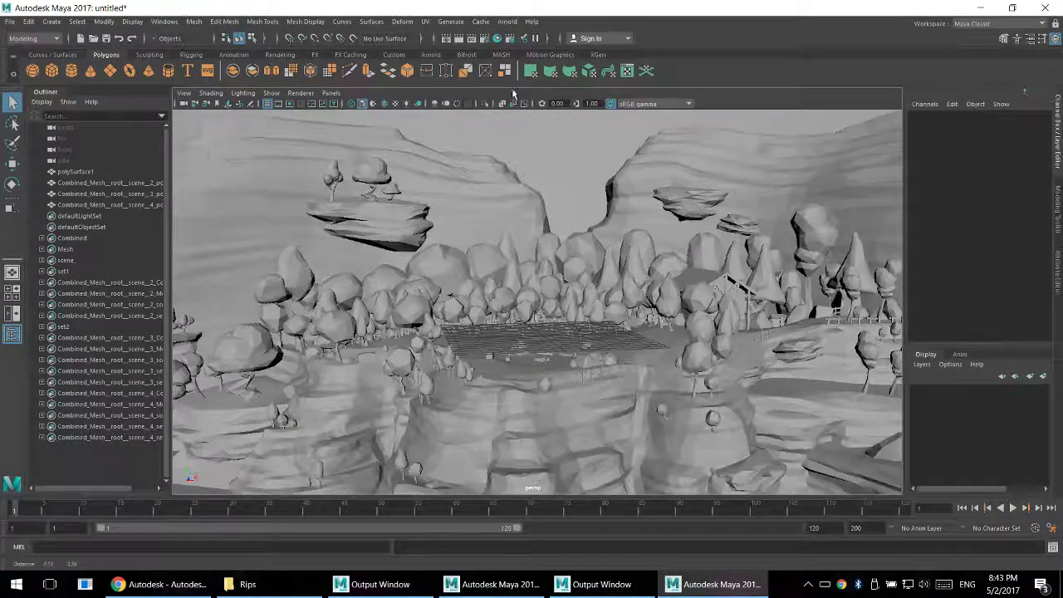
- Select the terrain mesh, then pick a face on the small tree of the third combined mesh and frame it
click(547, 362)
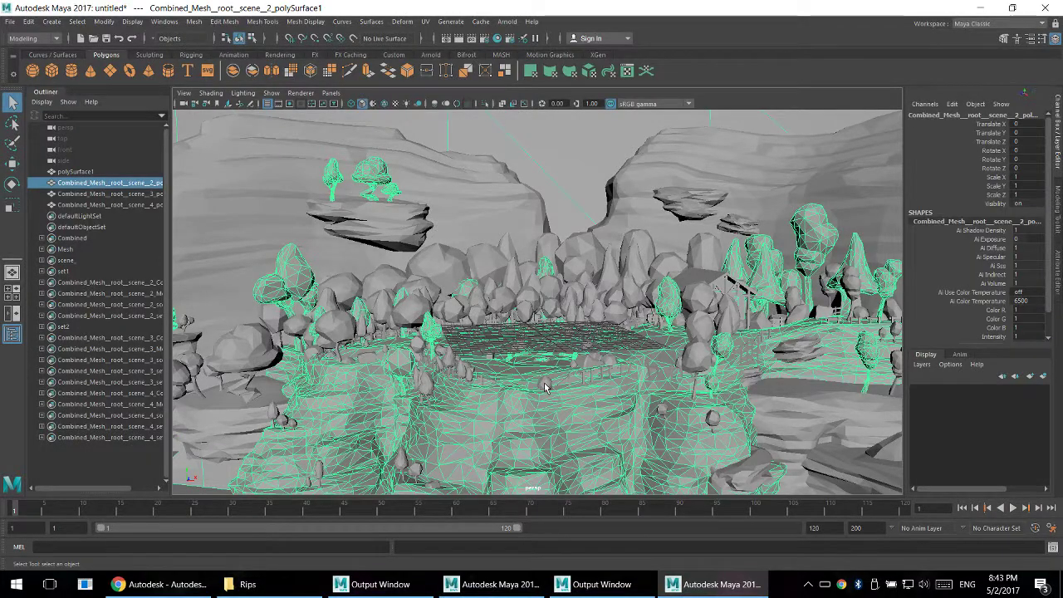
right_drag(547, 387, 542, 302)
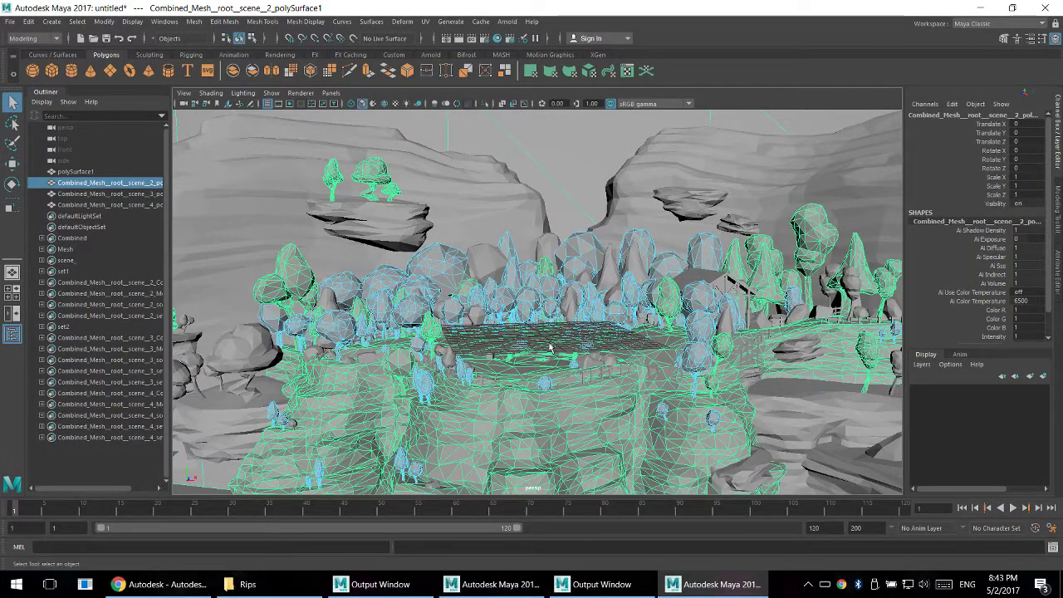
click(545, 382)
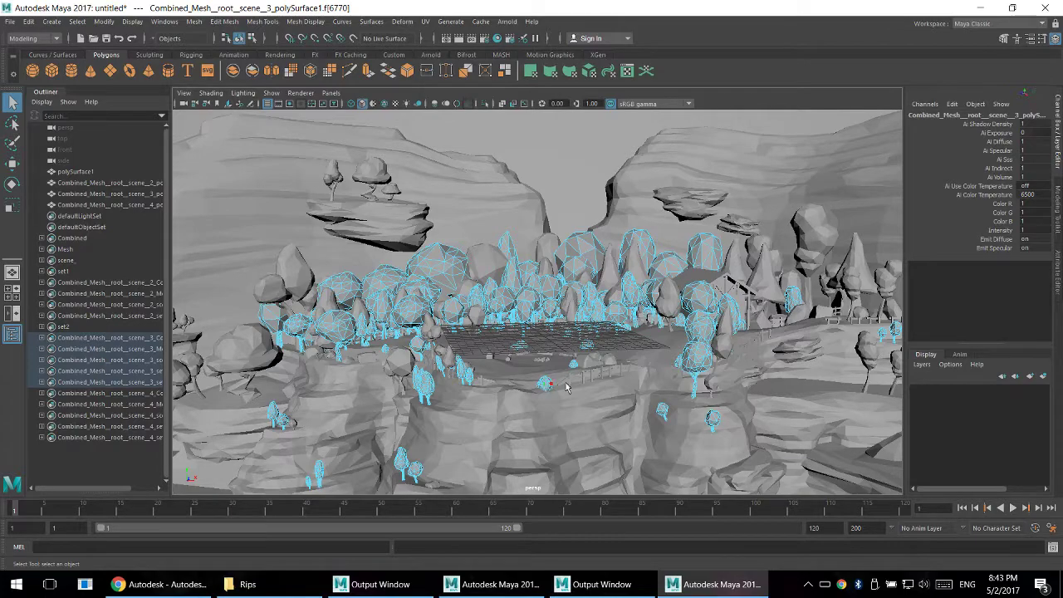
key(f)
- Inspect the third combined mesh's trees as a whole selected object, and clear the selection
scroll(565, 294, down, 10)
alt+drag(563, 257, 484, 230)
alt+middle_drag(484, 230, 573, 257)
scroll(570, 254, down, 5)
alt+drag(565, 252, 533, 305)
alt+middle_drag(533, 305, 465, 408)
right_drag(505, 192, 544, 182)
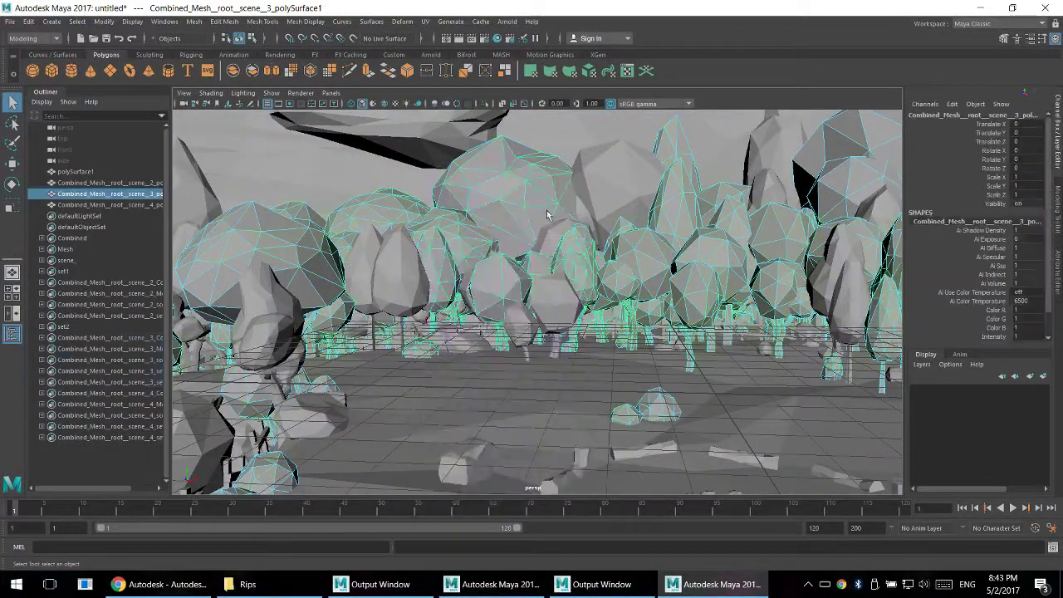
scroll(547, 211, down, 3)
click(528, 209)
scroll(527, 209, down, 5)
- Examine the campfire's stones and sticks and the surrounding log benches from close up
alt+drag(527, 236, 750, 268)
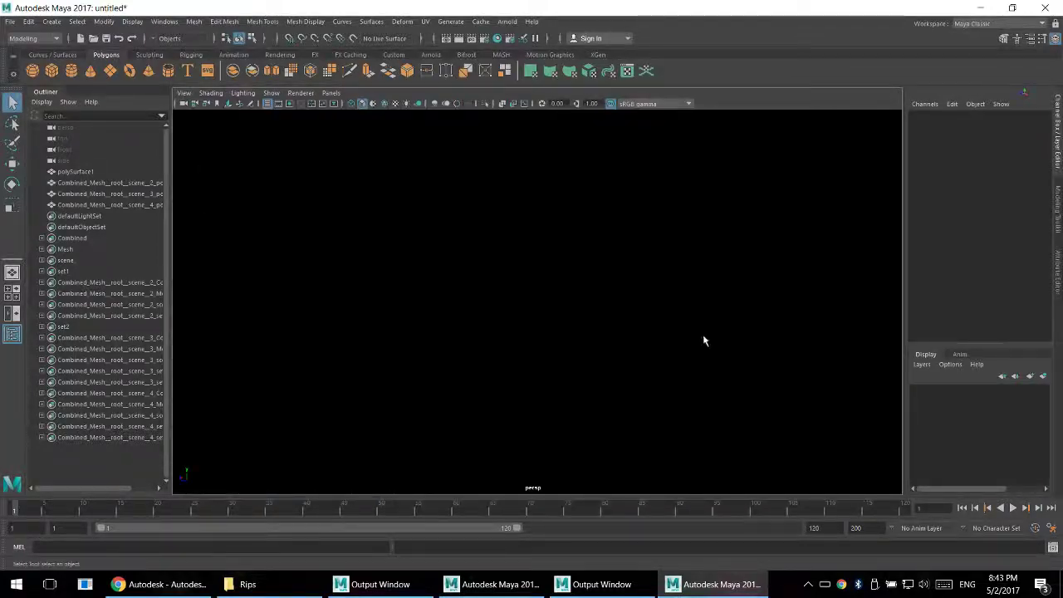
alt+drag(703, 340, 588, 402)
alt+right_drag(588, 402, 863, 408)
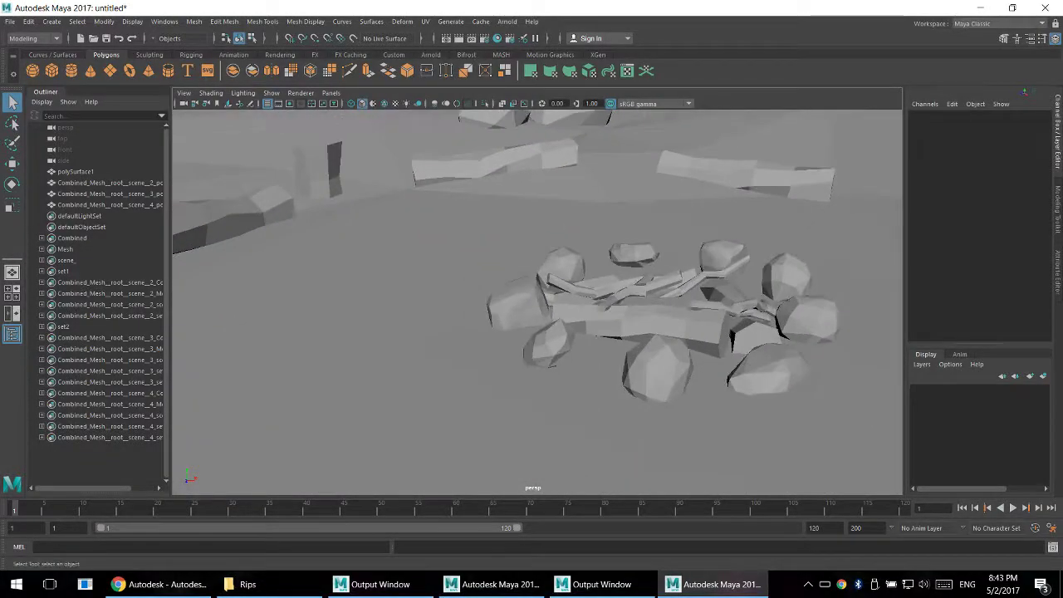
alt+drag(610, 376, 706, 352)
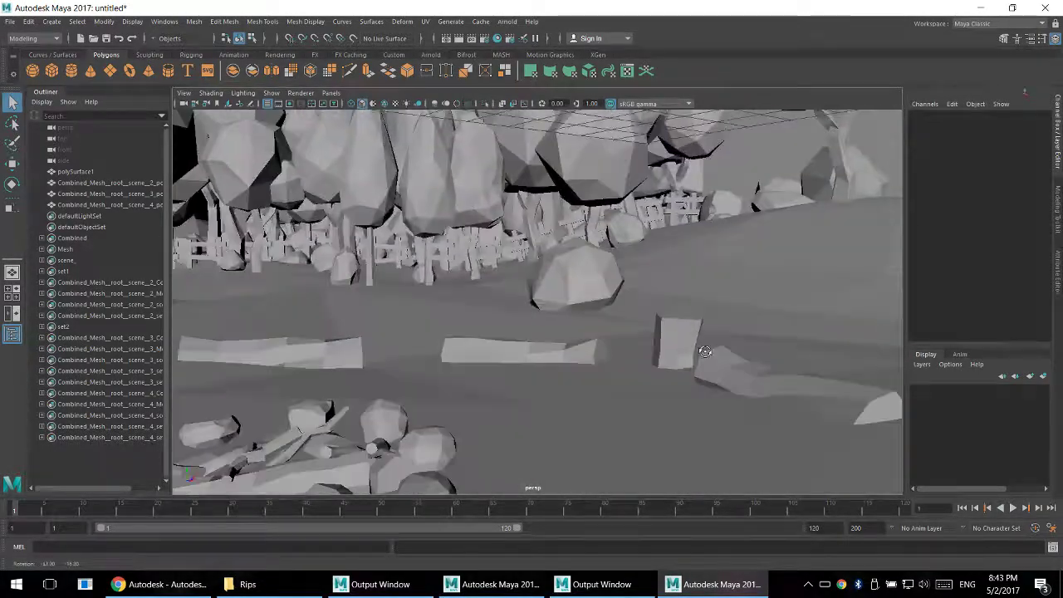
alt+right_drag(706, 352, 550, 217)
alt+right_drag(706, 399, 597, 332)
alt+drag(597, 332, 564, 221)
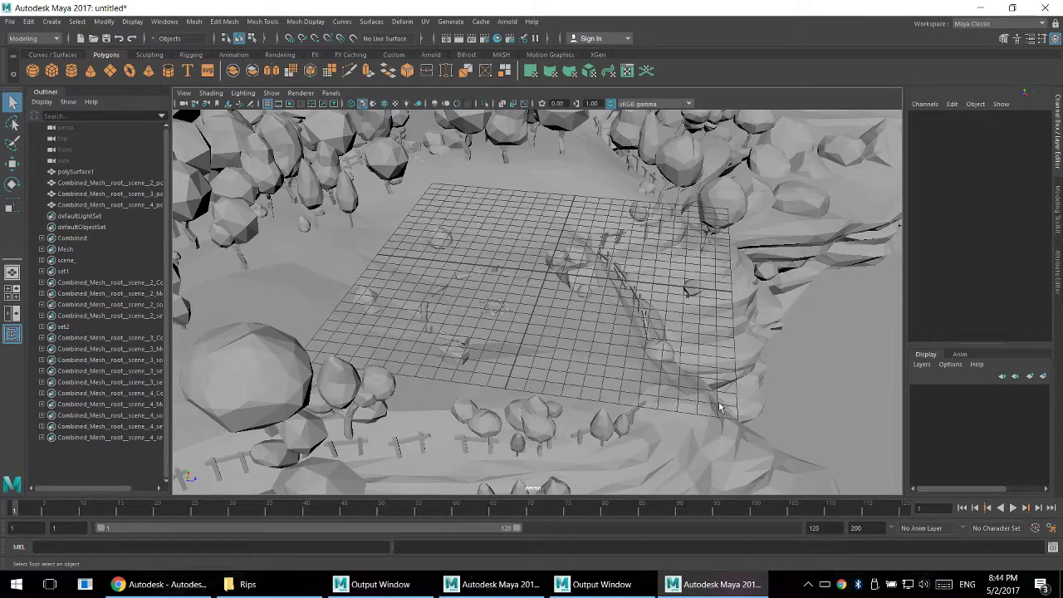
- Survey the campfire clearing from above and from near ground level, including the fences and surrounding trees
alt+drag(721, 407, 589, 297)
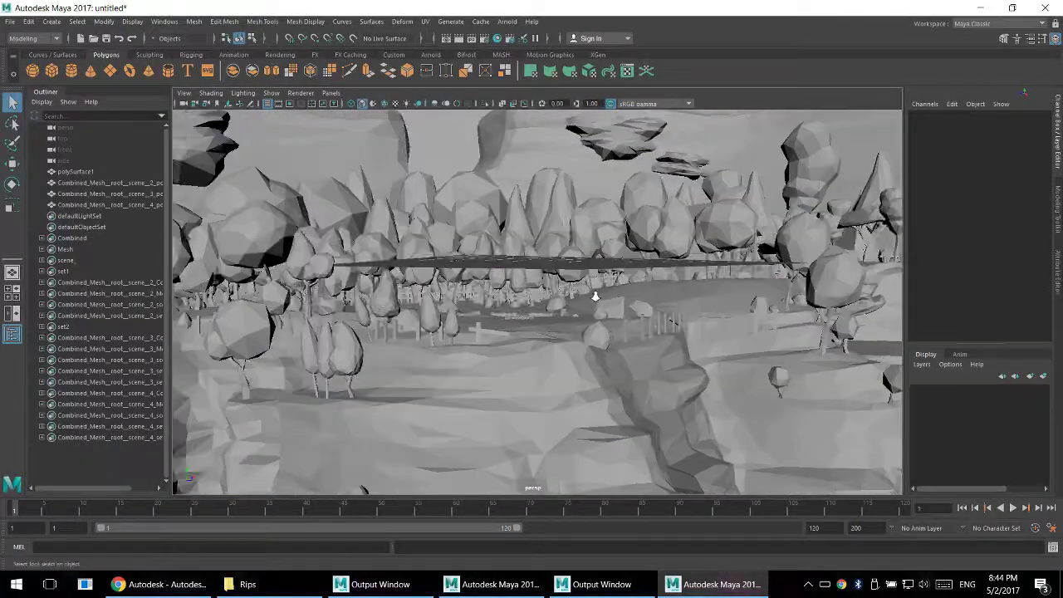
alt+right_drag(594, 297, 953, 425)
alt+drag(736, 375, 712, 396)
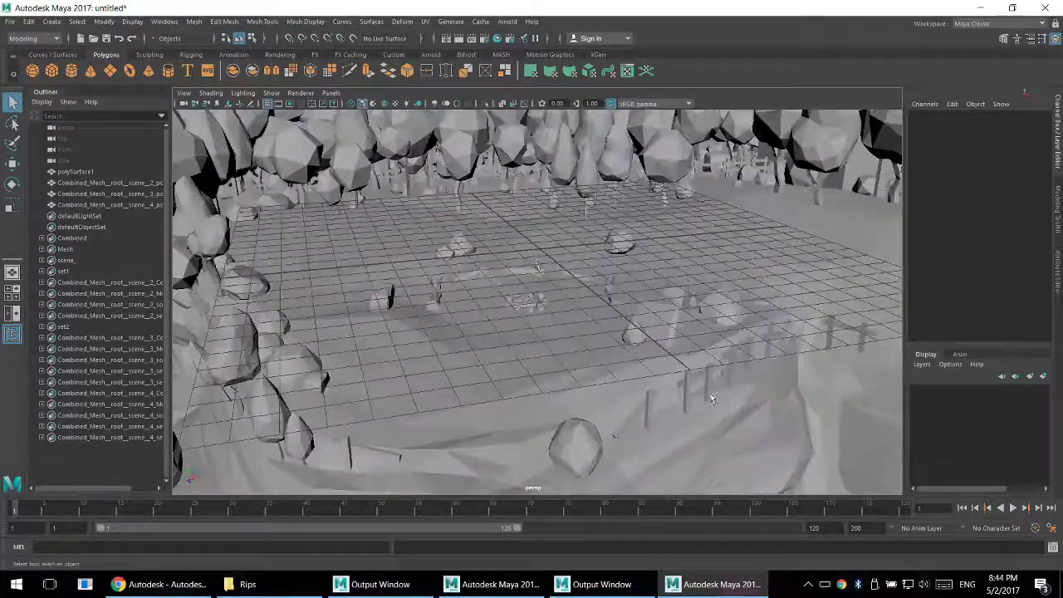
alt+drag(547, 320, 605, 359)
scroll(533, 334, down, 5)
alt+right_drag(581, 353, 739, 389)
alt+drag(741, 390, 566, 325)
scroll(641, 337, down, 4)
scroll(641, 336, up, 4)
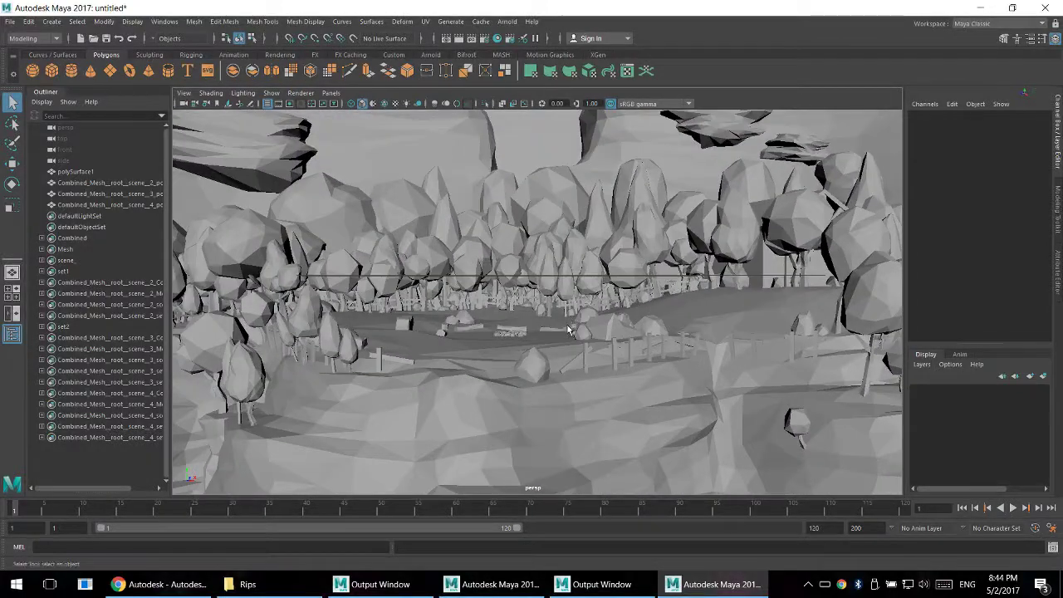
alt+right_drag(536, 319, 636, 398)
alt+middle_drag(637, 396, 662, 413)
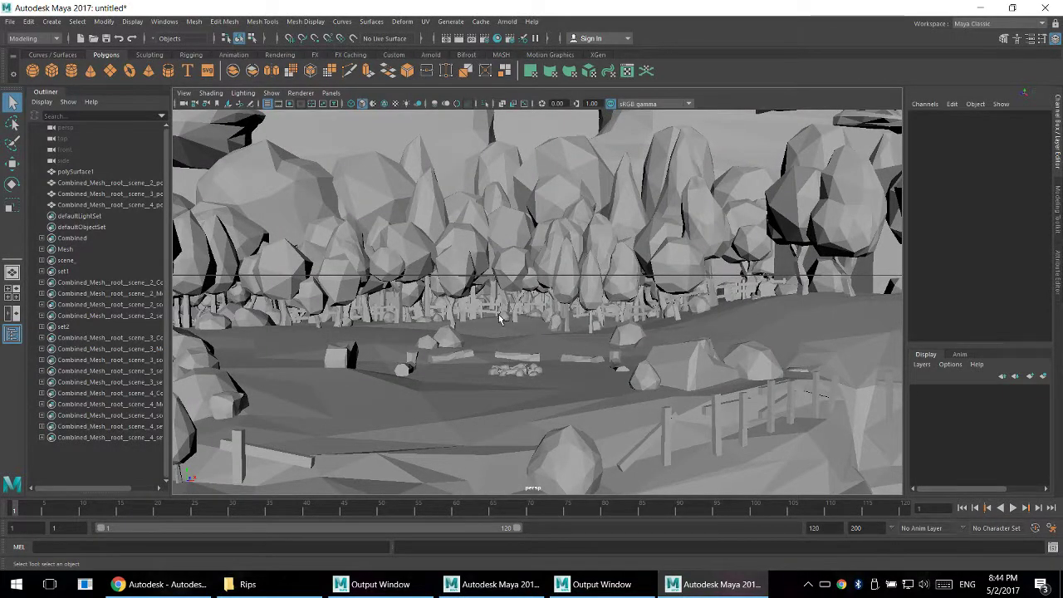
- Hide the viewport grid and view the campfire clearing from opposite sides without it
alt+drag(500, 318, 725, 307)
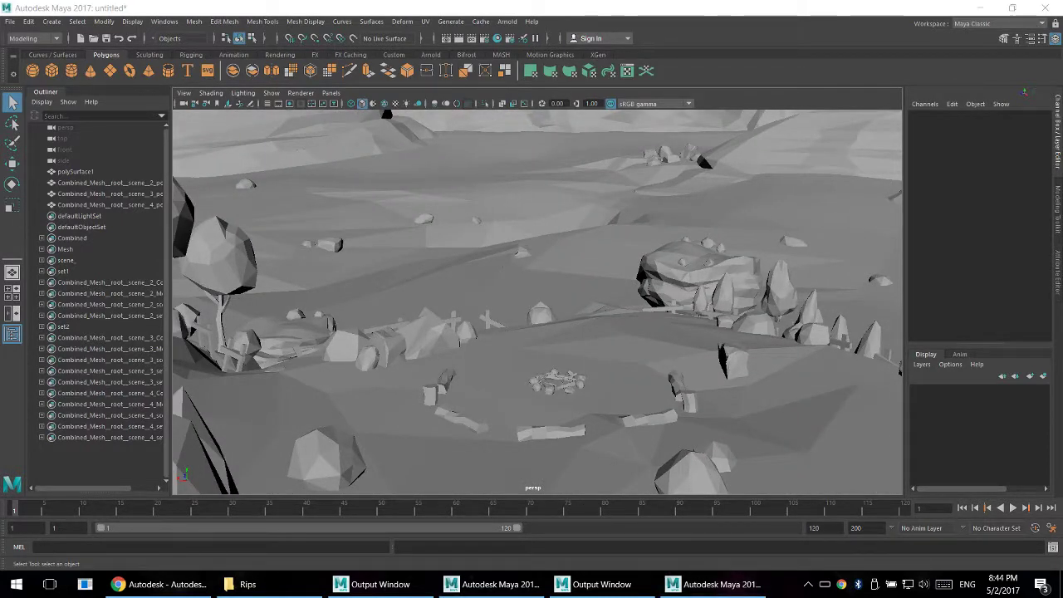
alt+drag(565, 347, 785, 347)
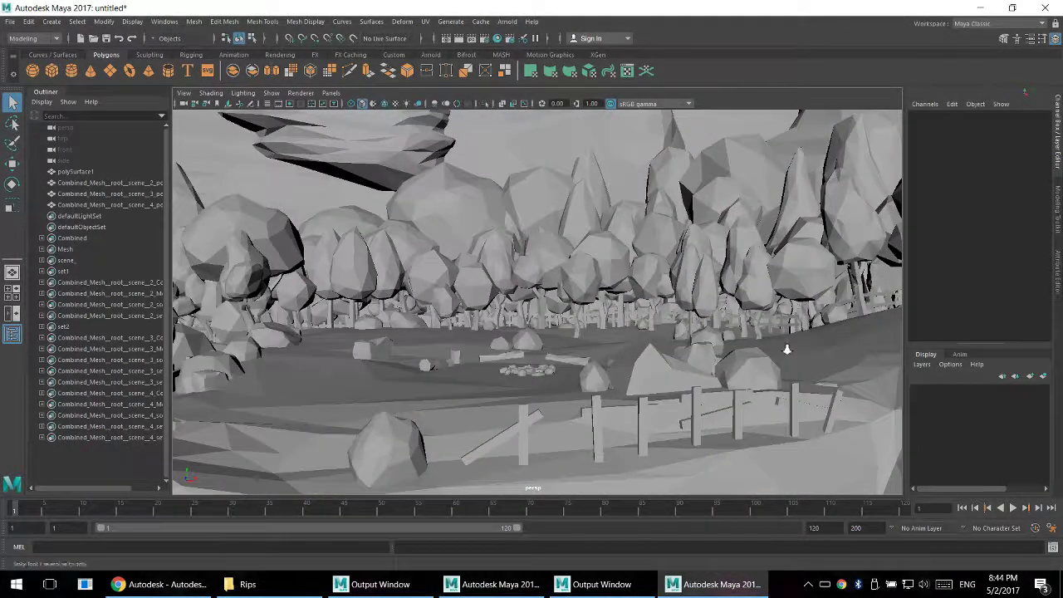
alt+right_drag(786, 346, 782, 288)
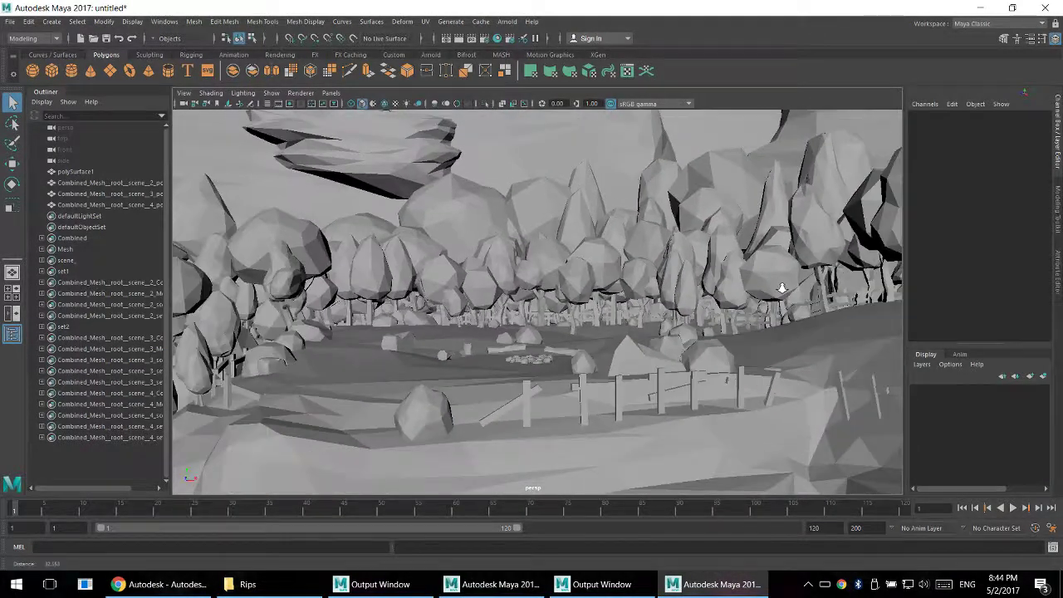
- Close the Maya session without saving changes to the untitled scene
click(1046, 8)
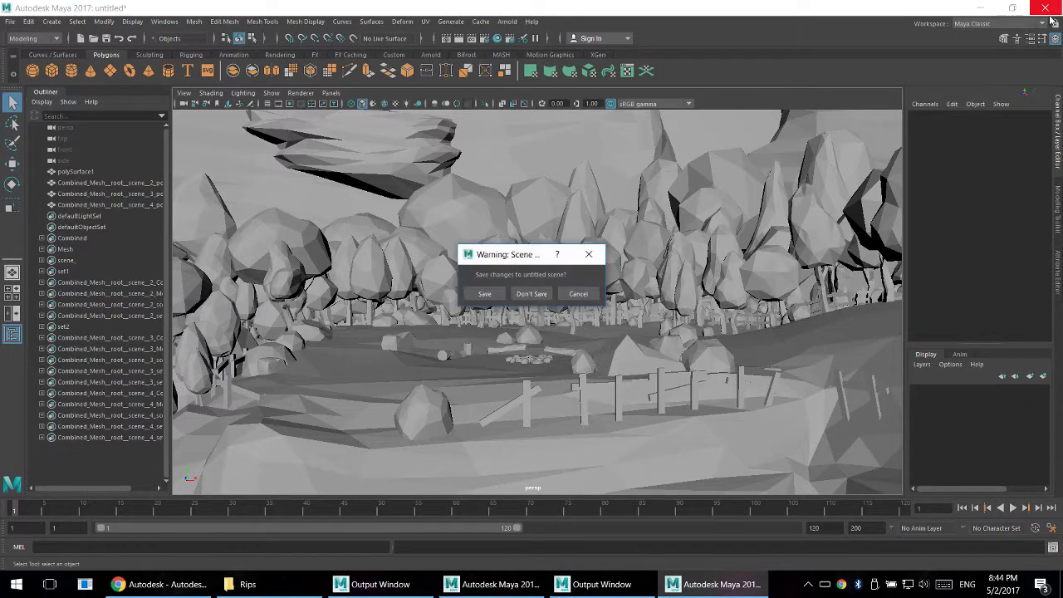
click(532, 294)
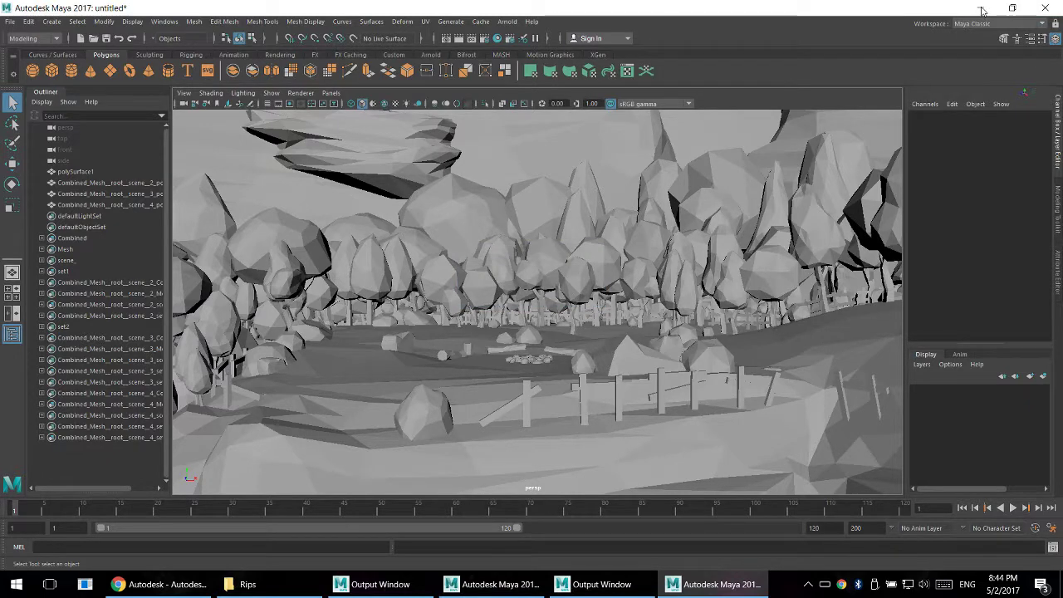